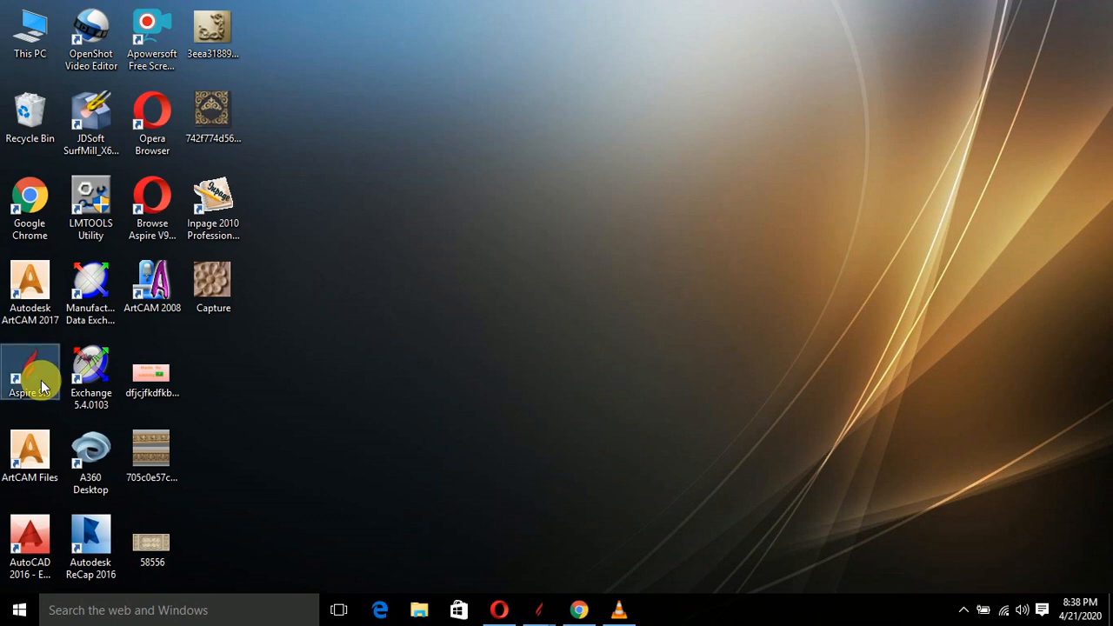
Open Aspire 9.5 and create a new single-sided job with a width and height of 80 mm
{"action": "right_click", "coordinate": [41, 380]}
{"action": "left_click", "coordinate": [126, 208]}
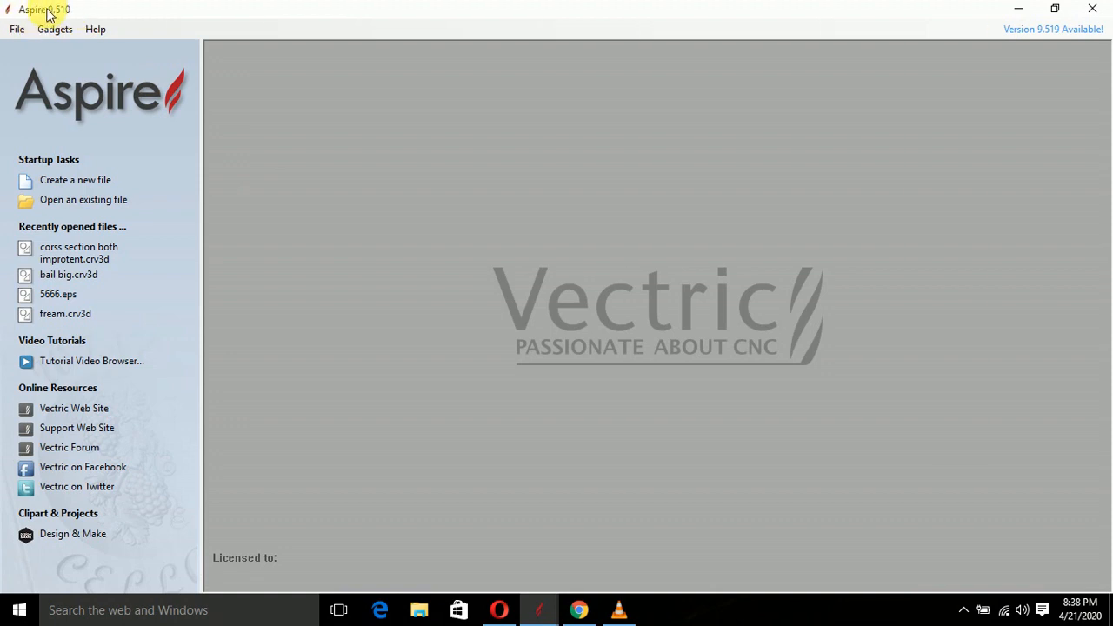
{"action": "left_click", "coordinate": [69, 181]}
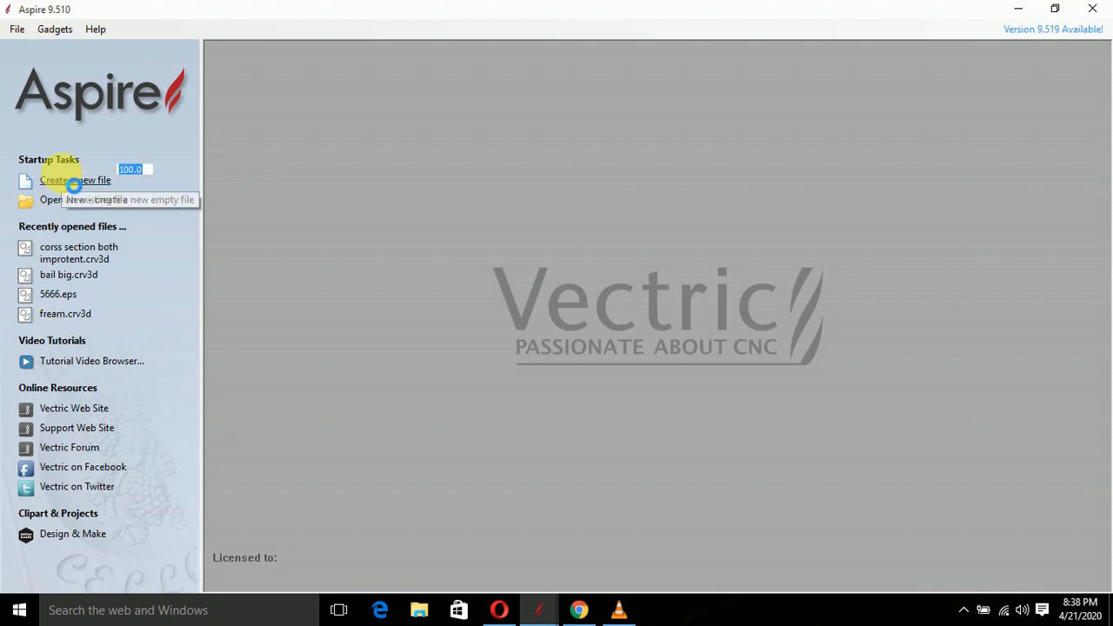
{"action": "type", "text": "80"}
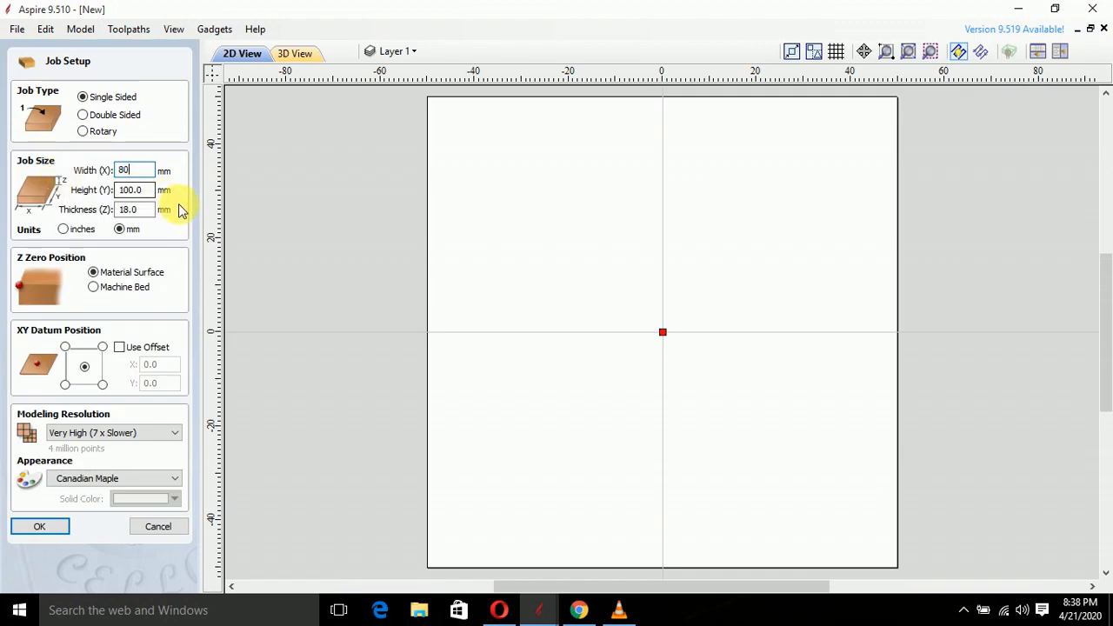
{"action": "key", "text": "Tab"}
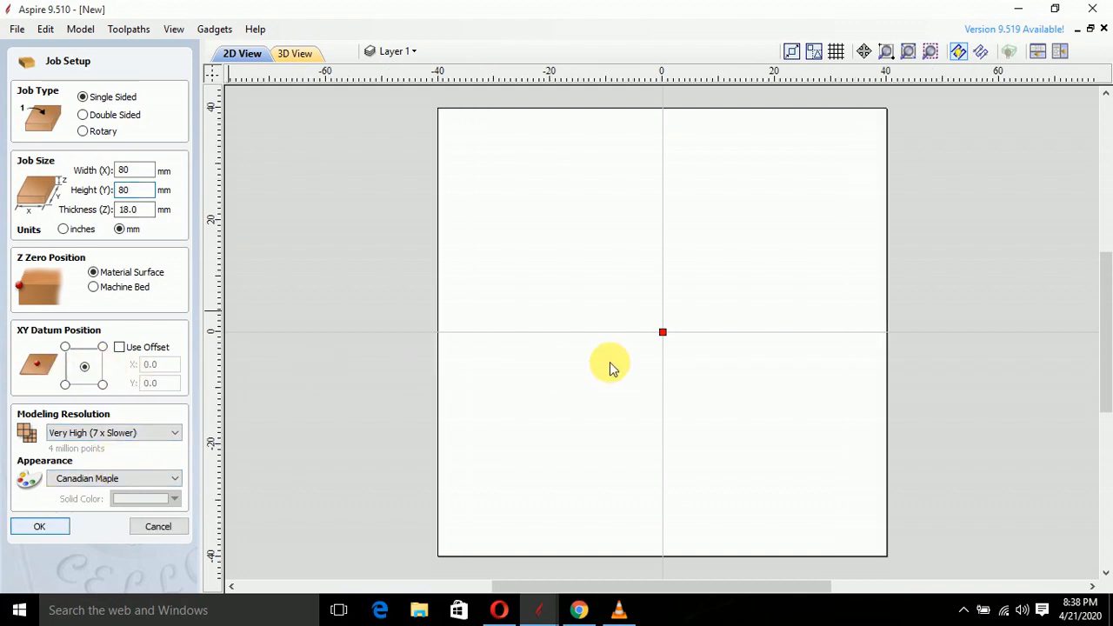
{"action": "key", "text": "Return"}
Import the bitmap image Capture from the Desktop into the job
{"action": "left_click", "coordinate": [122, 96]}
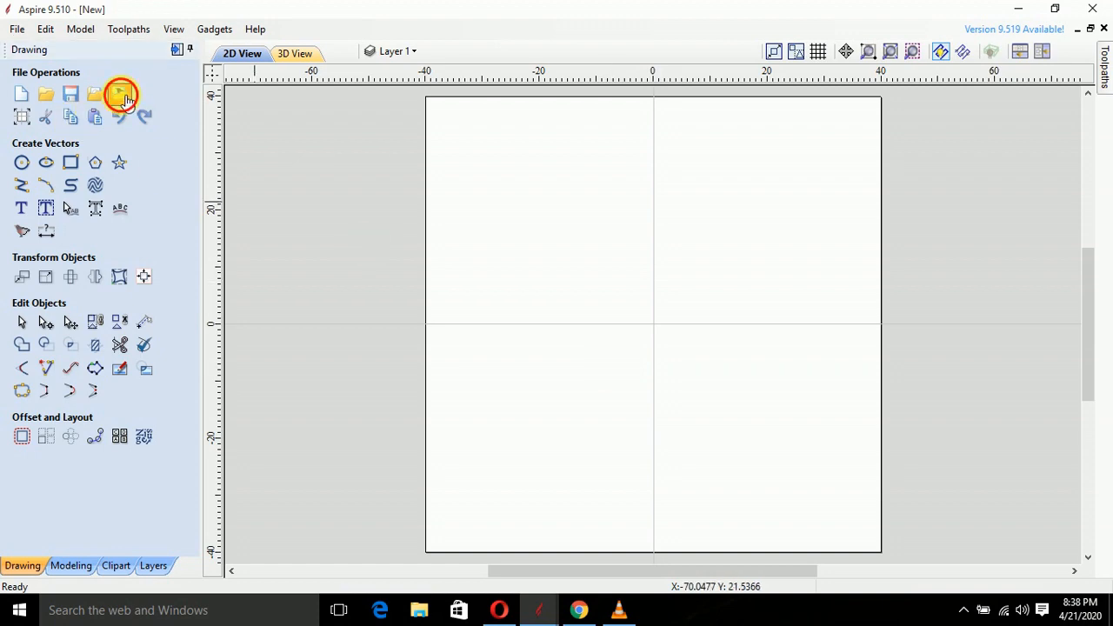
{"action": "left_click", "coordinate": [475, 337]}
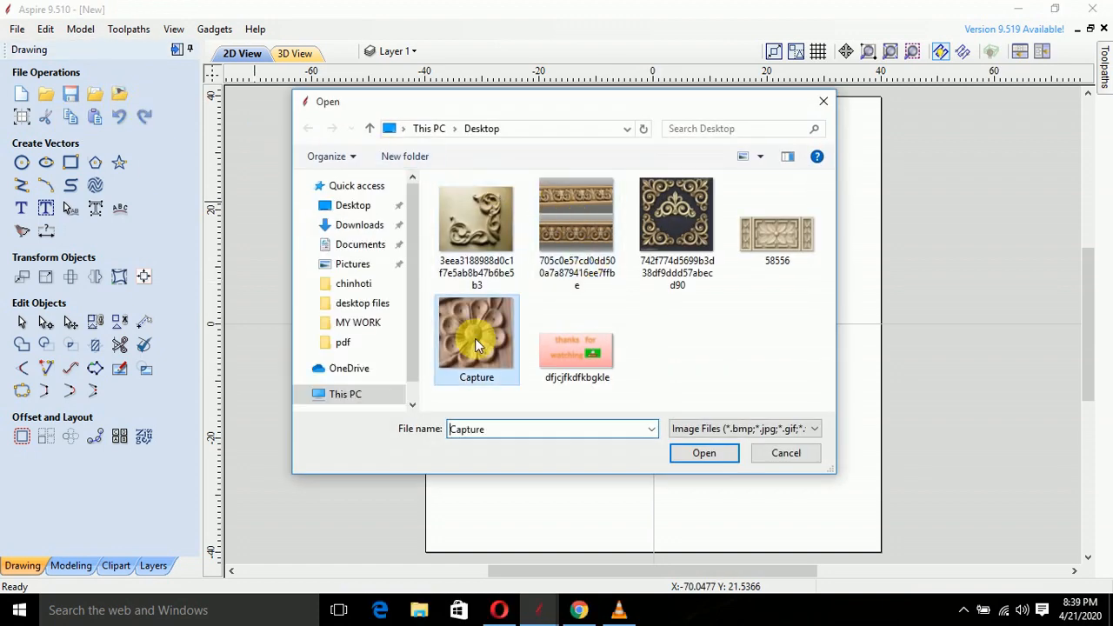
{"action": "left_click", "coordinate": [707, 452]}
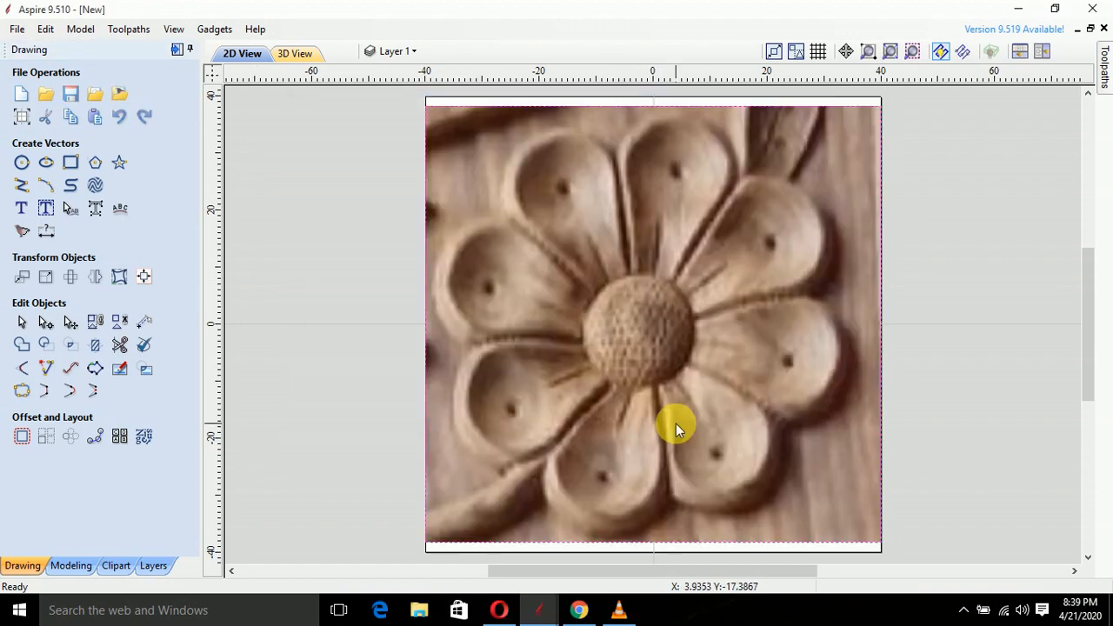
Set the fading of the non-selected flower bitmap to 10 %
{"action": "left_click", "coordinate": [340, 380]}
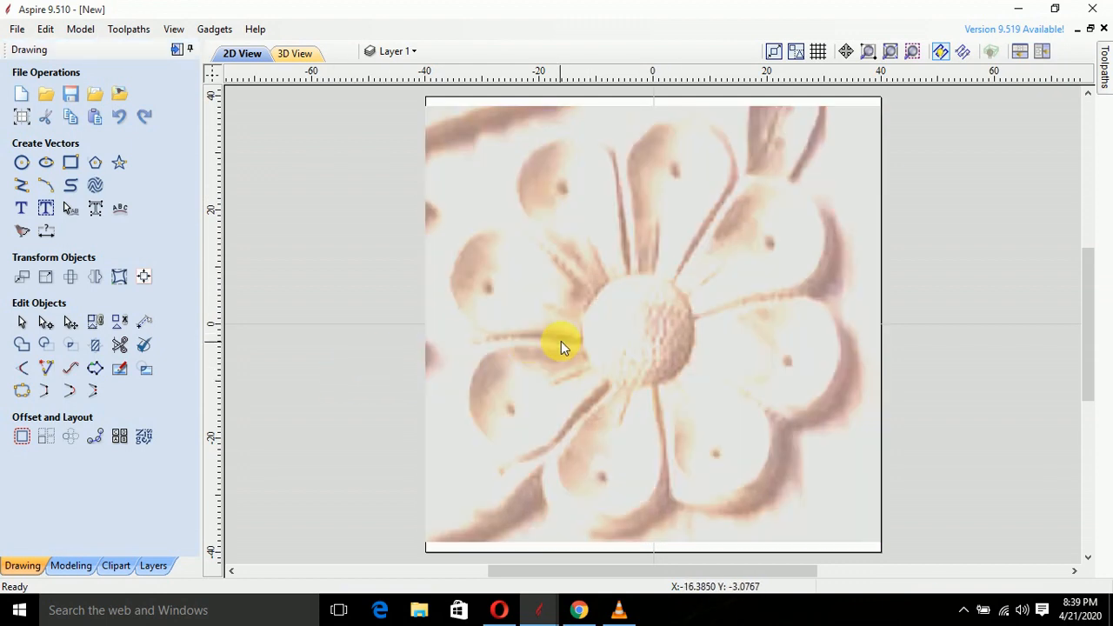
{"action": "right_click", "coordinate": [625, 334]}
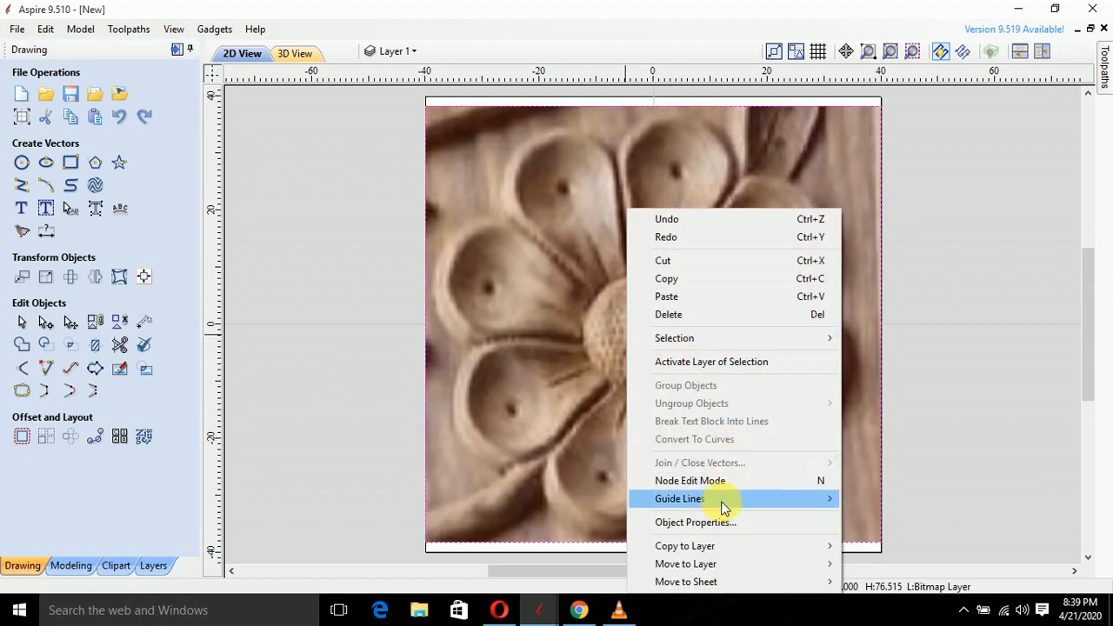
{"action": "left_click", "coordinate": [718, 527]}
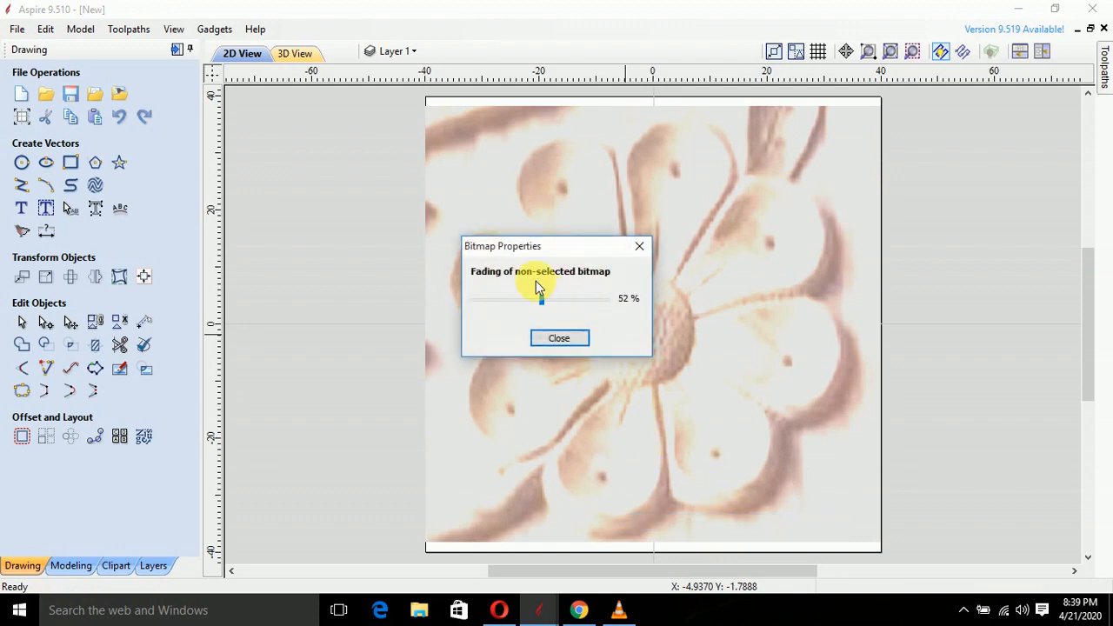
{"action": "left_click_drag", "start_coordinate": [536, 300], "coordinate": [488, 316]}
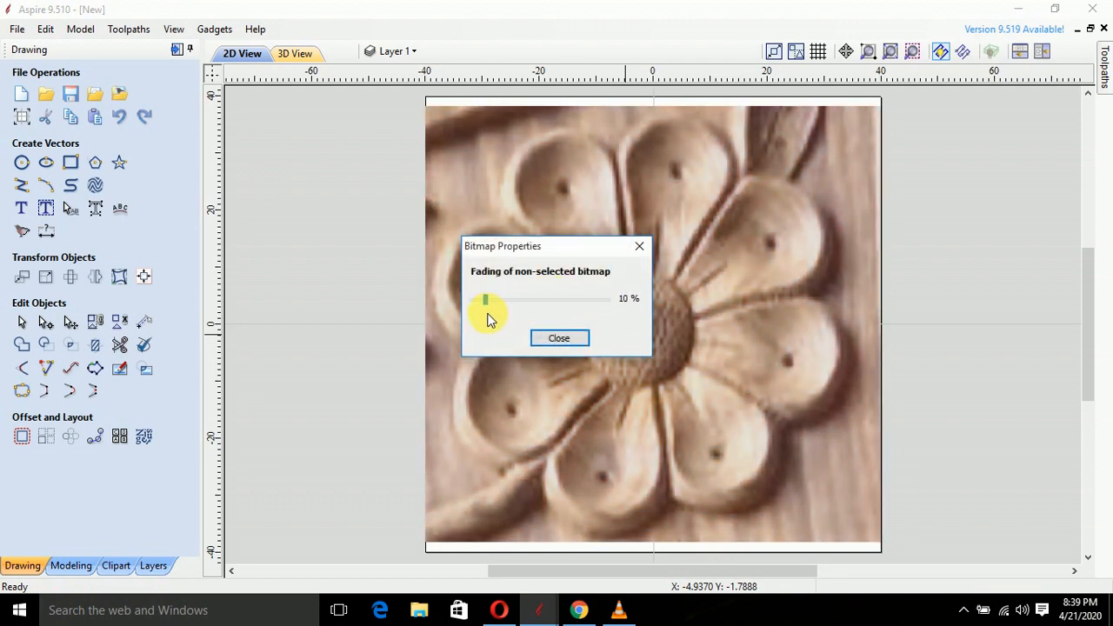
{"action": "left_click", "coordinate": [557, 341]}
Trace the flower's bottom petal with an open four-segment polyline about 21 mm wide and 29 mm high, starting and ending at the flower centre
{"action": "scroll", "coordinate": [601, 467], "scroll_direction": "up", "scroll_amount": 2}
{"action": "scroll", "coordinate": [576, 336], "scroll_direction": "down", "scroll_amount": 2}
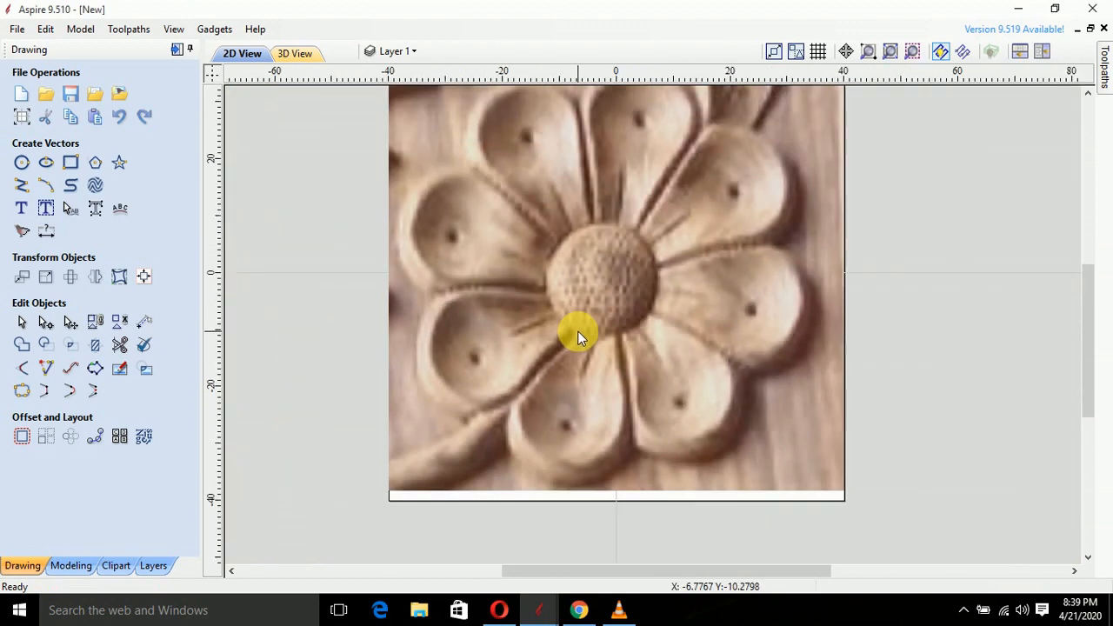
{"action": "middle_click_drag", "start_coordinate": [576, 336], "coordinate": [576, 249]}
{"action": "scroll", "coordinate": [591, 335], "scroll_direction": "up", "scroll_amount": 2}
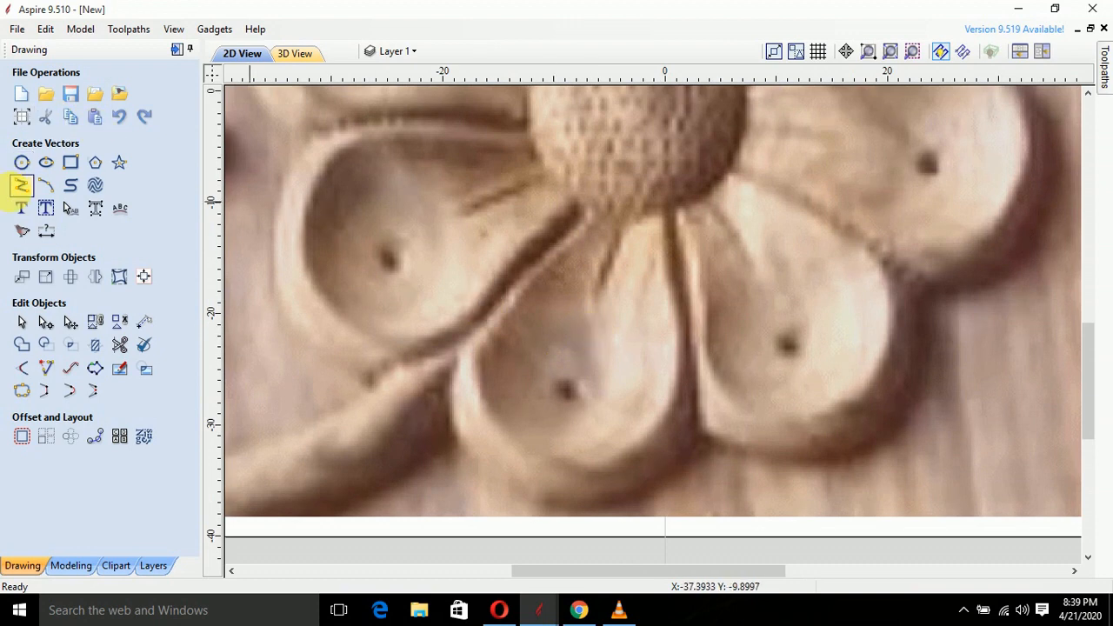
{"action": "left_click", "coordinate": [21, 185]}
{"action": "left_click", "coordinate": [600, 181]}
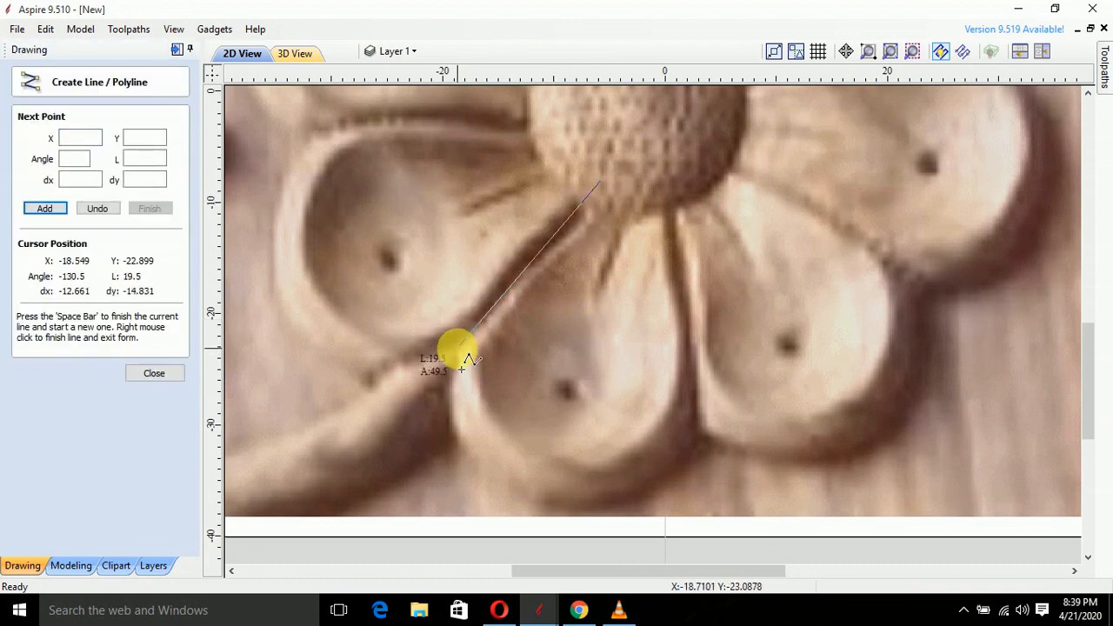
{"action": "left_click", "coordinate": [461, 345]}
{"action": "scroll", "coordinate": [500, 369], "scroll_direction": "down", "scroll_amount": 2}
{"action": "scroll", "coordinate": [524, 380], "scroll_direction": "up", "scroll_amount": 2}
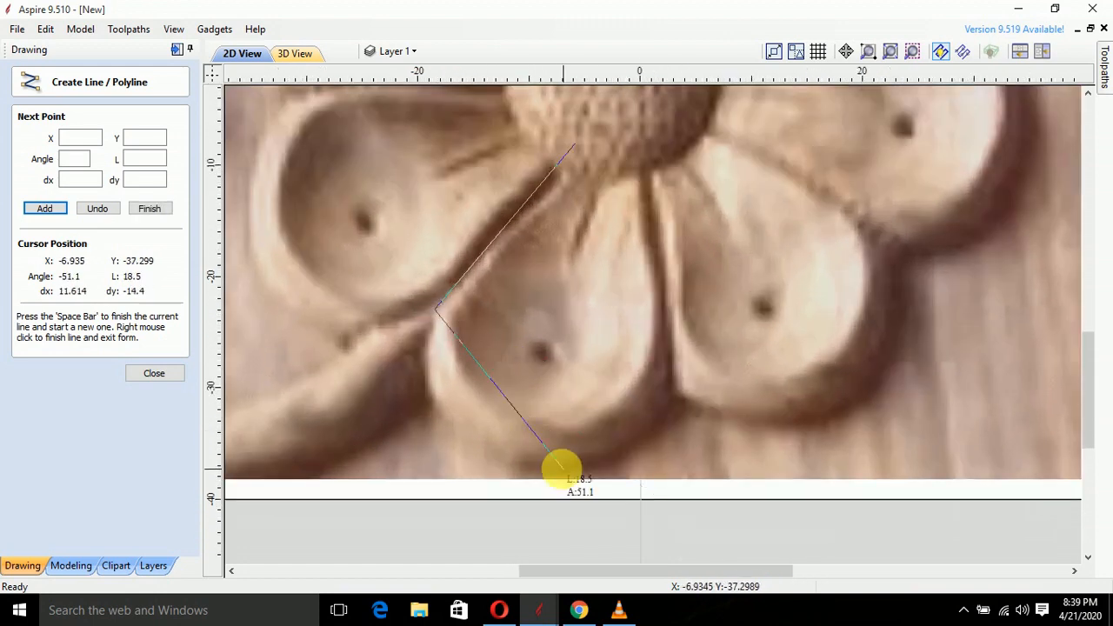
{"action": "left_click", "coordinate": [512, 461]}
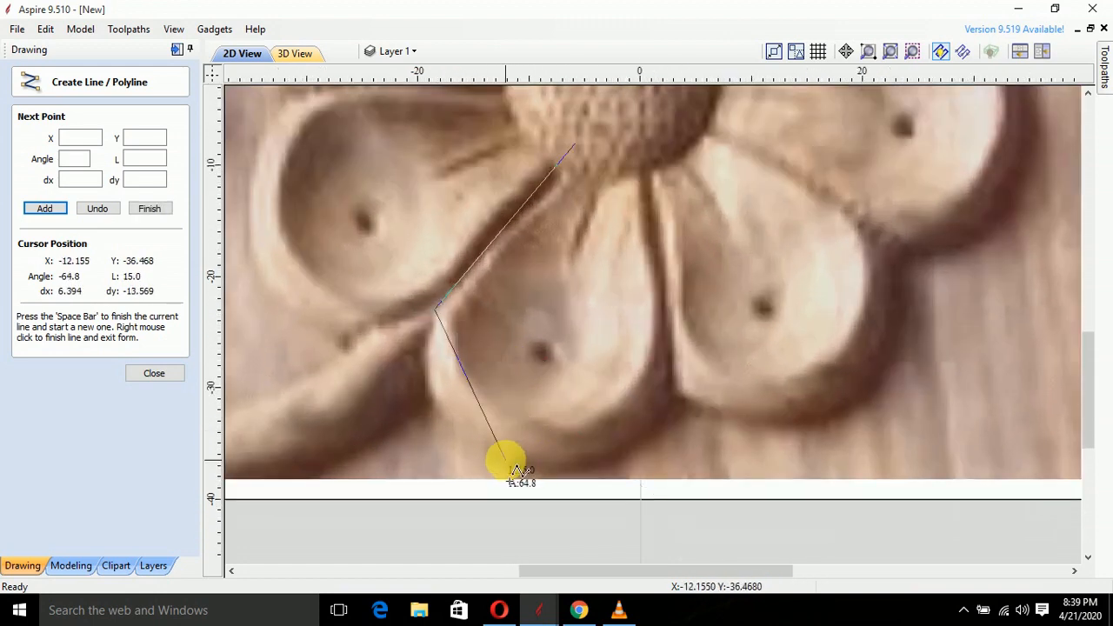
{"action": "left_click", "coordinate": [671, 398]}
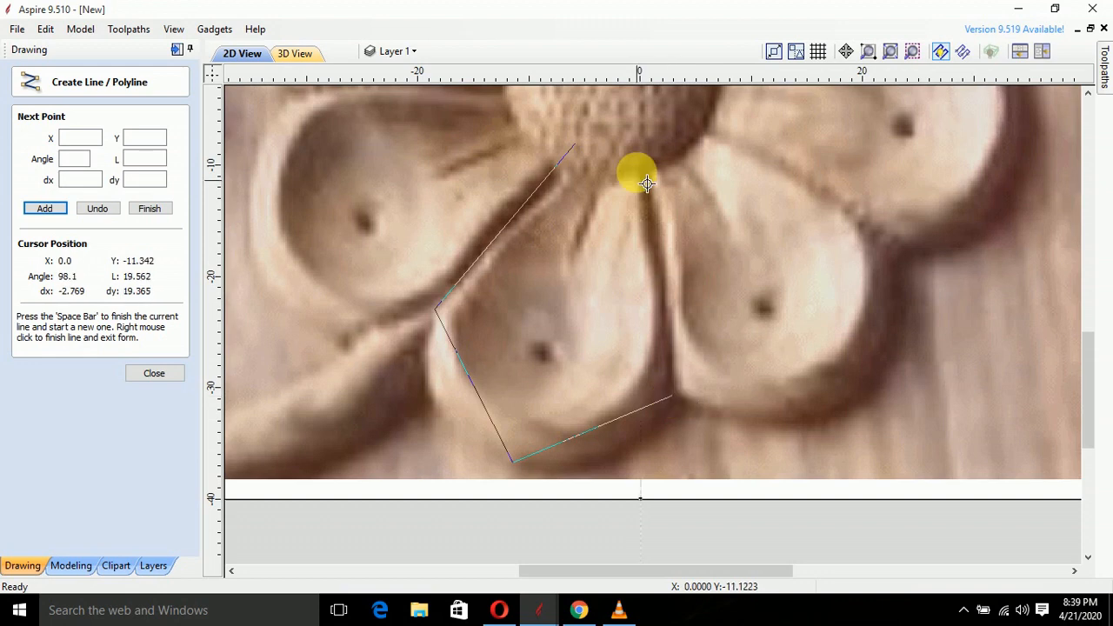
{"action": "left_click", "coordinate": [653, 156]}
{"action": "right_click", "coordinate": [642, 174]}
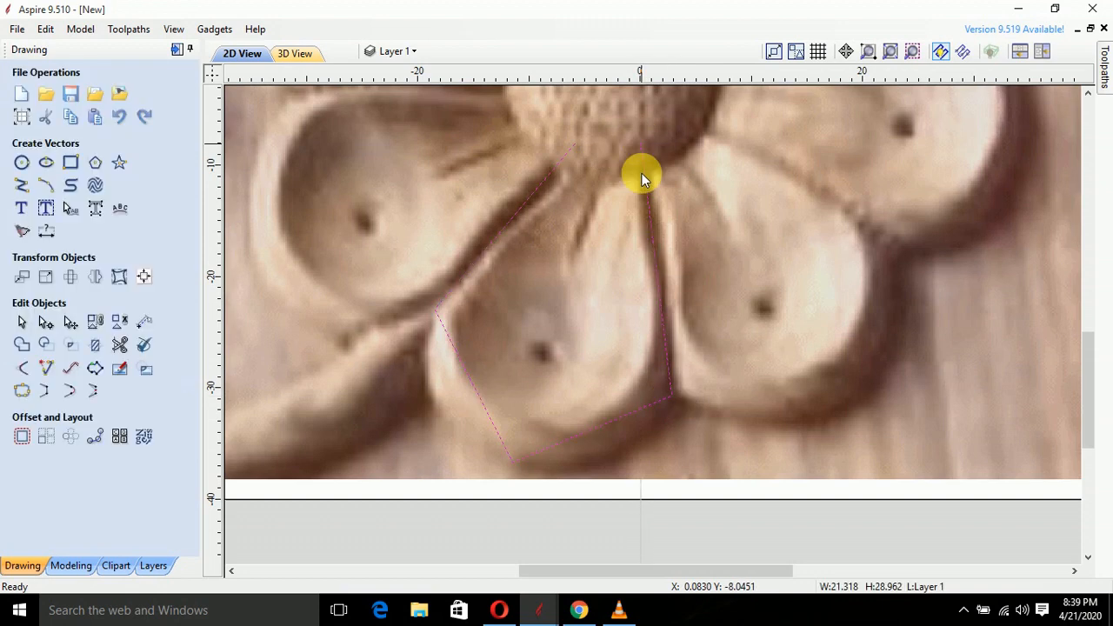
Smooth the lowest node of the petal polyline and bend the two spans beside it to follow the rounded petal tip
{"action": "key", "text": "n"}
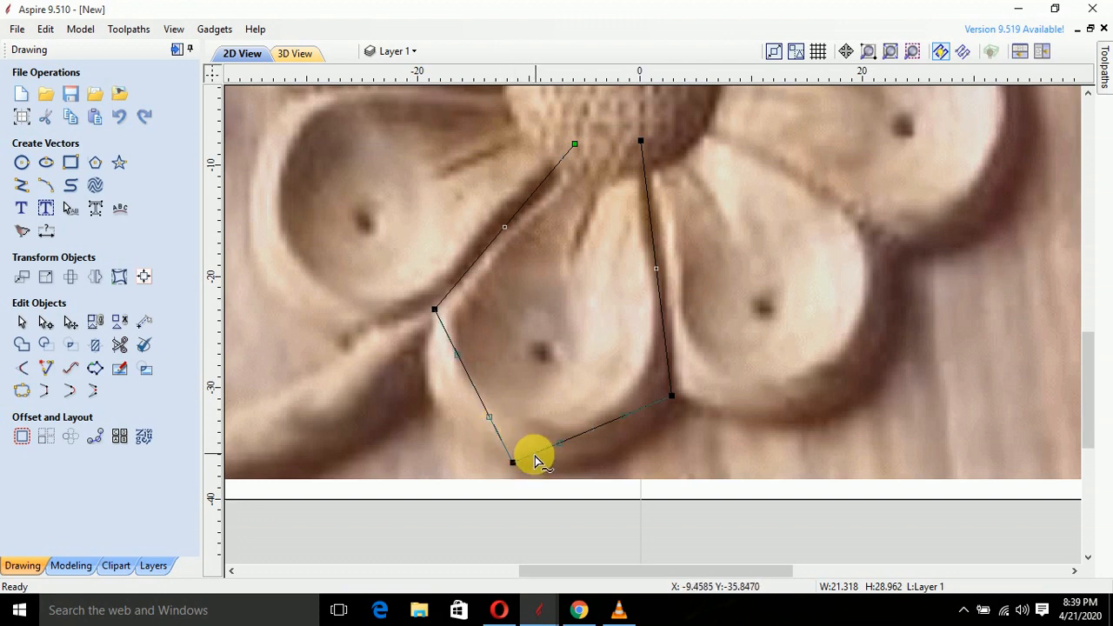
{"action": "left_click", "coordinate": [514, 463]}
{"action": "right_click", "coordinate": [526, 476]}
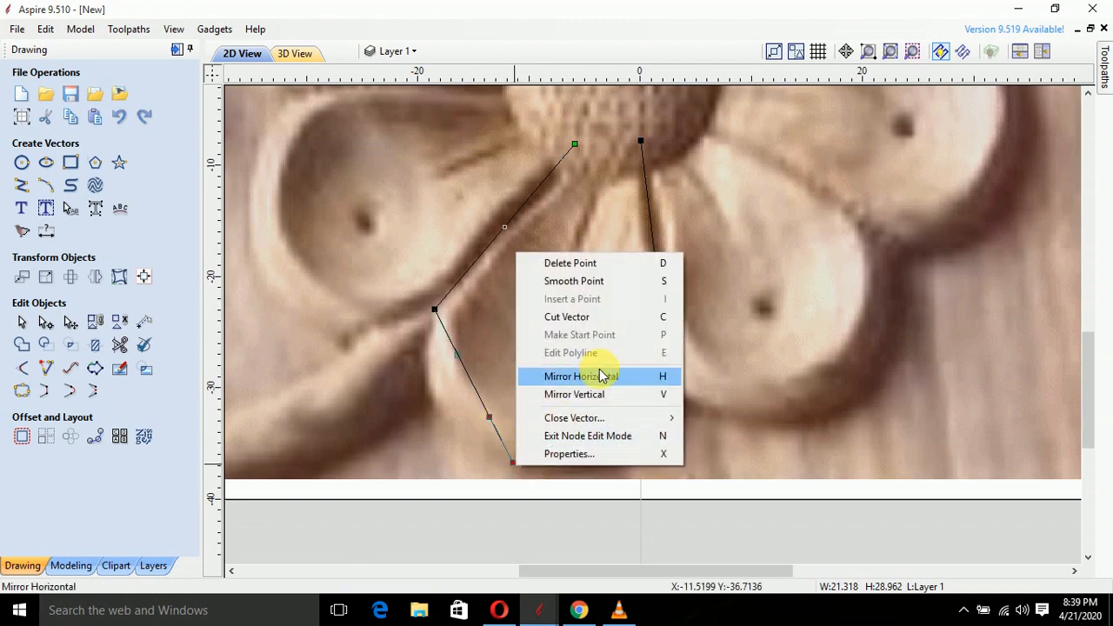
{"action": "left_click", "coordinate": [631, 290]}
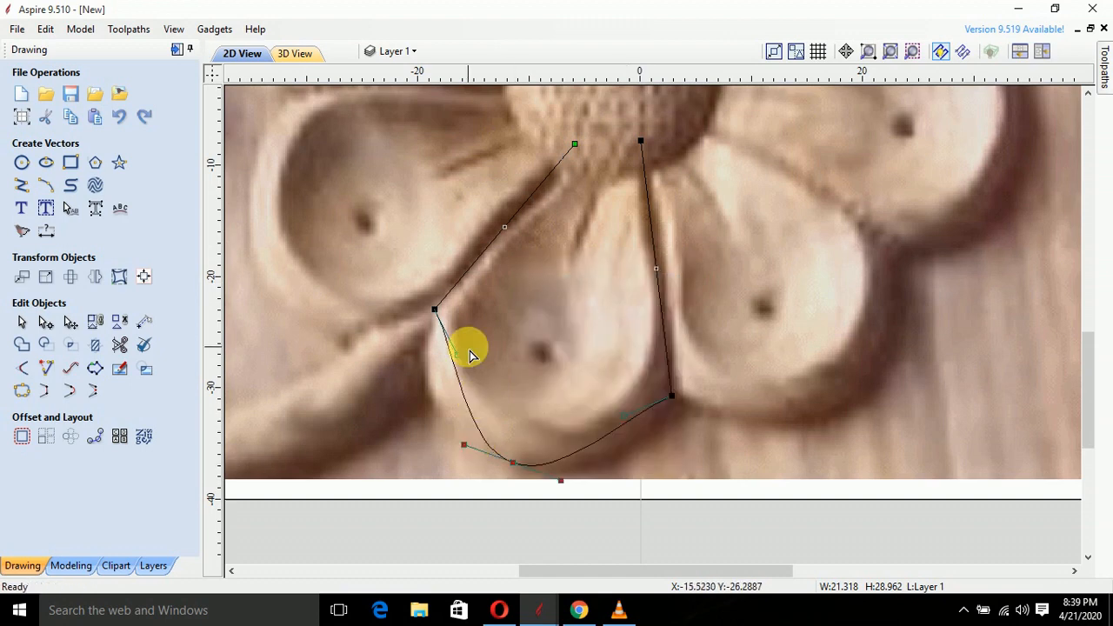
{"action": "left_click_drag", "start_coordinate": [467, 365], "coordinate": [452, 458]}
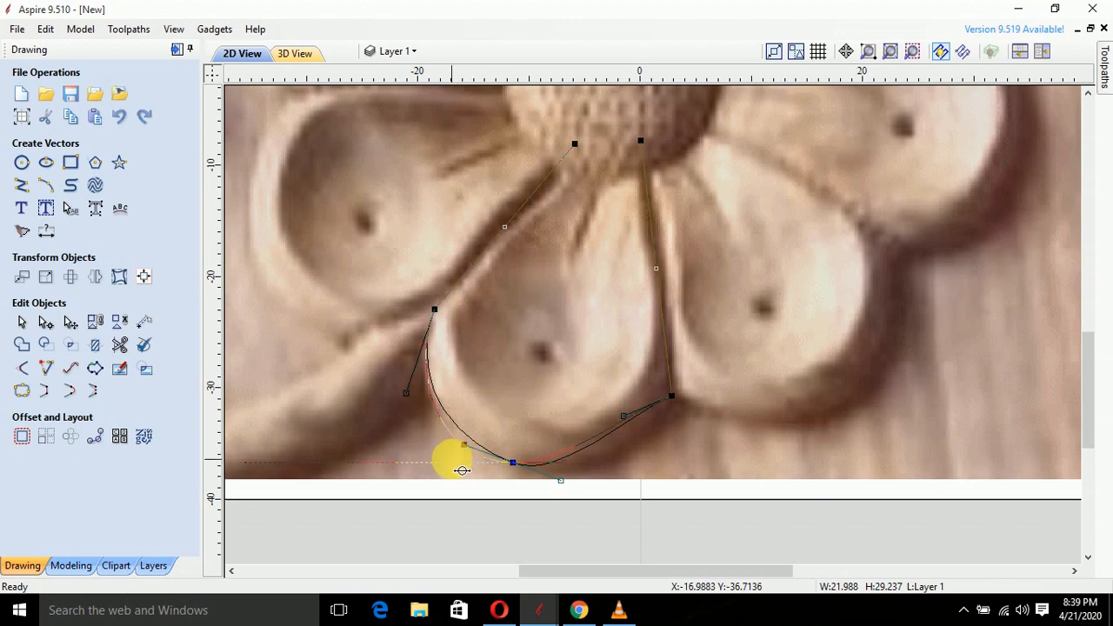
{"action": "left_click_drag", "start_coordinate": [623, 416], "coordinate": [519, 475]}
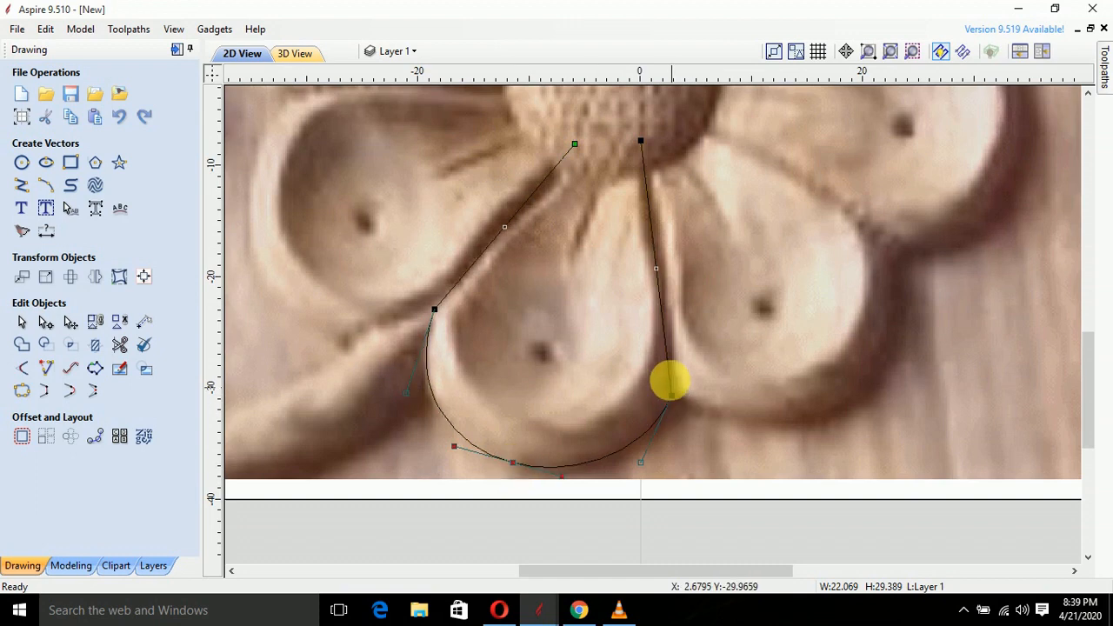
Convert the petal outline's two straight side spans to Bezier curves and smooth the nodes where they meet the rounded tip
{"action": "right_click", "coordinate": [668, 370]}
{"action": "left_click", "coordinate": [712, 395]}
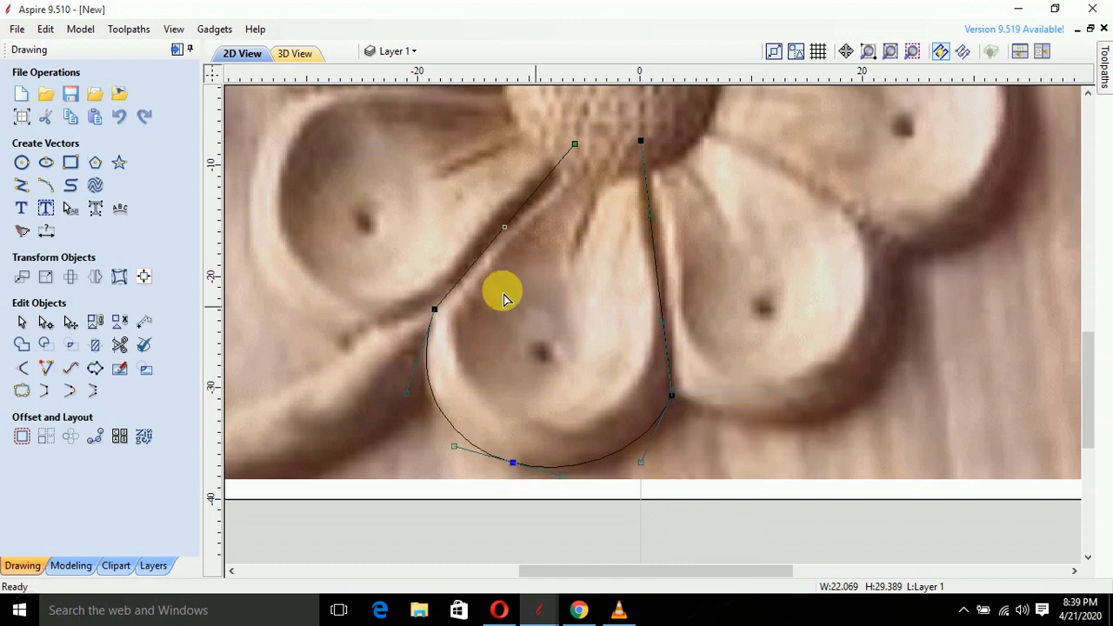
{"action": "right_click", "coordinate": [463, 276]}
{"action": "left_click", "coordinate": [513, 304]}
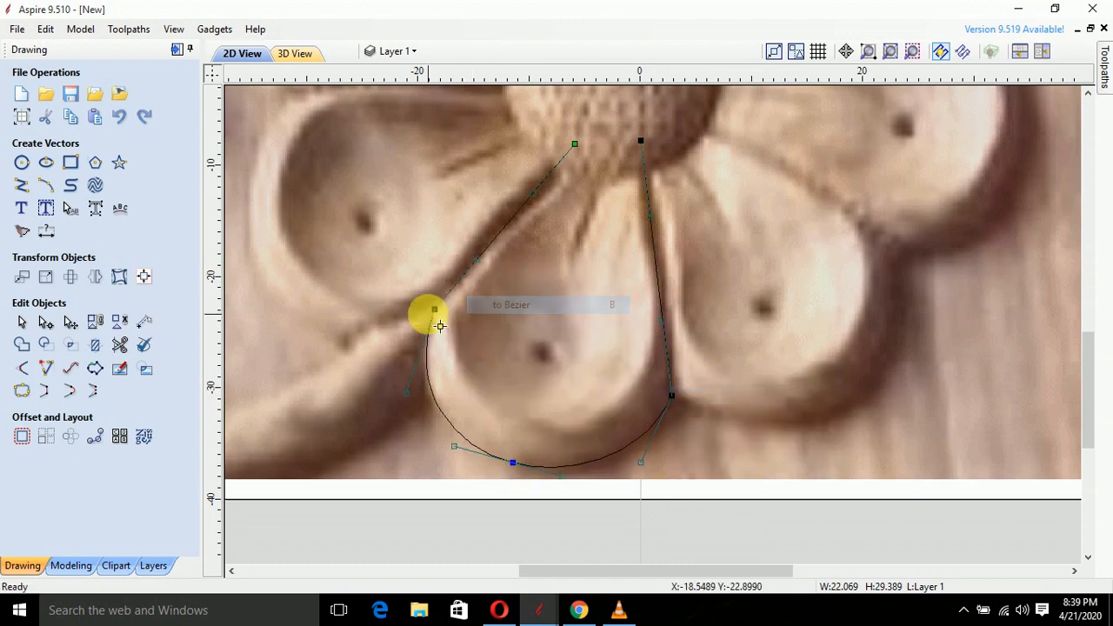
{"action": "right_click", "coordinate": [437, 310]}
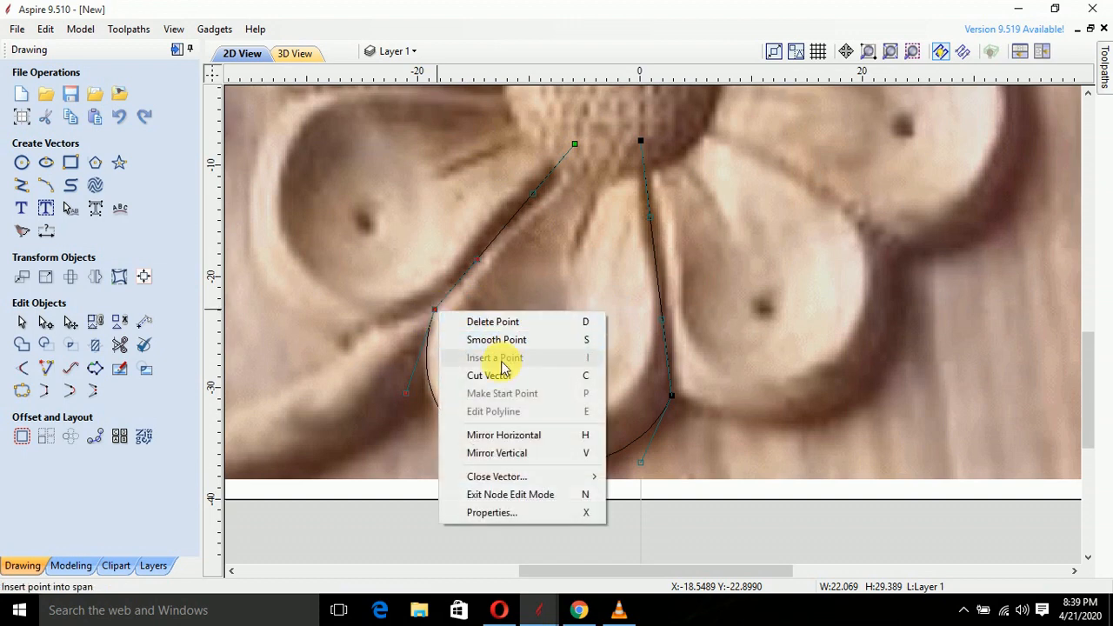
{"action": "left_click", "coordinate": [508, 339]}
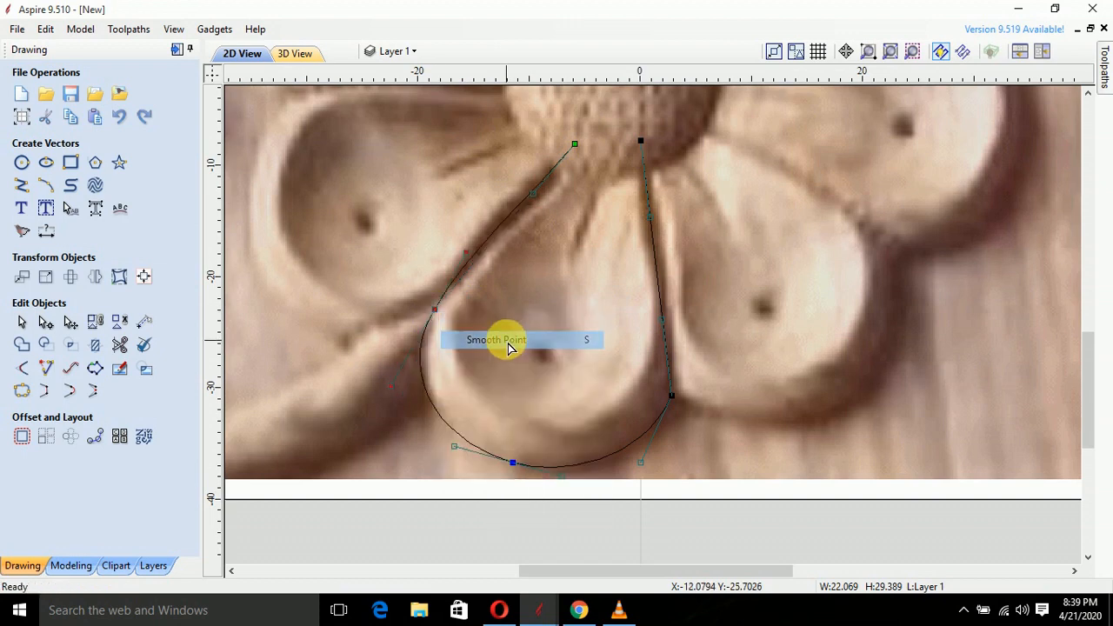
{"action": "right_click", "coordinate": [672, 397]}
{"action": "left_click", "coordinate": [753, 214]}
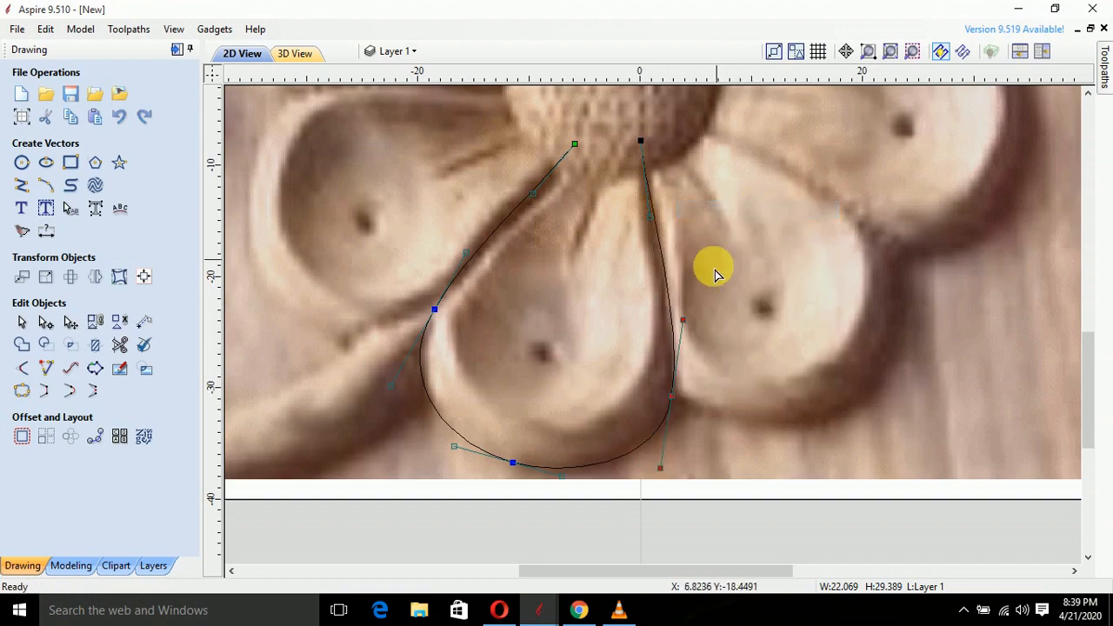
Move the petal outline's lowest node slightly outward so the curve encloses the petal tip
{"action": "scroll", "coordinate": [634, 367], "scroll_direction": "down", "scroll_amount": 4}
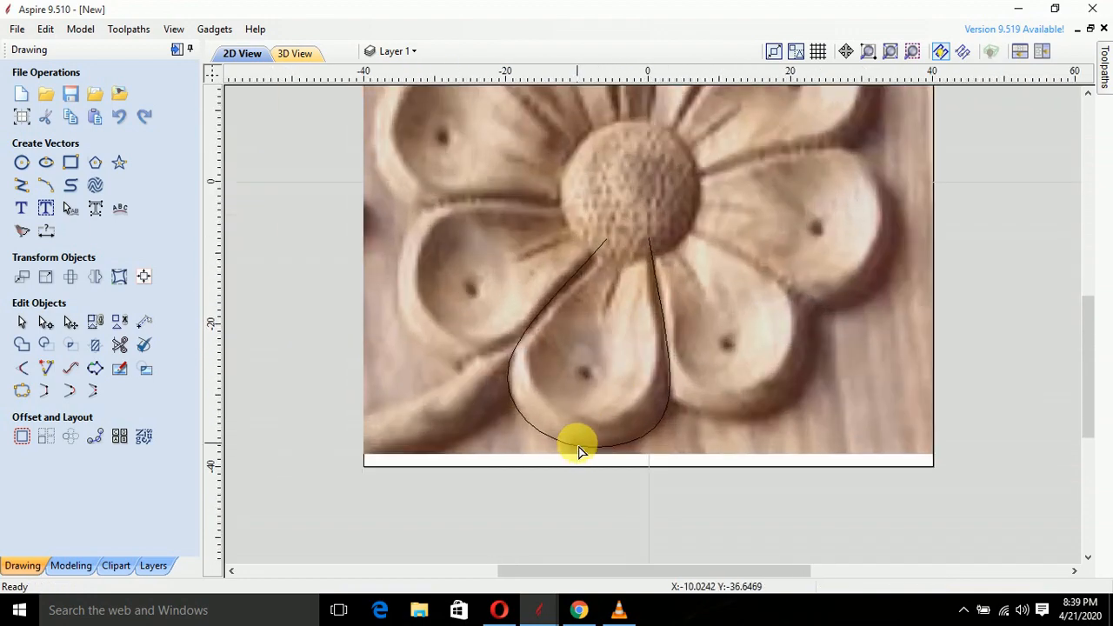
{"action": "scroll", "coordinate": [568, 443], "scroll_direction": "up", "scroll_amount": 2}
{"action": "left_click_drag", "start_coordinate": [563, 442], "coordinate": [556, 462]}
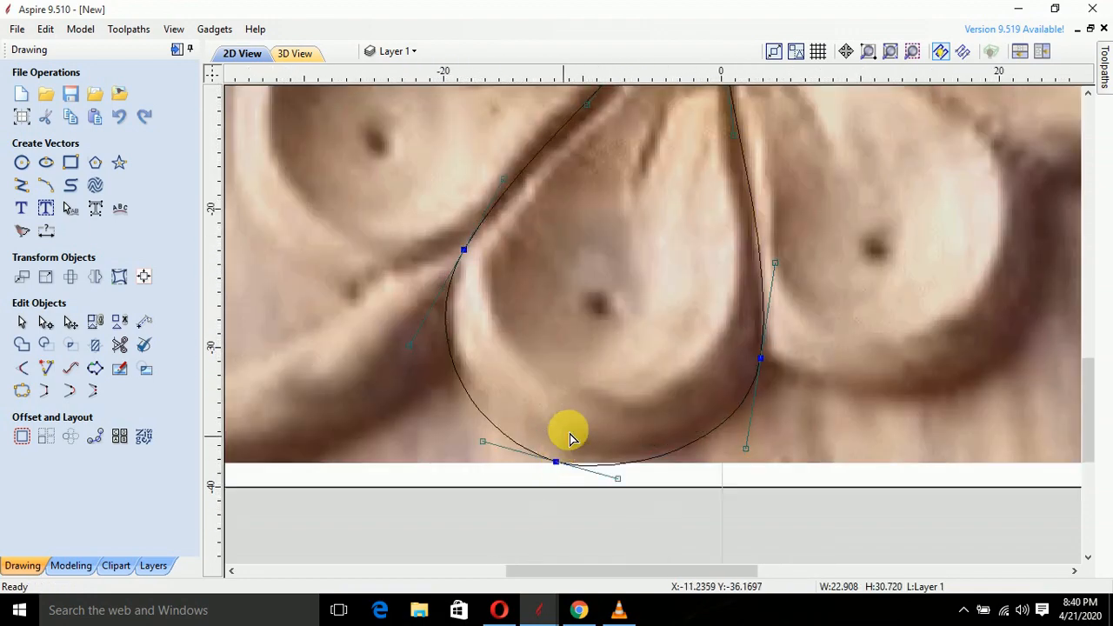
{"action": "scroll", "coordinate": [626, 378], "scroll_direction": "down", "scroll_amount": 3}
{"action": "scroll", "coordinate": [640, 261], "scroll_direction": "up", "scroll_amount": 2}
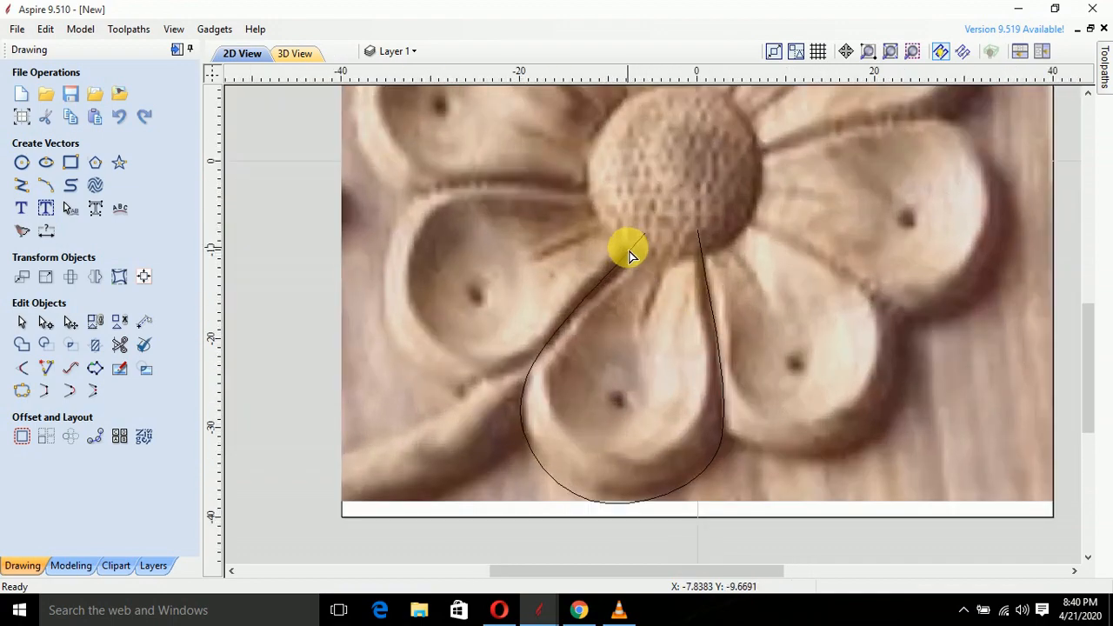
Shift the nodes on both sides of the petal outline slightly to fit the petal's edges, and finish node editing
{"action": "scroll", "coordinate": [530, 361], "scroll_direction": "up", "scroll_amount": 2}
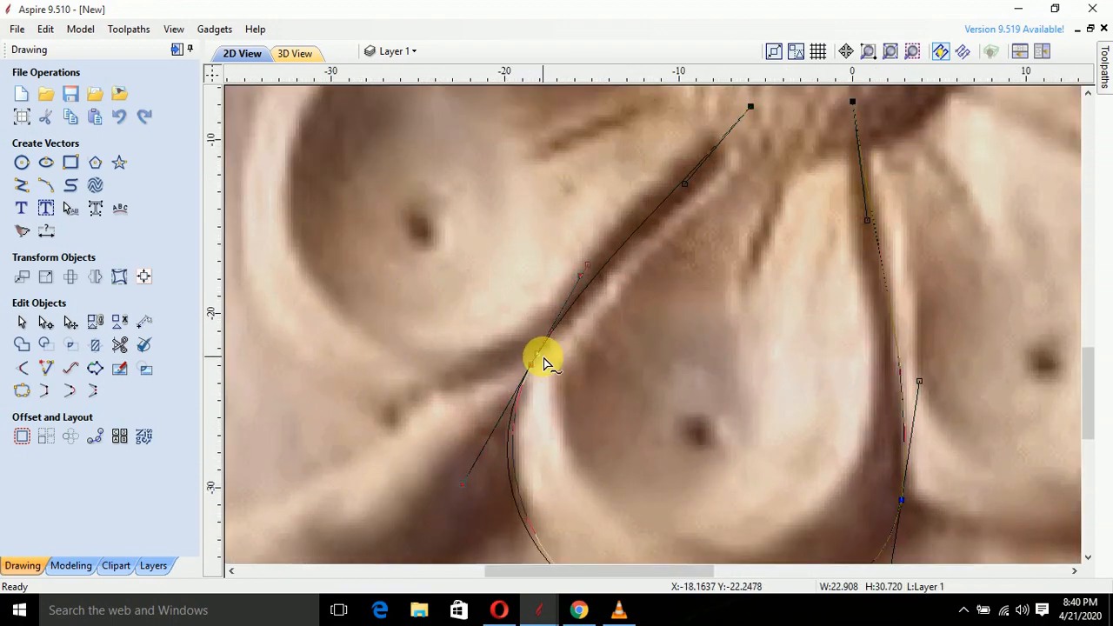
{"action": "scroll", "coordinate": [542, 356], "scroll_direction": "down", "scroll_amount": 3}
{"action": "scroll", "coordinate": [726, 428], "scroll_direction": "up", "scroll_amount": 2}
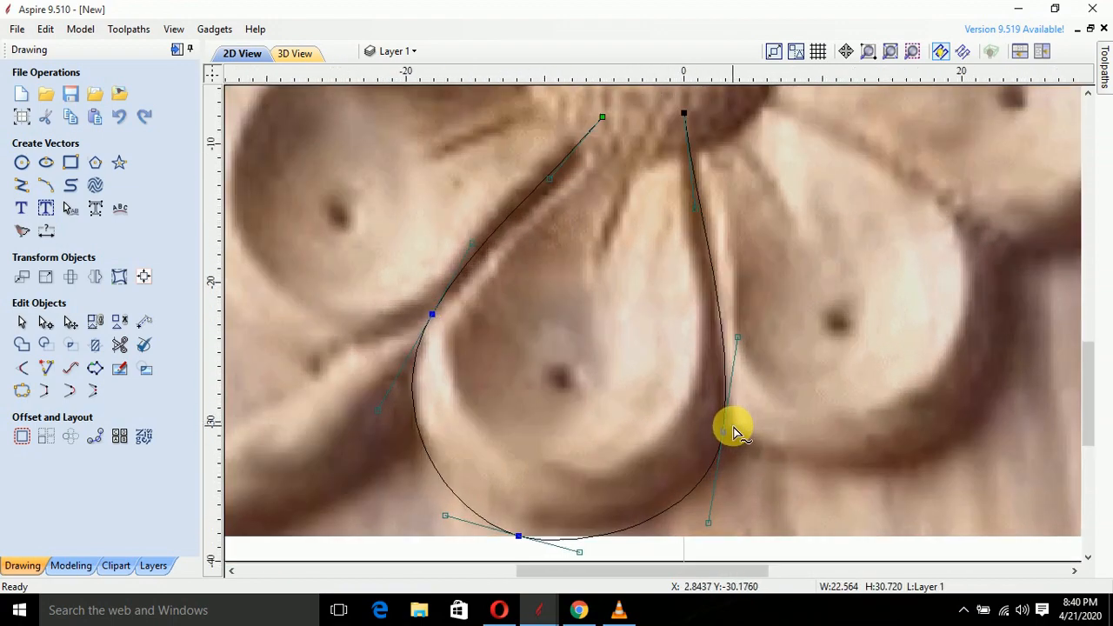
{"action": "left_click_drag", "start_coordinate": [735, 432], "coordinate": [735, 408]}
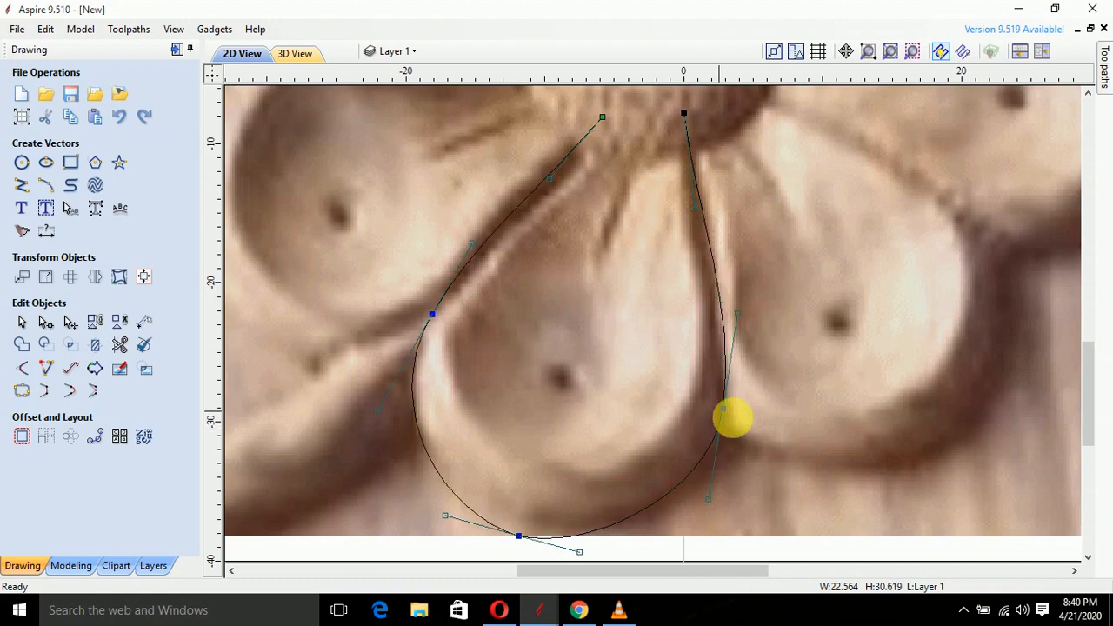
{"action": "left_click", "coordinate": [793, 437]}
{"action": "scroll", "coordinate": [727, 411], "scroll_direction": "down", "scroll_amount": 2}
{"action": "scroll", "coordinate": [722, 344], "scroll_direction": "up", "scroll_amount": 2}
{"action": "left_click", "coordinate": [741, 447]}
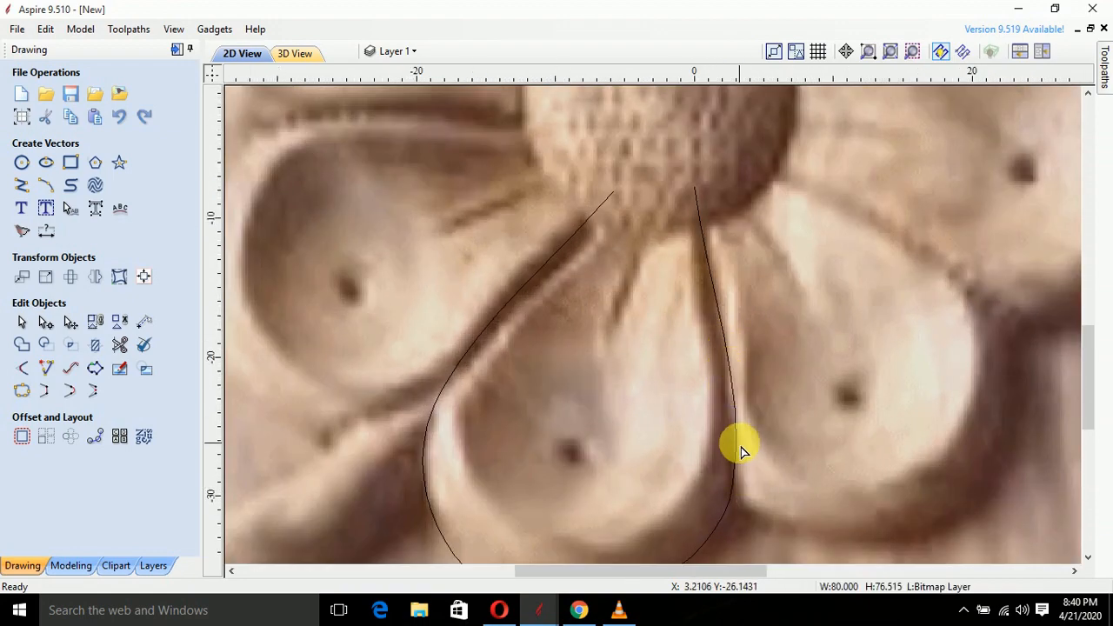
Bend the petal outline's upper-left side span slightly to follow the carved petal's edge, and leave node editing
{"action": "left_click", "coordinate": [735, 453]}
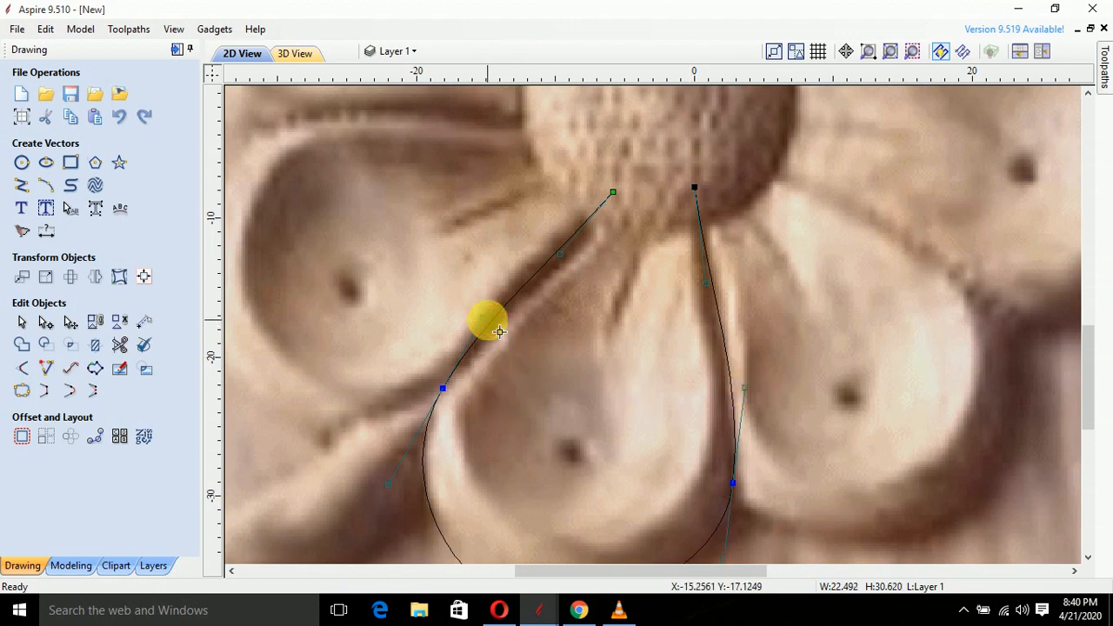
{"action": "left_click_drag", "start_coordinate": [483, 316], "coordinate": [486, 317]}
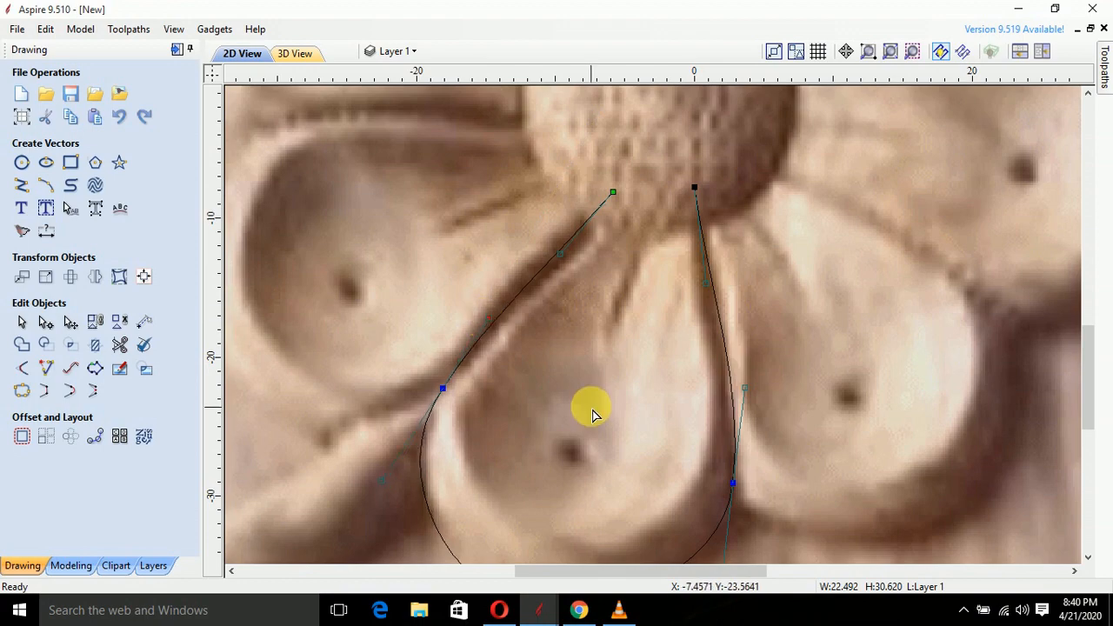
{"action": "left_click", "coordinate": [601, 400]}
{"action": "scroll", "coordinate": [599, 339], "scroll_direction": "down", "scroll_amount": 4}
{"action": "scroll", "coordinate": [658, 358], "scroll_direction": "up", "scroll_amount": 2}
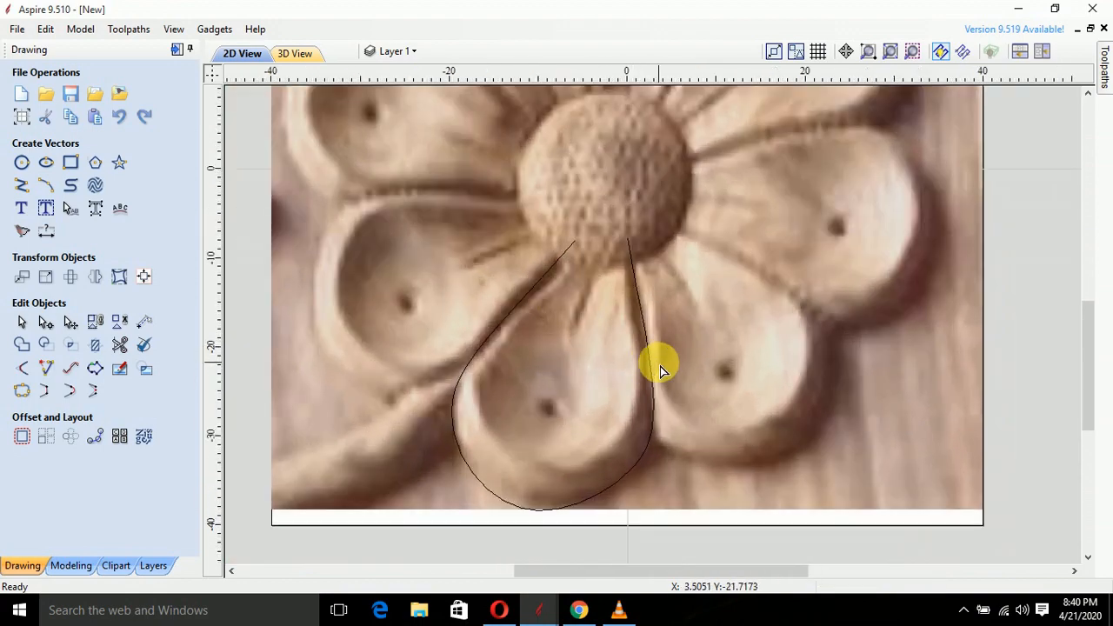
Adjust the Bezier handles beside the petal outline's rounded tip to widen the curve around the petal, and finish node editing
{"action": "left_click", "coordinate": [463, 474]}
{"action": "scroll", "coordinate": [470, 494], "scroll_direction": "up", "scroll_amount": 3}
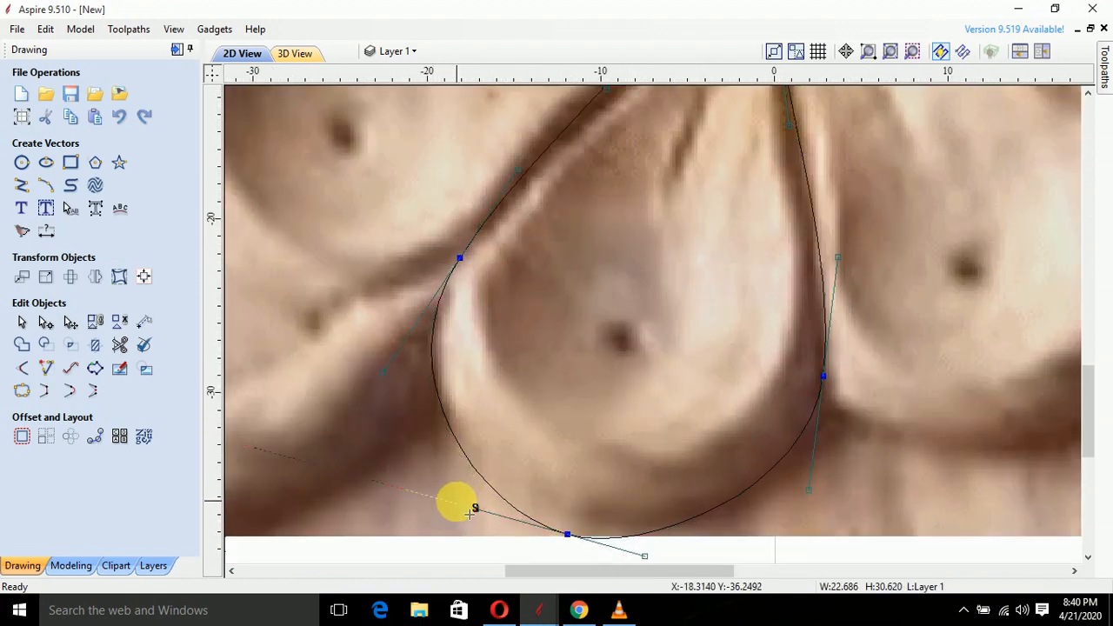
{"action": "left_click_drag", "start_coordinate": [469, 511], "coordinate": [459, 507]}
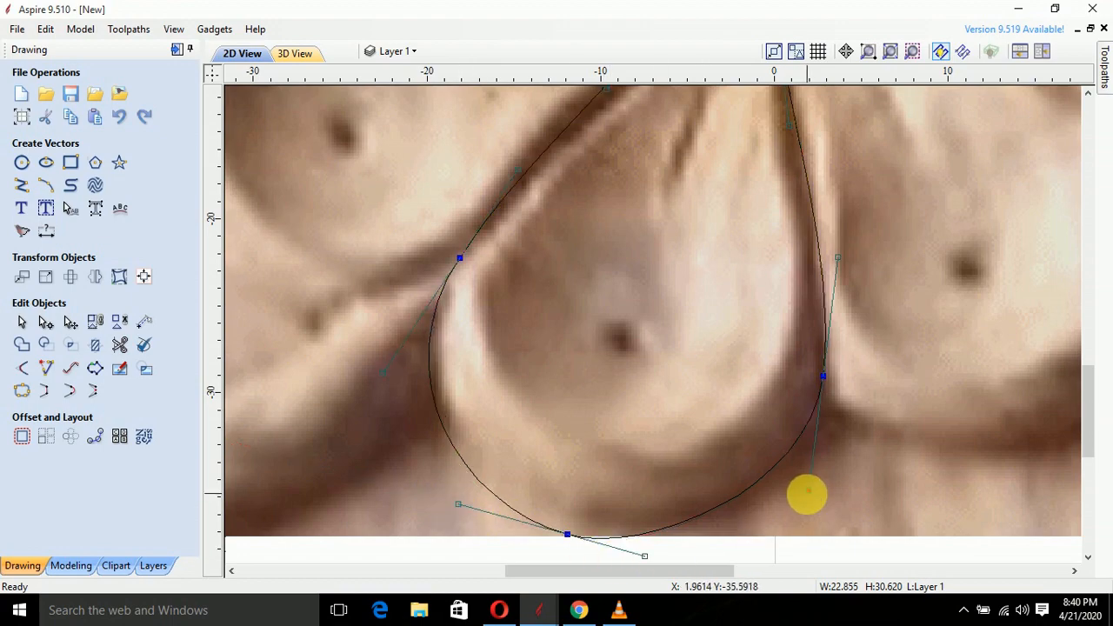
{"action": "left_click_drag", "start_coordinate": [808, 492], "coordinate": [810, 509]}
{"action": "left_click", "coordinate": [855, 505]}
{"action": "scroll", "coordinate": [799, 457], "scroll_direction": "down", "scroll_amount": 4}
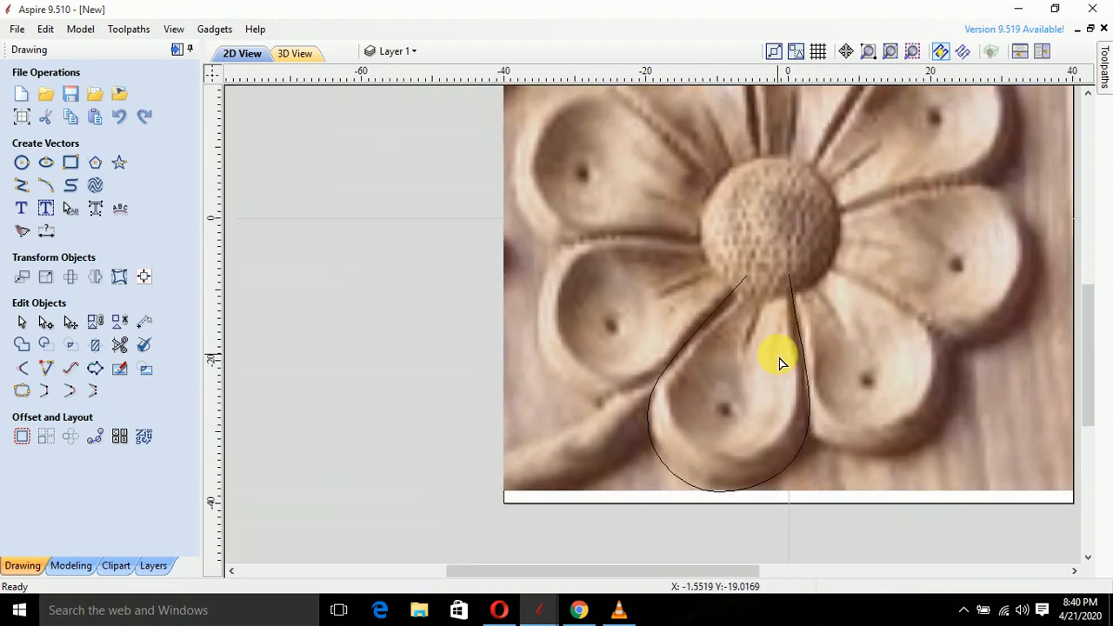
Hide the Bitmap Layer so that only the traced petal vector is displayed
{"action": "middle_click_drag", "start_coordinate": [780, 363], "coordinate": [716, 380]}
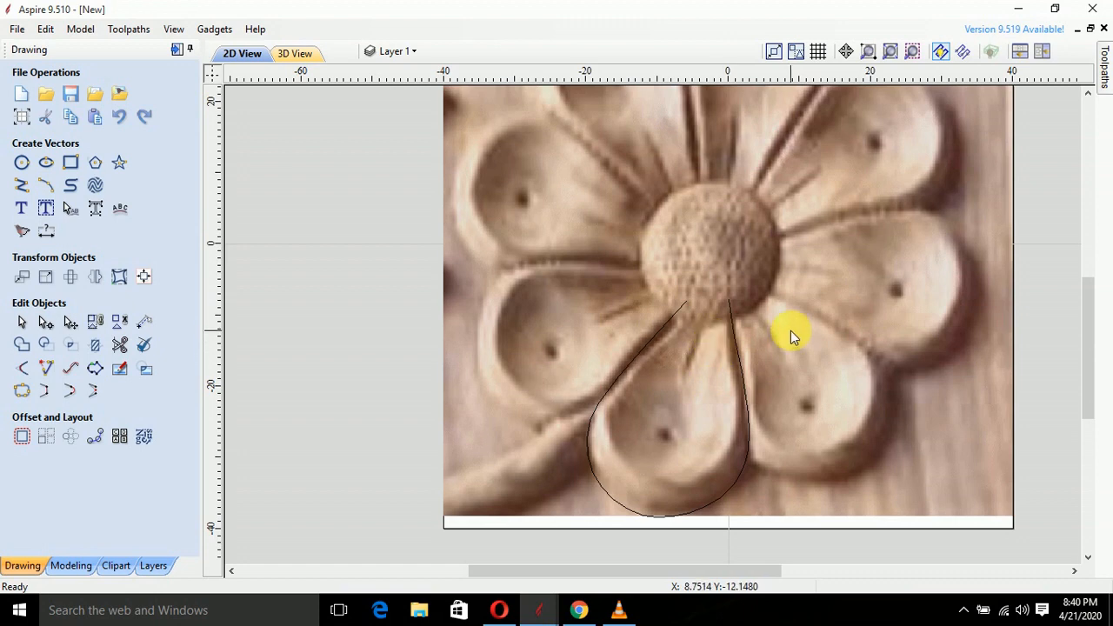
{"action": "scroll", "coordinate": [760, 356], "scroll_direction": "down", "scroll_amount": 2}
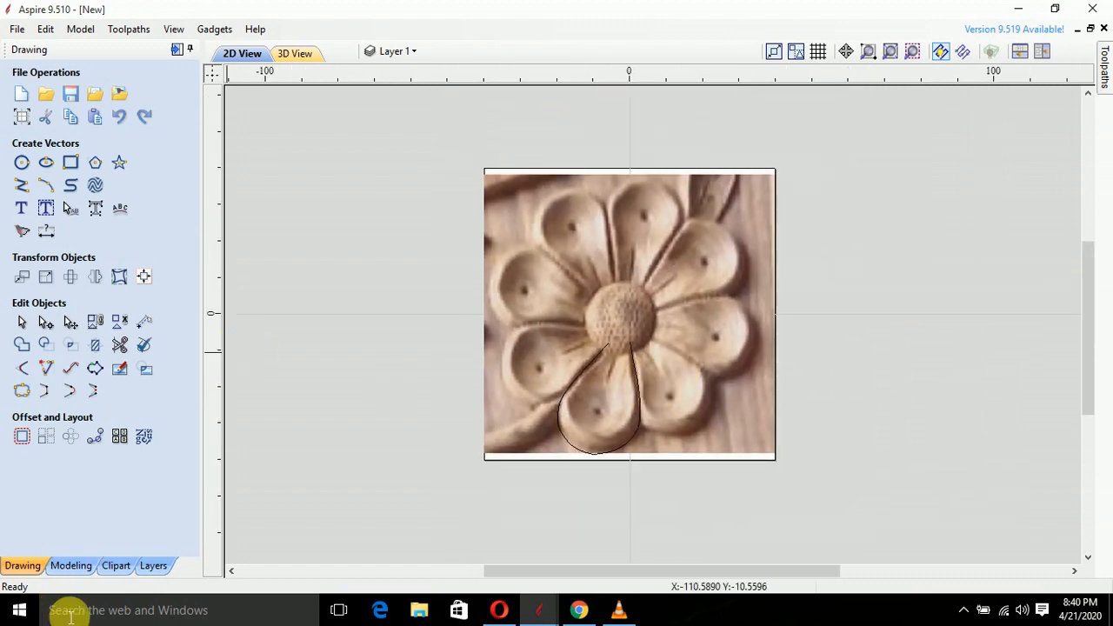
{"action": "left_click", "coordinate": [153, 566]}
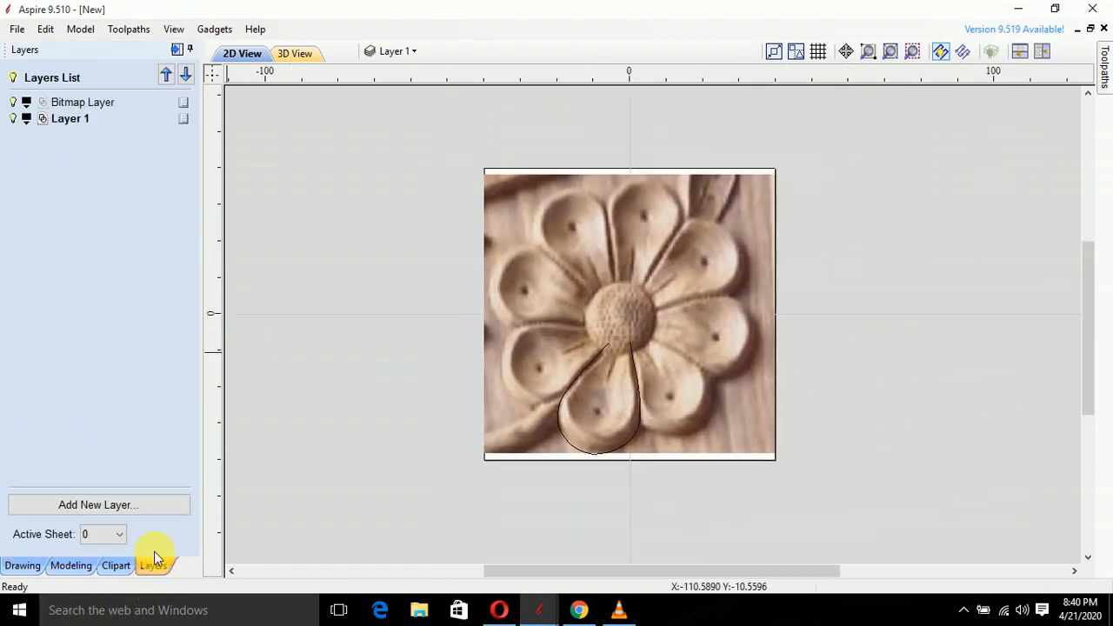
{"action": "left_click", "coordinate": [15, 104]}
{"action": "scroll", "coordinate": [592, 410], "scroll_direction": "up", "scroll_amount": 3}
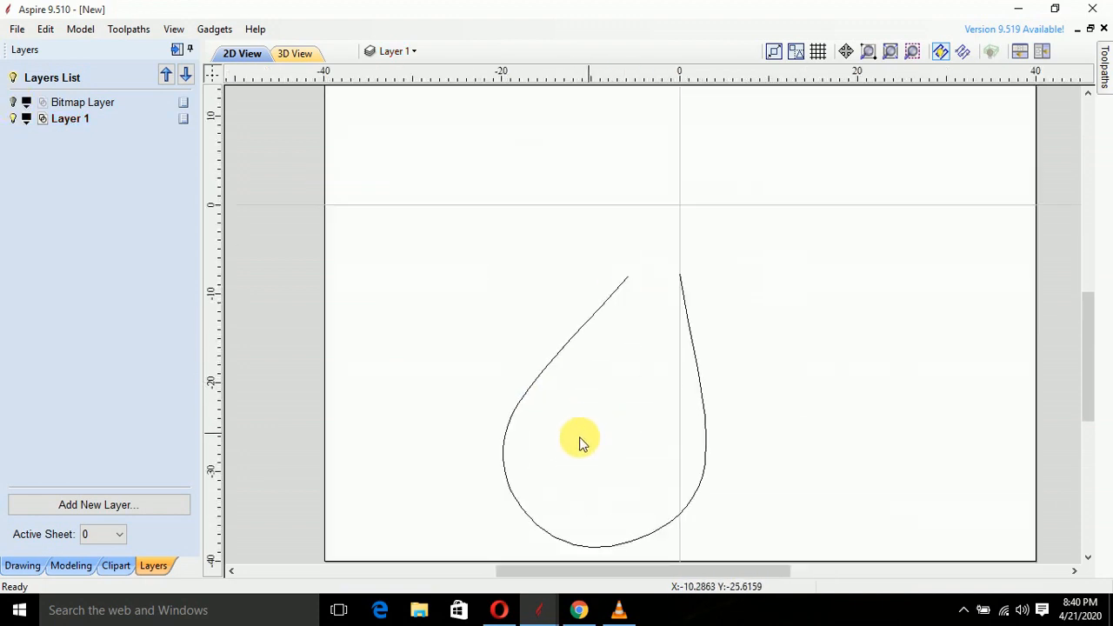
Circular-copy the petal outline as 8 rotated items over a 360-degree total angle, with the rotation center at X 0, Y 0
{"action": "left_click", "coordinate": [583, 443]}
{"action": "left_click", "coordinate": [35, 567]}
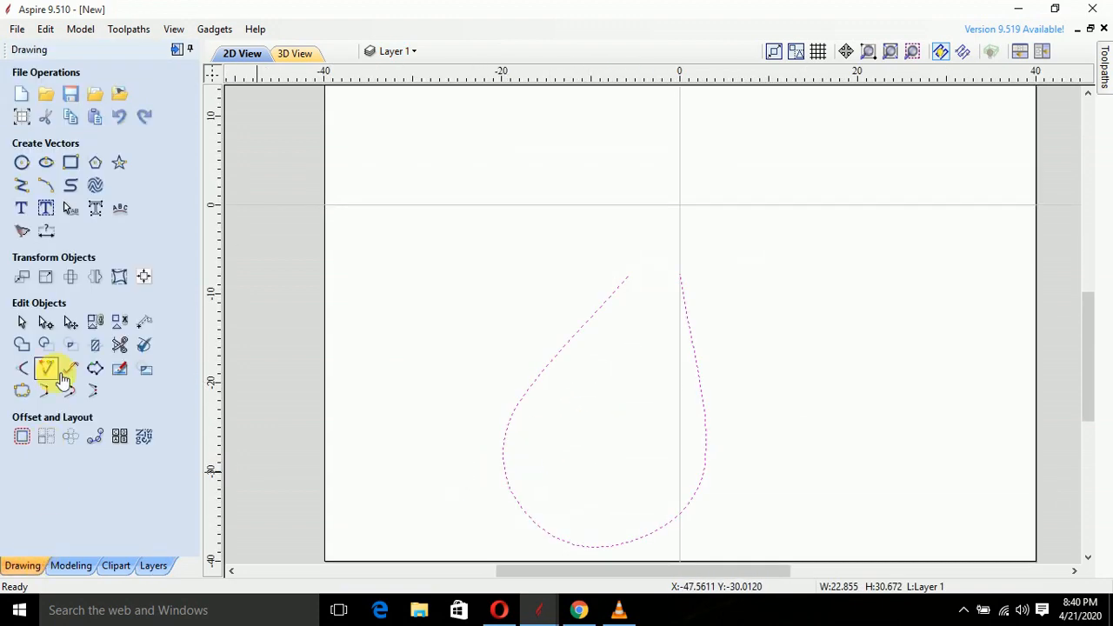
{"action": "left_click", "coordinate": [22, 437]}
{"action": "left_click", "coordinate": [160, 307]}
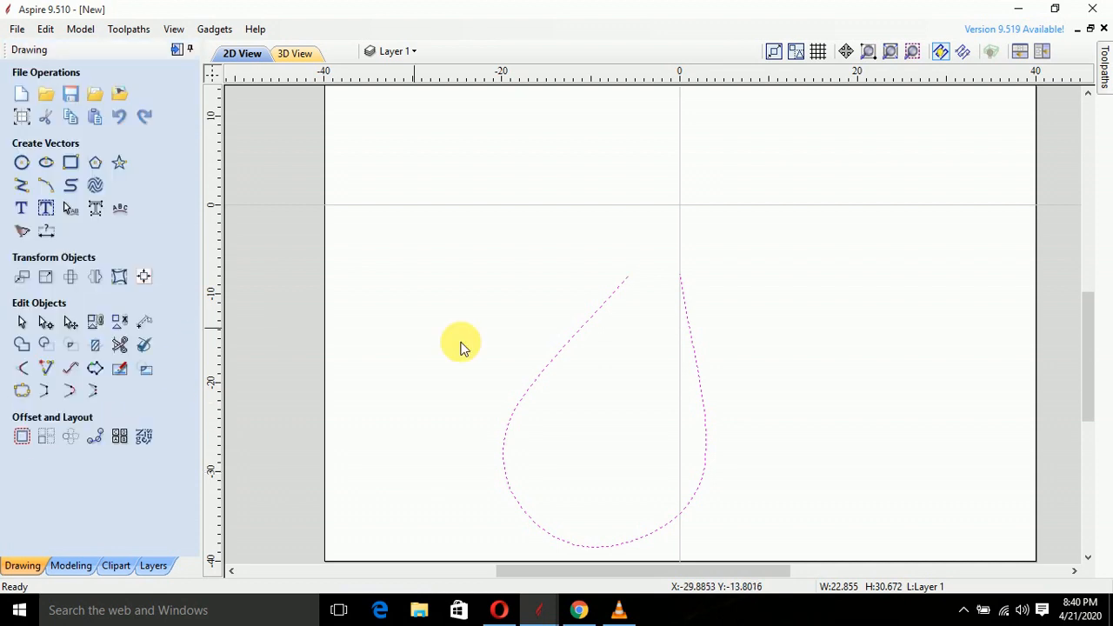
{"action": "left_click", "coordinate": [525, 400]}
{"action": "left_click", "coordinate": [527, 391]}
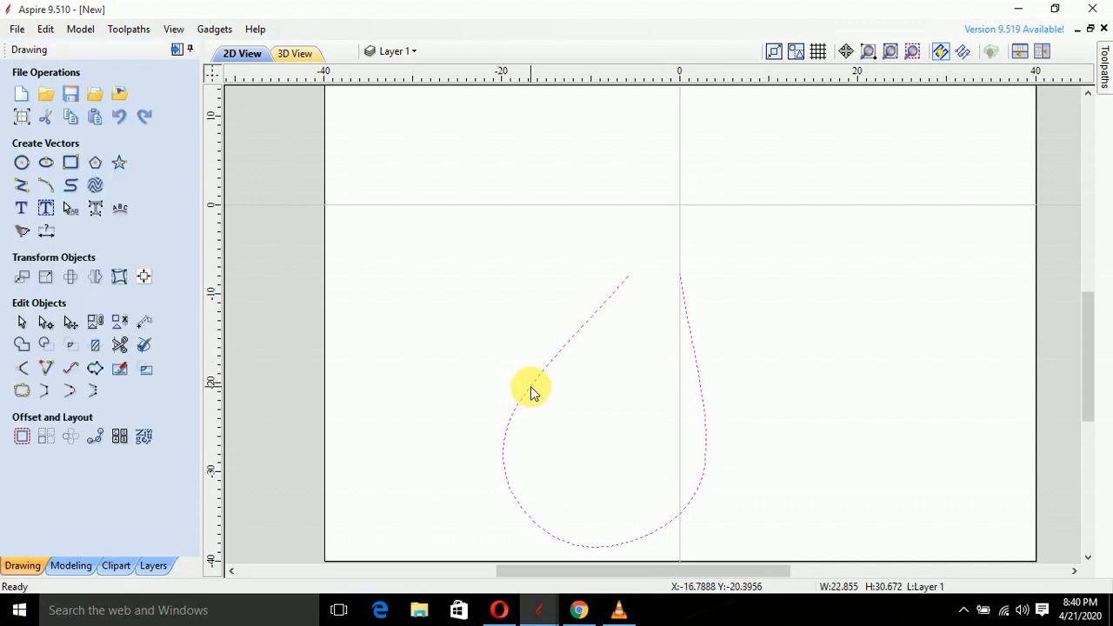
{"action": "left_click", "coordinate": [73, 442]}
{"action": "double_click", "coordinate": [105, 189]}
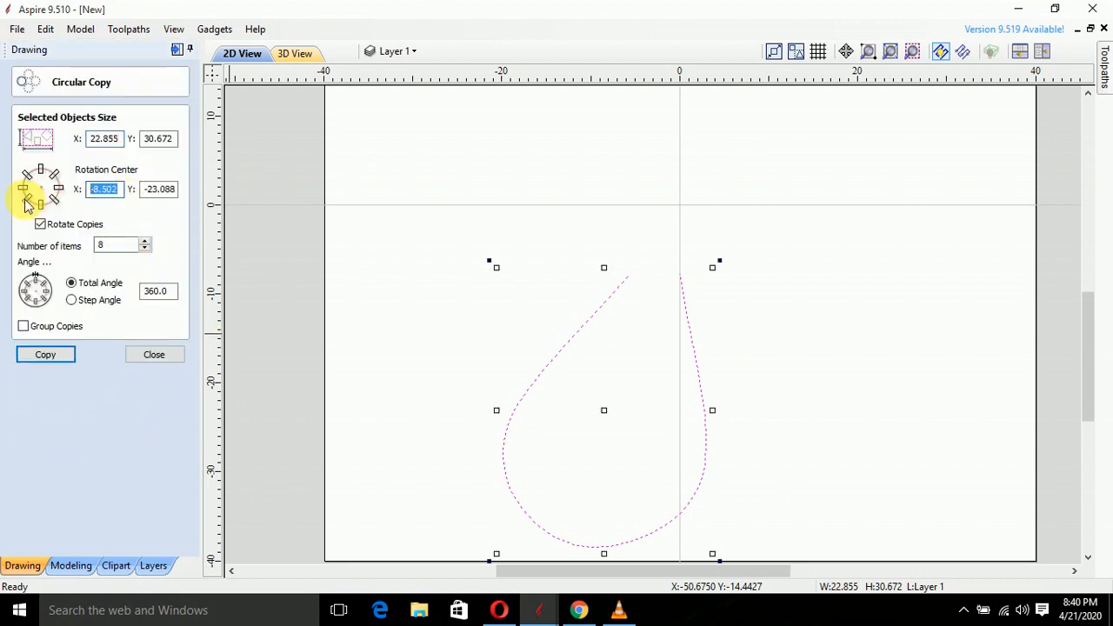
{"action": "type", "text": "0"}
{"action": "double_click", "coordinate": [159, 189]}
{"action": "type", "text": "0"}
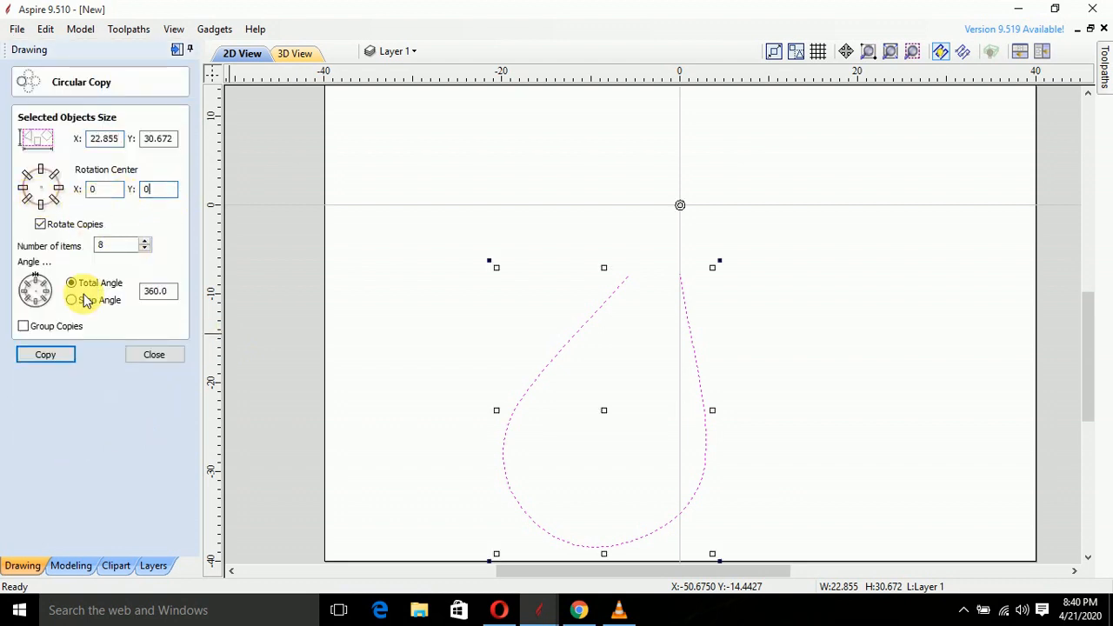
{"action": "left_click", "coordinate": [45, 355]}
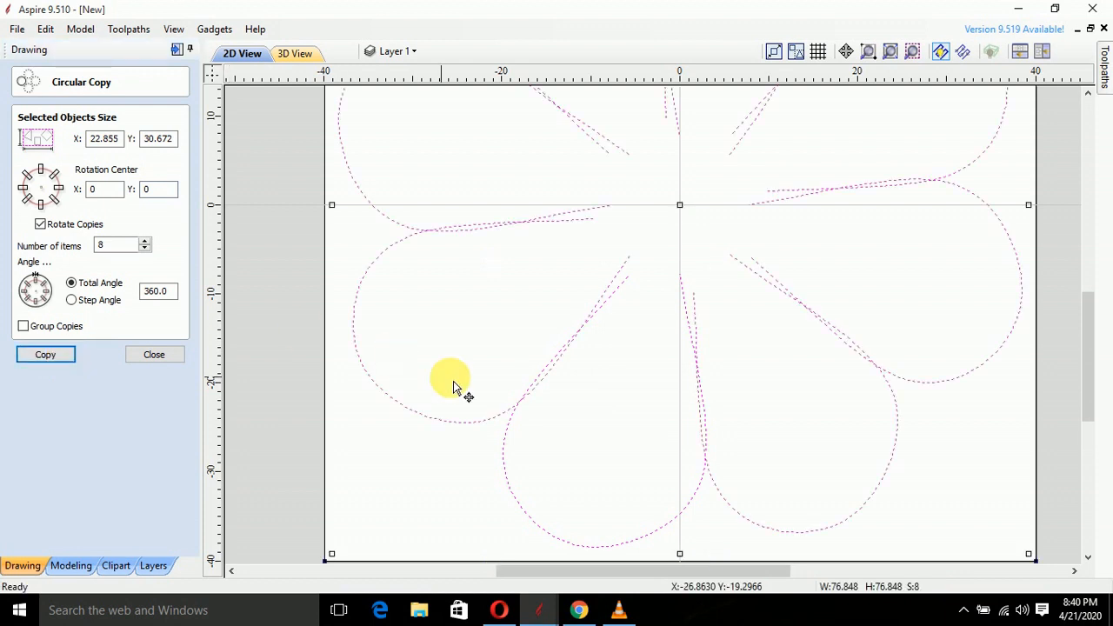
Reshape the original lower petal's left side by moving its end node and side node to match the neighbouring petal's edge
{"action": "left_click", "coordinate": [563, 405]}
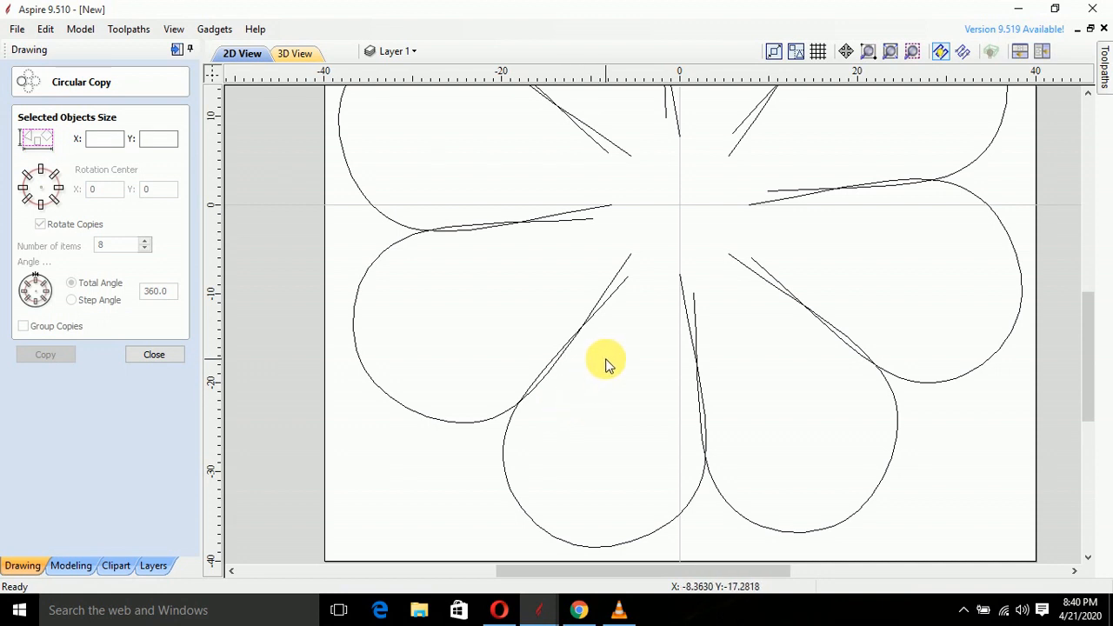
{"action": "left_click", "coordinate": [616, 298]}
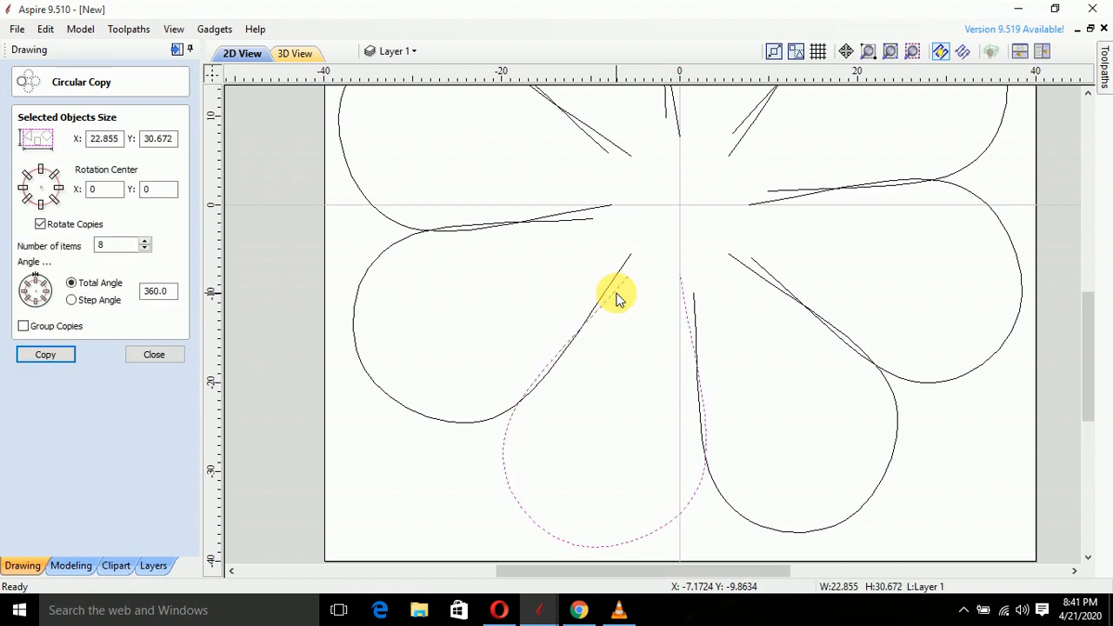
{"action": "key", "text": "n"}
{"action": "scroll", "coordinate": [627, 276], "scroll_direction": "up", "scroll_amount": 2}
{"action": "left_click_drag", "start_coordinate": [629, 275], "coordinate": [634, 239]}
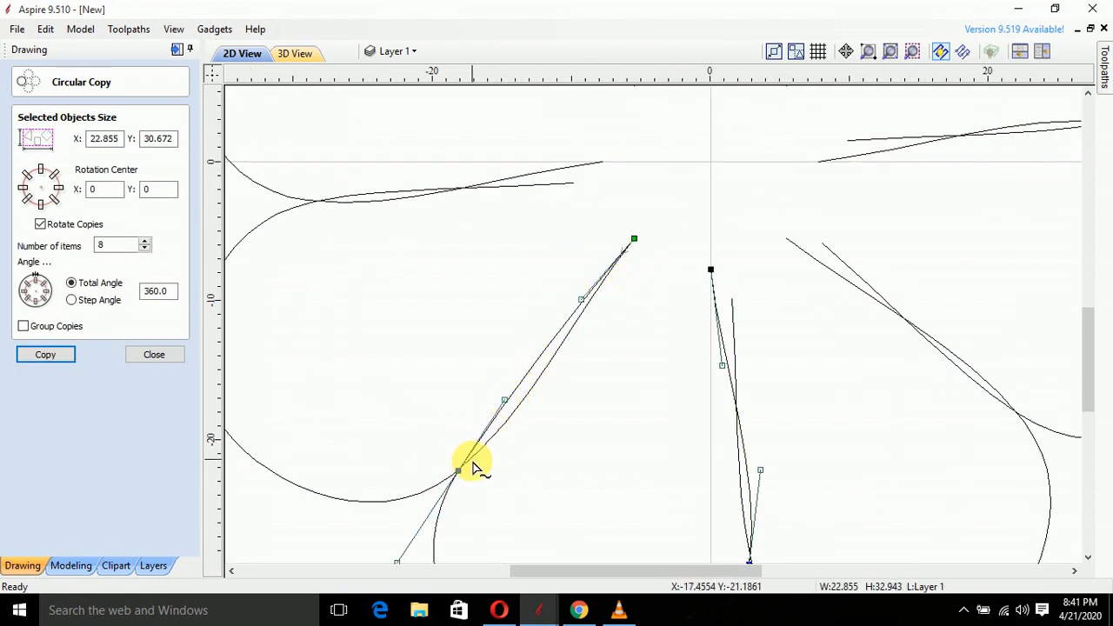
{"action": "mouse_move", "coordinate": [459, 471]}
{"action": "left_mouse_down"}
{"action": "mouse_move", "coordinate": [480, 500]}
{"action": "mouse_move", "coordinate": [465, 492]}
{"action": "left_mouse_up"}
{"action": "scroll", "coordinate": [488, 457], "scroll_direction": "down", "scroll_amount": 5}
{"action": "scroll", "coordinate": [574, 475], "scroll_direction": "up", "scroll_amount": 3}
Shift the lower petal's right side node and right end node to match the adjoining petal's edge, and finish node editing
{"action": "left_click", "coordinate": [581, 482]}
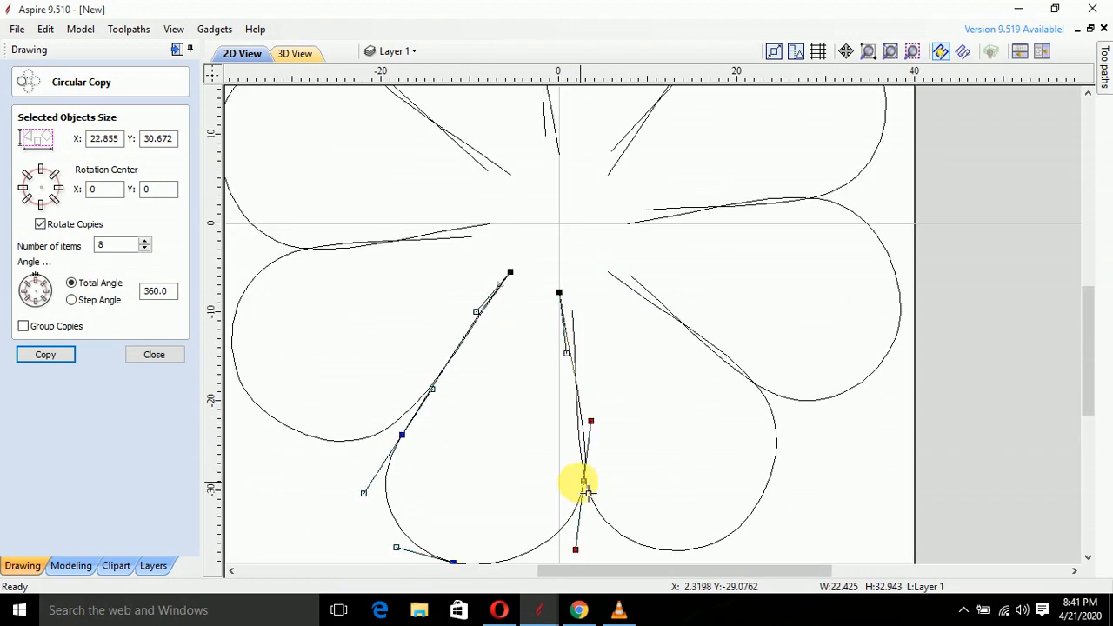
{"action": "left_click_drag", "start_coordinate": [588, 493], "coordinate": [570, 481]}
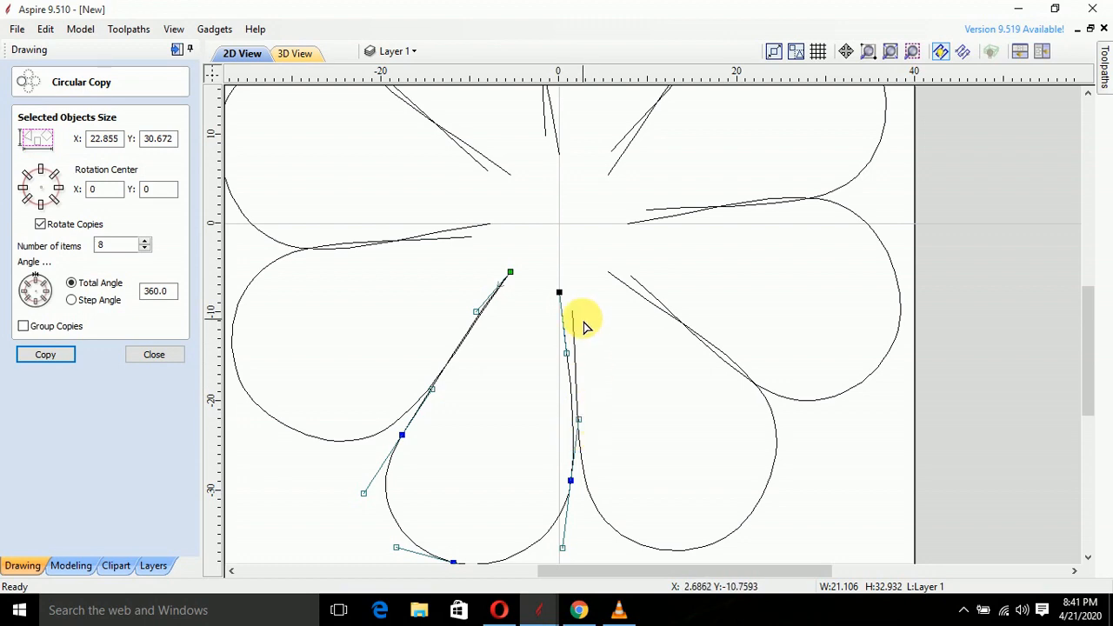
{"action": "scroll", "coordinate": [584, 318], "scroll_direction": "up", "scroll_amount": 2}
{"action": "left_click_drag", "start_coordinate": [560, 281], "coordinate": [572, 281]}
{"action": "scroll", "coordinate": [594, 301], "scroll_direction": "down", "scroll_amount": 5}
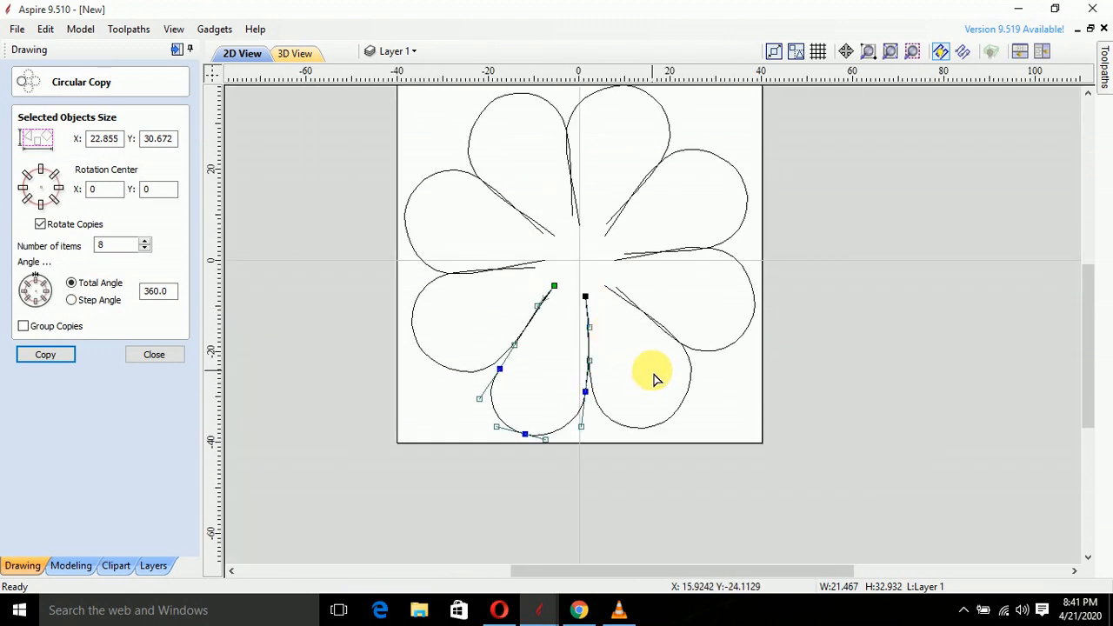
{"action": "left_click", "coordinate": [634, 377]}
{"action": "scroll", "coordinate": [524, 381], "scroll_direction": "up", "scroll_amount": 1}
{"action": "scroll", "coordinate": [519, 393], "scroll_direction": "down", "scroll_amount": 2}
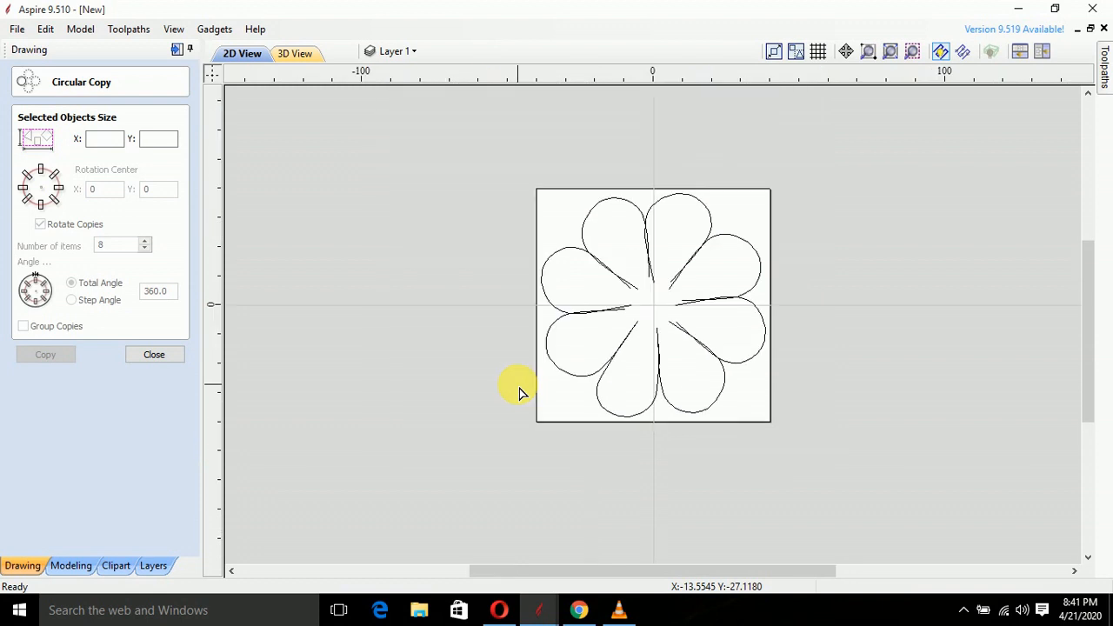
Move the upper-left petal's upper end node onto the neighbouring petal's end and bend that side span along the neighbour's edge
{"action": "scroll", "coordinate": [581, 266], "scroll_direction": "up", "scroll_amount": 1}
{"action": "left_click", "coordinate": [577, 258]}
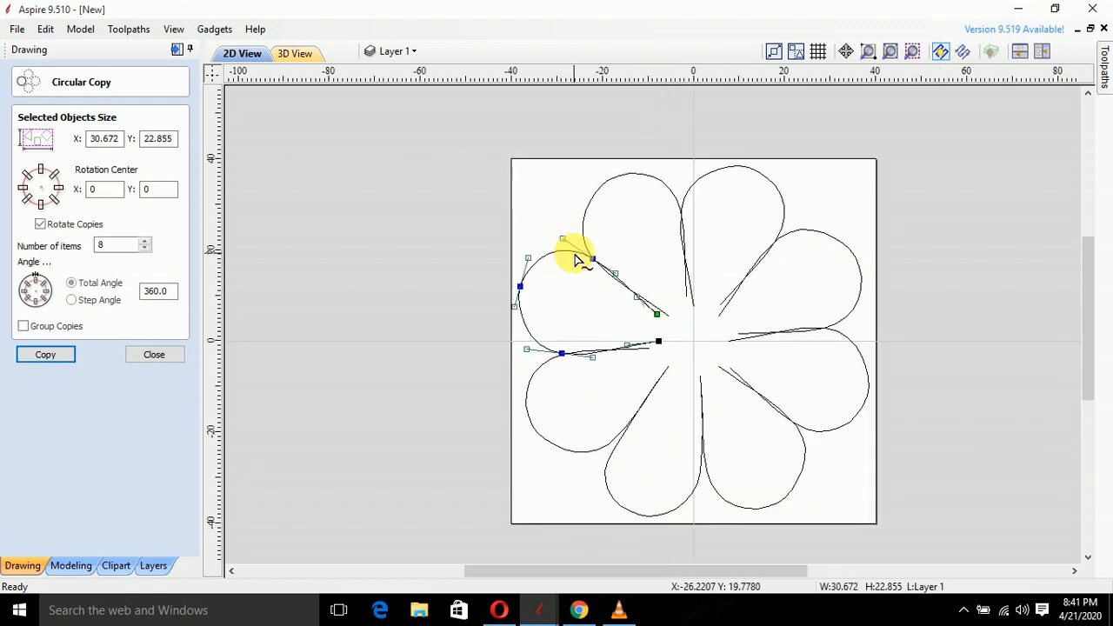
{"action": "scroll", "coordinate": [661, 304], "scroll_direction": "up", "scroll_amount": 2}
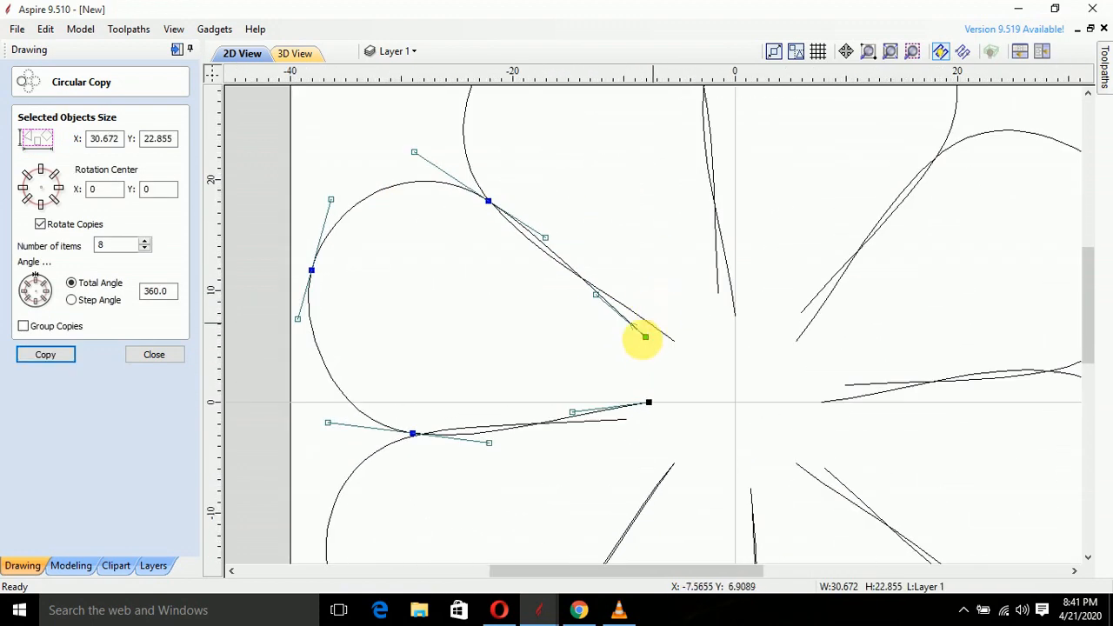
{"action": "left_click_drag", "start_coordinate": [654, 352], "coordinate": [682, 348]}
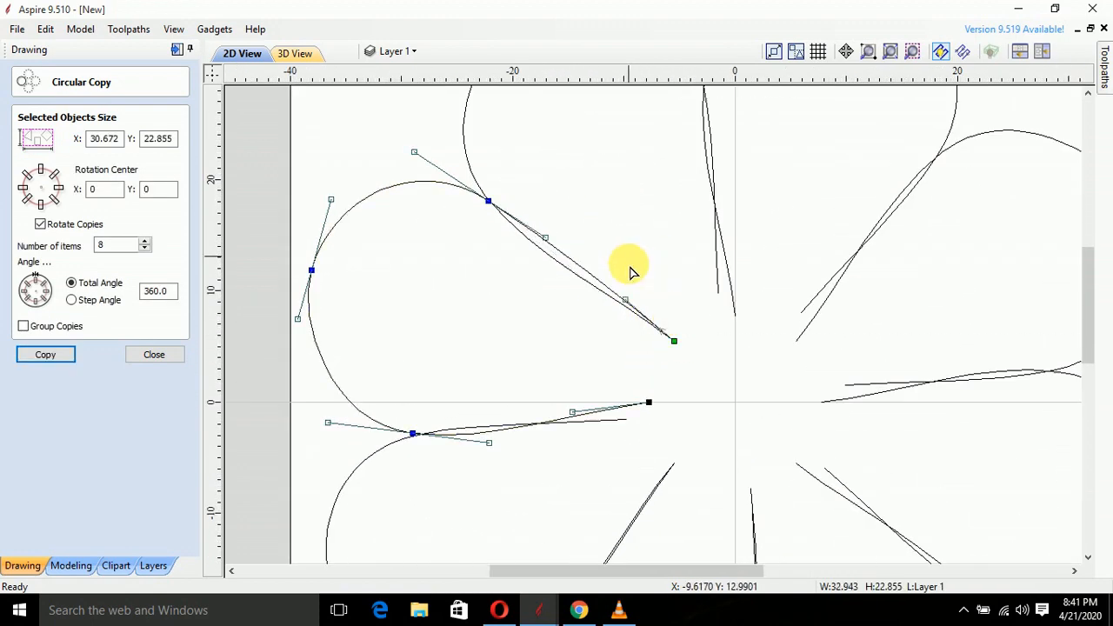
{"action": "left_click_drag", "start_coordinate": [632, 306], "coordinate": [548, 252]}
{"action": "scroll", "coordinate": [498, 226], "scroll_direction": "down", "scroll_amount": 2}
{"action": "scroll", "coordinate": [537, 358], "scroll_direction": "up", "scroll_amount": 2}
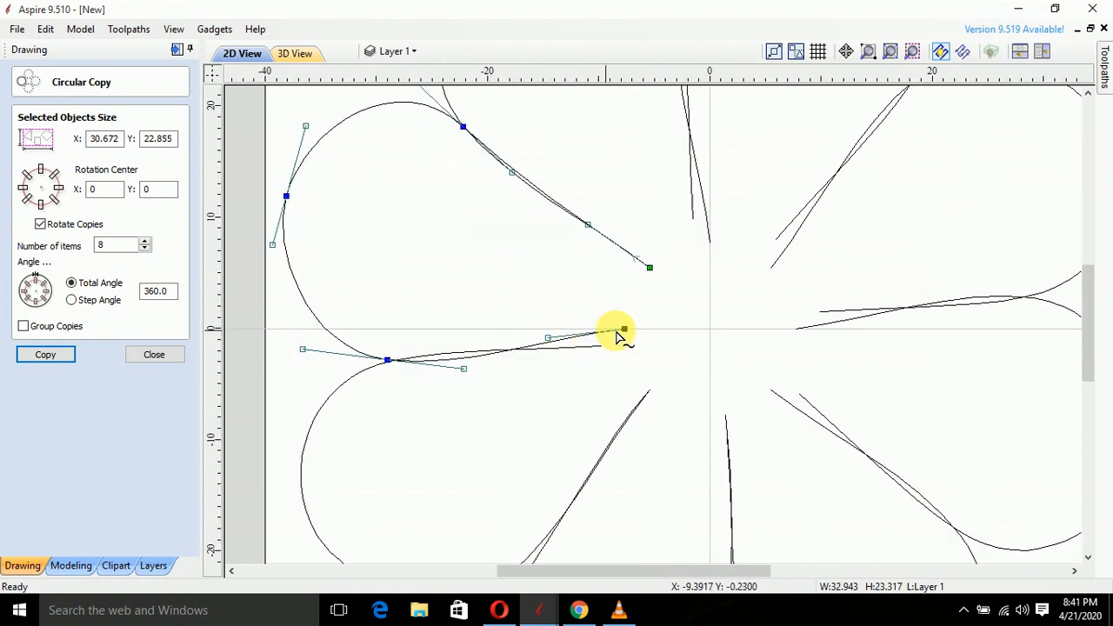
Move the same petal's lower end node onto the petal below and bend the lower side span to match its edge
{"action": "left_click_drag", "start_coordinate": [625, 332], "coordinate": [600, 347]}
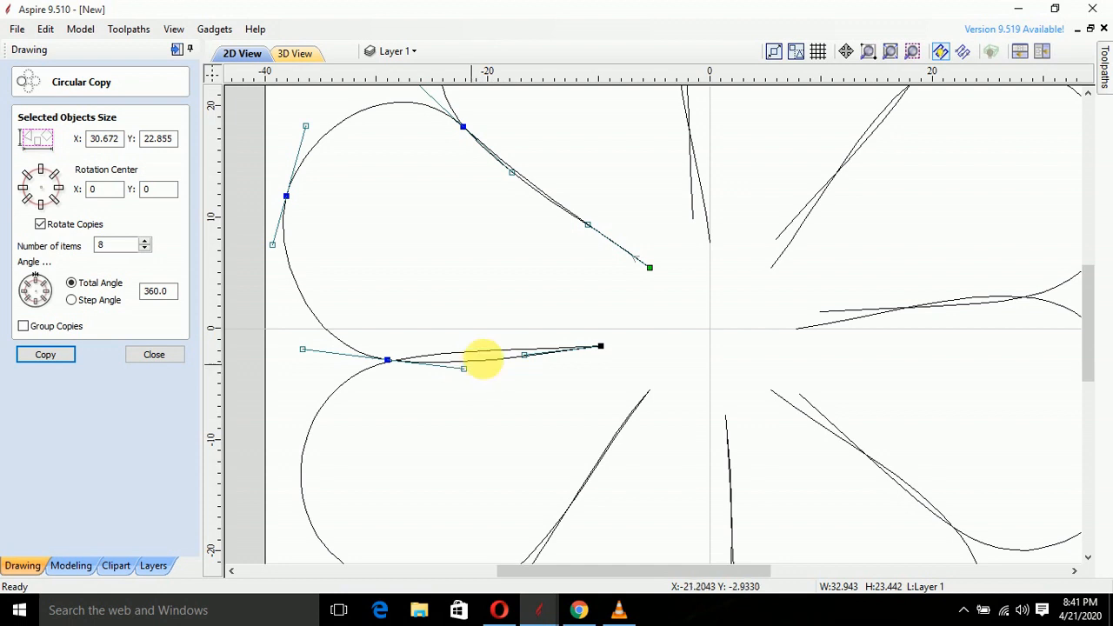
{"action": "left_click_drag", "start_coordinate": [524, 355], "coordinate": [466, 351]}
{"action": "scroll", "coordinate": [468, 351], "scroll_direction": "down", "scroll_amount": 2}
{"action": "left_click", "coordinate": [485, 374]}
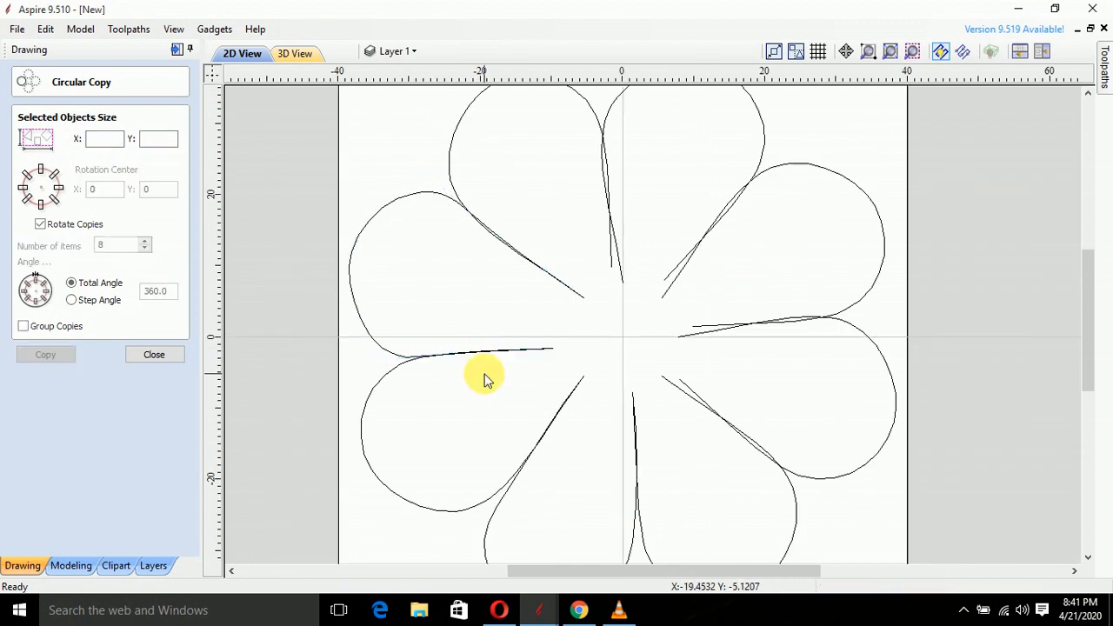
Add a smooth node on the outer curve of the edited petal to round its lower outer edge, and finish node editing
{"action": "left_click", "coordinate": [374, 345]}
{"action": "key", "text": "n"}
{"action": "scroll", "coordinate": [358, 323], "scroll_direction": "up", "scroll_amount": 1}
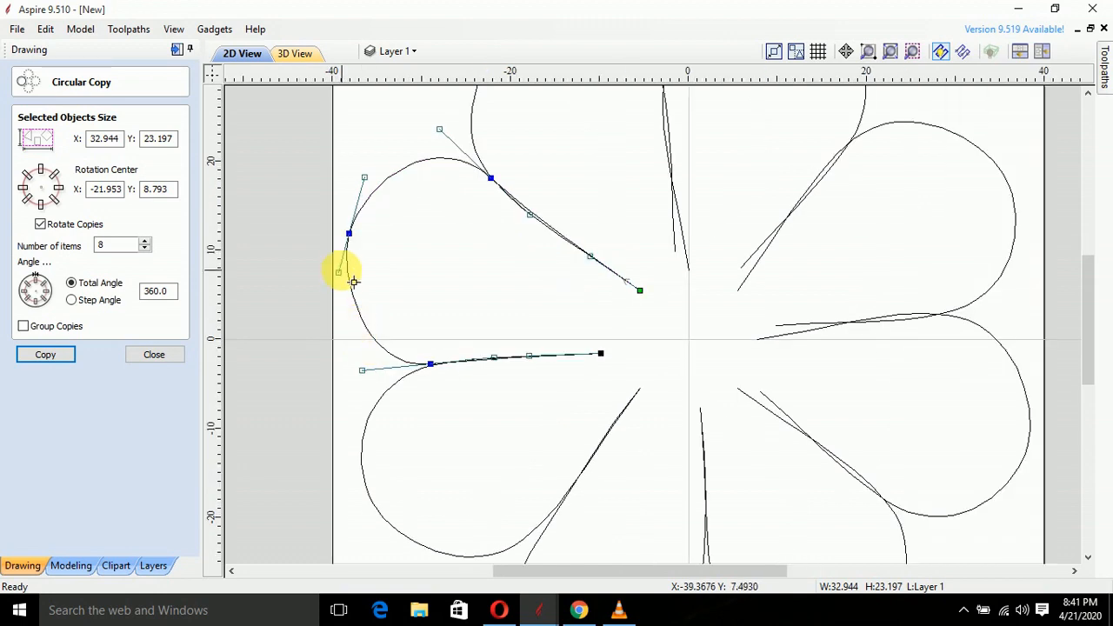
{"action": "scroll", "coordinate": [361, 318], "scroll_direction": "up", "scroll_amount": 1}
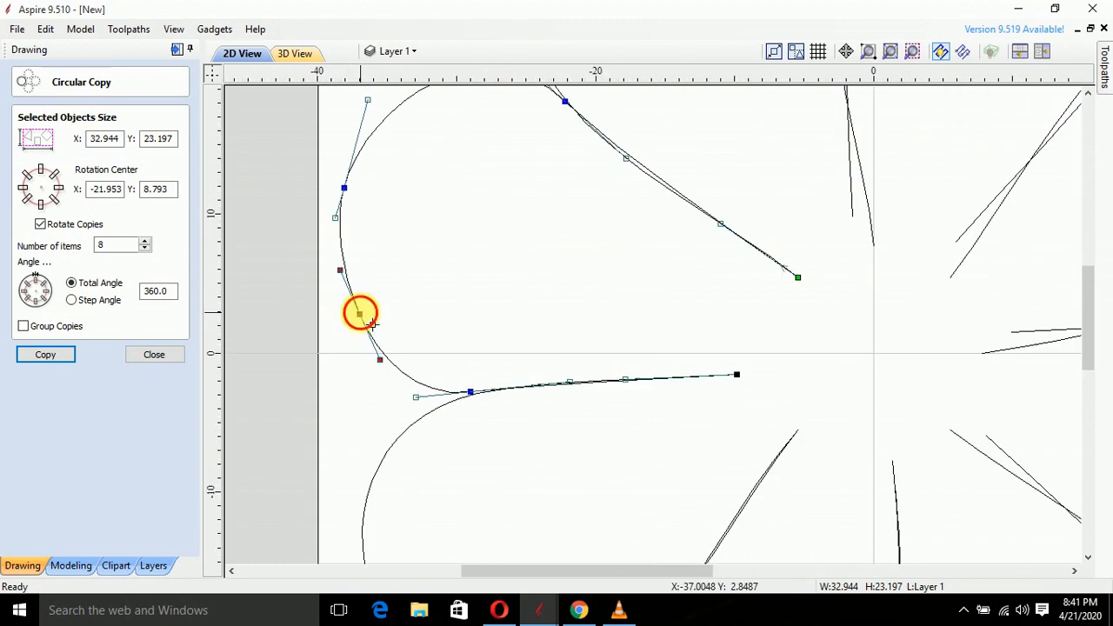
{"action": "left_click", "coordinate": [433, 308]}
{"action": "scroll", "coordinate": [432, 309], "scroll_direction": "down", "scroll_amount": 2}
{"action": "scroll", "coordinate": [430, 261], "scroll_direction": "up", "scroll_amount": 1}
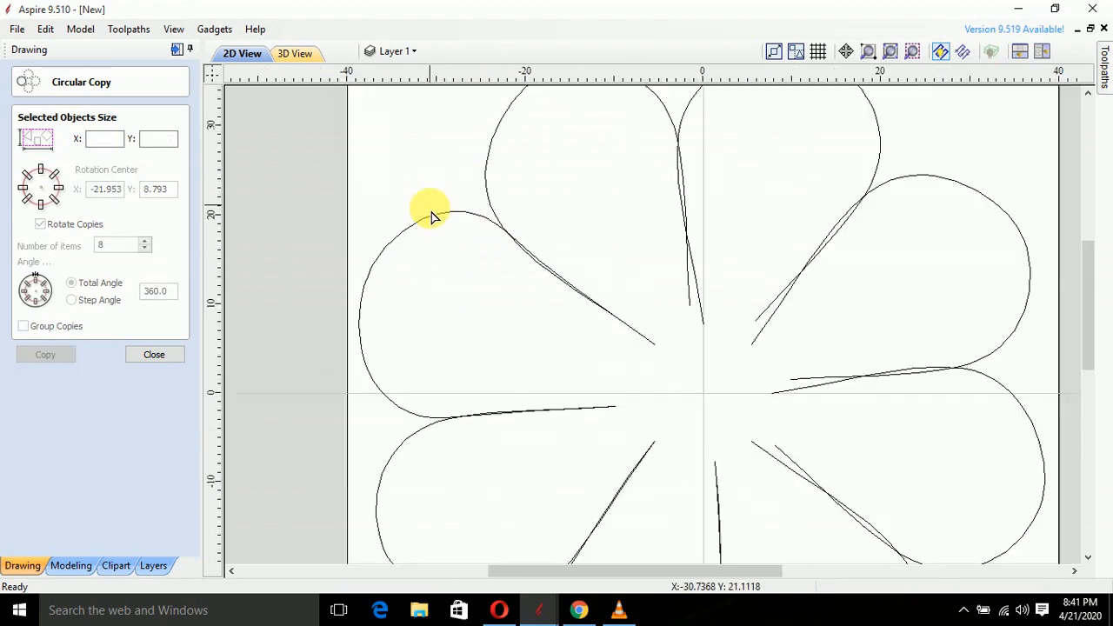
Delete all petals except the edited upper-left one and close the Circular Copy tool
{"action": "left_click", "coordinate": [415, 182]}
{"action": "scroll", "coordinate": [730, 251], "scroll_direction": "down", "scroll_amount": 3}
{"action": "key", "text": "Delete"}
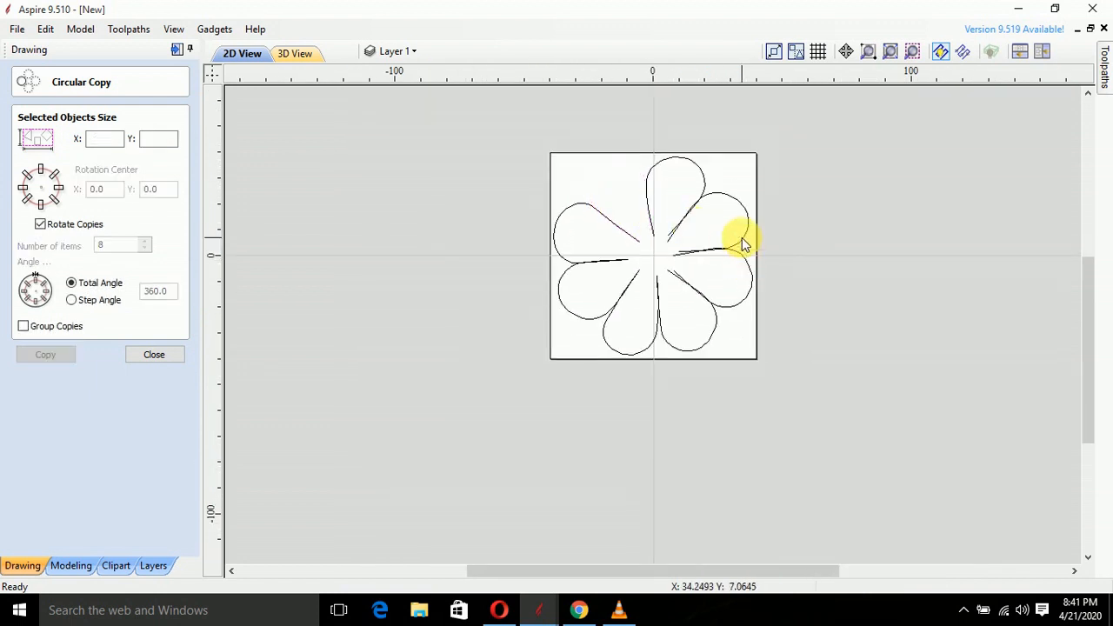
{"action": "left_click_drag", "start_coordinate": [779, 131], "coordinate": [609, 173]}
{"action": "key", "text": "Delete"}
{"action": "key", "text": "Delete"}
{"action": "left_click_drag", "start_coordinate": [722, 236], "coordinate": [527, 314]}
{"action": "key", "text": "Delete"}
{"action": "scroll", "coordinate": [446, 300], "scroll_direction": "down", "scroll_amount": 4}
{"action": "left_click", "coordinate": [158, 354]}
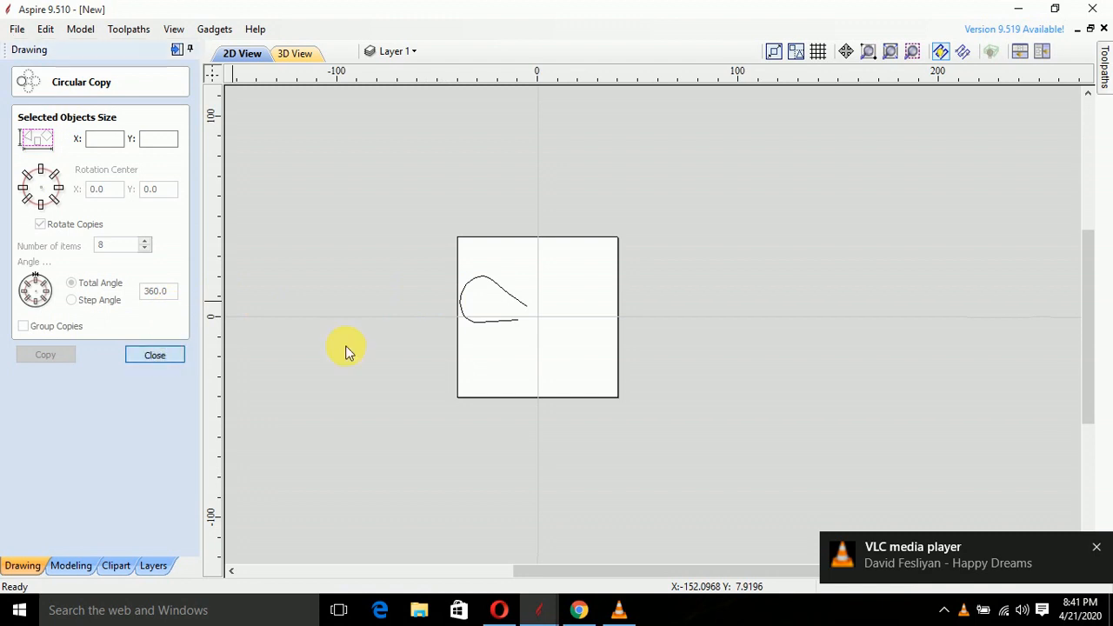
Close the open petal outline at its inner tip with a smooth curve
{"action": "scroll", "coordinate": [365, 345], "scroll_direction": "up", "scroll_amount": 2}
{"action": "left_click", "coordinate": [556, 333]}
{"action": "right_click", "coordinate": [561, 332]}
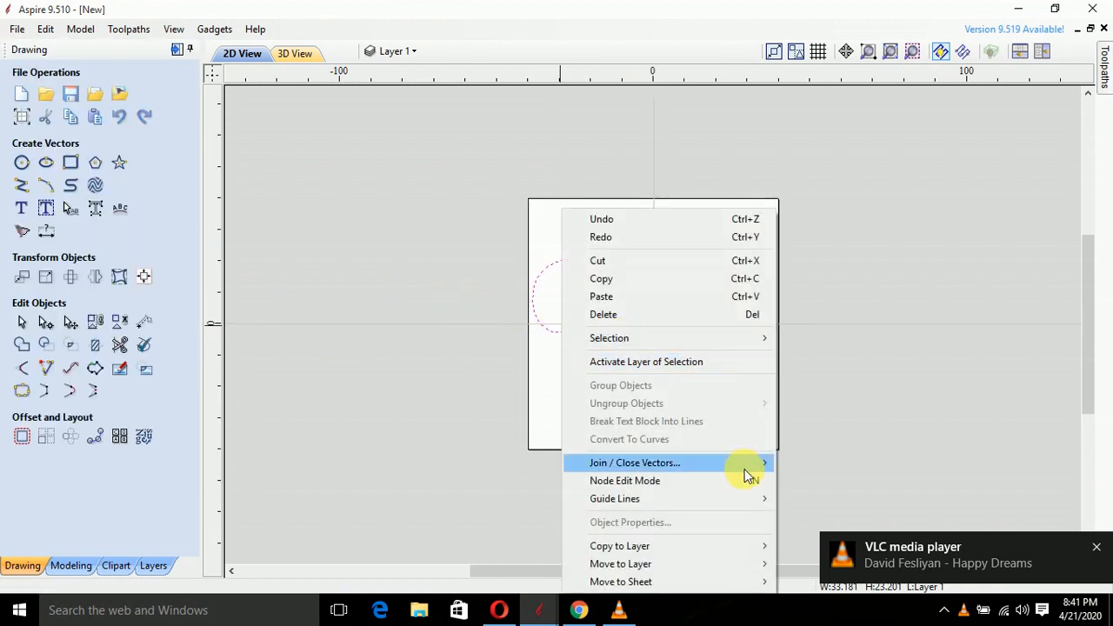
{"action": "mouse_move", "coordinate": [746, 462]}
{"action": "left_click", "coordinate": [845, 480]}
{"action": "scroll", "coordinate": [570, 320], "scroll_direction": "up", "scroll_amount": 3}
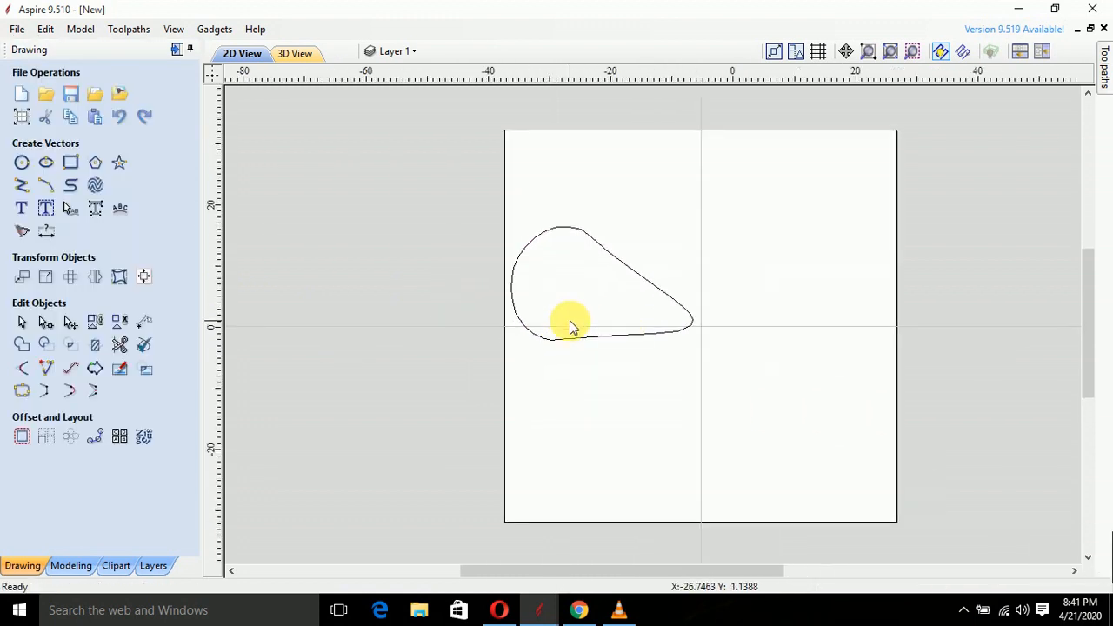
Offset the closed petal outline 3 mm inwards while keeping the original, and close the Offset Vectors tool
{"action": "left_click", "coordinate": [560, 345]}
{"action": "left_click", "coordinate": [22, 436]}
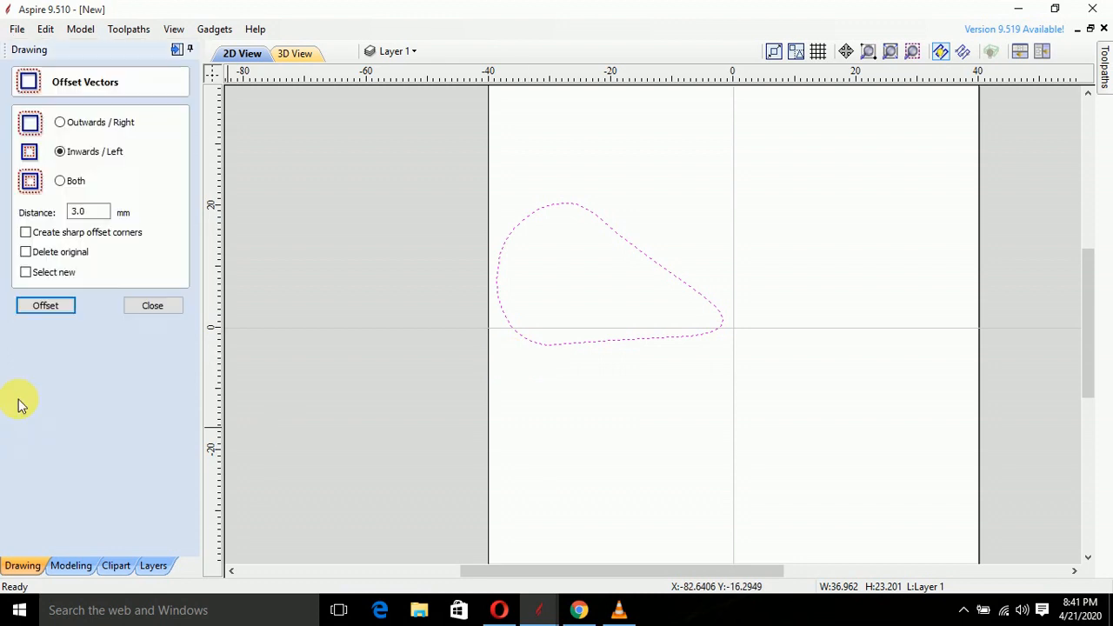
{"action": "left_click_drag", "start_coordinate": [94, 212], "coordinate": [35, 223]}
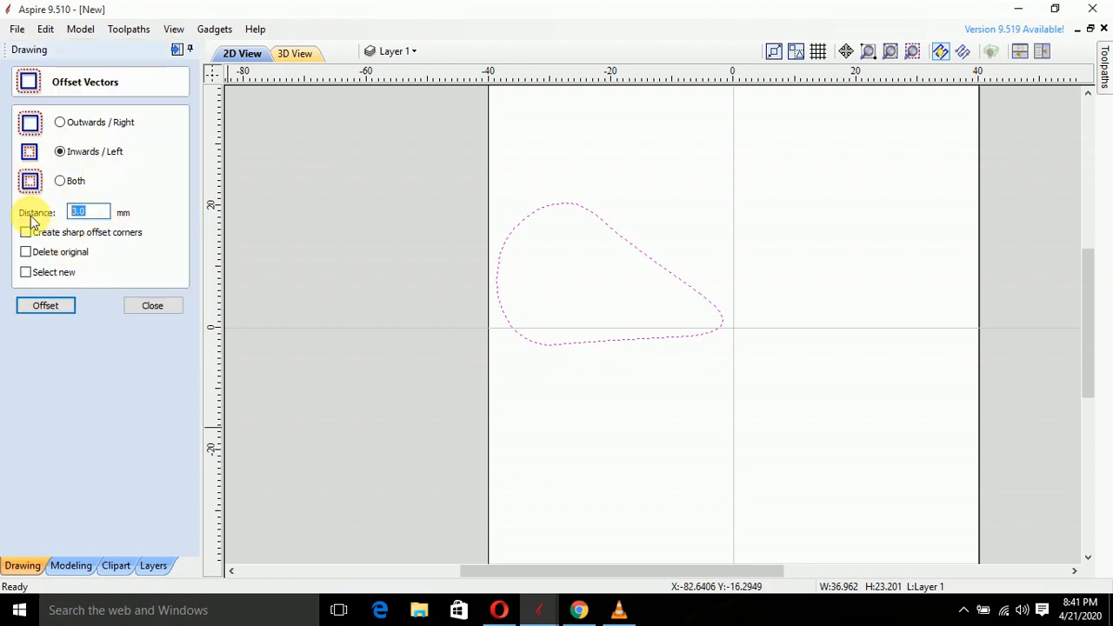
{"action": "left_click", "coordinate": [52, 311]}
{"action": "left_click", "coordinate": [527, 378]}
{"action": "scroll", "coordinate": [565, 352], "scroll_direction": "down", "scroll_amount": 3}
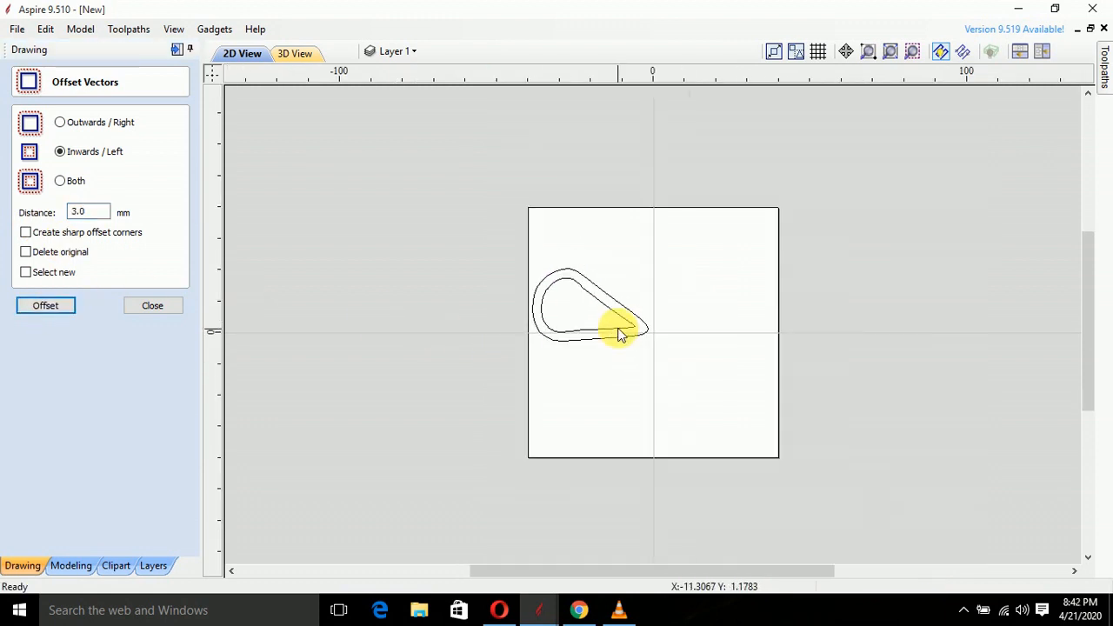
{"action": "scroll", "coordinate": [581, 324], "scroll_direction": "up", "scroll_amount": 3}
{"action": "scroll", "coordinate": [580, 326], "scroll_direction": "down", "scroll_amount": 2}
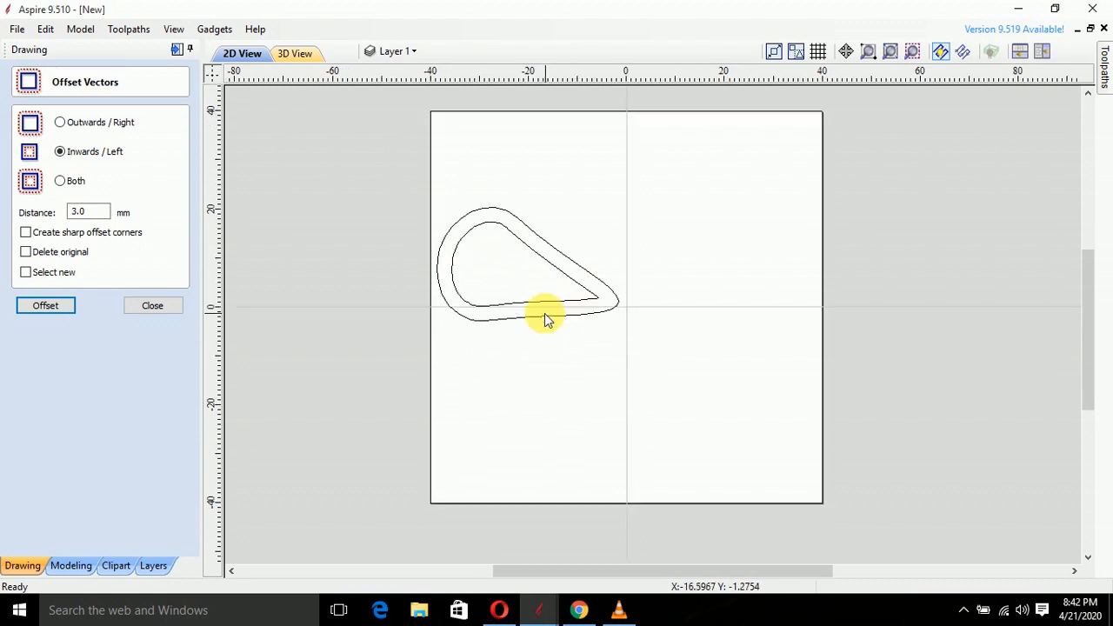
{"action": "left_click", "coordinate": [547, 320]}
{"action": "left_click", "coordinate": [578, 364]}
{"action": "left_click", "coordinate": [136, 309]}
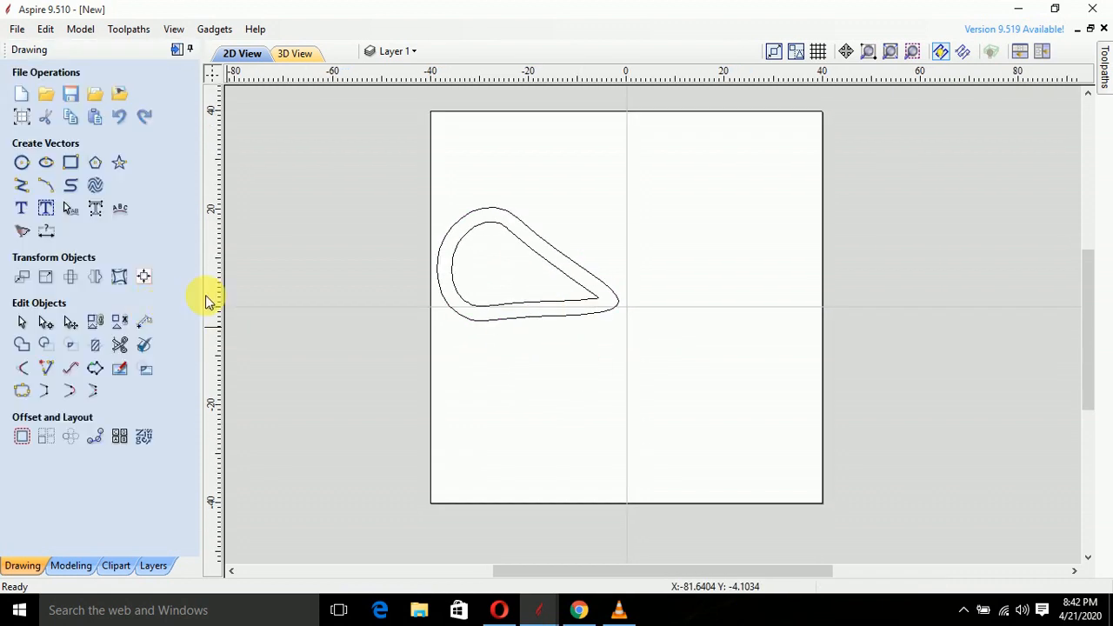
Show the 2D and 3D views together and start Create Shape on the outer petal outline
{"action": "left_click", "coordinate": [1018, 53]}
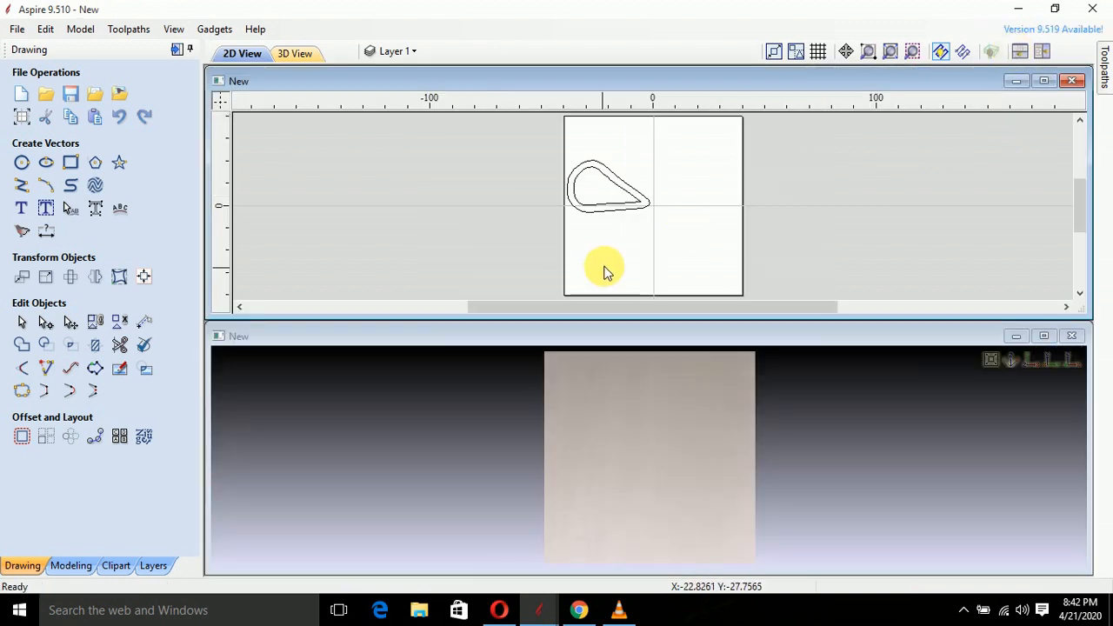
{"action": "scroll", "coordinate": [608, 235], "scroll_direction": "up", "scroll_amount": 2}
{"action": "left_click", "coordinate": [567, 266]}
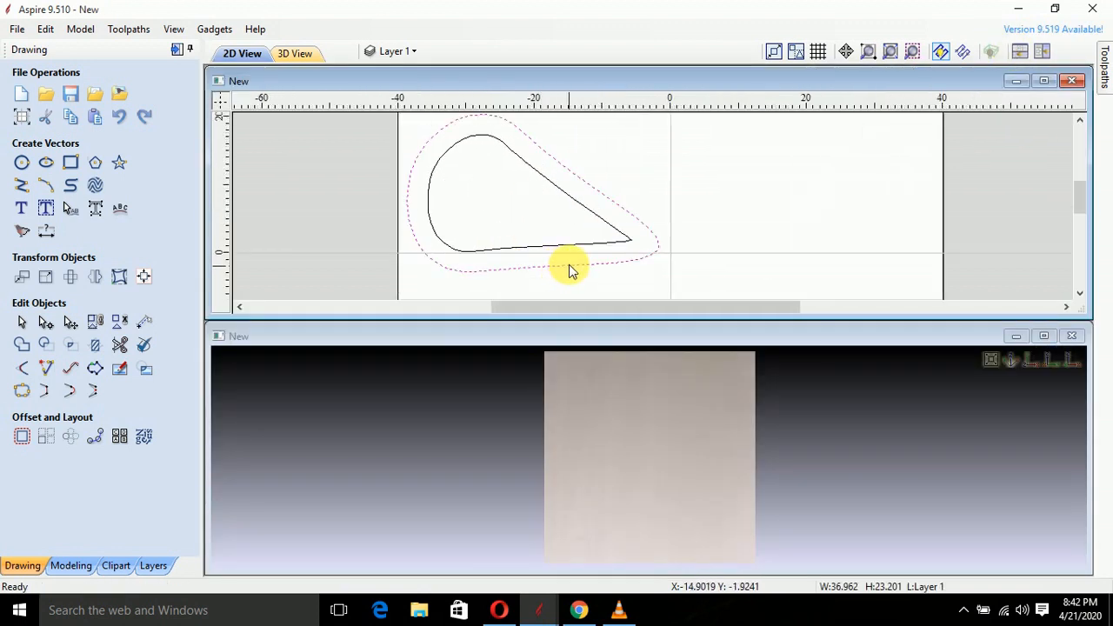
{"action": "scroll", "coordinate": [561, 253], "scroll_direction": "down", "scroll_amount": 2}
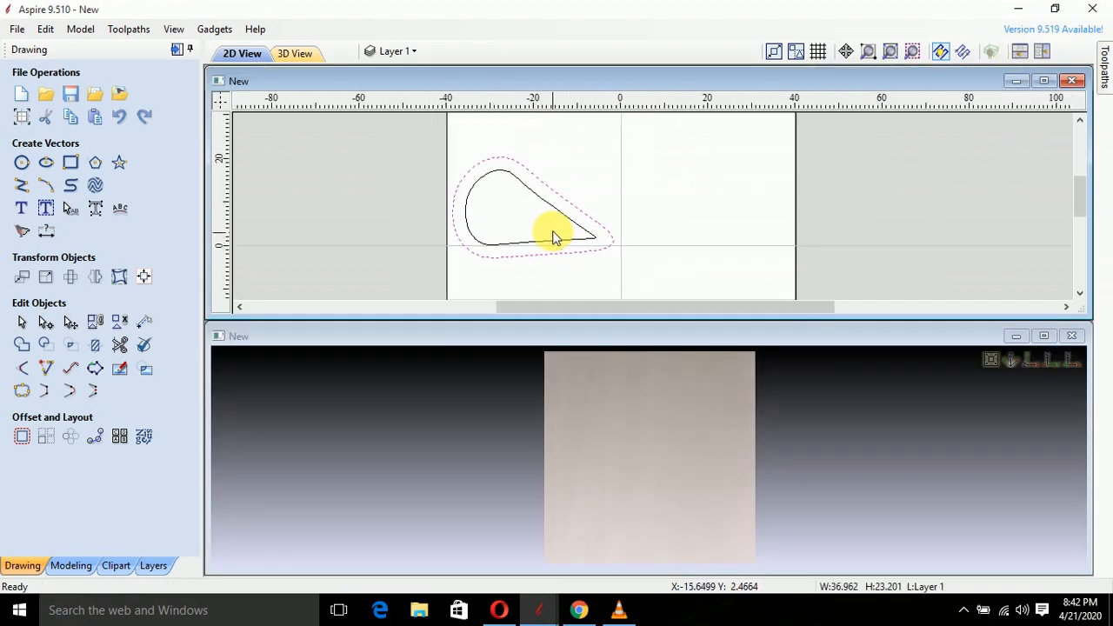
{"action": "left_click", "coordinate": [73, 565]}
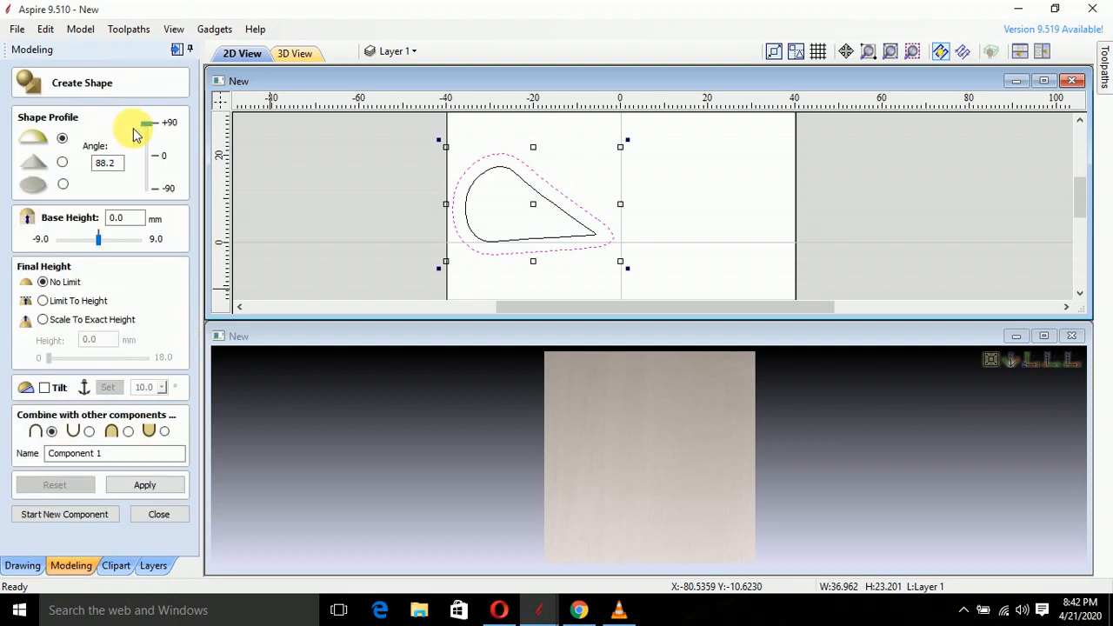
Give the outer petal shape a round profile angle of 65 and Merge combine mode, with the 2D and 3D views side by side
{"action": "double_click", "coordinate": [106, 163]}
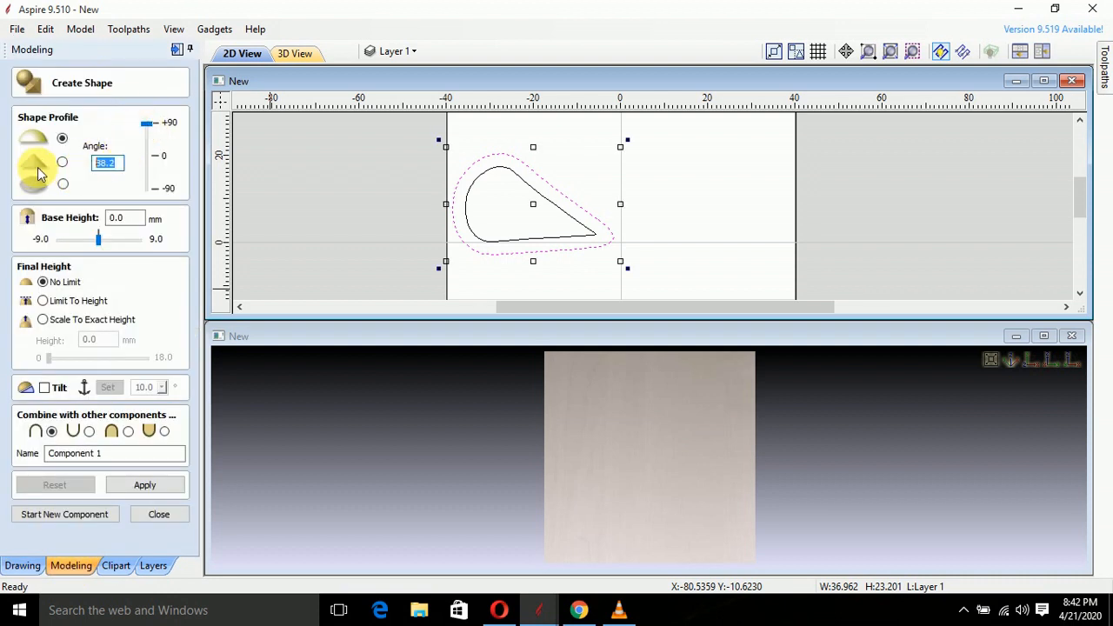
{"action": "type", "text": "65"}
{"action": "scroll", "coordinate": [487, 252], "scroll_direction": "up", "scroll_amount": 2}
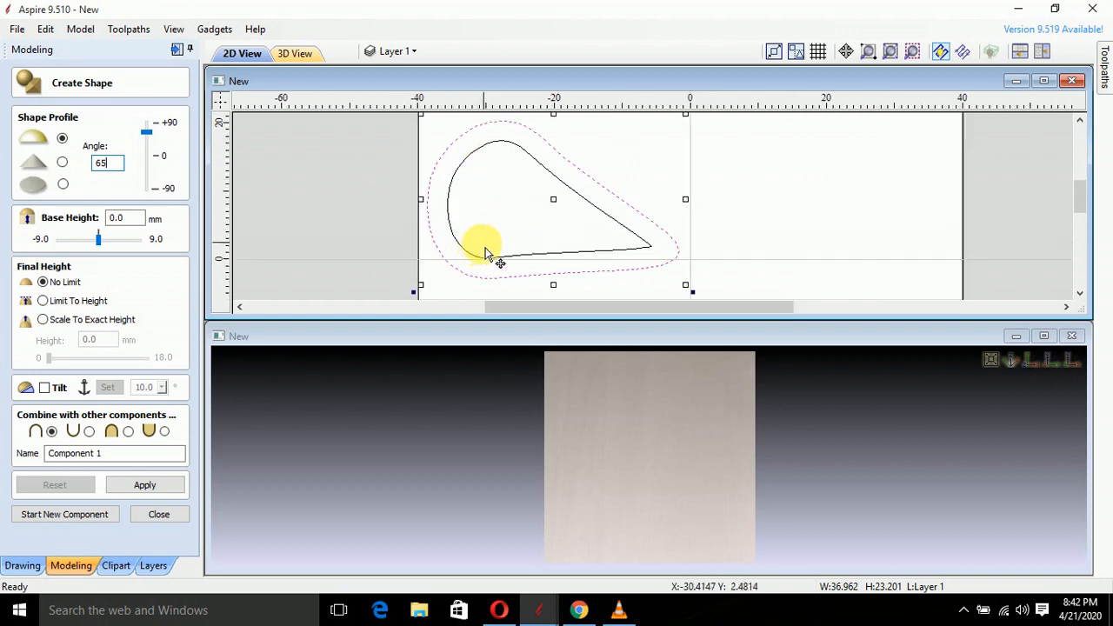
{"action": "left_click", "coordinate": [1042, 51]}
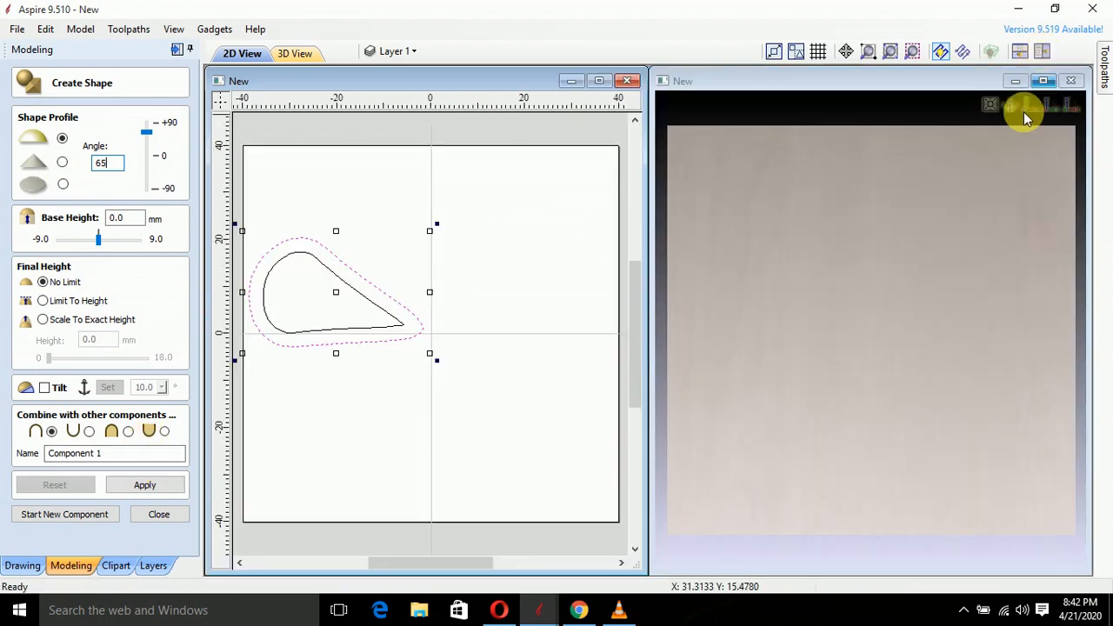
{"action": "left_click", "coordinate": [114, 435]}
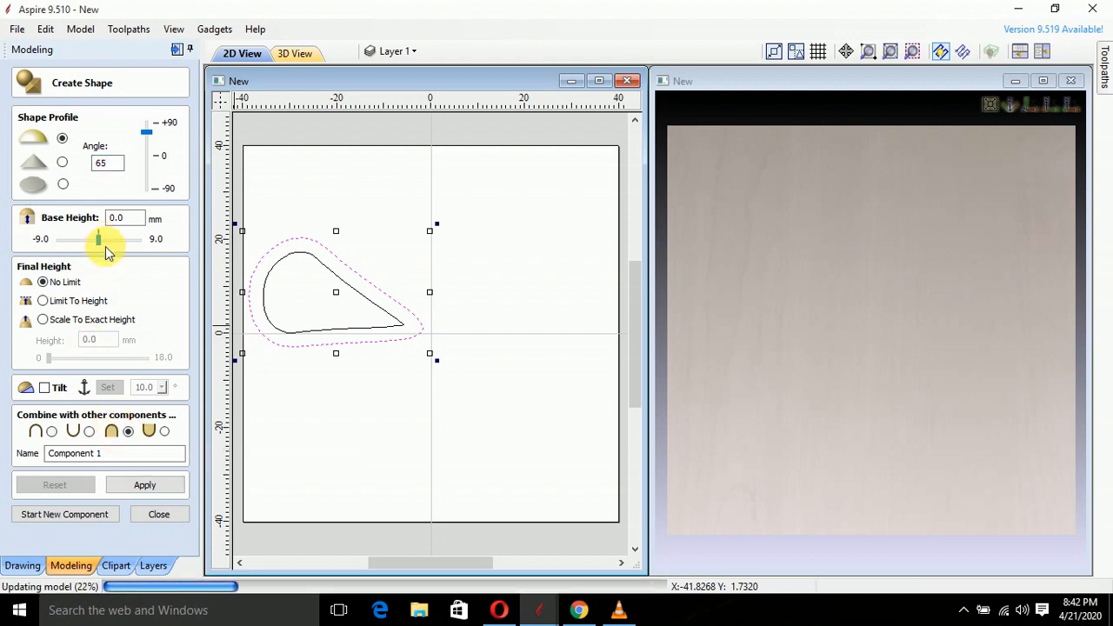
{"action": "left_click", "coordinate": [143, 487]}
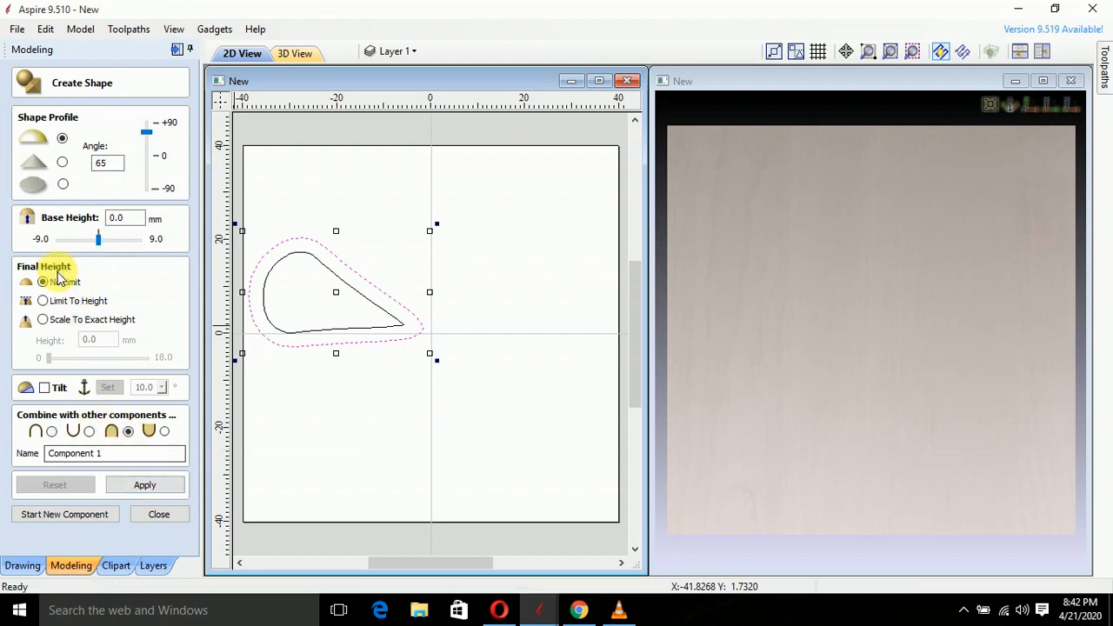
Scale the outer petal shape to an exact height of 4 mm with a 2 mm base height, apply it and close Create Shape
{"action": "left_click", "coordinate": [44, 321]}
{"action": "left_click_drag", "start_coordinate": [105, 340], "coordinate": [79, 348]}
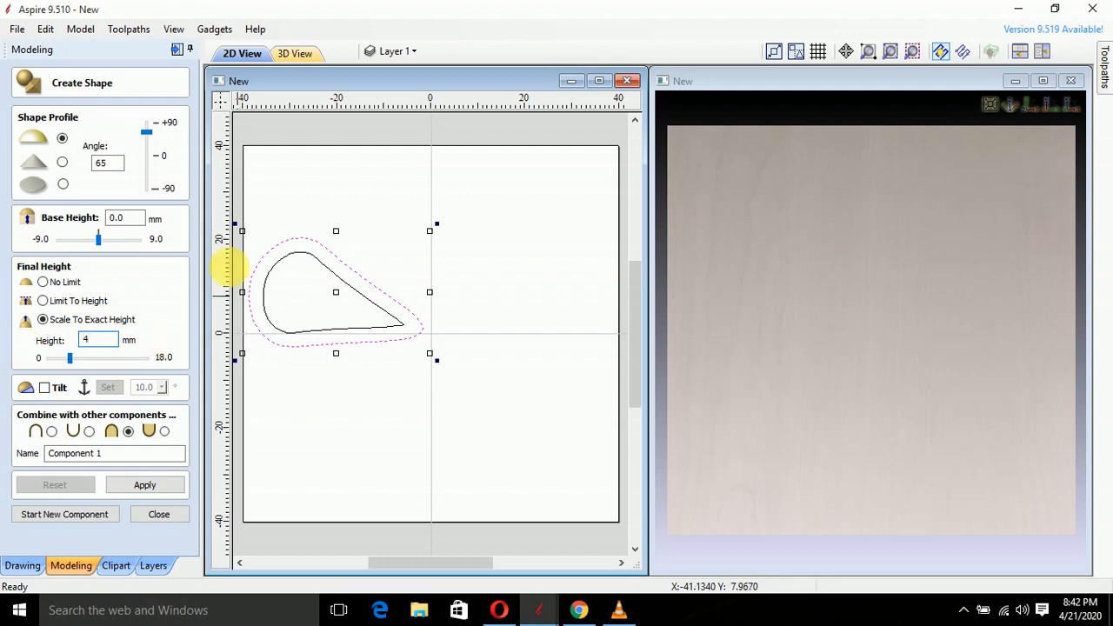
{"action": "left_click_drag", "start_coordinate": [124, 222], "coordinate": [97, 226]}
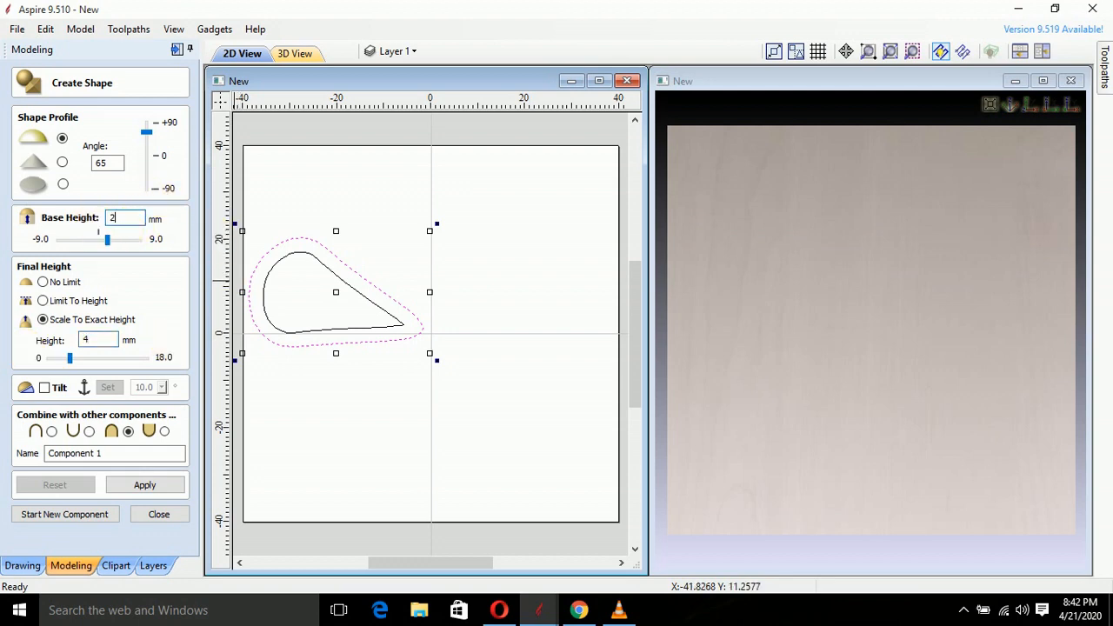
{"action": "type", "text": "2"}
{"action": "left_click", "coordinate": [145, 484]}
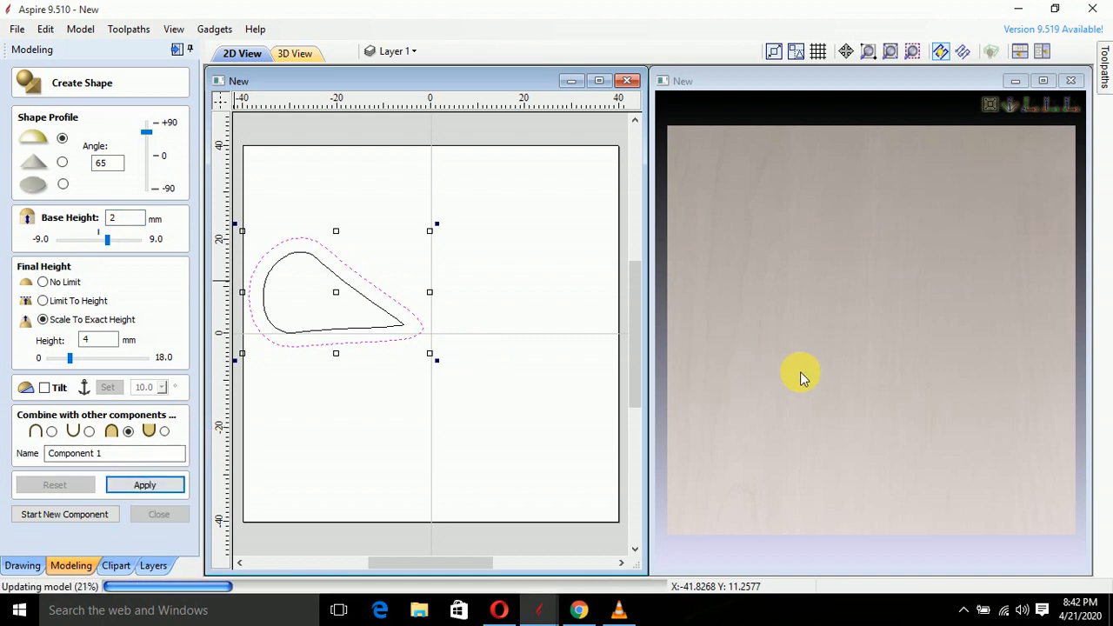
{"action": "left_click_drag", "start_coordinate": [801, 373], "coordinate": [859, 310]}
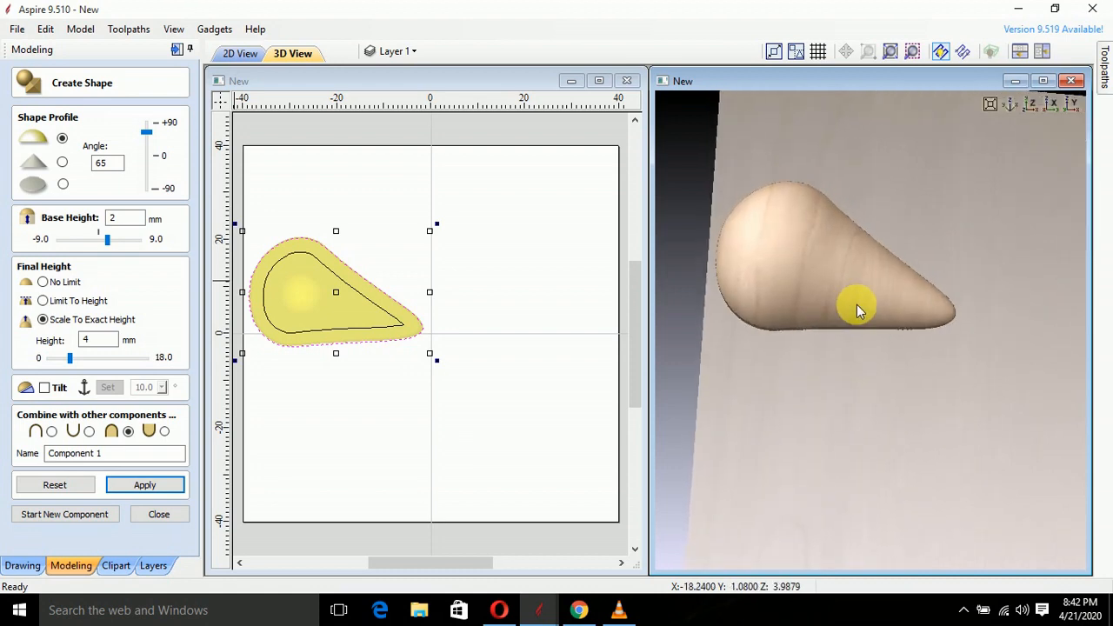
{"action": "left_click", "coordinate": [170, 514]}
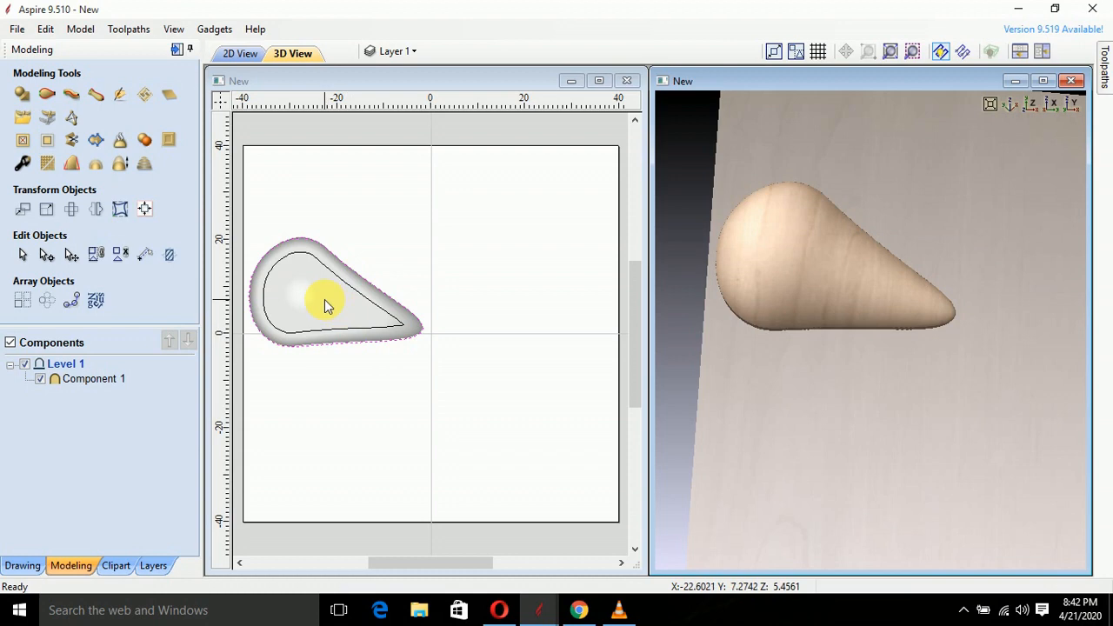
Select the inner offset outline of the petal
{"action": "scroll", "coordinate": [325, 300], "scroll_direction": "up", "scroll_amount": 5}
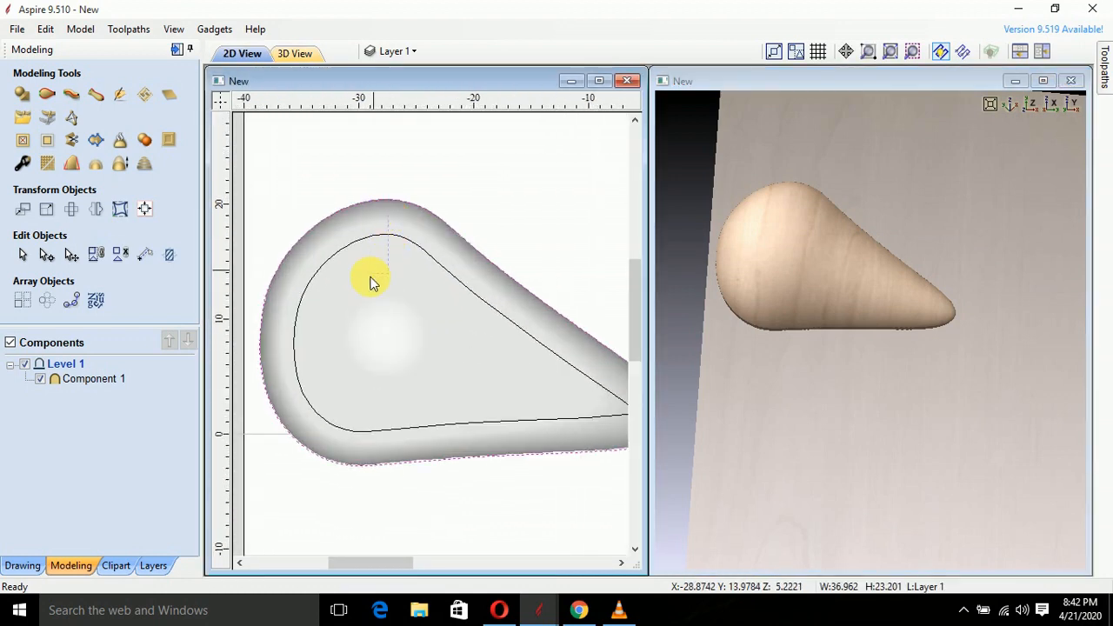
{"action": "left_click", "coordinate": [369, 283]}
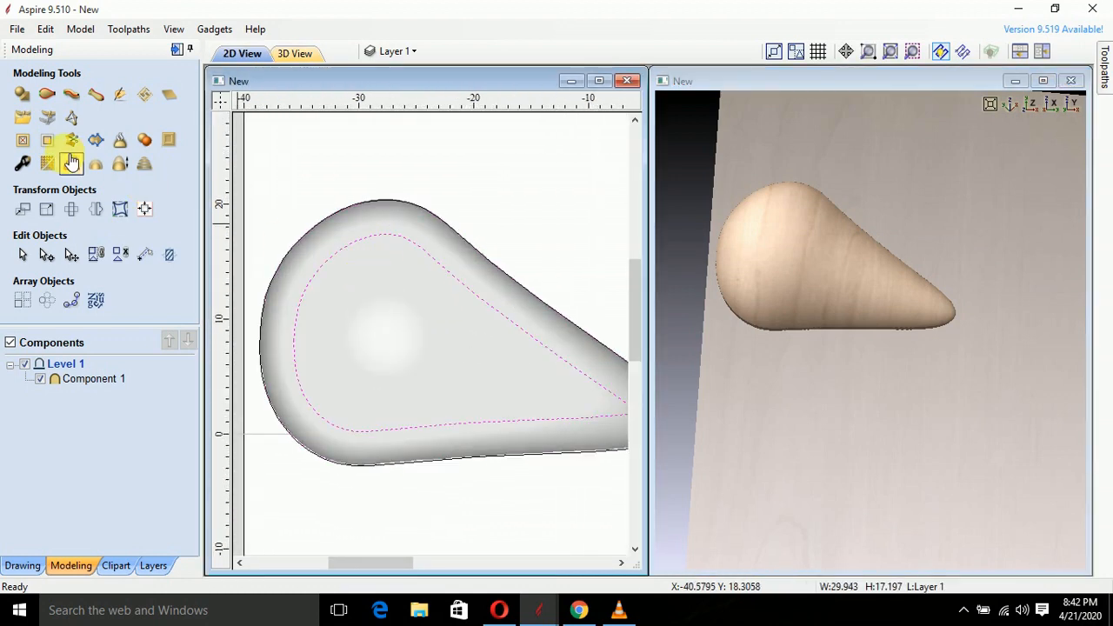
{"action": "middle_click_drag", "start_coordinate": [308, 205], "coordinate": [315, 211]}
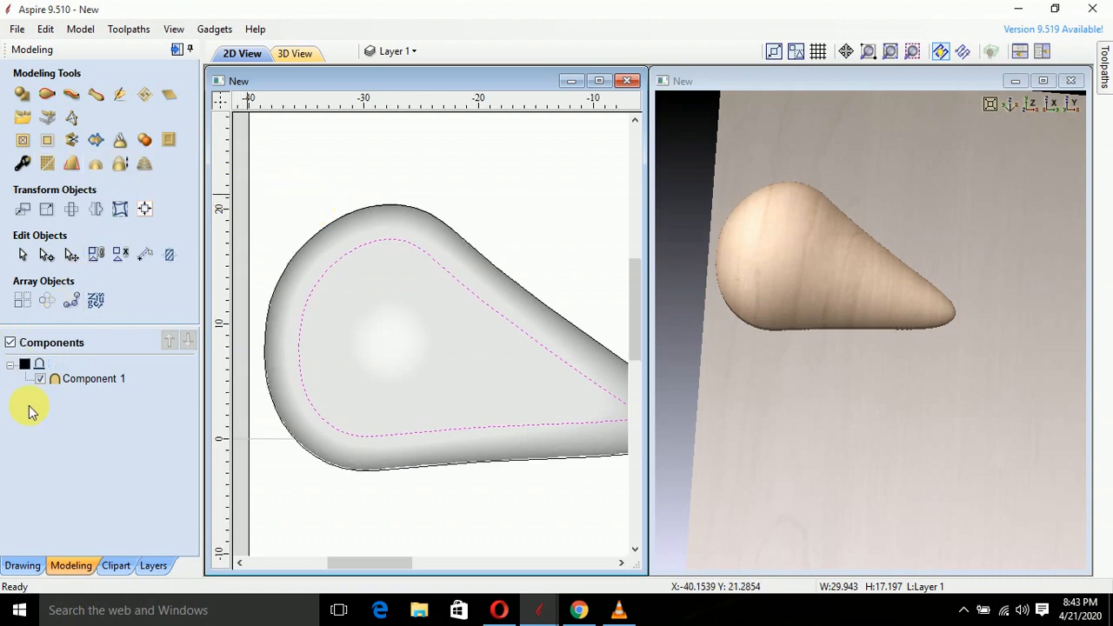
{"action": "left_click", "coordinate": [22, 566]}
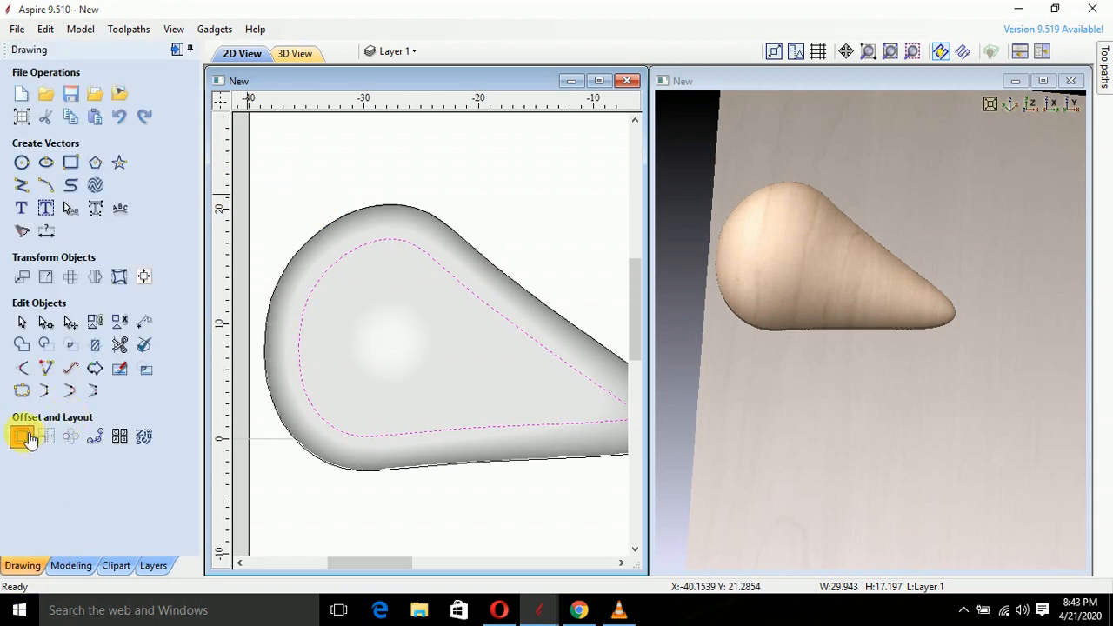
{"action": "left_click", "coordinate": [21, 437]}
{"action": "left_click", "coordinate": [91, 213]}
{"action": "left_click", "coordinate": [149, 303]}
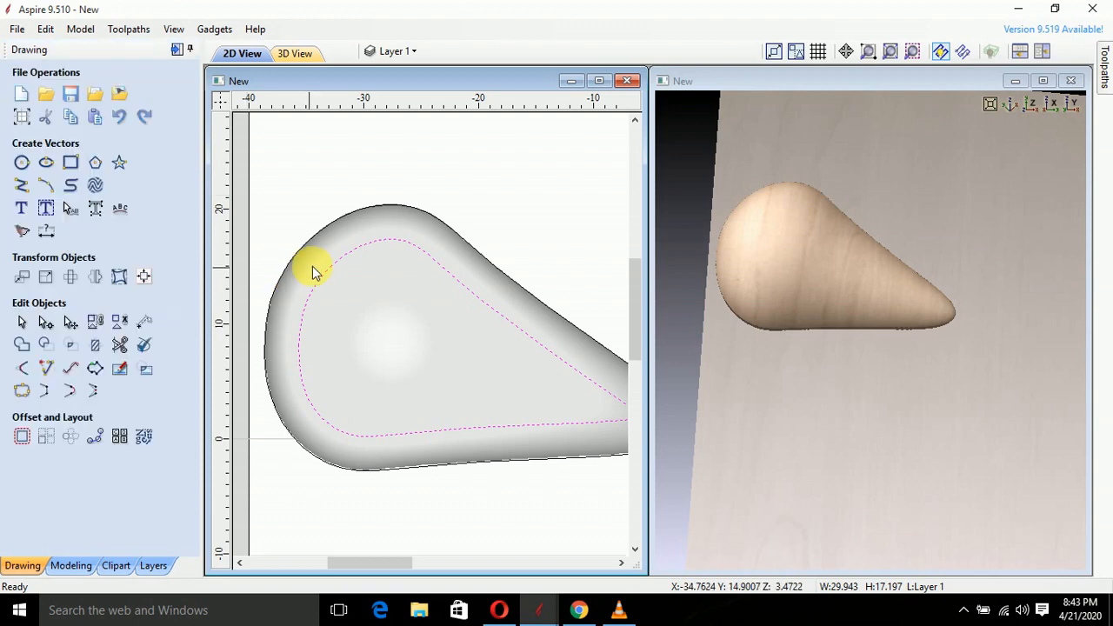
Create an additive round shape from the inner petal outline with 65 angle, 0 base height and an exact height of 2 mm
{"action": "left_click", "coordinate": [76, 565]}
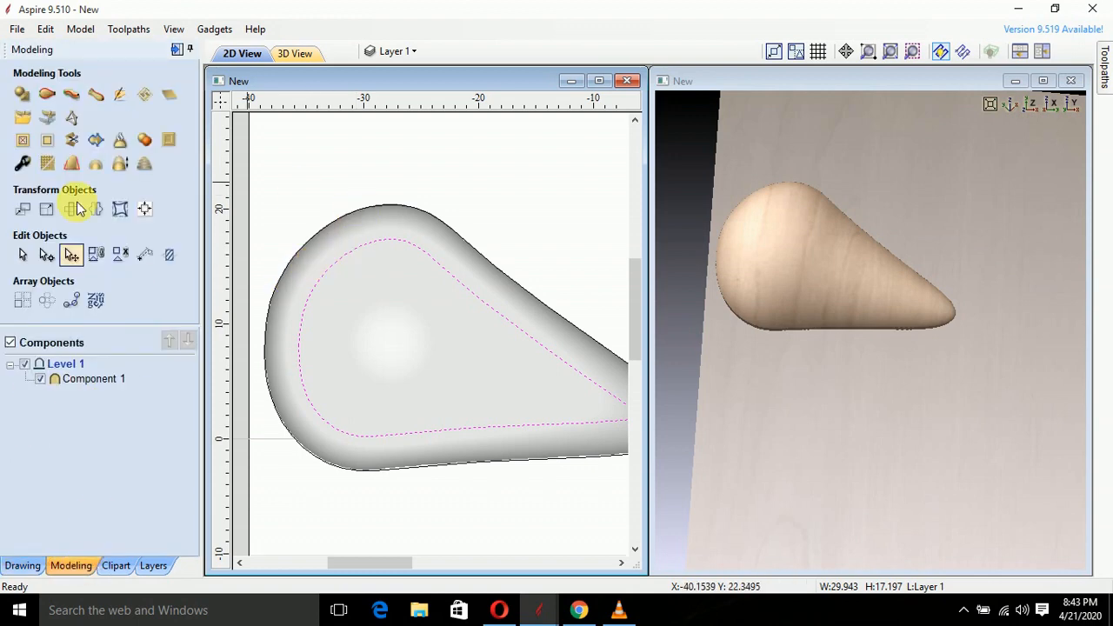
{"action": "left_click", "coordinate": [39, 99]}
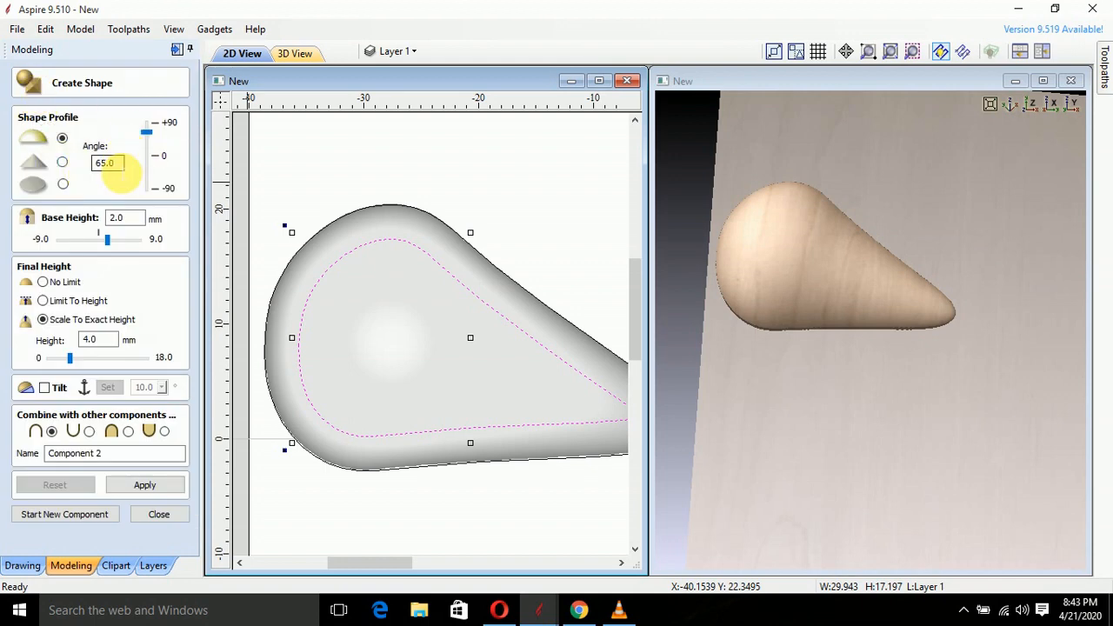
{"action": "double_click", "coordinate": [103, 168]}
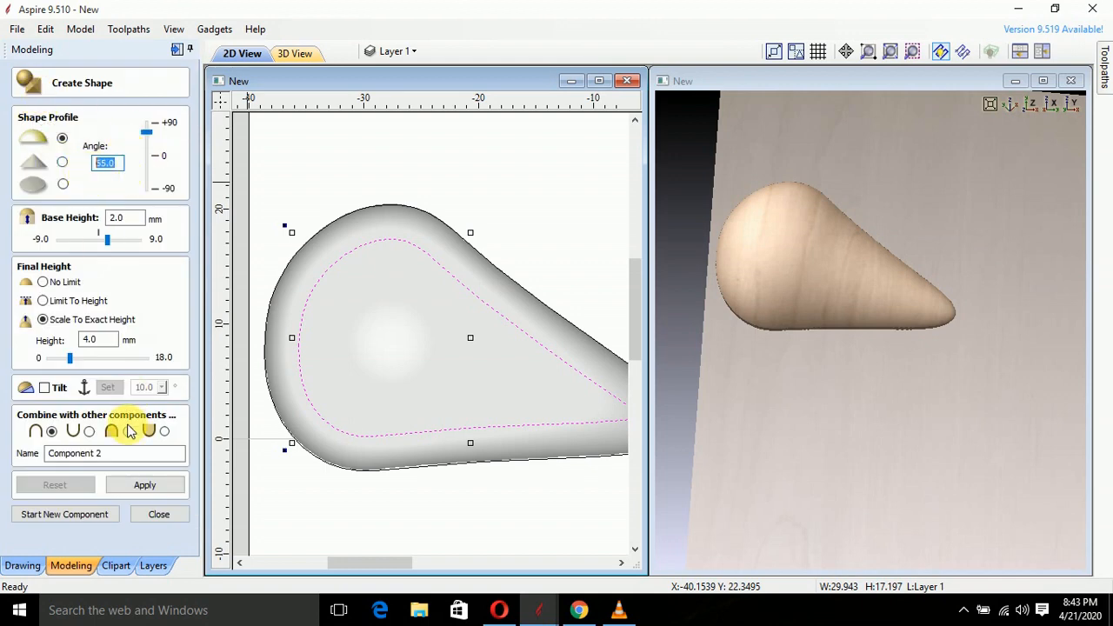
{"action": "double_click", "coordinate": [127, 221]}
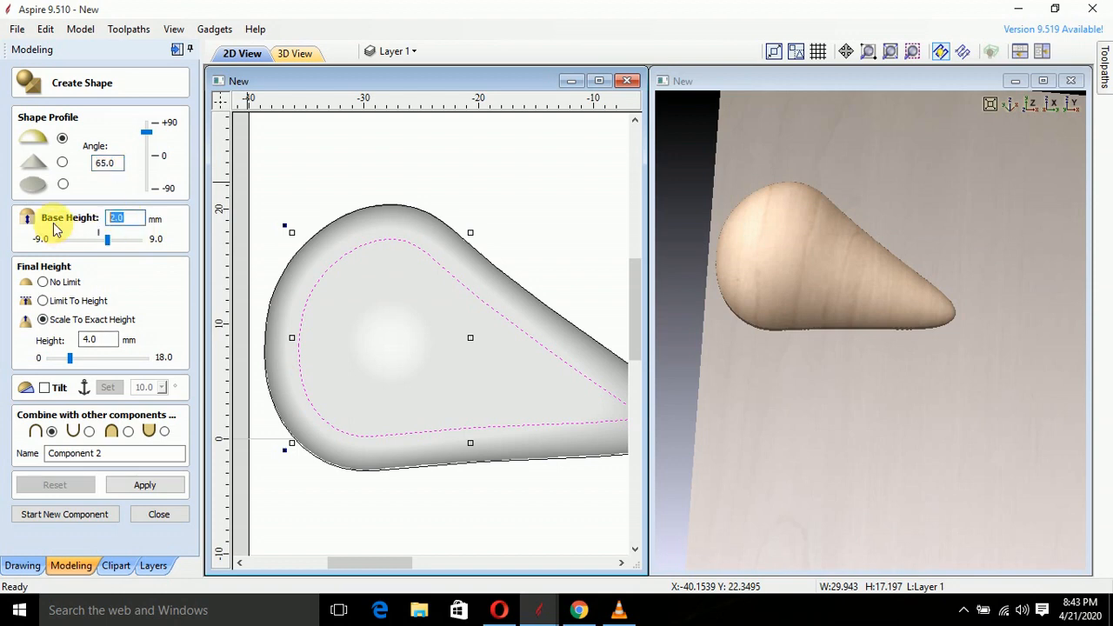
{"action": "type", "text": "2"}
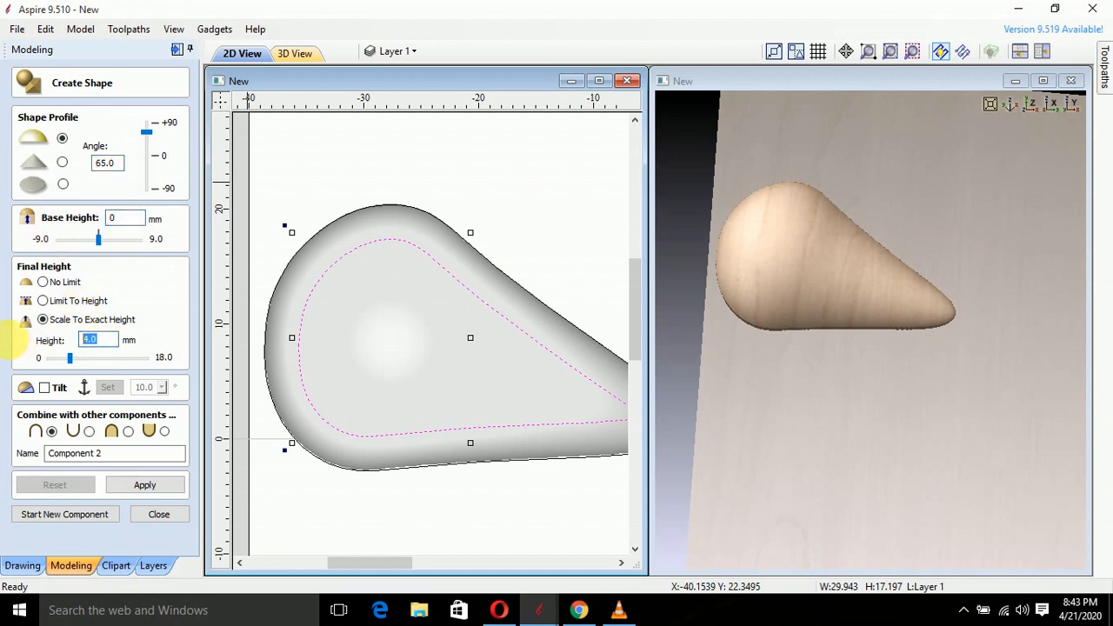
{"action": "left_click", "coordinate": [137, 484]}
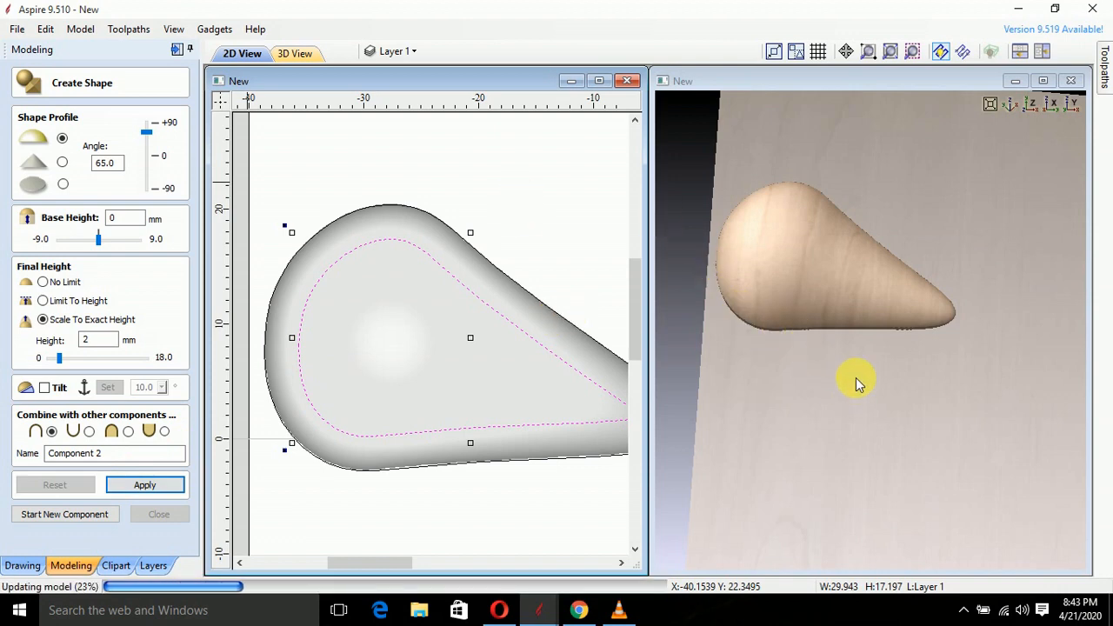
{"action": "left_click_drag", "start_coordinate": [838, 378], "coordinate": [830, 295]}
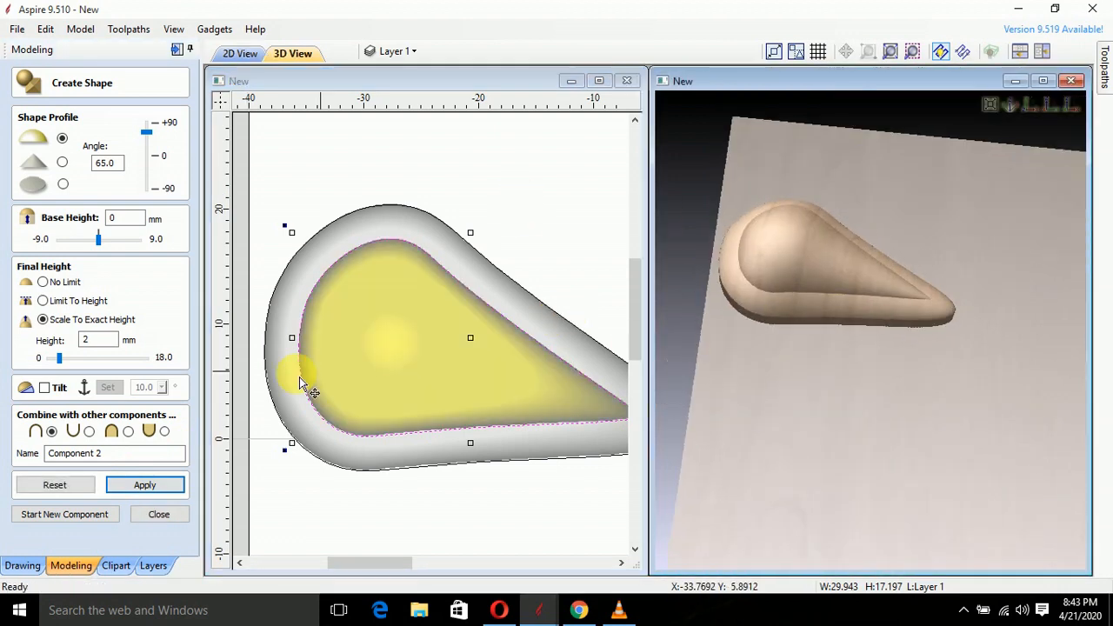
Change the inner petal shape's combine mode to Subtract and check the recess in 3D
{"action": "left_click", "coordinate": [89, 431]}
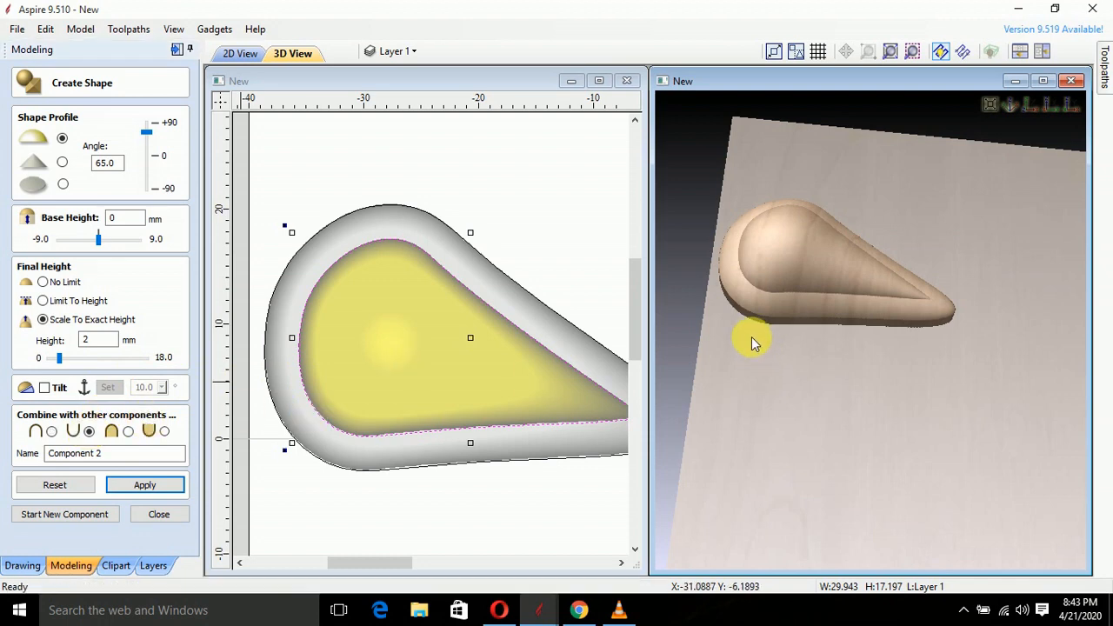
{"action": "left_click_drag", "start_coordinate": [777, 304], "coordinate": [861, 322]}
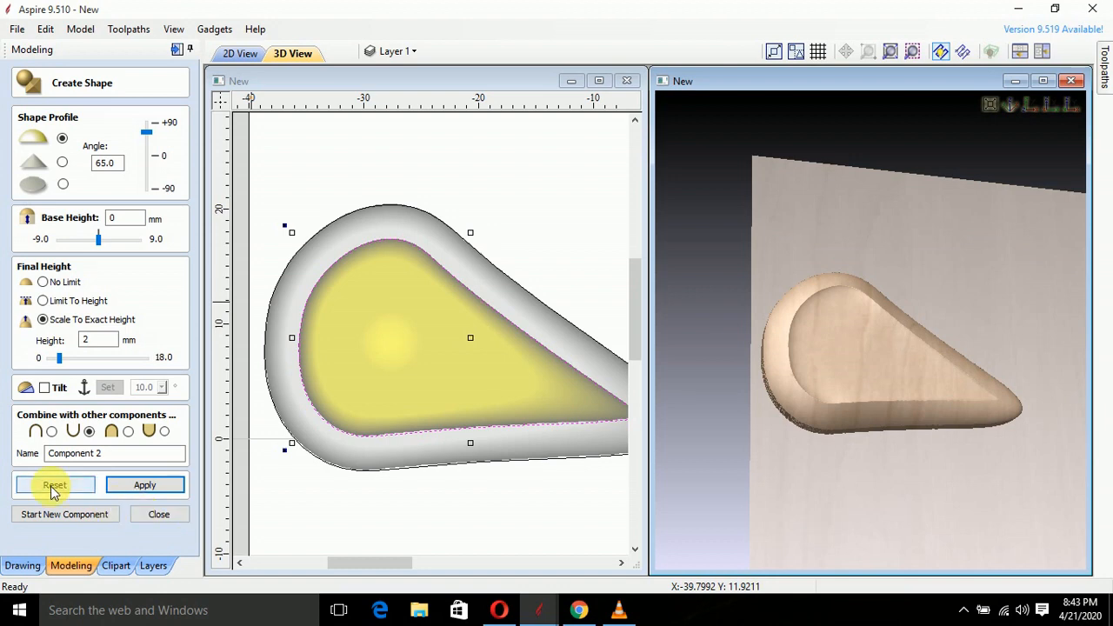
Try an exact height of 3.5 mm for the inner petal's subtractive shape and apply it
{"action": "double_click", "coordinate": [91, 340]}
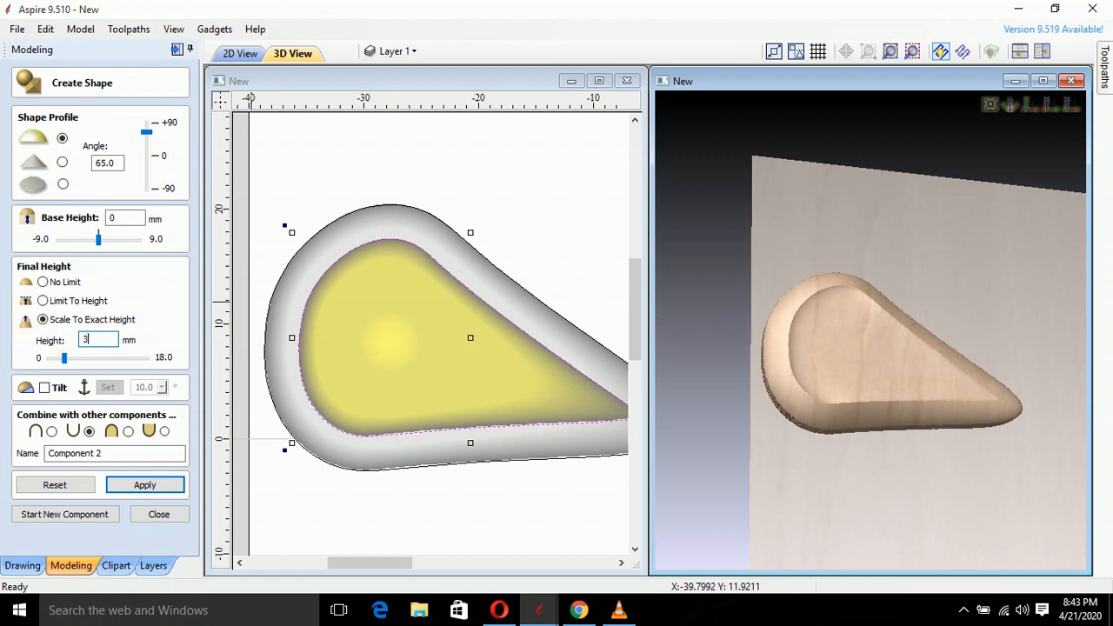
{"action": "left_click", "coordinate": [148, 486]}
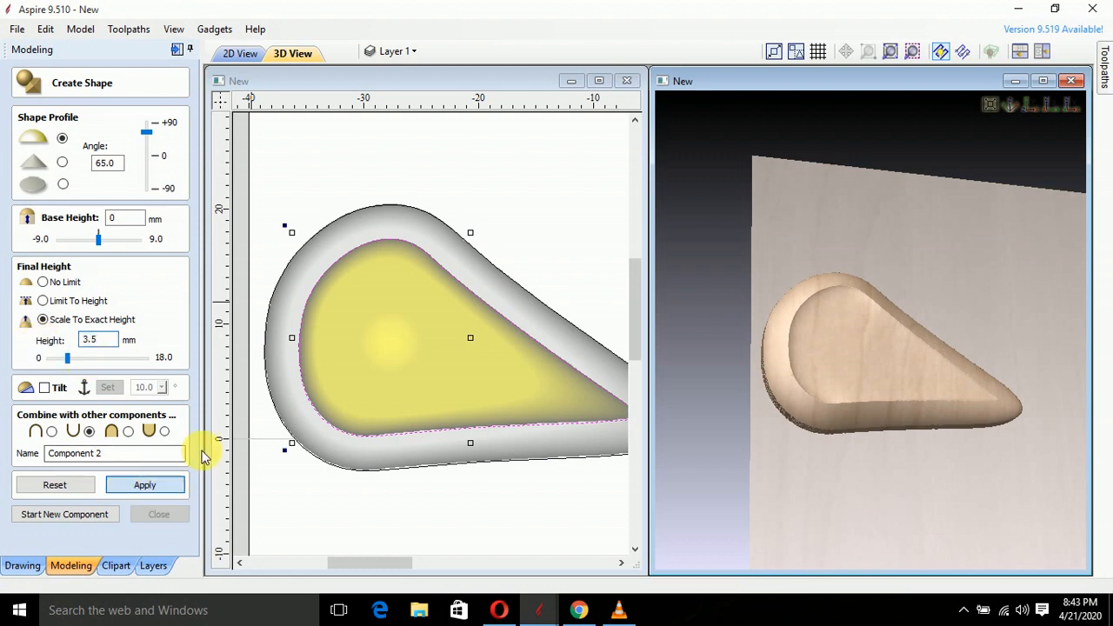
{"action": "left_click", "coordinate": [544, 231]}
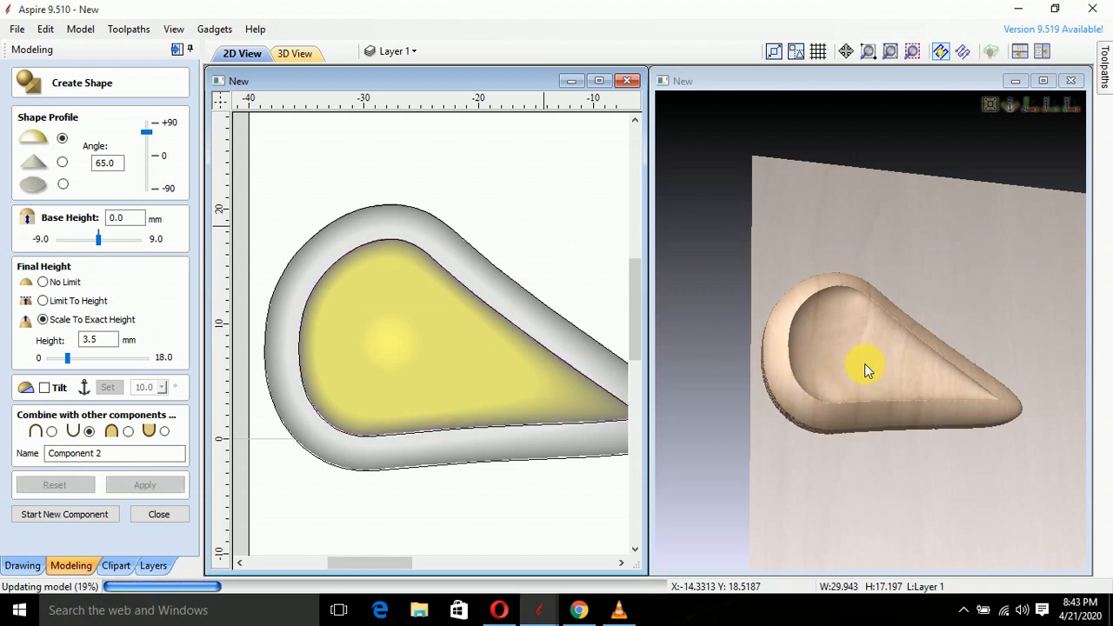
Scale the inner petal's subtractive shape to an exact height of 4 mm, apply it, check the recess in 3D and close Create Shape
{"action": "left_click", "coordinate": [372, 435]}
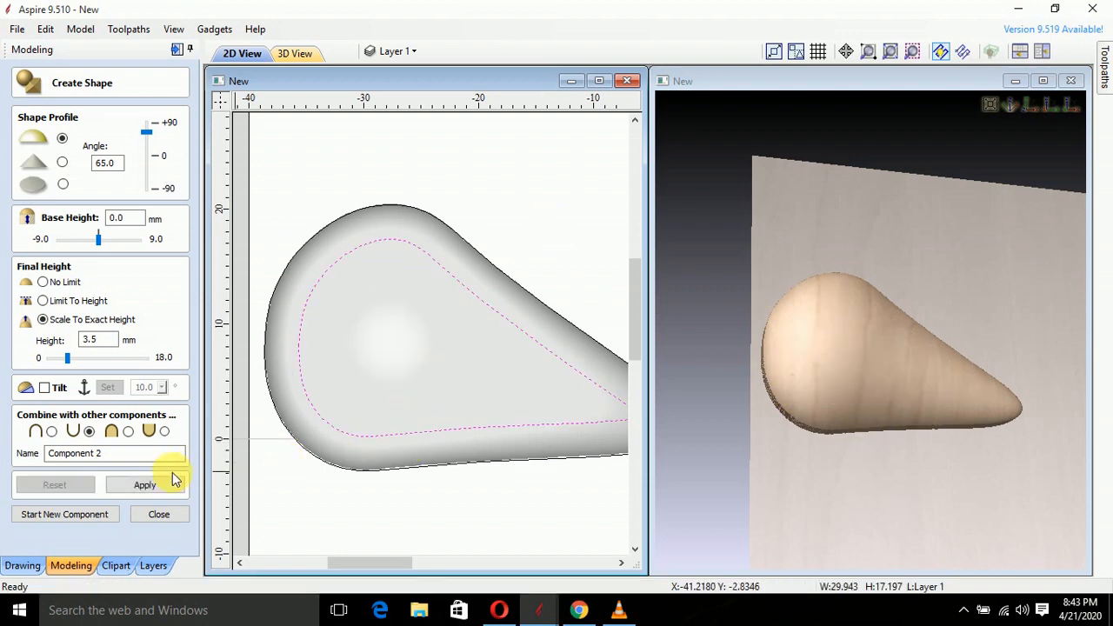
{"action": "double_click", "coordinate": [90, 339]}
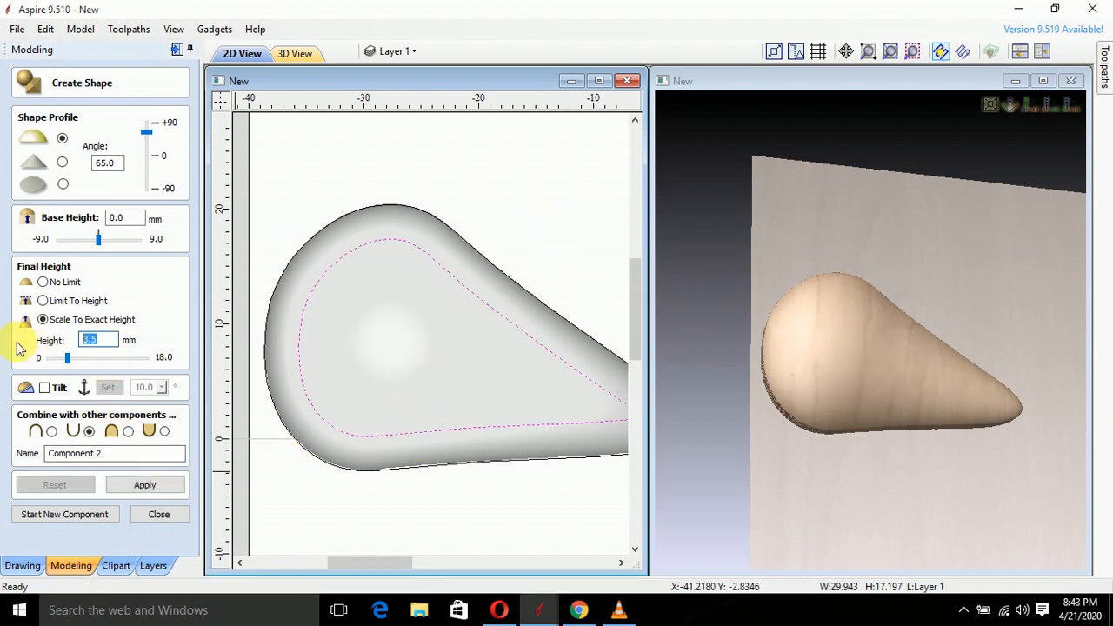
{"action": "left_click", "coordinate": [159, 491]}
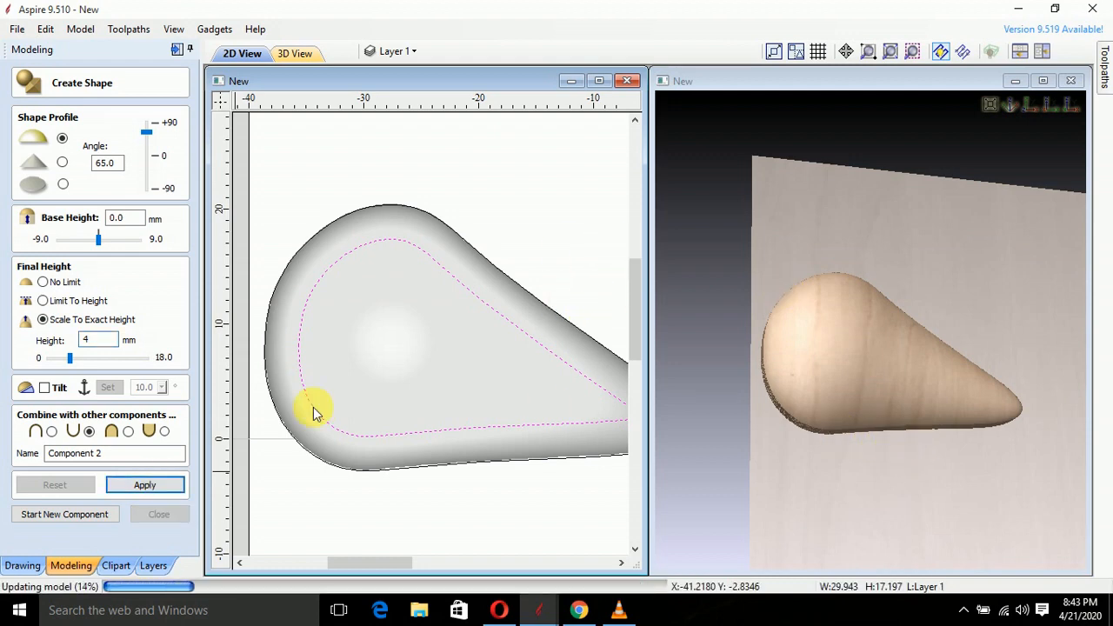
{"action": "scroll", "coordinate": [891, 336], "scroll_direction": "up", "scroll_amount": 3}
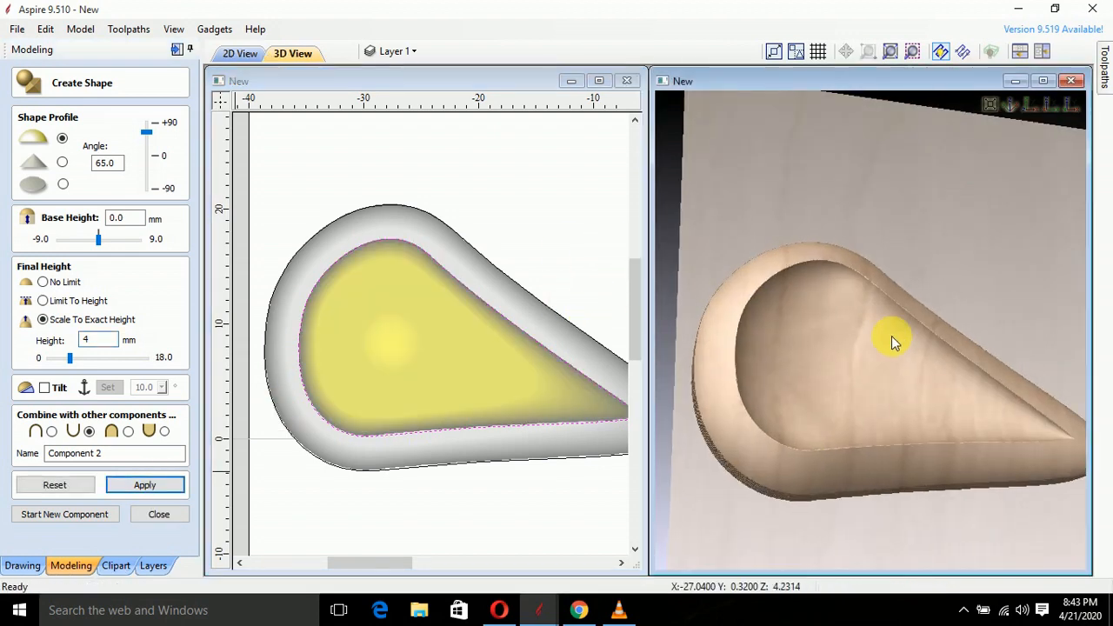
{"action": "left_click_drag", "start_coordinate": [891, 336], "coordinate": [775, 374]}
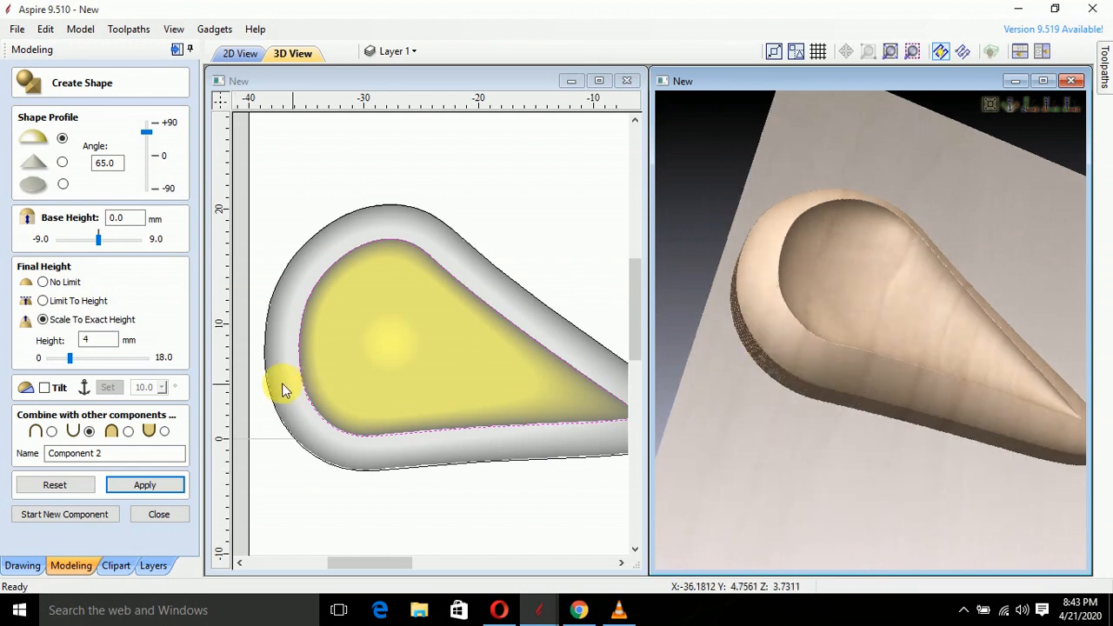
{"action": "left_click", "coordinate": [148, 514]}
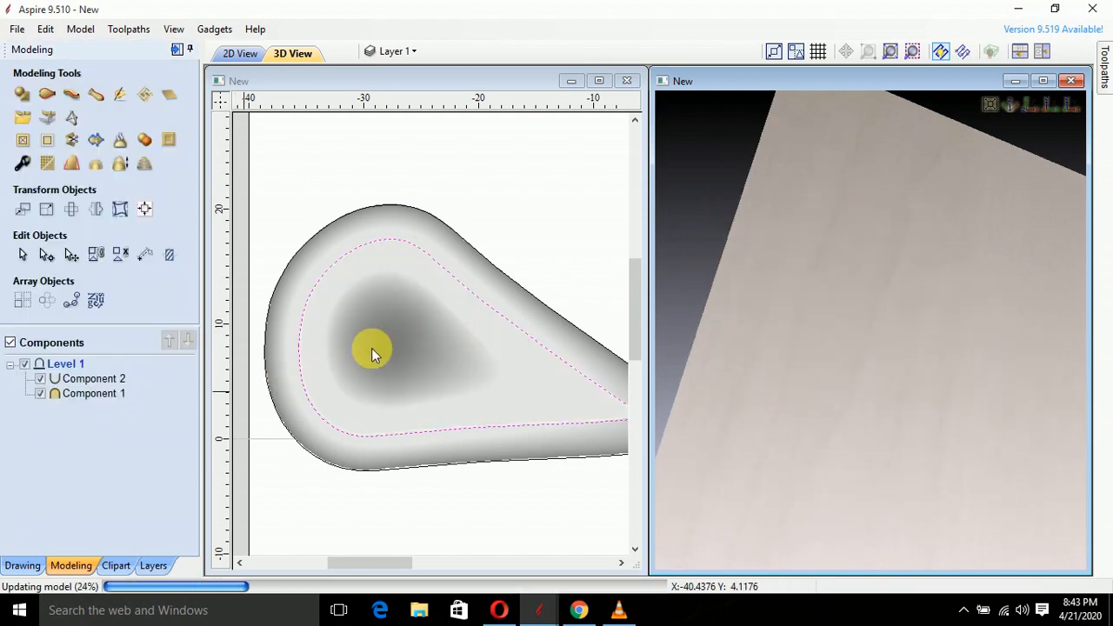
Select both the outer petal component and the inner recess component and group them into one object
{"action": "left_click", "coordinate": [367, 348]}
{"action": "left_click", "coordinate": [458, 220]}
{"action": "scroll", "coordinate": [460, 262], "scroll_direction": "down", "scroll_amount": 3}
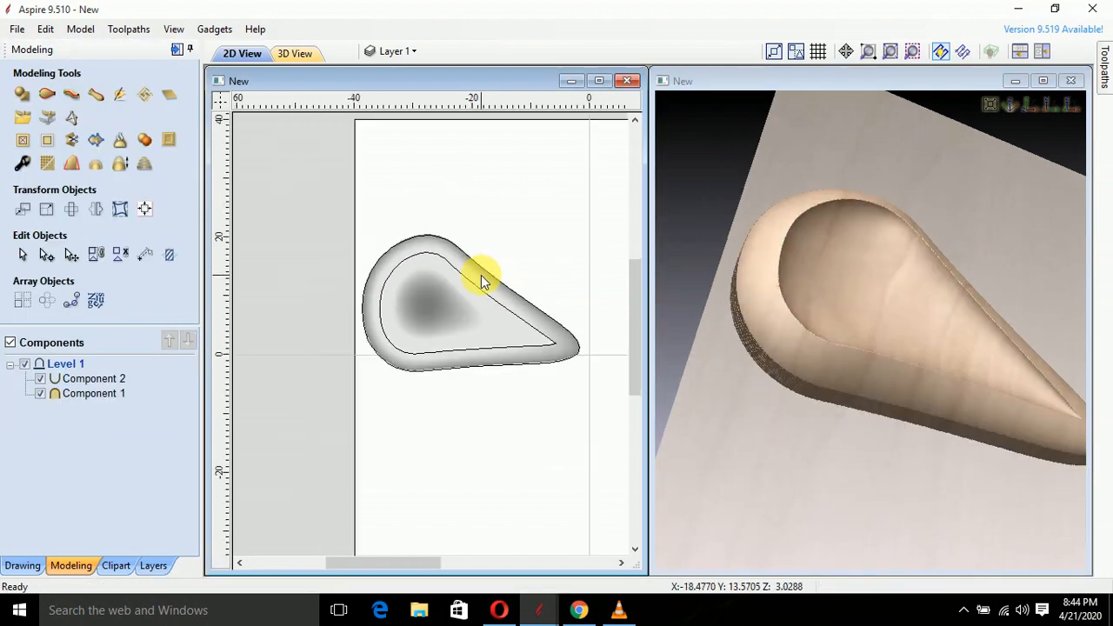
{"action": "middle_click_drag", "start_coordinate": [479, 276], "coordinate": [421, 285]}
{"action": "left_click", "coordinate": [372, 322]}
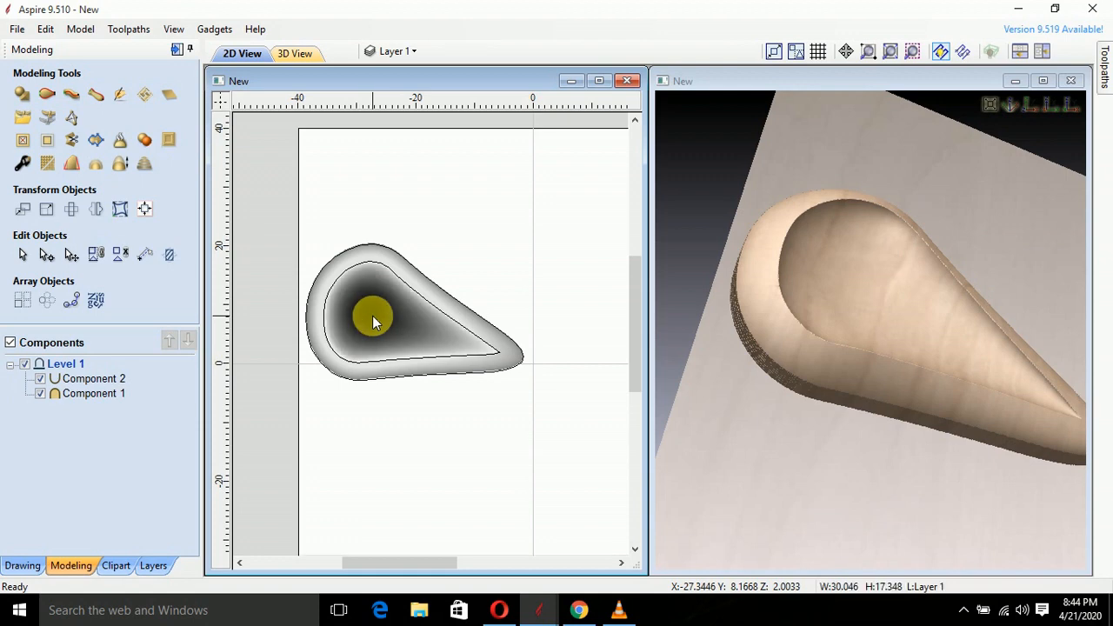
{"action": "left_click", "coordinate": [434, 296]}
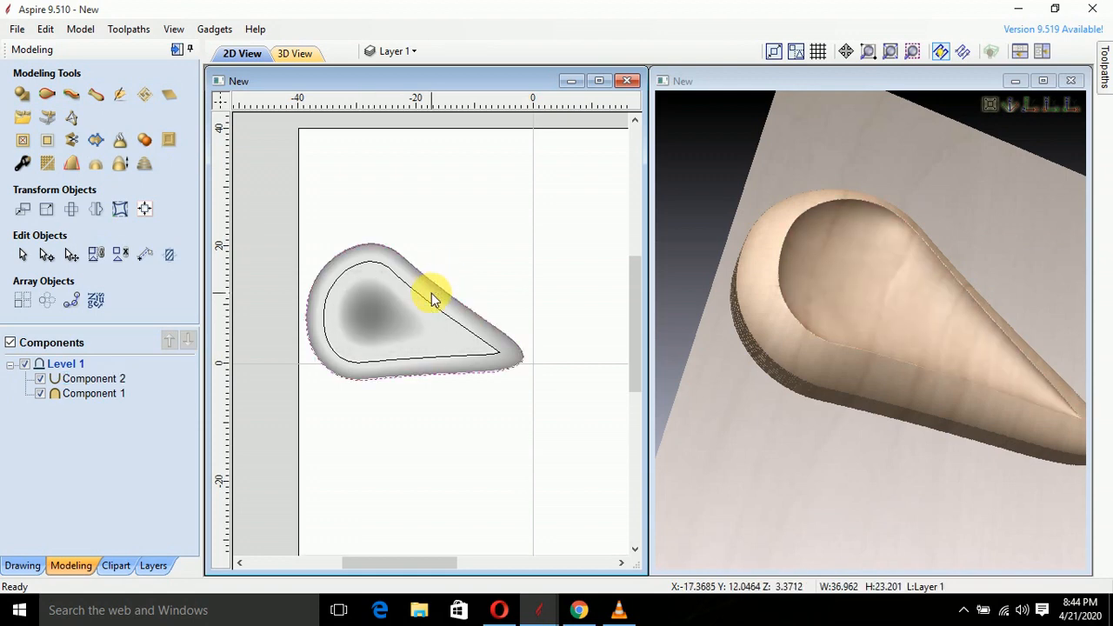
{"action": "left_click", "coordinate": [434, 297]}
{"action": "left_click", "coordinate": [82, 379], "text": "shift"}
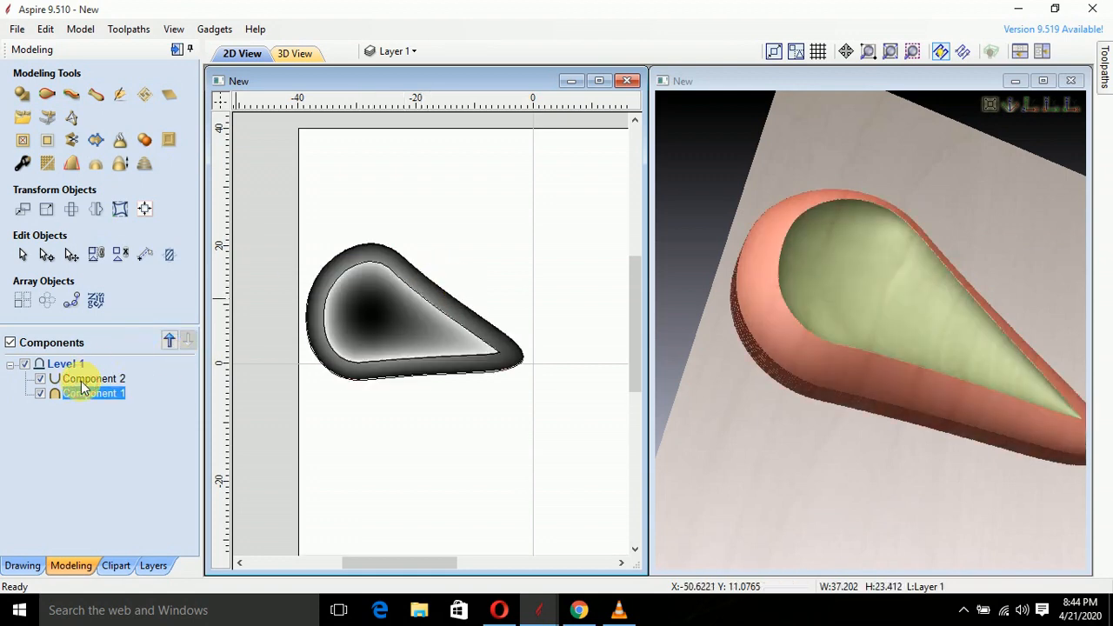
{"action": "right_click", "coordinate": [369, 287]}
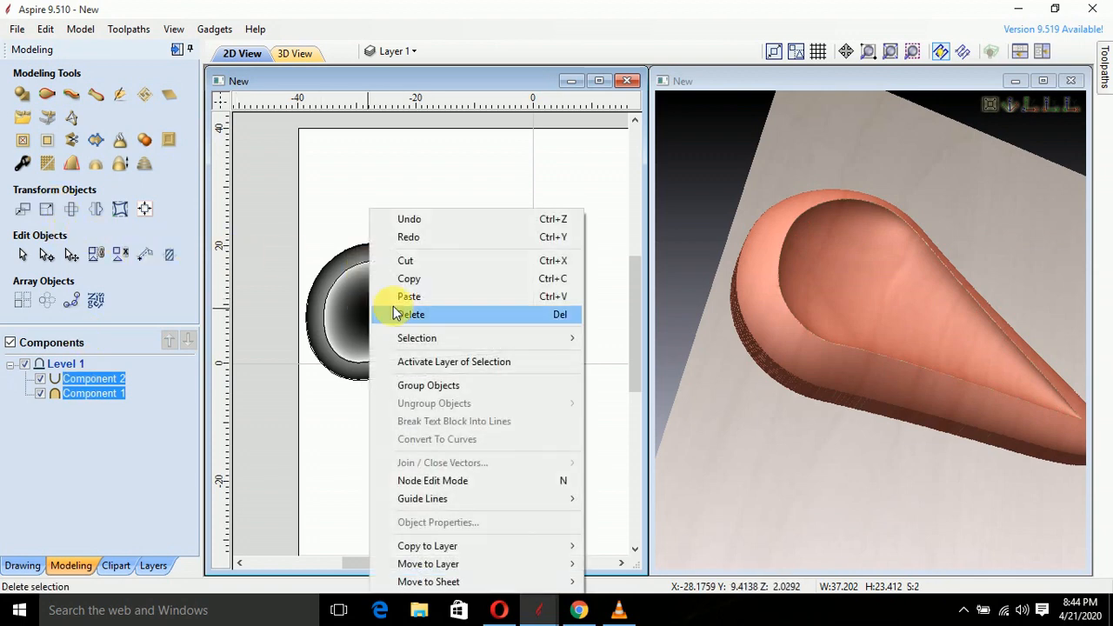
{"action": "left_click", "coordinate": [439, 388]}
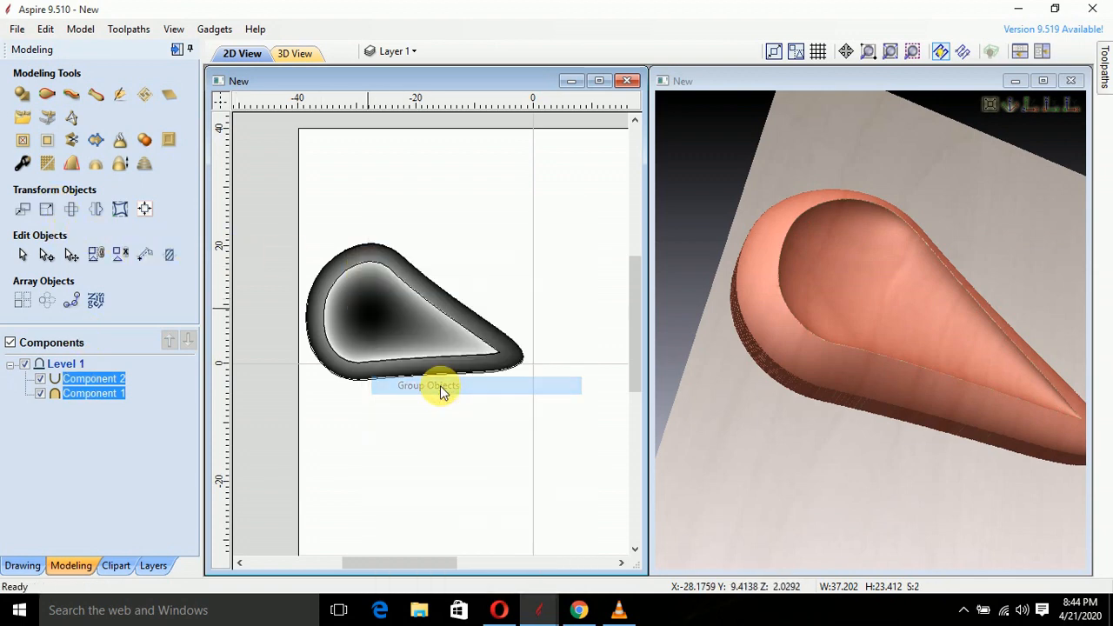
{"action": "left_click", "coordinate": [492, 402]}
Circular-copy the petal group as 8 rotated items over a total angle of 360 degrees around rotation centre X 0, Y 0
{"action": "left_click", "coordinate": [370, 340]}
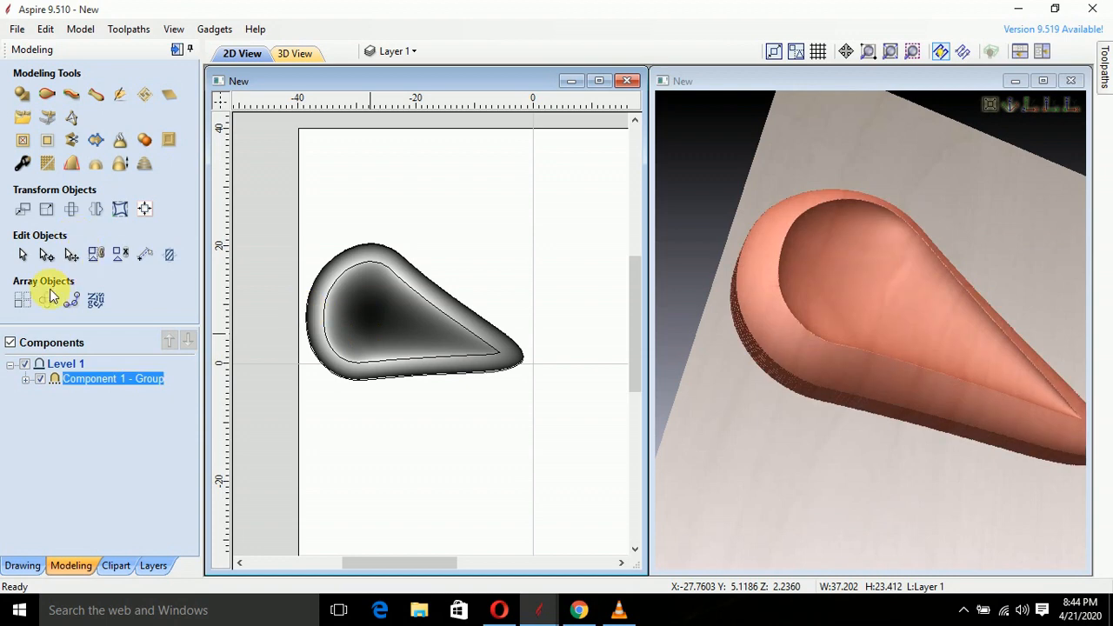
{"action": "left_click", "coordinate": [47, 300]}
{"action": "left_click_drag", "start_coordinate": [777, 288], "coordinate": [745, 340]}
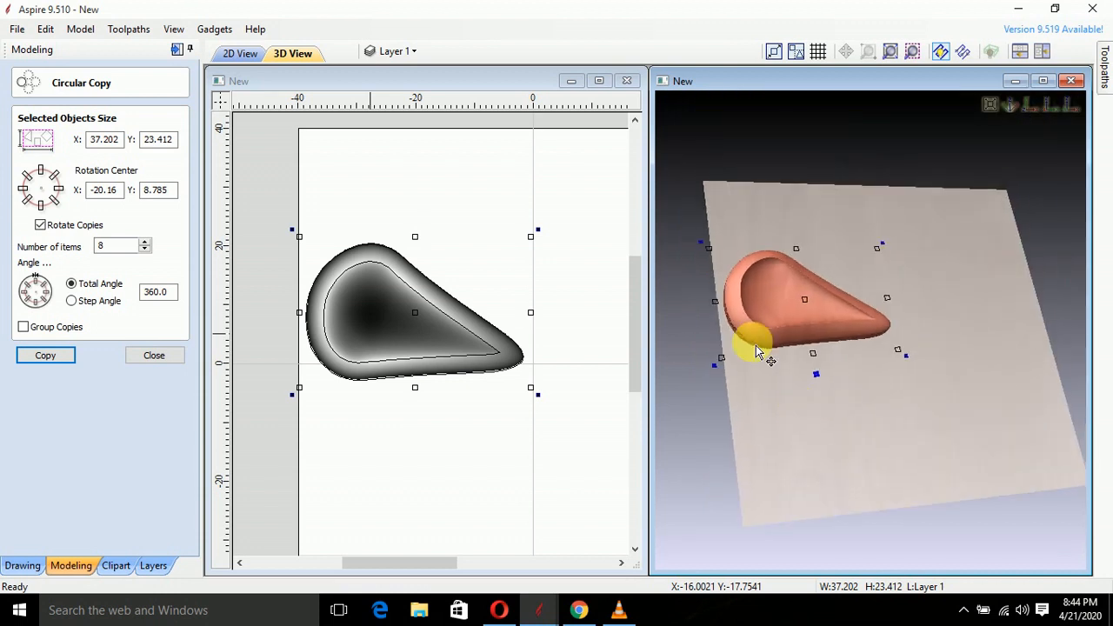
{"action": "left_click", "coordinate": [125, 196]}
{"action": "left_click_drag", "start_coordinate": [125, 198], "coordinate": [51, 195]}
{"action": "type", "text": "0"}
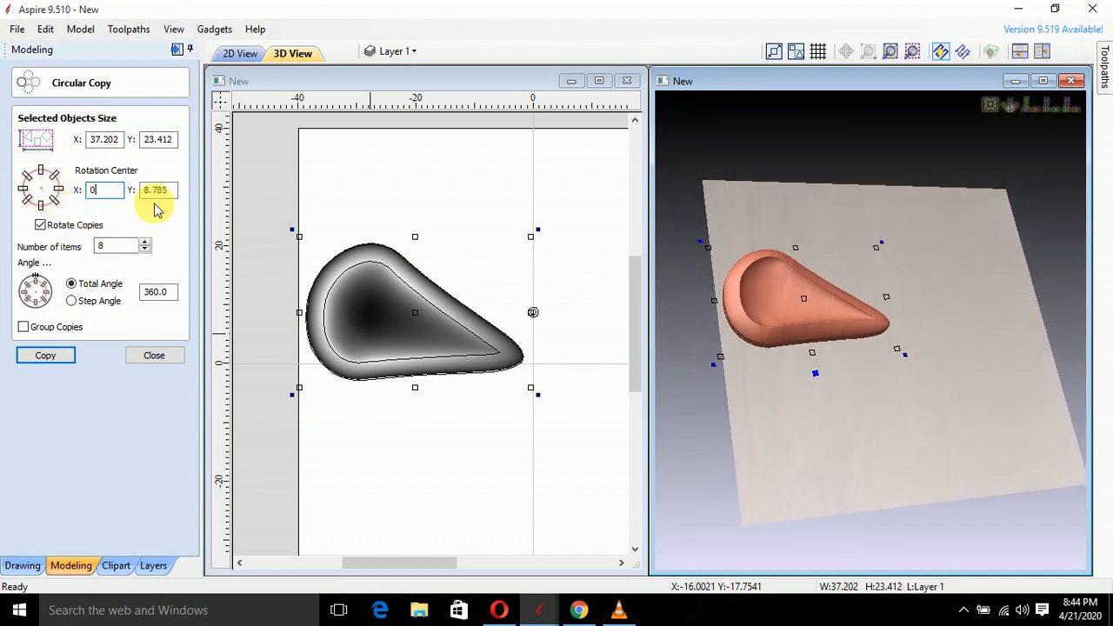
{"action": "left_click_drag", "start_coordinate": [180, 200], "coordinate": [60, 198]}
{"action": "type", "text": "0"}
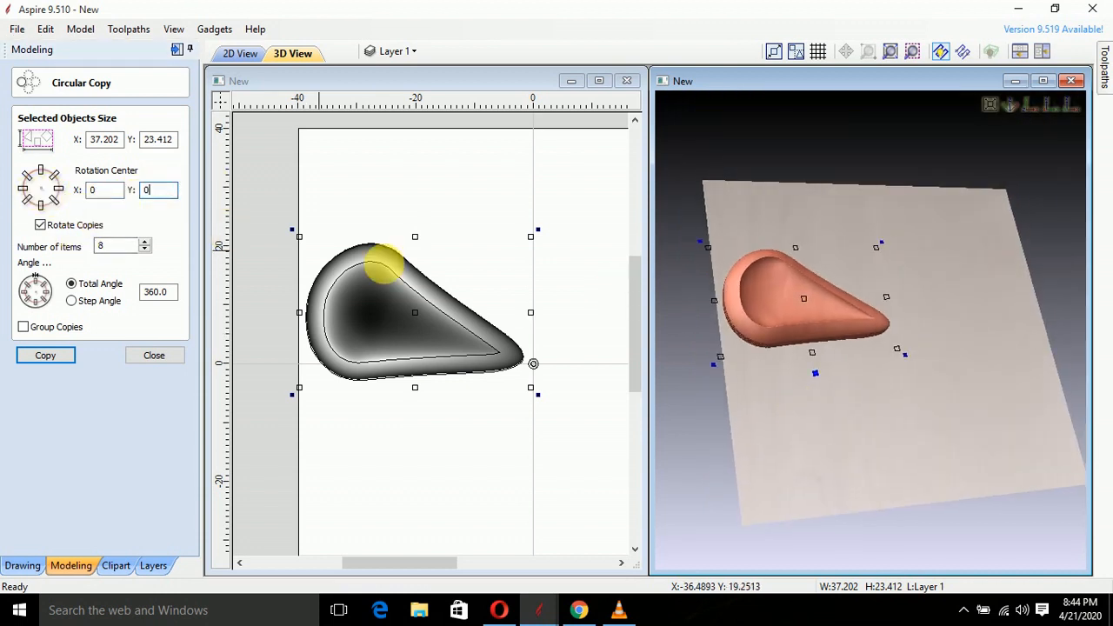
{"action": "left_click", "coordinate": [71, 361]}
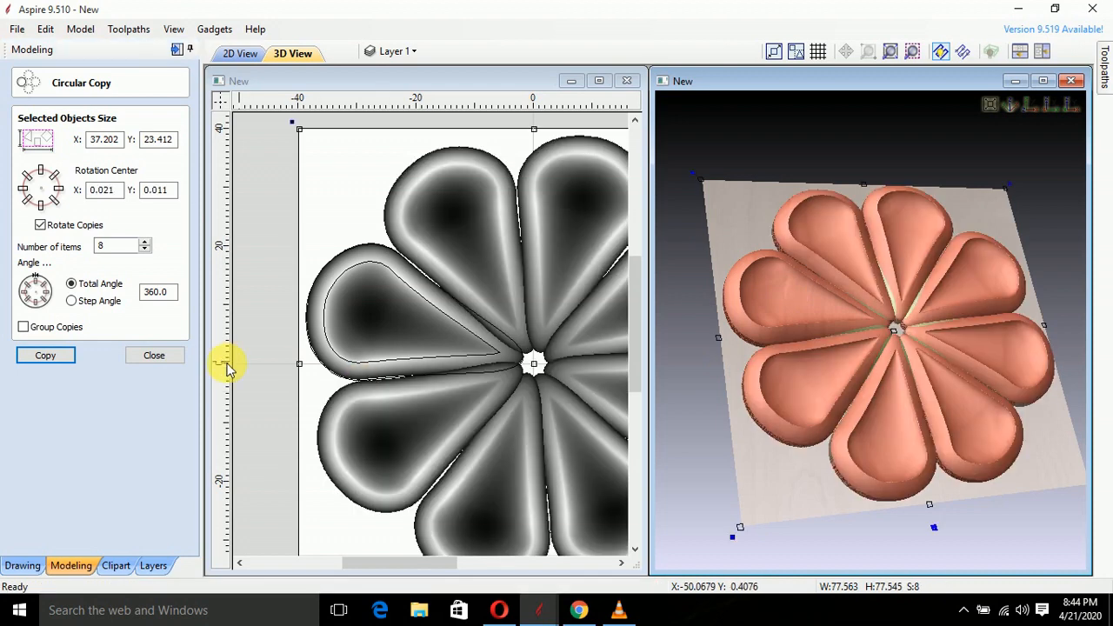
{"action": "left_click", "coordinate": [174, 359]}
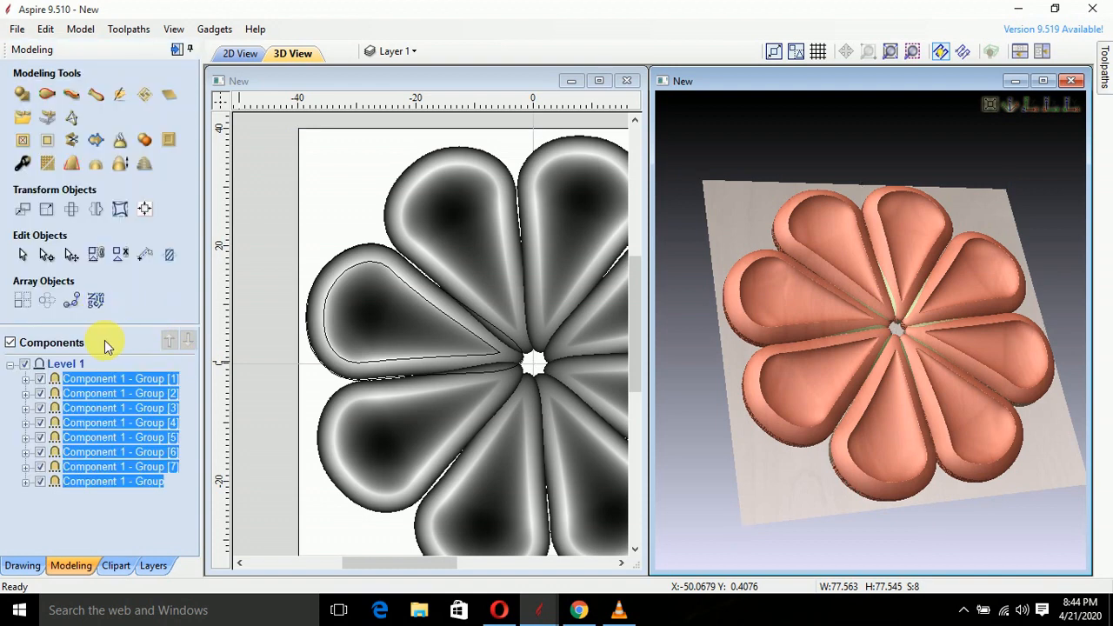
Check the eight-petal flower in 3D, then move the petal's outer and inner outline vectors off the flower beyond the job's upper-left corner
{"action": "left_click_drag", "start_coordinate": [666, 318], "coordinate": [875, 387]}
{"action": "scroll", "coordinate": [864, 398], "scroll_direction": "up", "scroll_amount": 5}
{"action": "left_click_drag", "start_coordinate": [828, 323], "coordinate": [681, 346]}
{"action": "middle_click_drag", "start_coordinate": [534, 367], "coordinate": [462, 336]}
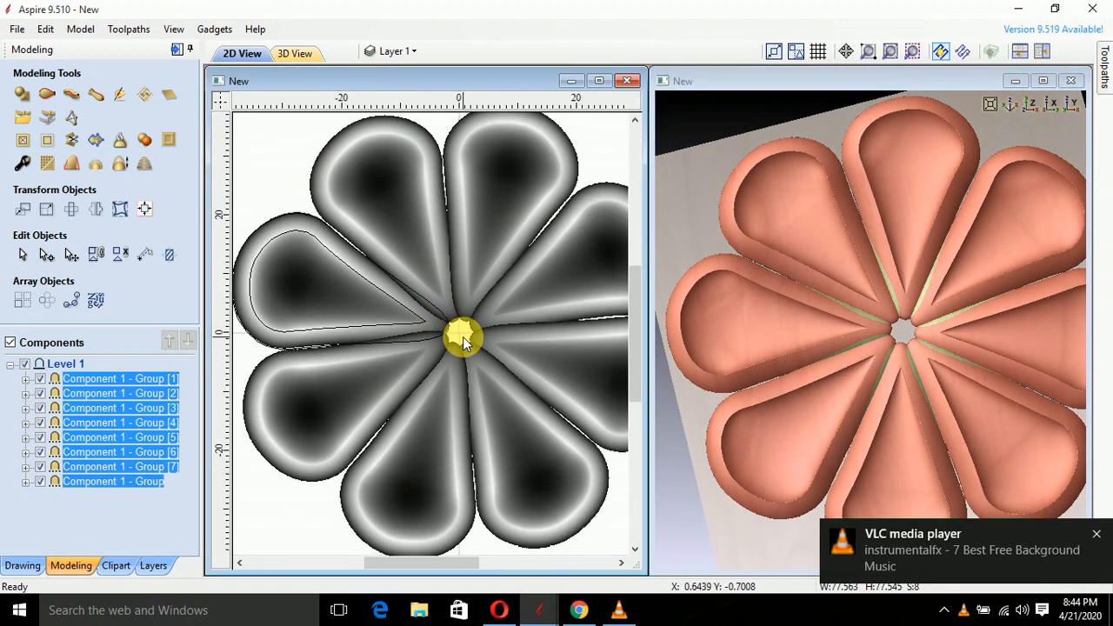
{"action": "left_click", "coordinate": [460, 336]}
{"action": "scroll", "coordinate": [460, 335], "scroll_direction": "down", "scroll_amount": 2}
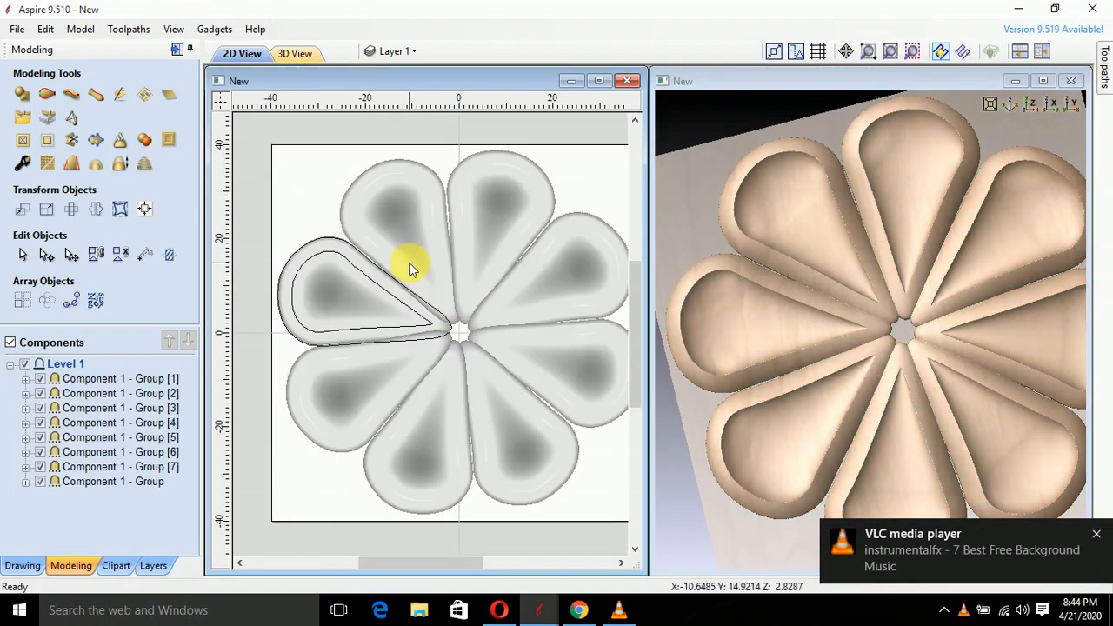
{"action": "left_click", "coordinate": [153, 566]}
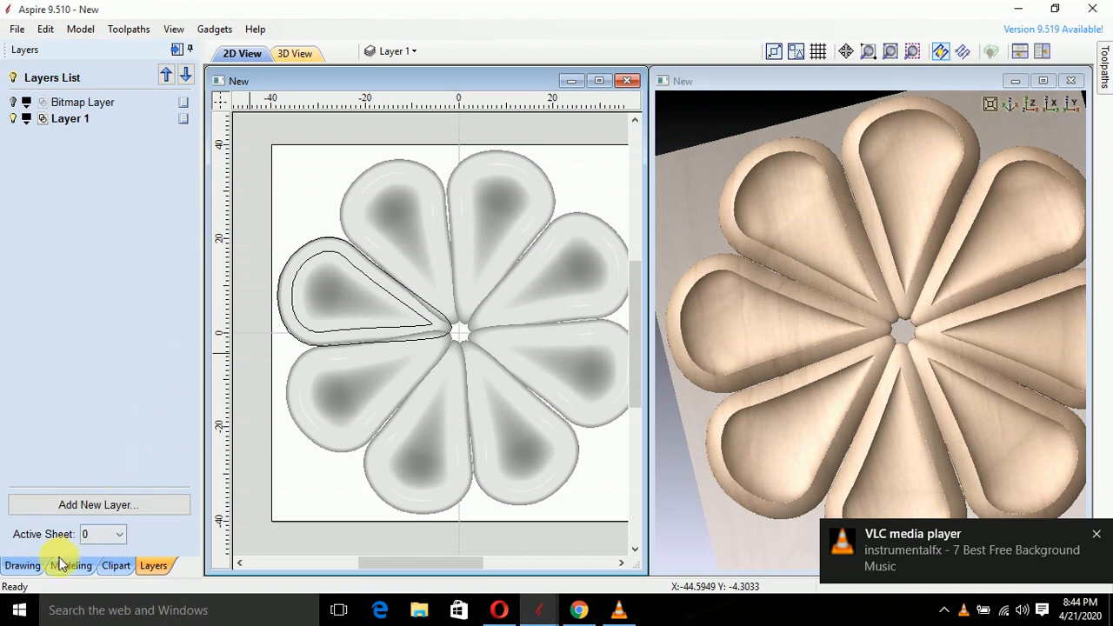
{"action": "left_click", "coordinate": [22, 566]}
{"action": "left_click", "coordinate": [415, 313]}
{"action": "scroll", "coordinate": [448, 331], "scroll_direction": "down", "scroll_amount": 1}
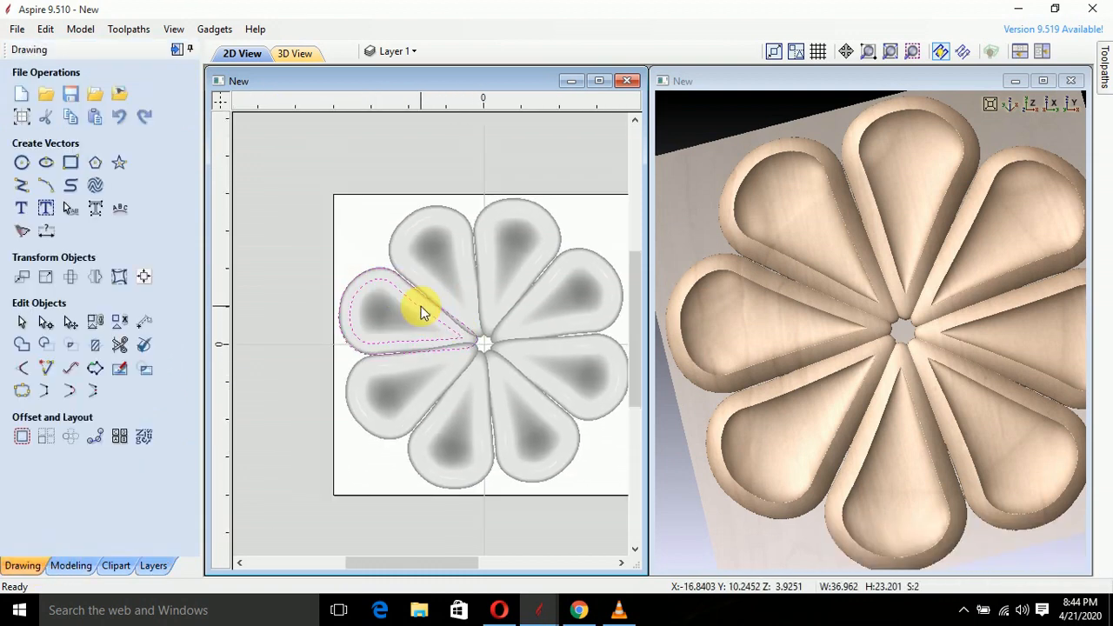
{"action": "left_click_drag", "start_coordinate": [421, 311], "coordinate": [322, 199]}
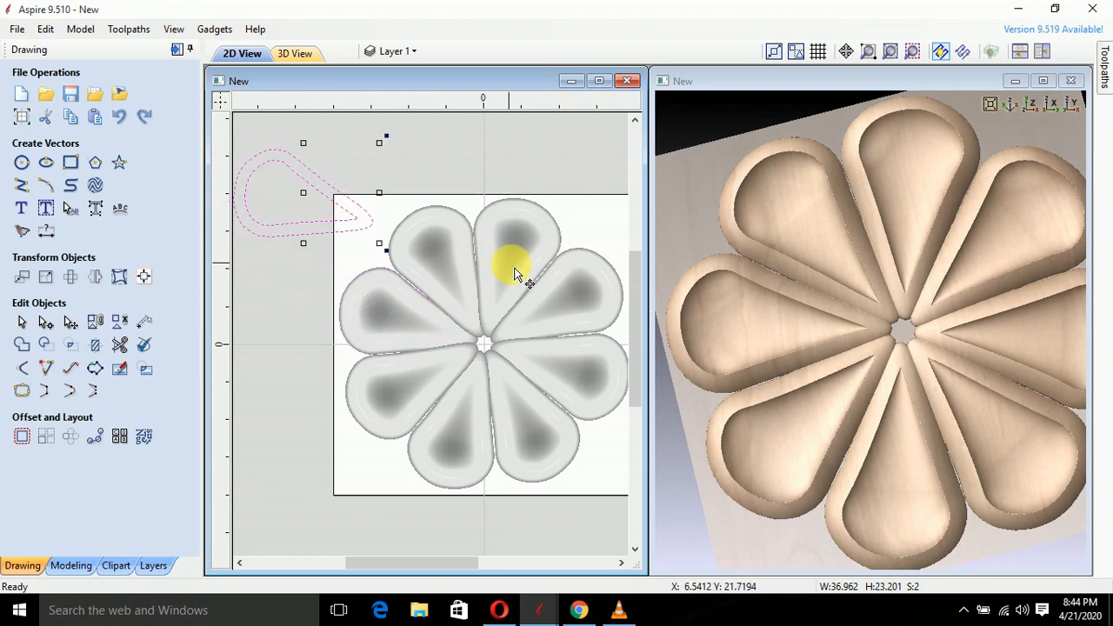
Select all eight petal groups of the flower and group them into a single component
{"action": "left_click", "coordinate": [444, 270]}
{"action": "left_click", "coordinate": [409, 311], "text": "shift"}
{"action": "left_click", "coordinate": [400, 358], "text": "shift"}
{"action": "left_click", "coordinate": [471, 425], "text": "shift"}
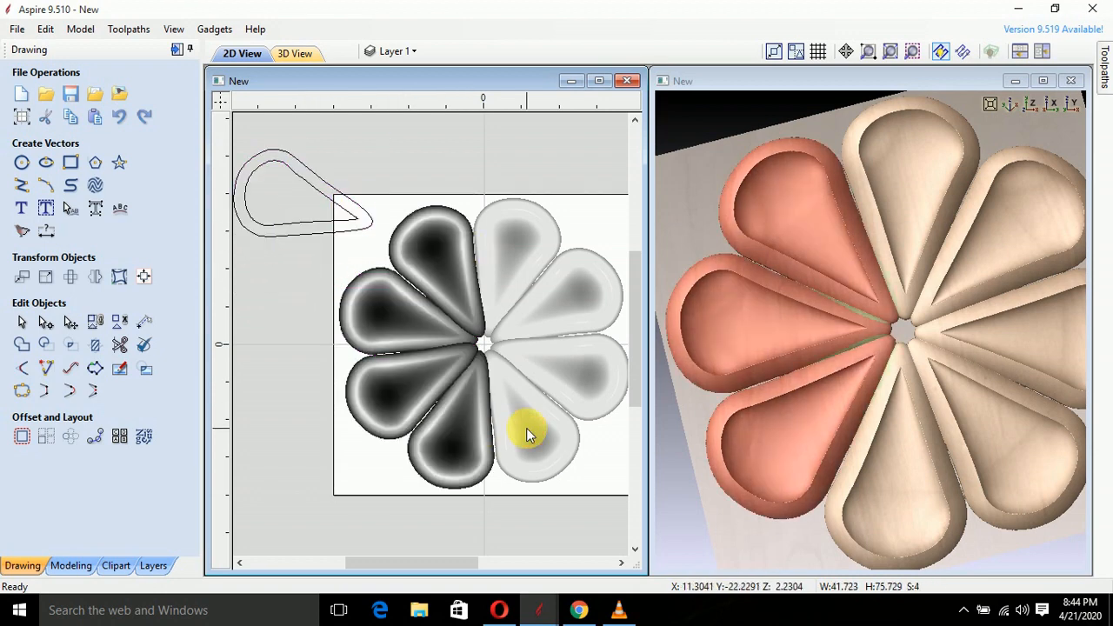
{"action": "left_click", "coordinate": [527, 427], "text": "shift"}
{"action": "left_click", "coordinate": [556, 320], "text": "shift"}
{"action": "left_click", "coordinate": [503, 255], "text": "shift"}
{"action": "right_click", "coordinate": [496, 261]}
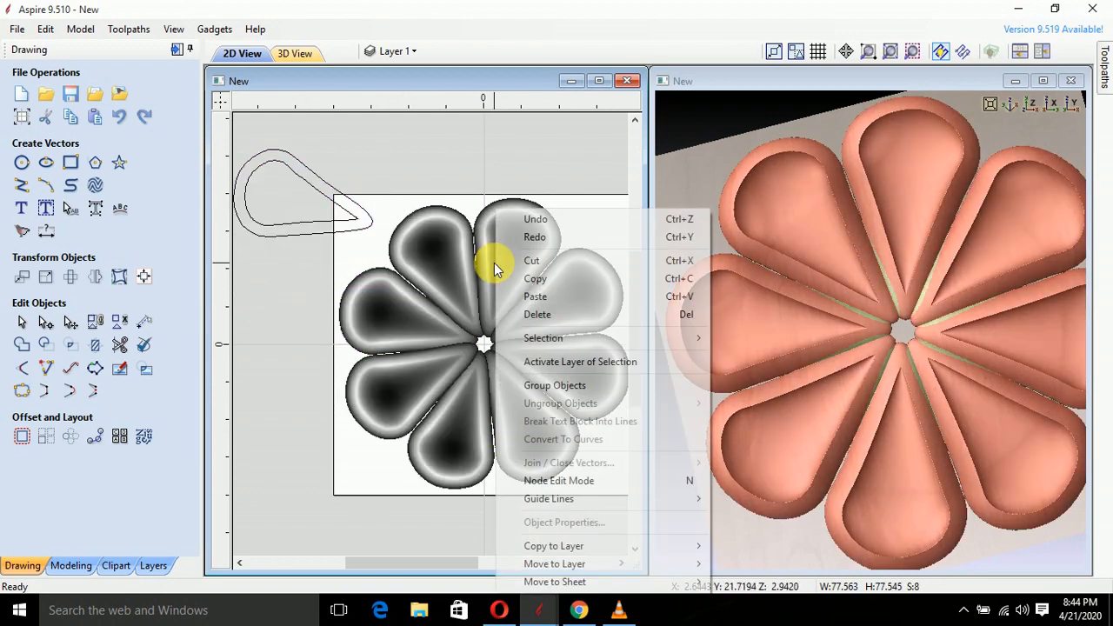
{"action": "left_click", "coordinate": [534, 385]}
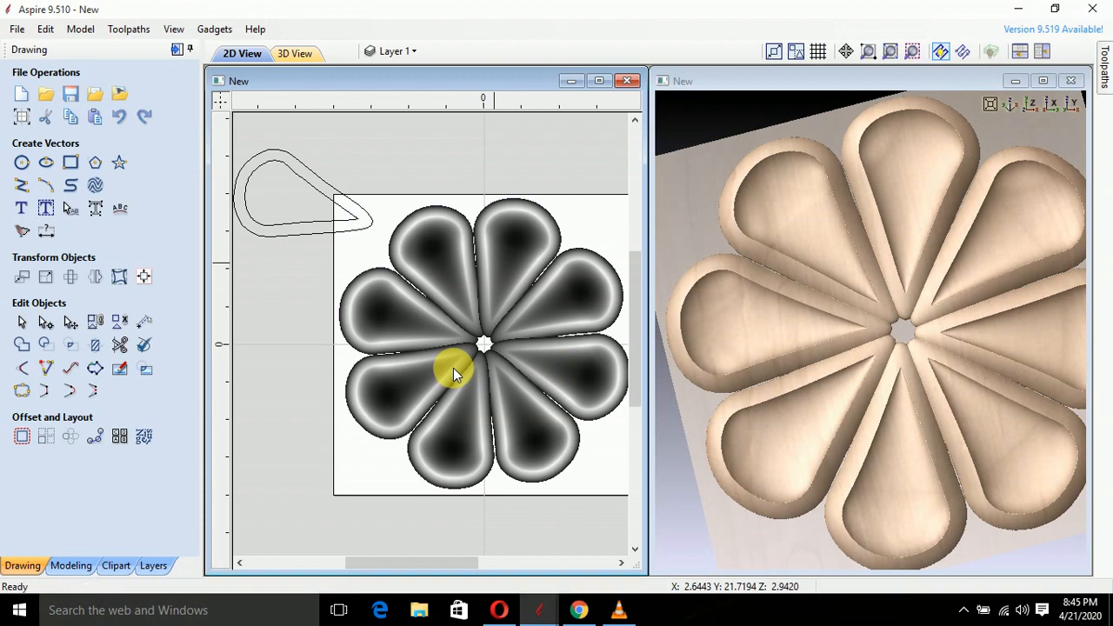
Create a vector boundary around the grouped flower component
{"action": "scroll", "coordinate": [461, 367], "scroll_direction": "down", "scroll_amount": 1}
{"action": "left_click_drag", "start_coordinate": [828, 420], "coordinate": [809, 366]}
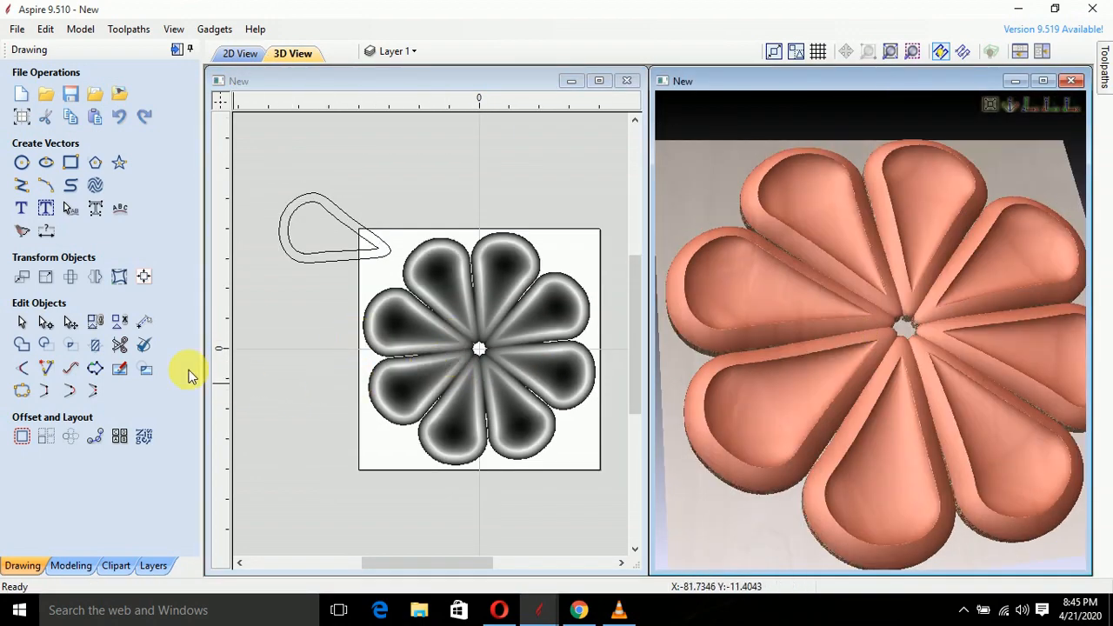
{"action": "left_click", "coordinate": [70, 566]}
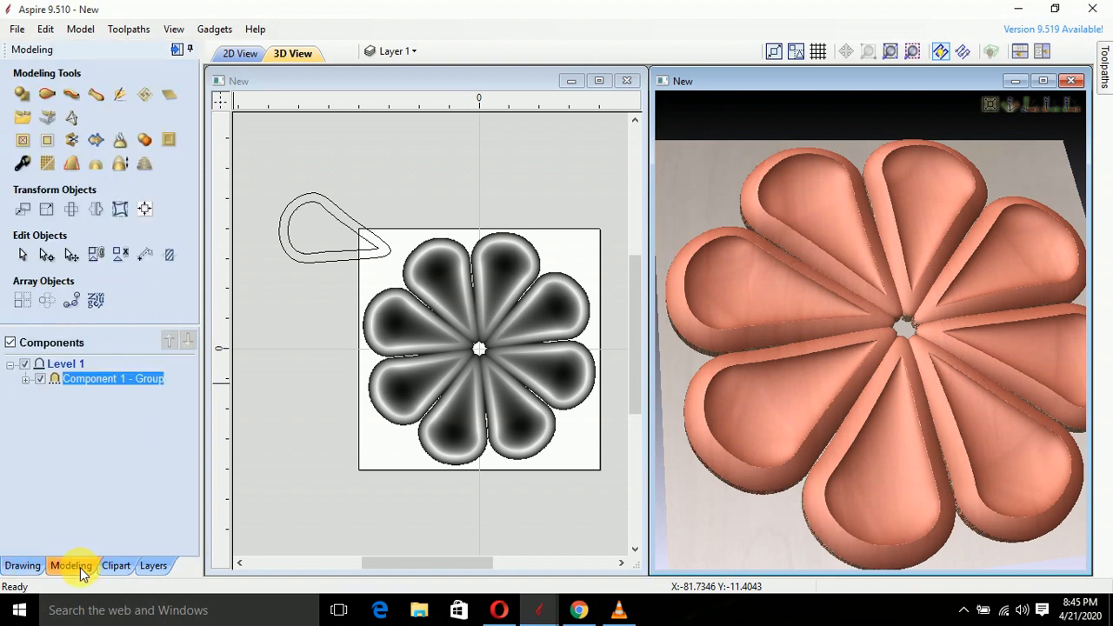
{"action": "left_click", "coordinate": [97, 150]}
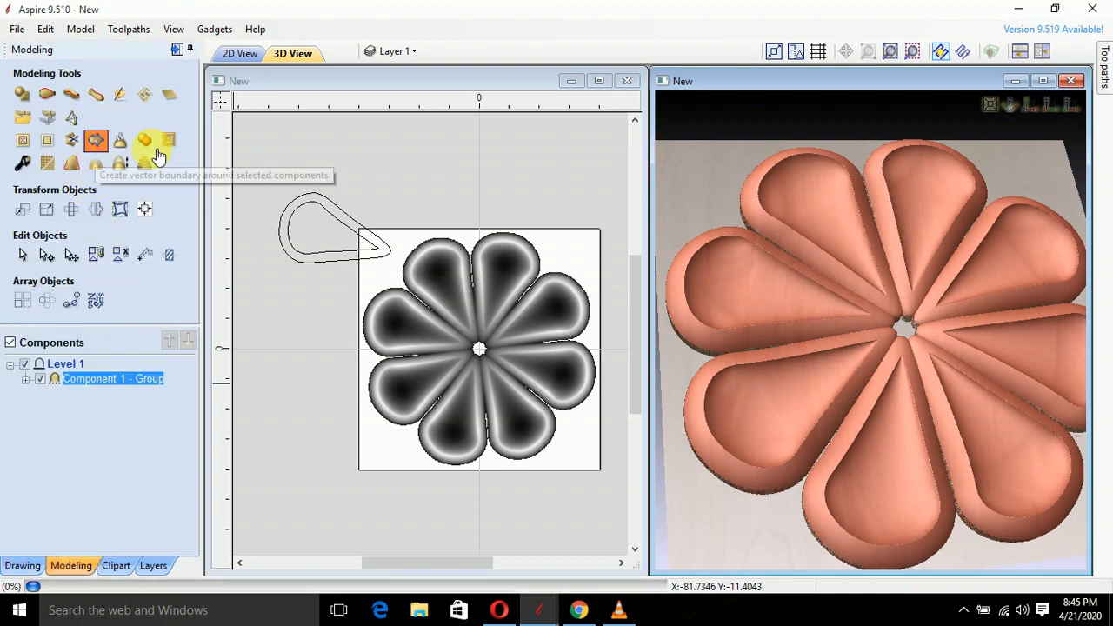
{"action": "left_click", "coordinate": [320, 334]}
Select the flower's boundary vector and examine how it follows the gaps between neighbouring petals
{"action": "scroll", "coordinate": [467, 313], "scroll_direction": "up", "scroll_amount": 8}
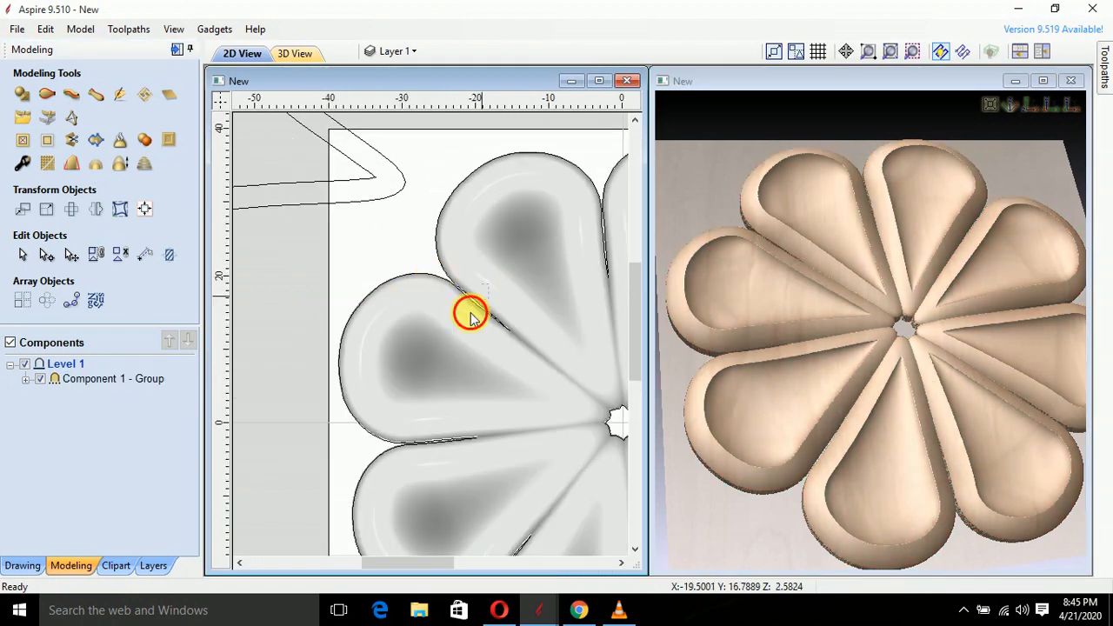
{"action": "left_click", "coordinate": [450, 351]}
{"action": "scroll", "coordinate": [432, 308], "scroll_direction": "down", "scroll_amount": 2}
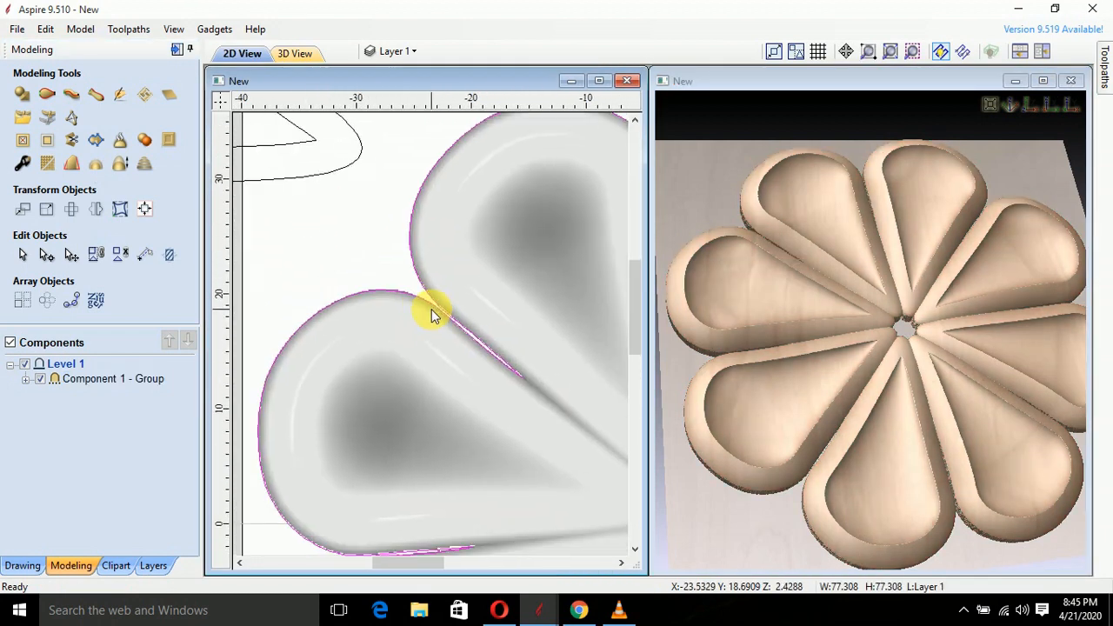
{"action": "left_click", "coordinate": [22, 566]}
{"action": "scroll", "coordinate": [262, 355], "scroll_direction": "down", "scroll_amount": 3}
{"action": "middle_click_drag", "start_coordinate": [366, 341], "coordinate": [394, 303]}
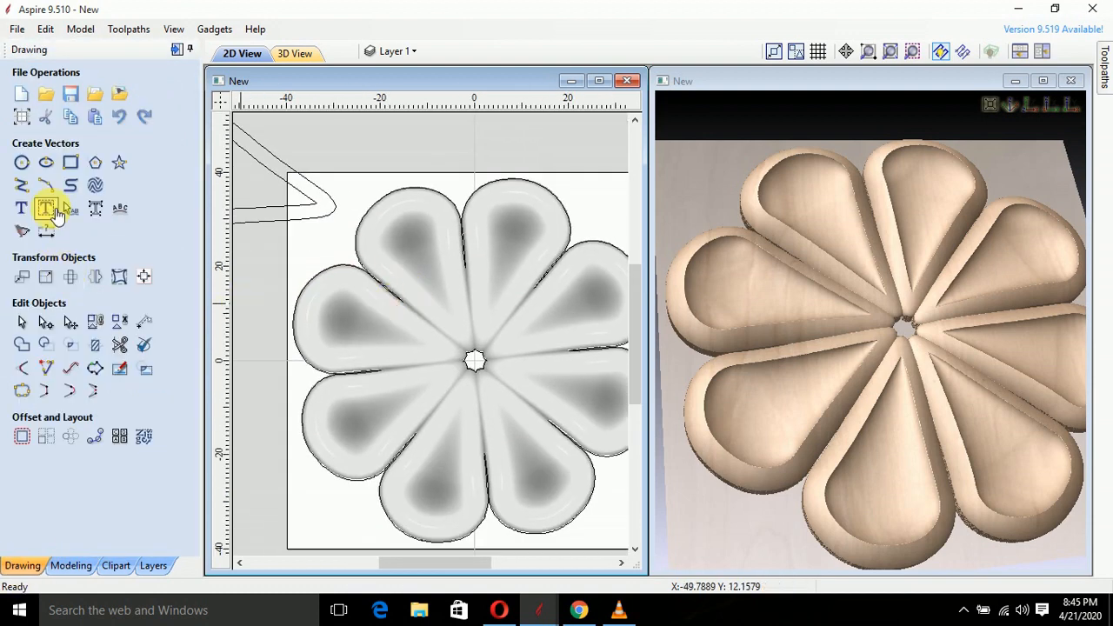
Draw a circle about 60 mm in diameter centred on the flower, crossing the petals near the gap openings
{"action": "left_click", "coordinate": [22, 162]}
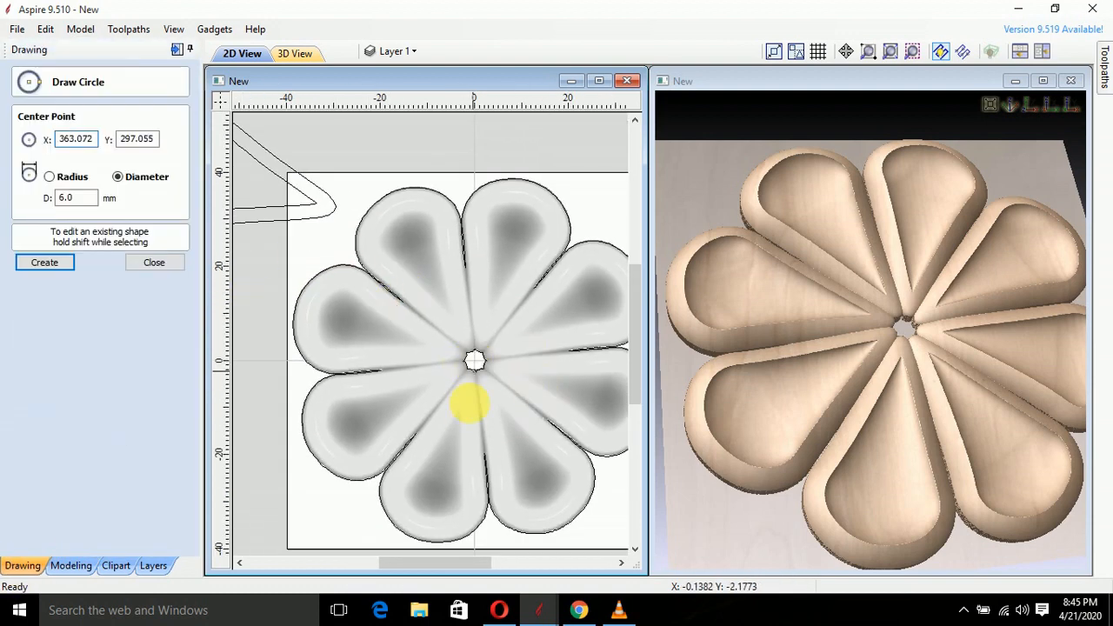
{"action": "left_click_drag", "start_coordinate": [470, 402], "coordinate": [458, 499]}
{"action": "key", "text": "Escape"}
{"action": "left_click", "coordinate": [157, 282]}
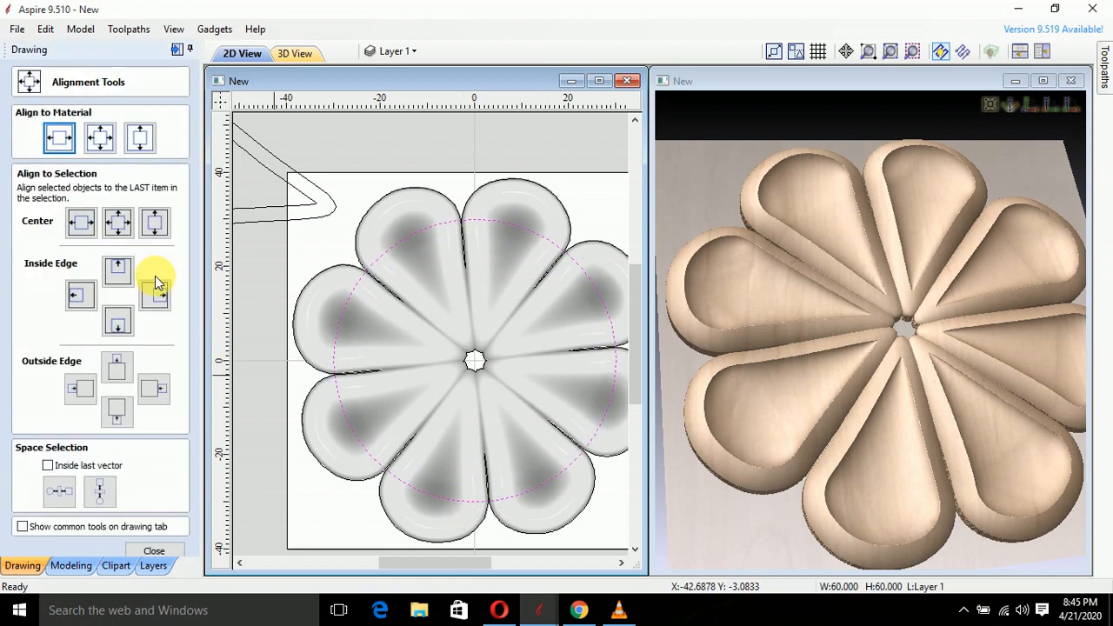
{"action": "left_click", "coordinate": [161, 551]}
Trim away the sections of the flower's boundary that run into the petal gaps inside the 60 mm circle
{"action": "left_click", "coordinate": [129, 348]}
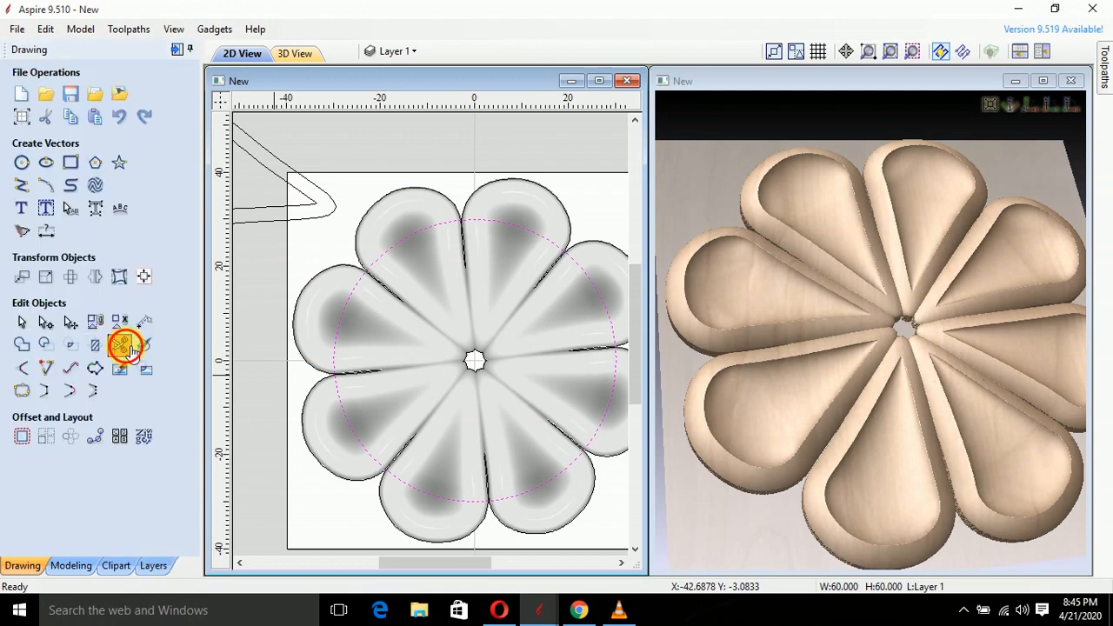
{"action": "scroll", "coordinate": [397, 484], "scroll_direction": "up", "scroll_amount": 2}
{"action": "scroll", "coordinate": [377, 440], "scroll_direction": "up", "scroll_amount": 1}
{"action": "scroll", "coordinate": [389, 365], "scroll_direction": "down", "scroll_amount": 2}
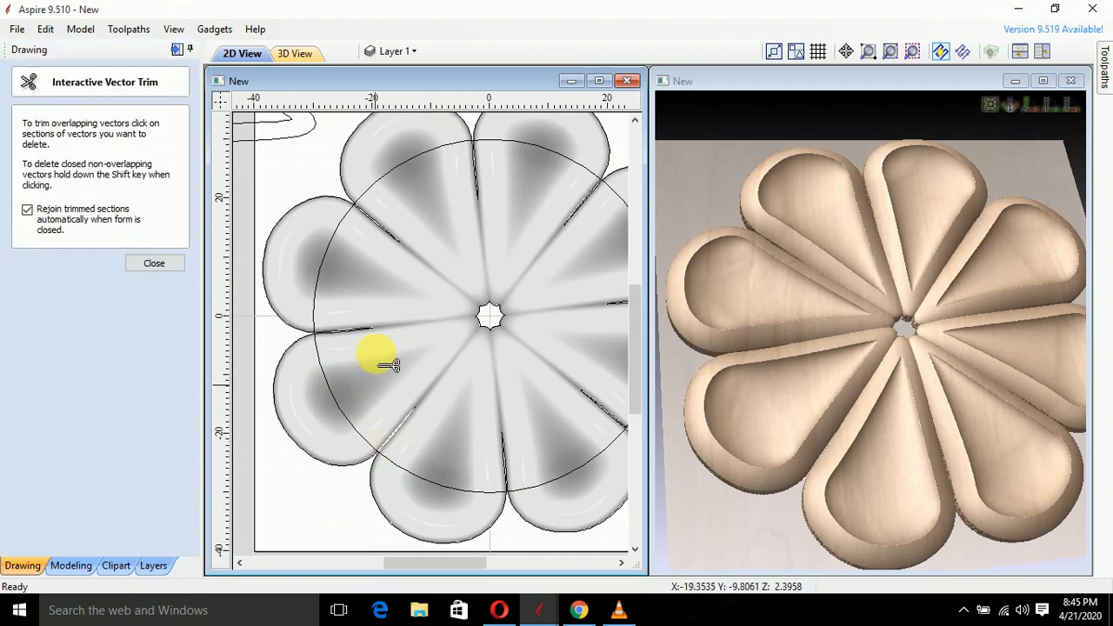
{"action": "left_click", "coordinate": [468, 193]}
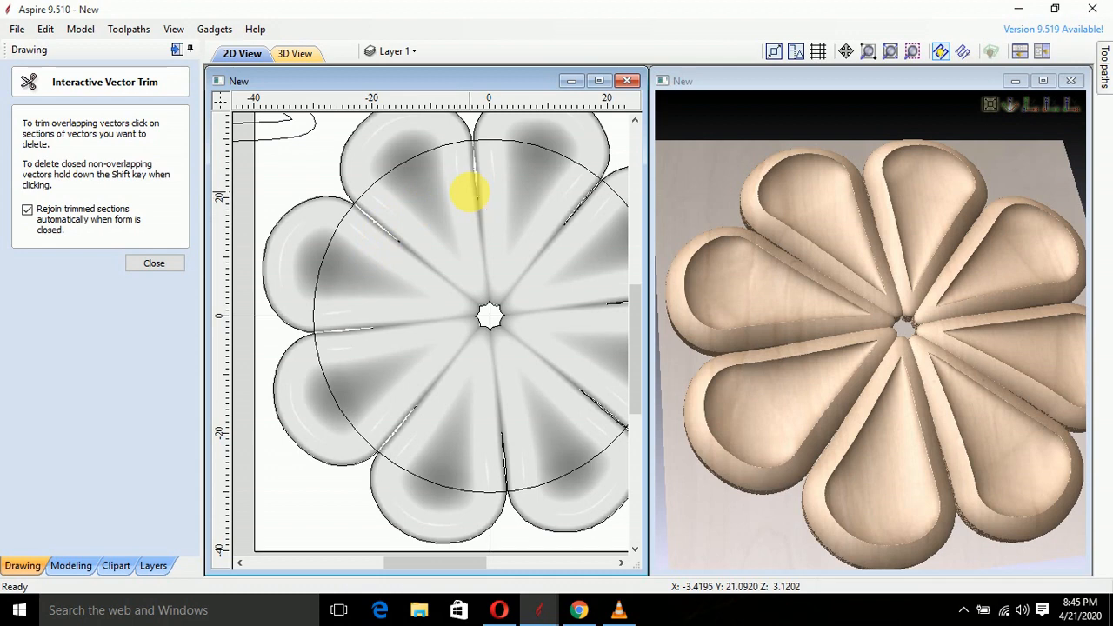
{"action": "middle_click_drag", "start_coordinate": [552, 243], "coordinate": [428, 211]}
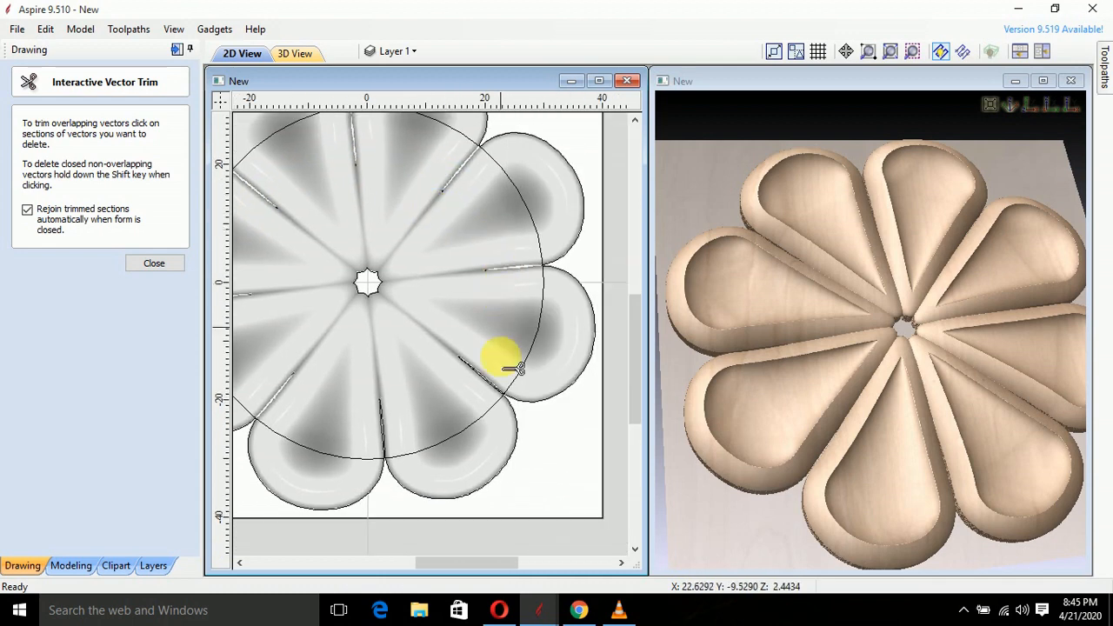
{"action": "scroll", "coordinate": [391, 437], "scroll_direction": "up", "scroll_amount": 3}
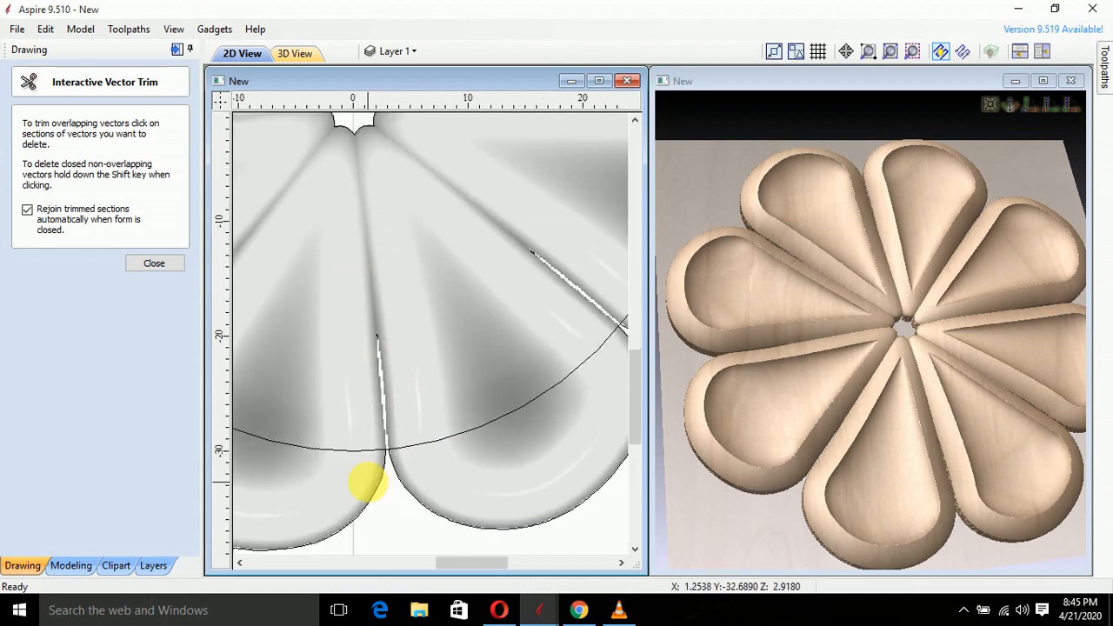
{"action": "scroll", "coordinate": [391, 479], "scroll_direction": "down", "scroll_amount": 3}
{"action": "key", "text": "Escape"}
Trim away all the 60 mm circle's arcs crossing the petals, leaving only the short pieces that bridge the gaps
{"action": "left_click", "coordinate": [424, 454]}
{"action": "scroll", "coordinate": [426, 446], "scroll_direction": "down", "scroll_amount": 4}
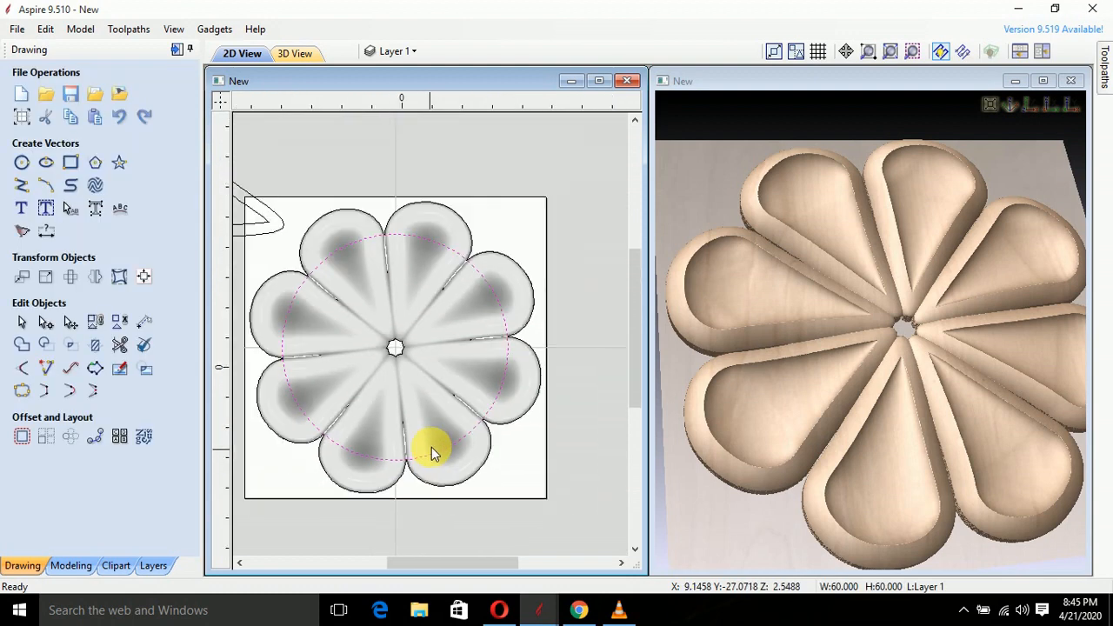
{"action": "left_click", "coordinate": [141, 347]}
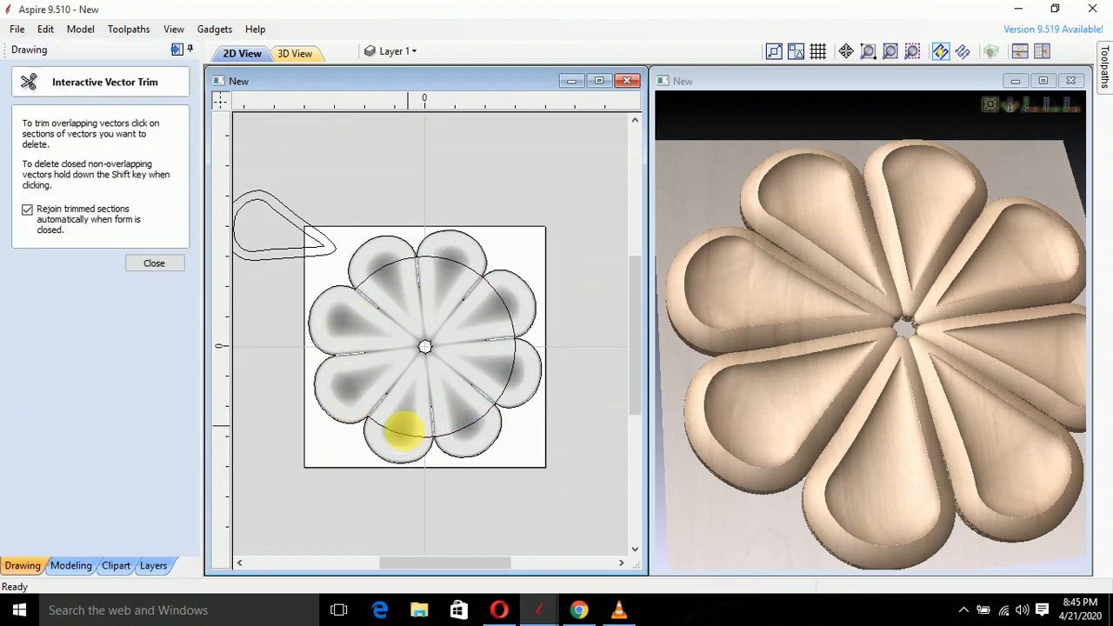
{"action": "left_click", "coordinate": [403, 431]}
{"action": "left_click", "coordinate": [461, 434]}
{"action": "left_click", "coordinate": [509, 378]}
{"action": "left_click", "coordinate": [513, 322]}
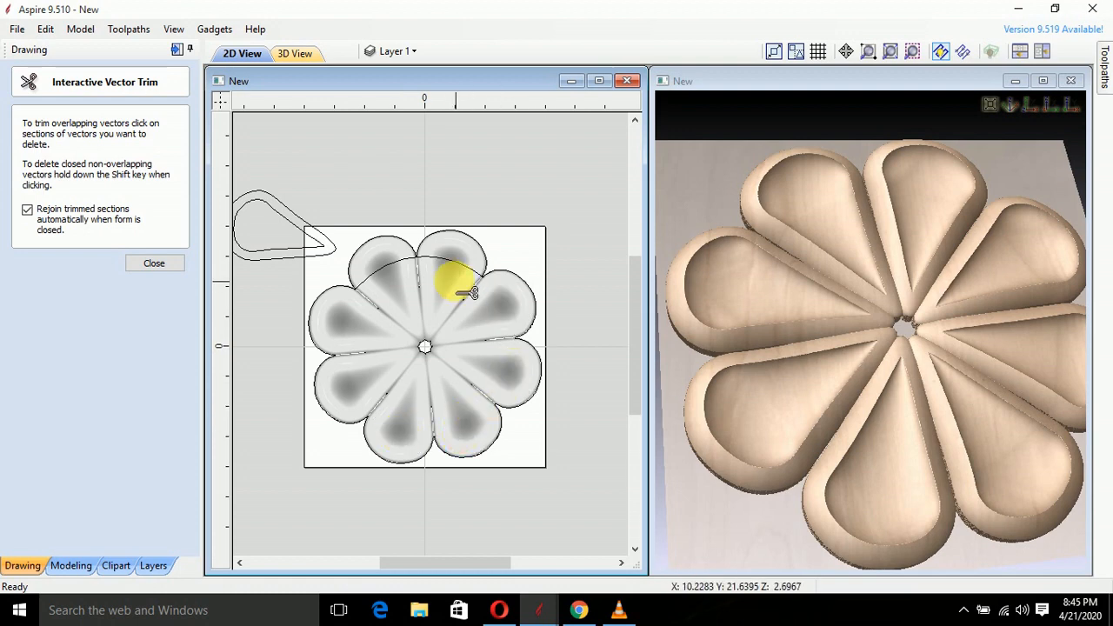
{"action": "left_click", "coordinate": [452, 265]}
{"action": "left_click", "coordinate": [385, 266]}
{"action": "key", "text": "Escape"}
Check all vectors for open ends using Join Vectors with a 0.01 mm tolerance, then check the flower's outer outline alone
{"action": "scroll", "coordinate": [474, 271], "scroll_direction": "down", "scroll_amount": 2}
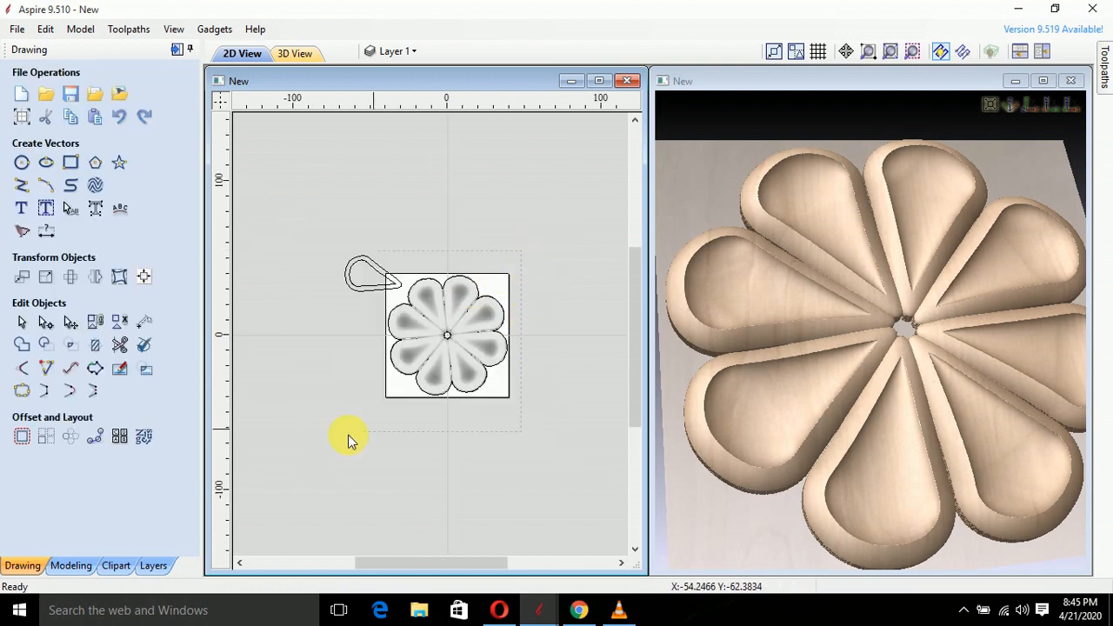
{"action": "key", "text": "ctrl+a"}
{"action": "key", "text": "j"}
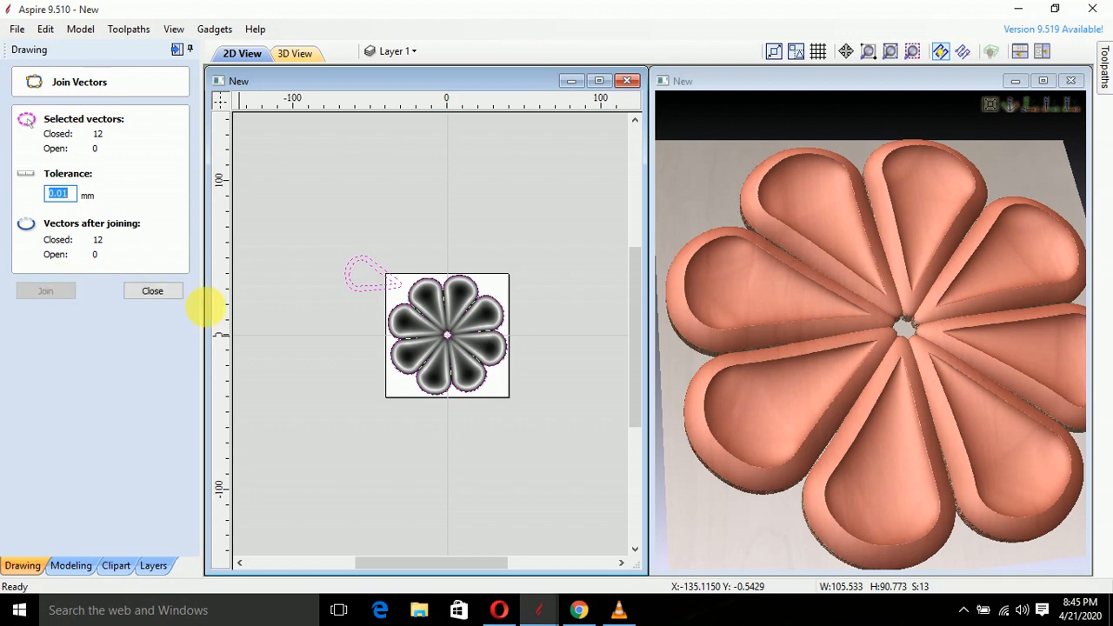
{"action": "left_click", "coordinate": [460, 330]}
{"action": "scroll", "coordinate": [336, 448], "scroll_direction": "up", "scroll_amount": 3}
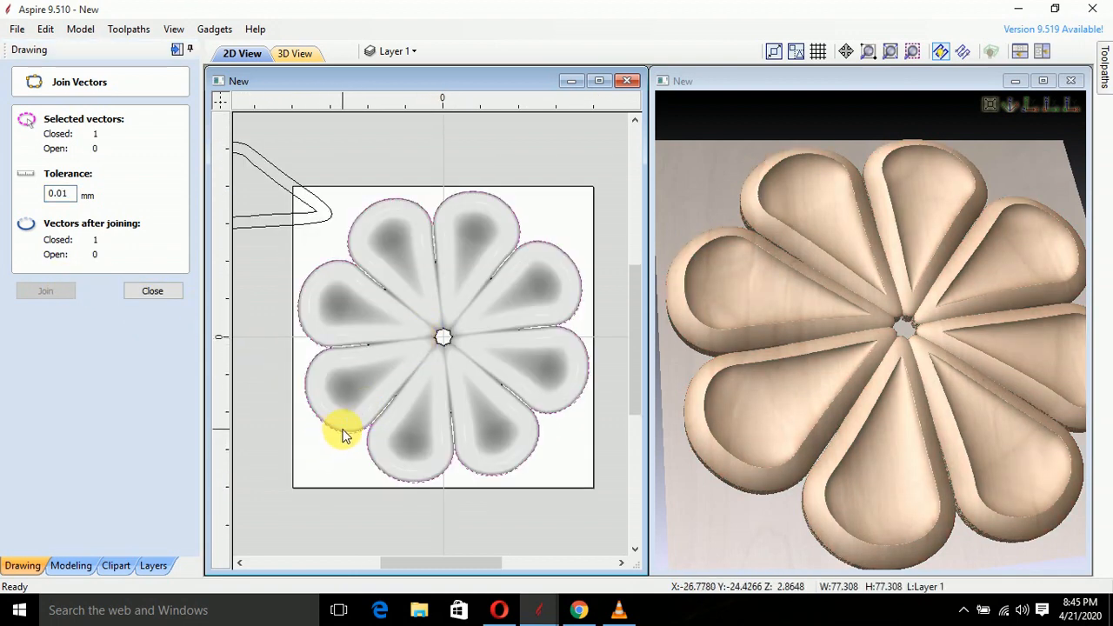
{"action": "left_click", "coordinate": [160, 303]}
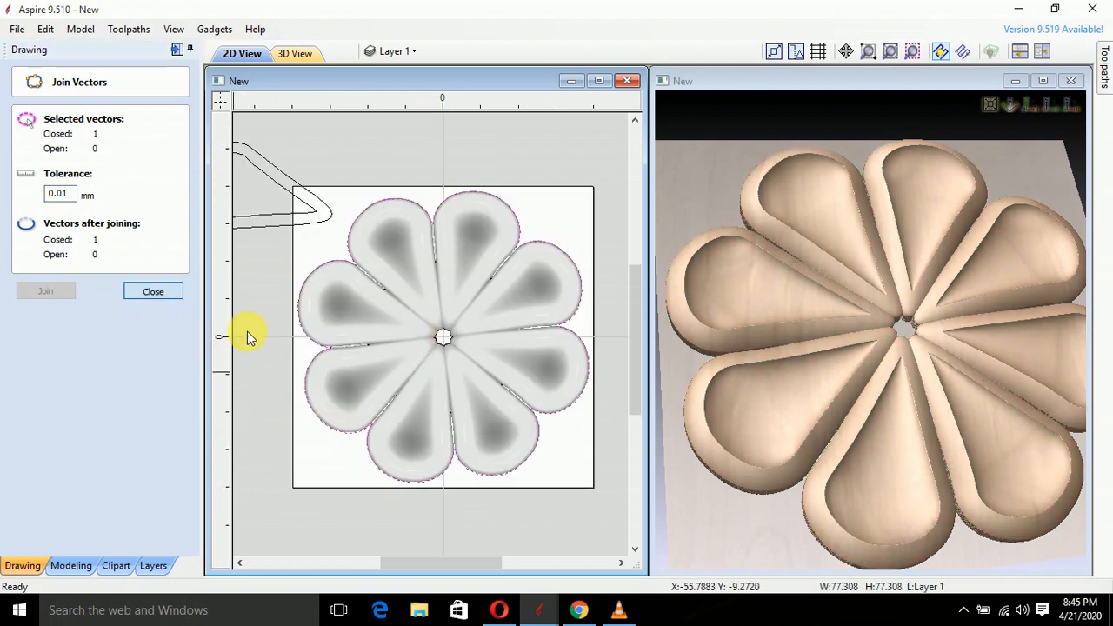
Delete the small star-shaped boundary vector at the flower's centre
{"action": "scroll", "coordinate": [366, 432], "scroll_direction": "up", "scroll_amount": 5}
{"action": "scroll", "coordinate": [366, 441], "scroll_direction": "down", "scroll_amount": 5}
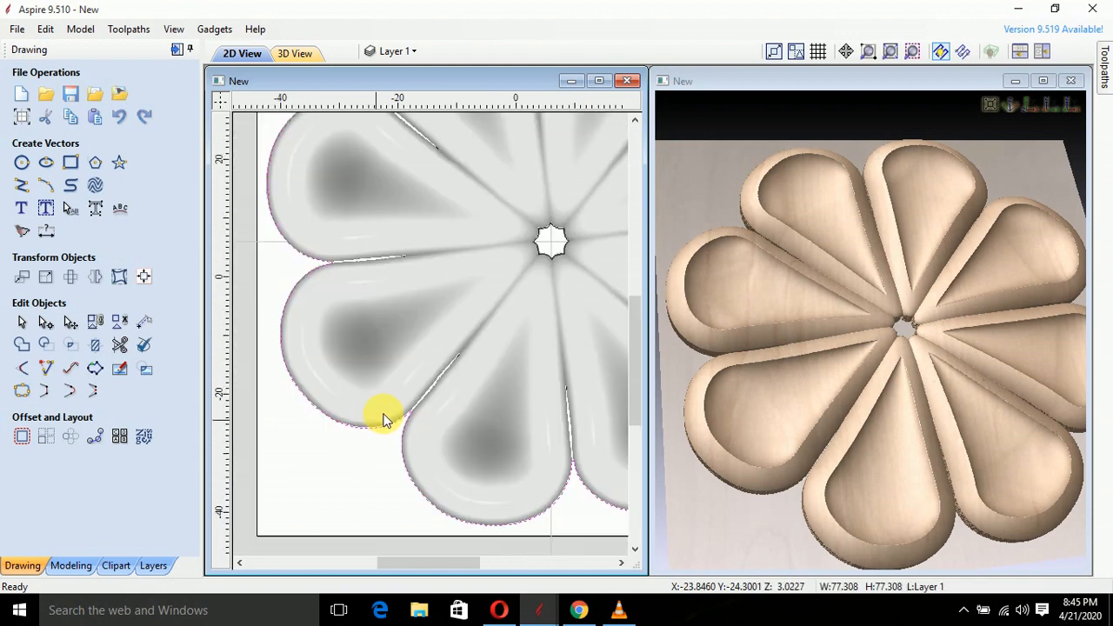
{"action": "scroll", "coordinate": [477, 347], "scroll_direction": "up", "scroll_amount": 2}
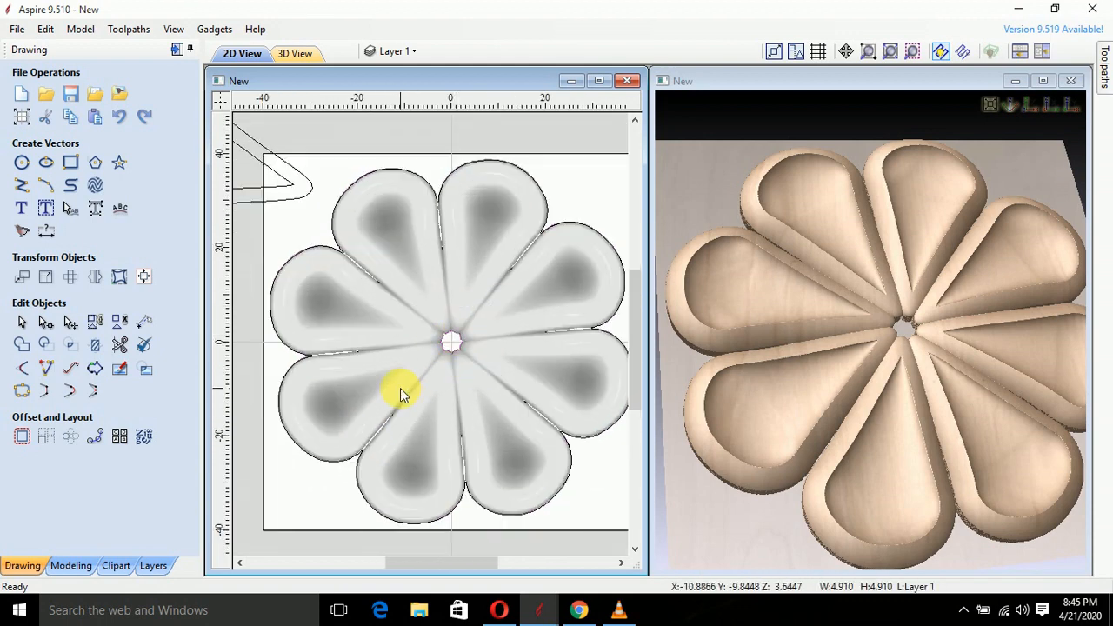
Draw a circle about 80.9 mm in diameter around the whole flower, centred on the job origin
{"action": "left_click", "coordinate": [22, 162]}
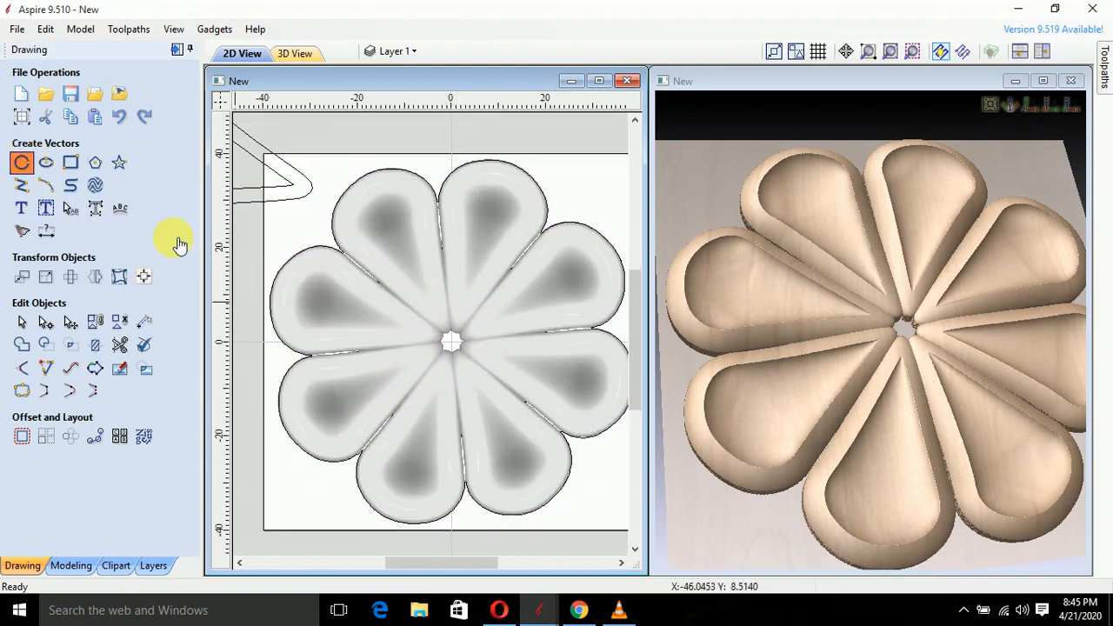
{"action": "scroll", "coordinate": [497, 357], "scroll_direction": "down", "scroll_amount": 3}
{"action": "left_click_drag", "start_coordinate": [488, 346], "coordinate": [461, 463]}
{"action": "key", "text": "Escape"}
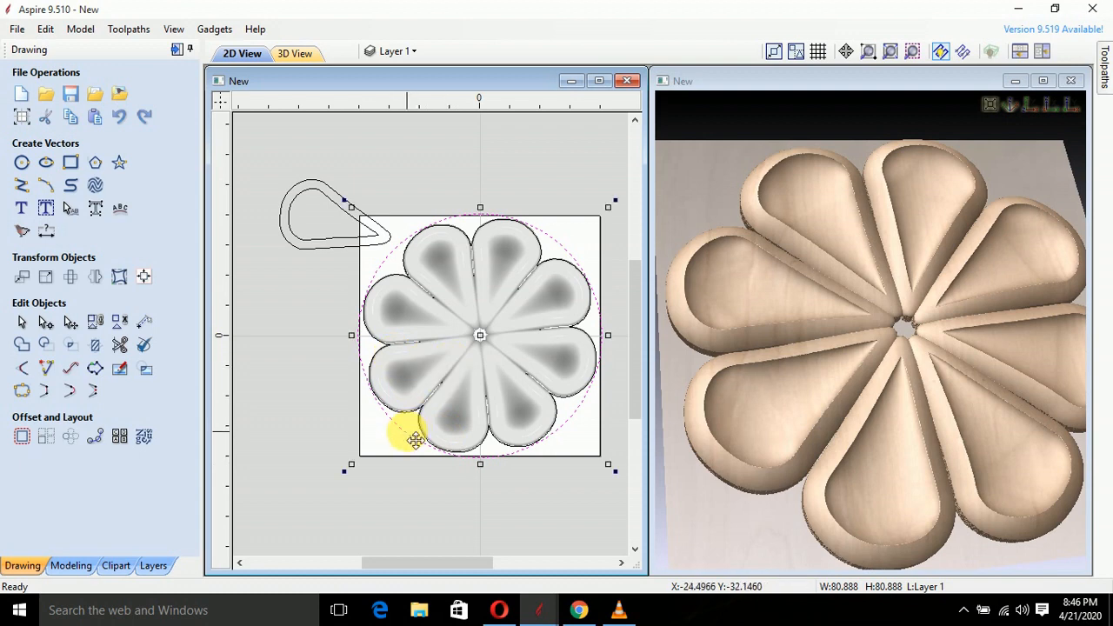
Draw a circle about 14 mm in diameter around the opening at the flower's centre
{"action": "left_click", "coordinate": [22, 162]}
{"action": "scroll", "coordinate": [484, 340], "scroll_direction": "up", "scroll_amount": 5}
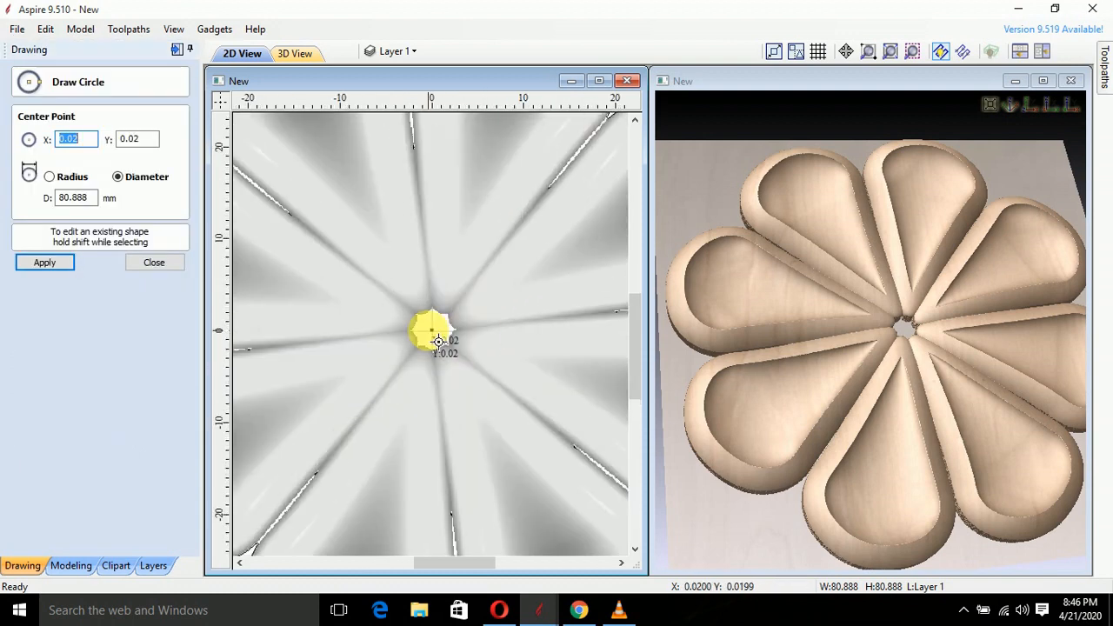
{"action": "left_click_drag", "start_coordinate": [442, 341], "coordinate": [443, 404]}
{"action": "key", "text": "Escape"}
{"action": "scroll", "coordinate": [498, 353], "scroll_direction": "down", "scroll_amount": 4}
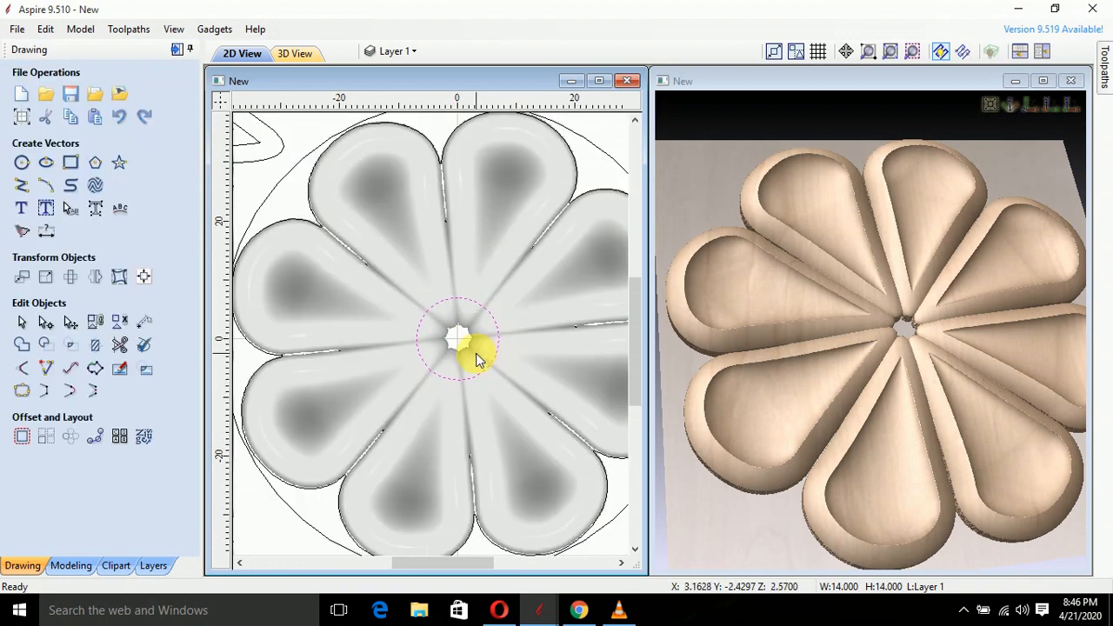
{"action": "left_click", "coordinate": [337, 472]}
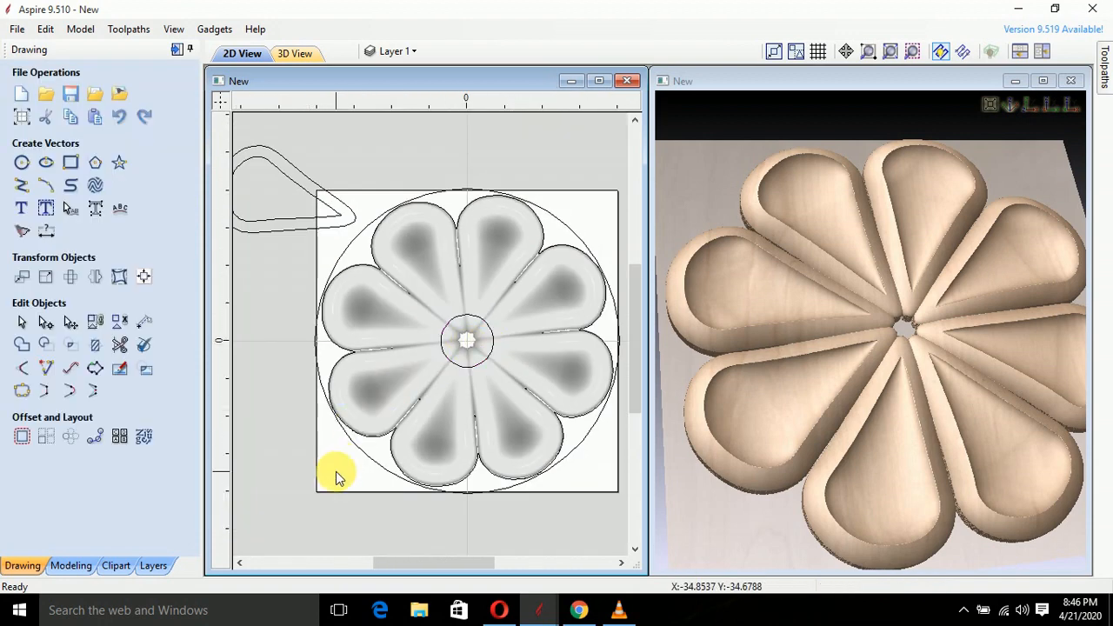
Show the Bitmap Layer to compare the circles with the reference flower photo, then hide the layer again
{"action": "left_click", "coordinate": [153, 565]}
{"action": "left_click", "coordinate": [10, 102]}
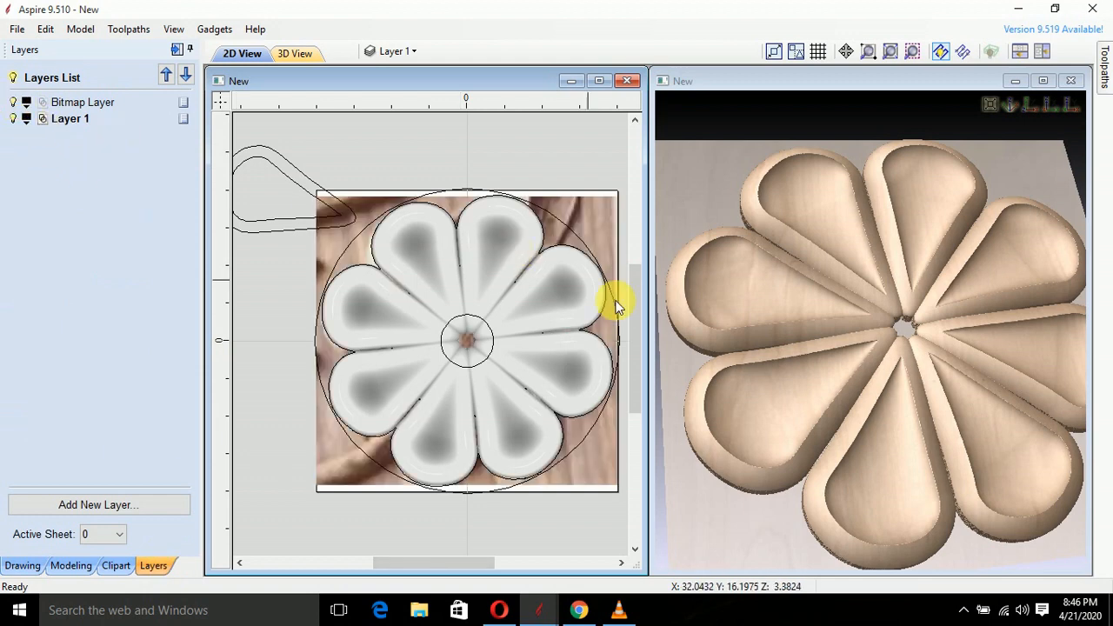
{"action": "left_click", "coordinate": [591, 228]}
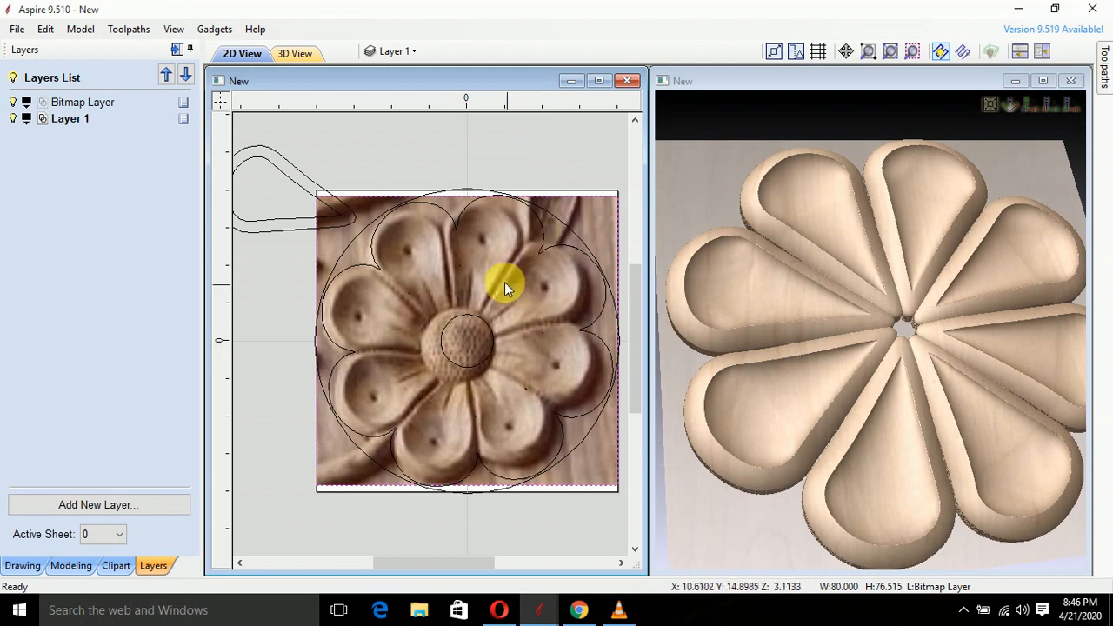
{"action": "left_click", "coordinate": [513, 148]}
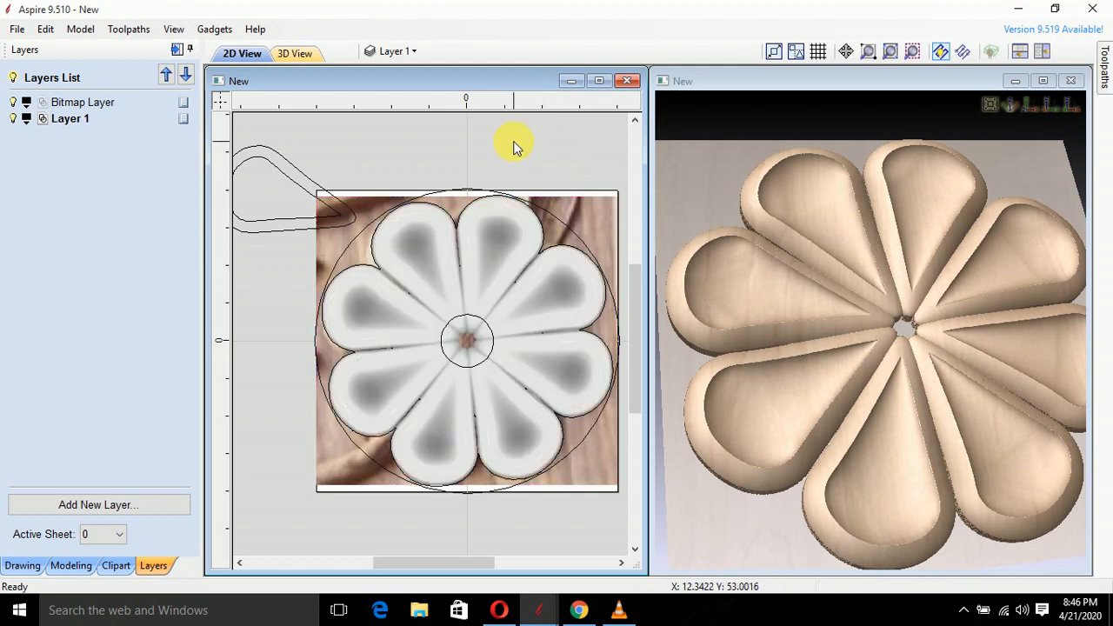
{"action": "left_click", "coordinate": [12, 103]}
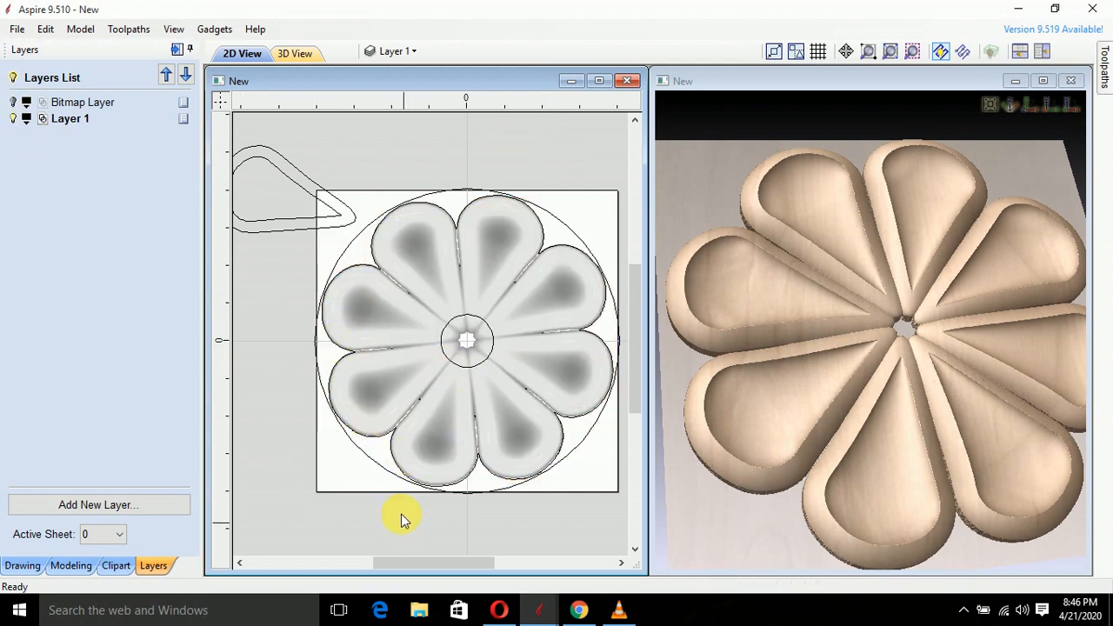
Draw two connected three-point arcs from X -40, Y 0 over the petal to X -24.966, Y 11.02 and on to the flower's centre
{"action": "left_click", "coordinate": [25, 566]}
{"action": "left_click", "coordinate": [45, 155]}
{"action": "scroll", "coordinate": [304, 315], "scroll_direction": "up", "scroll_amount": 5}
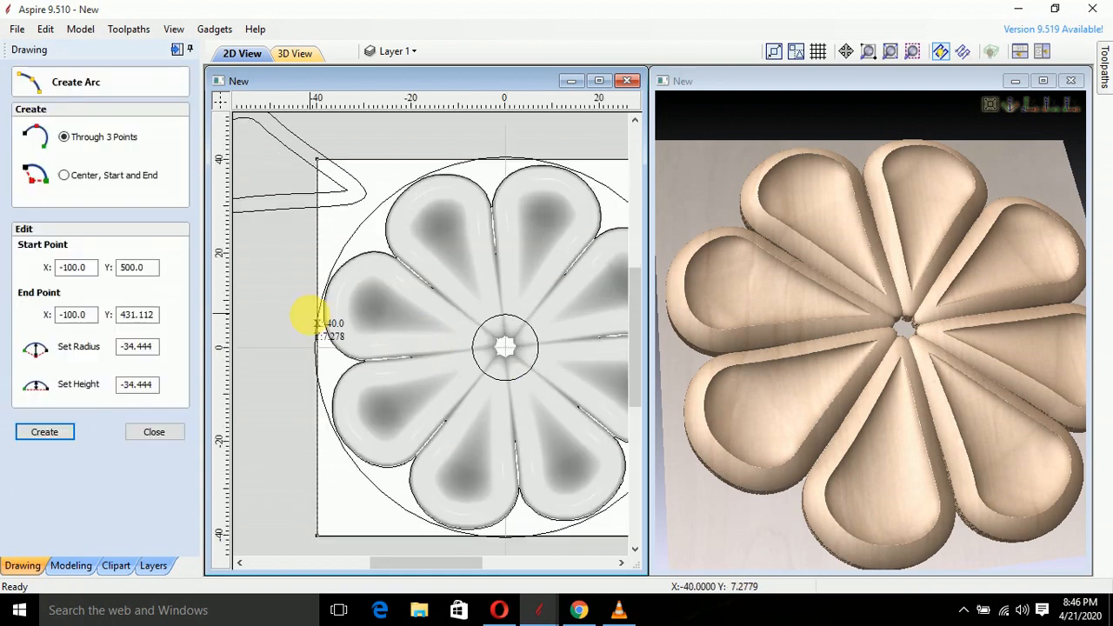
{"action": "left_click", "coordinate": [339, 383]}
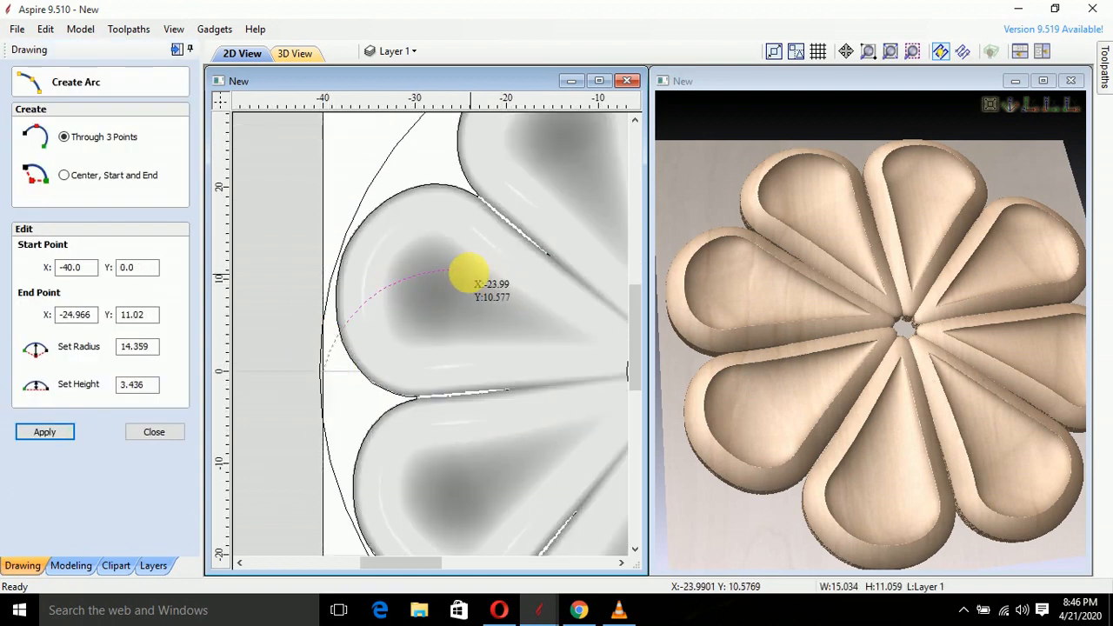
{"action": "left_click", "coordinate": [460, 273]}
{"action": "scroll", "coordinate": [452, 340], "scroll_direction": "down", "scroll_amount": 2}
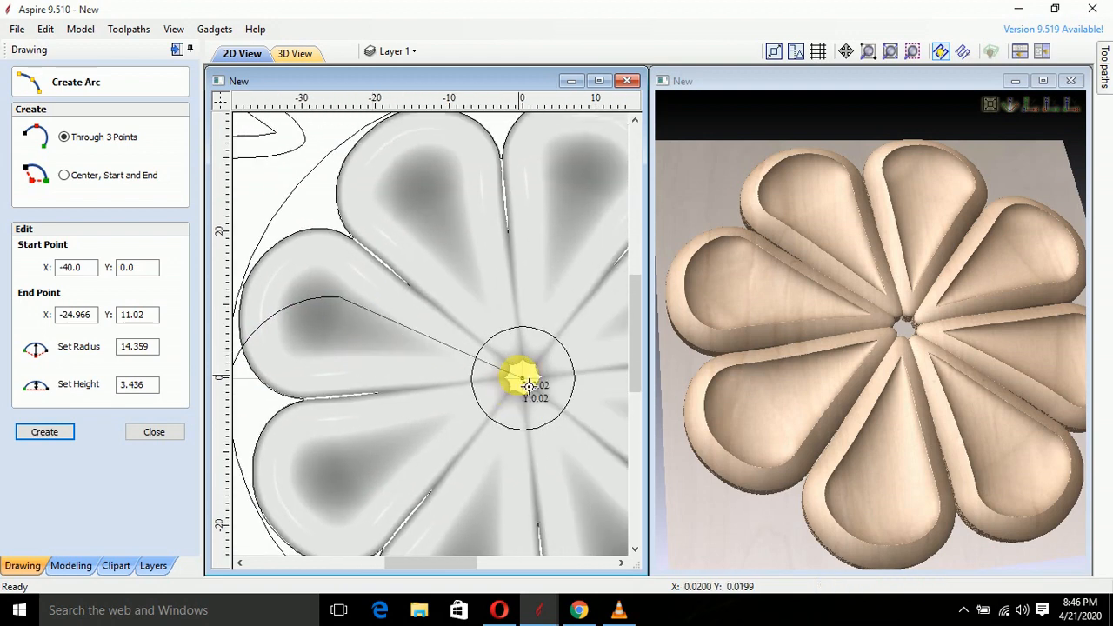
{"action": "left_click", "coordinate": [522, 378]}
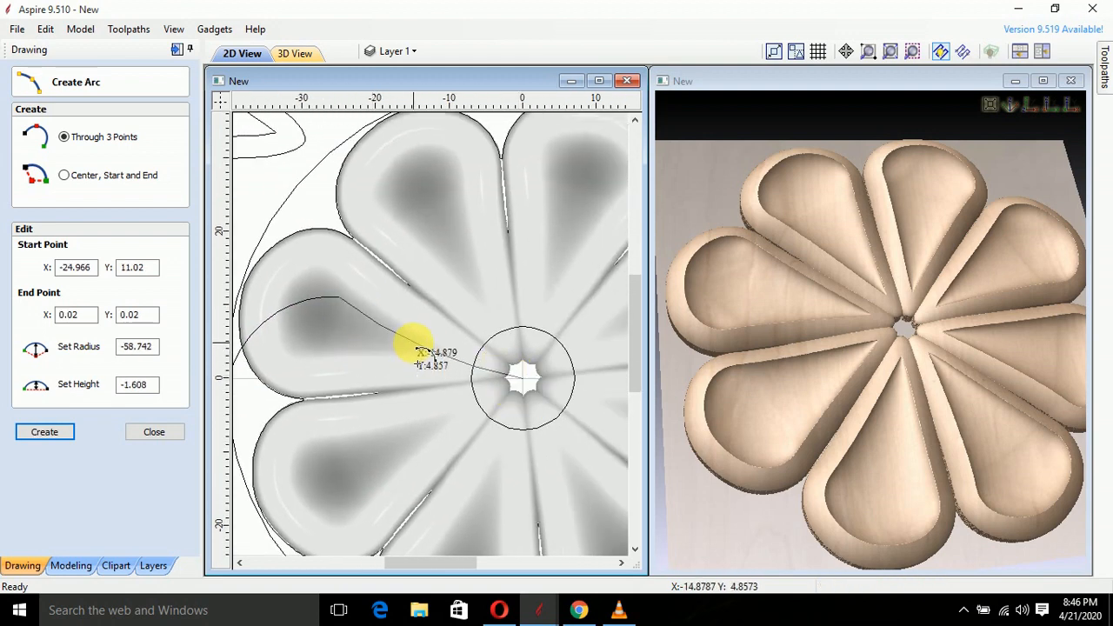
{"action": "left_click", "coordinate": [421, 349]}
{"action": "key", "text": "Escape"}
Move the second arc's end node at the flower's centre up to X 0.0, Y 0.77
{"action": "right_click", "coordinate": [323, 305]}
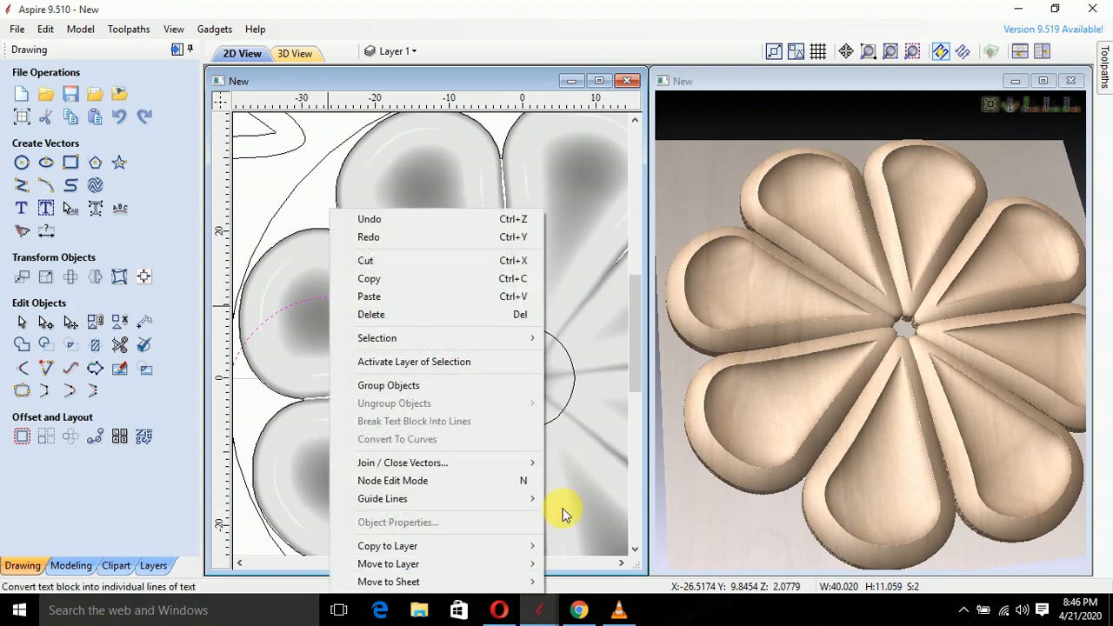
{"action": "left_click", "coordinate": [589, 462]}
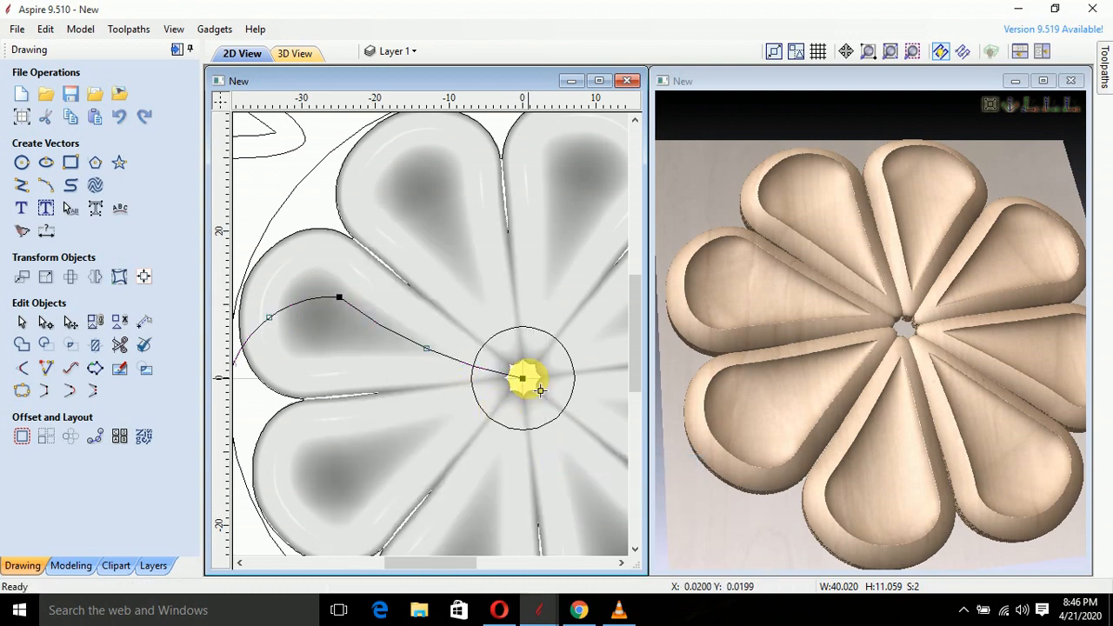
{"action": "scroll", "coordinate": [524, 380], "scroll_direction": "up", "scroll_amount": 3}
{"action": "left_click_drag", "start_coordinate": [531, 371], "coordinate": [519, 364]}
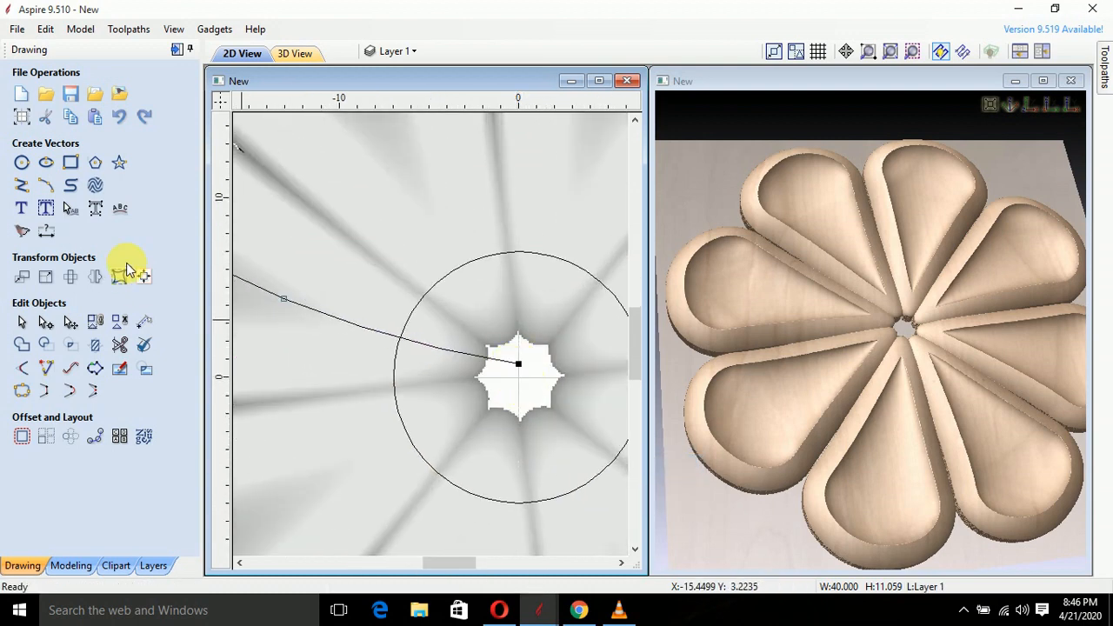
Draw a short vertical line from the arc's end at X 0.0, Y 0.77 down to the flower's centre
{"action": "left_click", "coordinate": [22, 184]}
{"action": "scroll", "coordinate": [513, 357], "scroll_direction": "up", "scroll_amount": 3}
{"action": "left_click", "coordinate": [542, 364]}
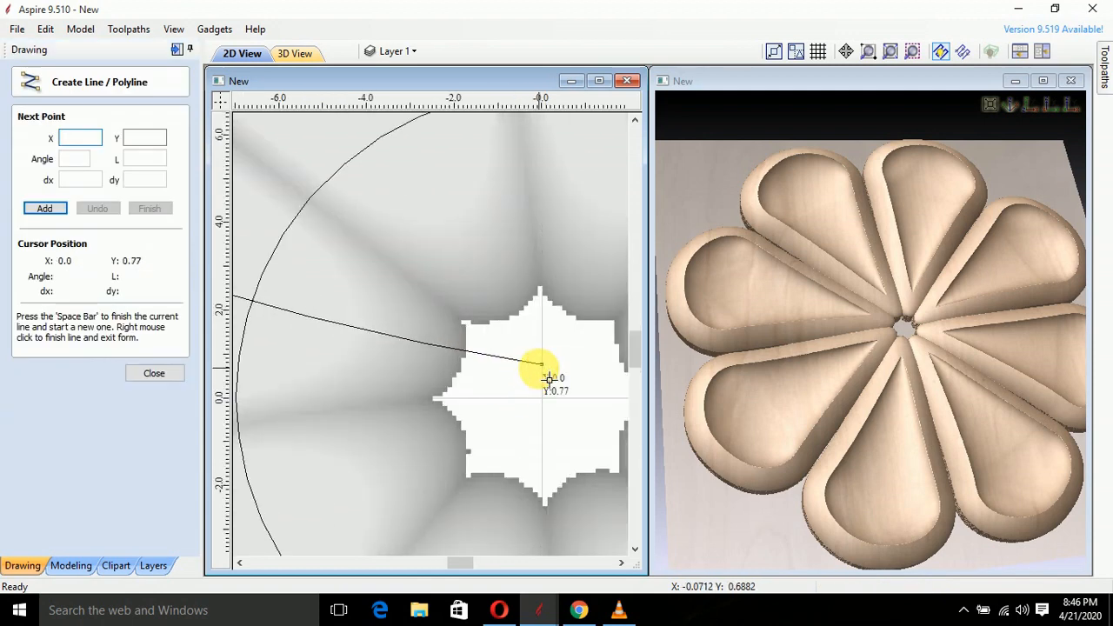
{"action": "right_click", "coordinate": [544, 403]}
Join the selected arc profile vectors with a 0.01 mm tolerance
{"action": "scroll", "coordinate": [500, 442], "scroll_direction": "down", "scroll_amount": 5}
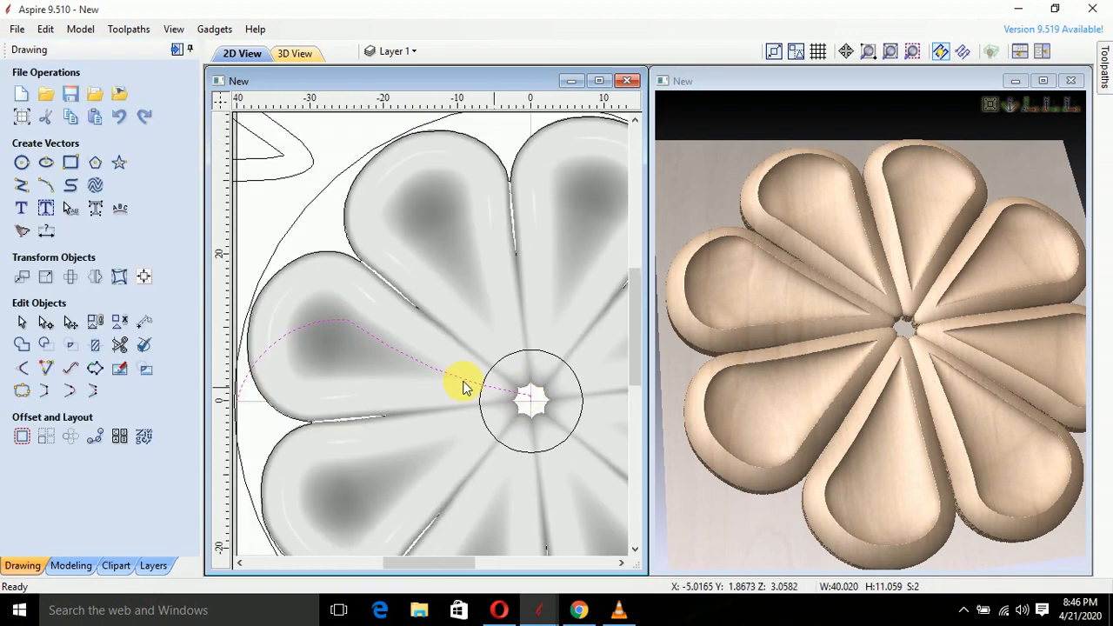
{"action": "key", "text": "j"}
{"action": "left_click", "coordinate": [44, 294]}
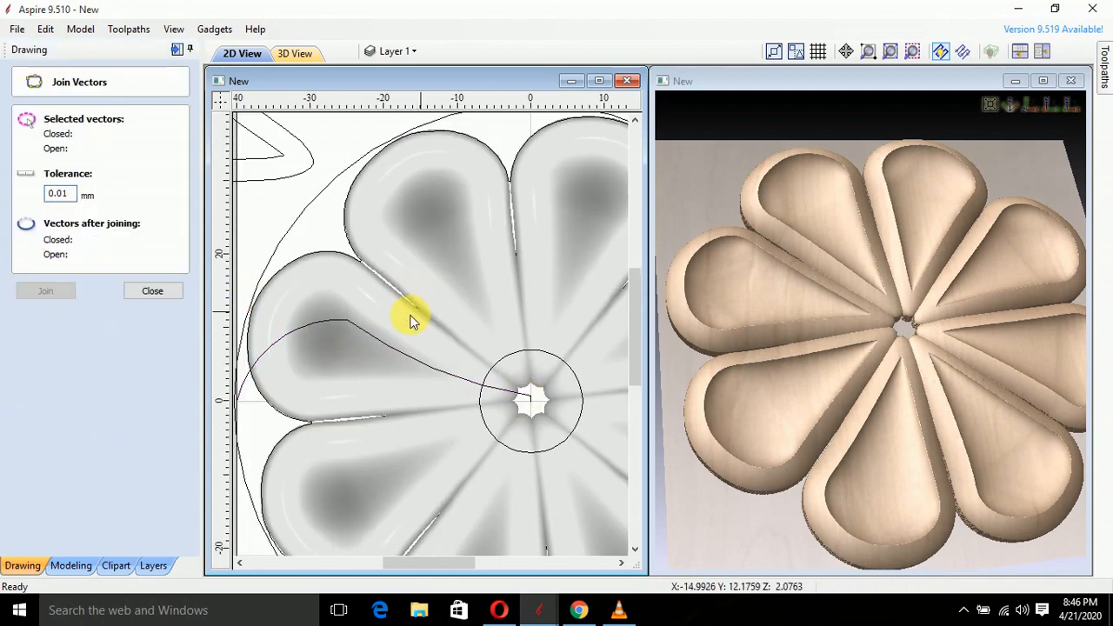
Smooth the profile's node at X -24.966, Y 11.02 and adjust its curve handles so the profile flattens toward the flower's centre
{"action": "double_click", "coordinate": [355, 330]}
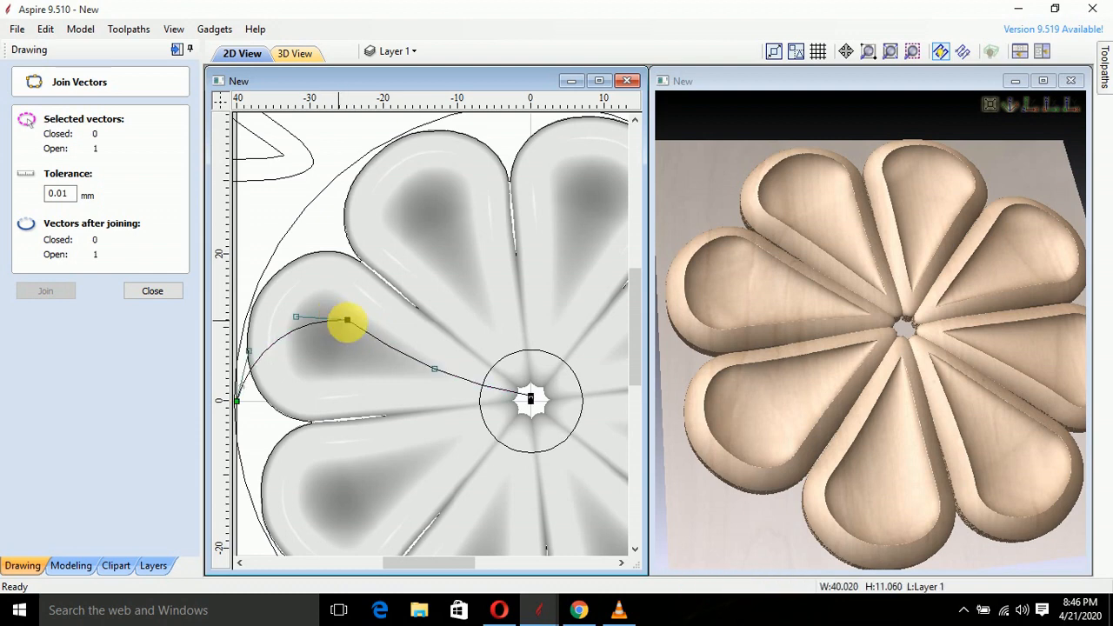
{"action": "key", "text": "s"}
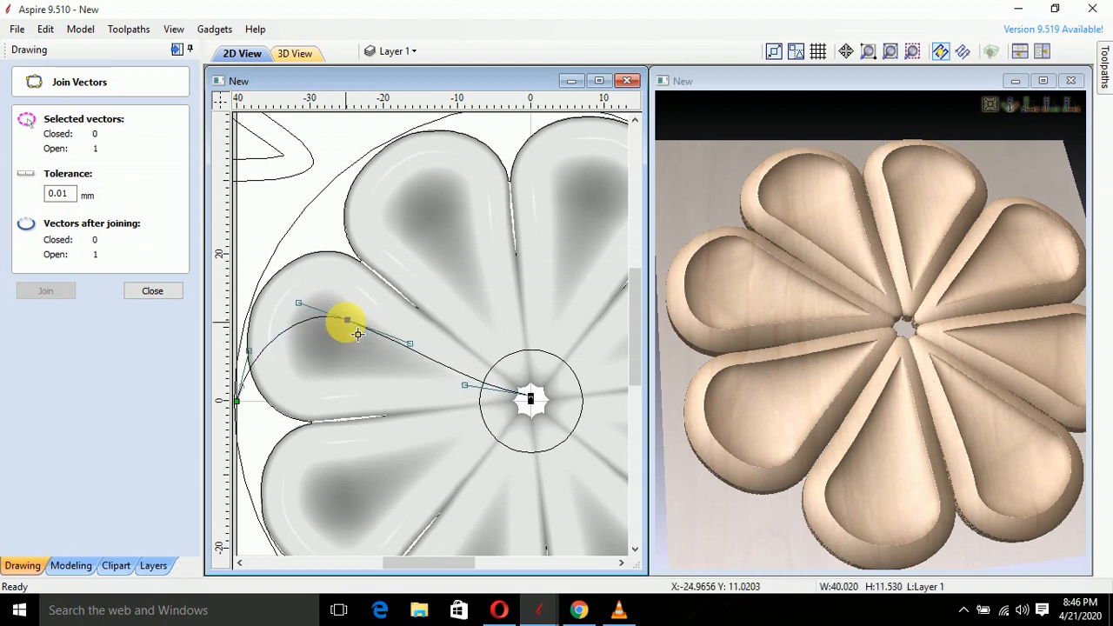
{"action": "left_click", "coordinate": [348, 322]}
{"action": "left_click_drag", "start_coordinate": [402, 352], "coordinate": [400, 353]}
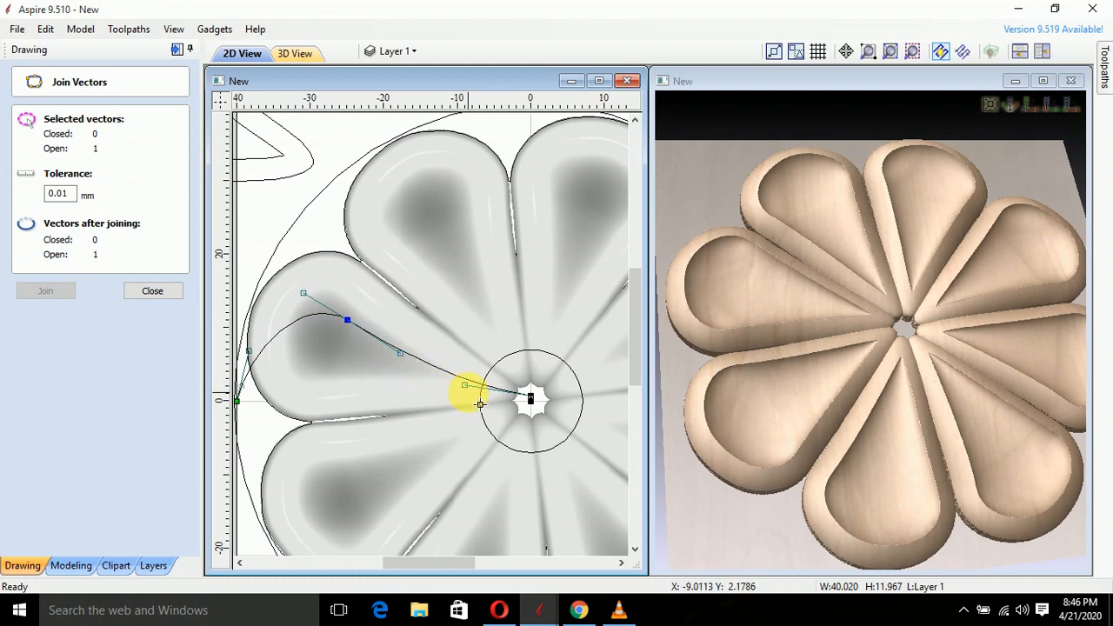
{"action": "left_click_drag", "start_coordinate": [464, 385], "coordinate": [427, 396]}
{"action": "scroll", "coordinate": [541, 402], "scroll_direction": "up", "scroll_amount": 3}
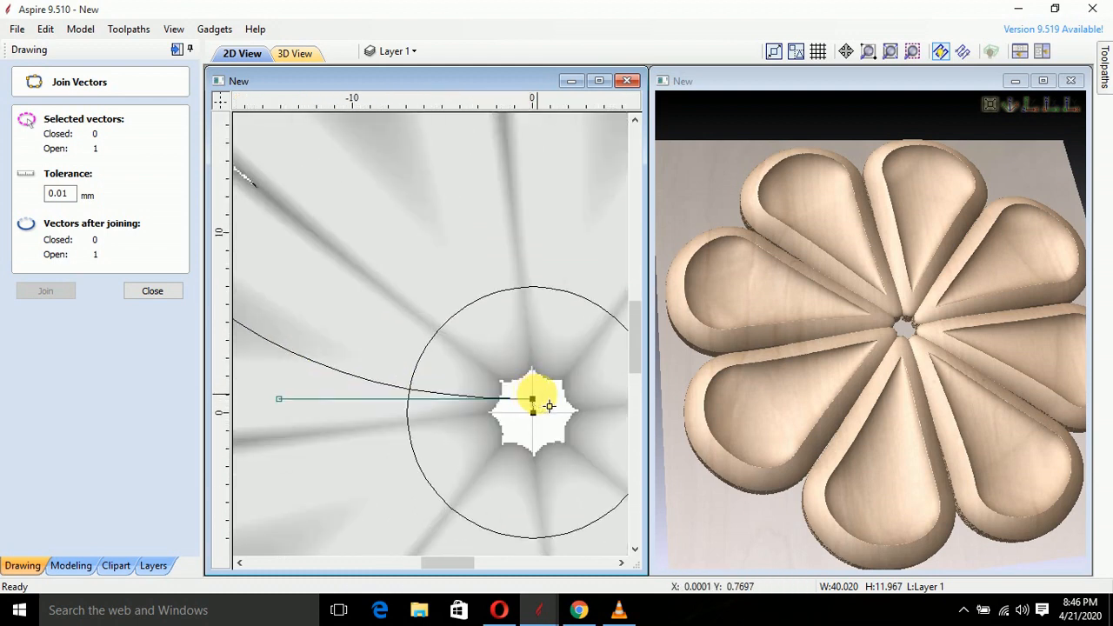
{"action": "left_click", "coordinate": [510, 413]}
Move the edited profile off the flower to the empty area left of the job
{"action": "scroll", "coordinate": [533, 393], "scroll_direction": "down", "scroll_amount": 4}
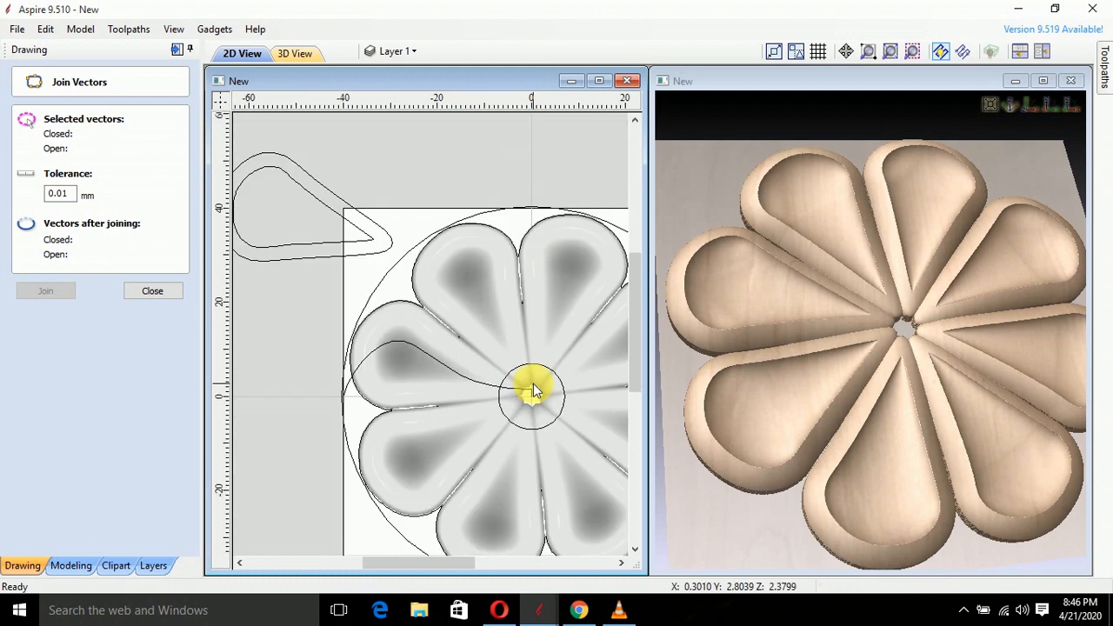
{"action": "left_click", "coordinate": [531, 396]}
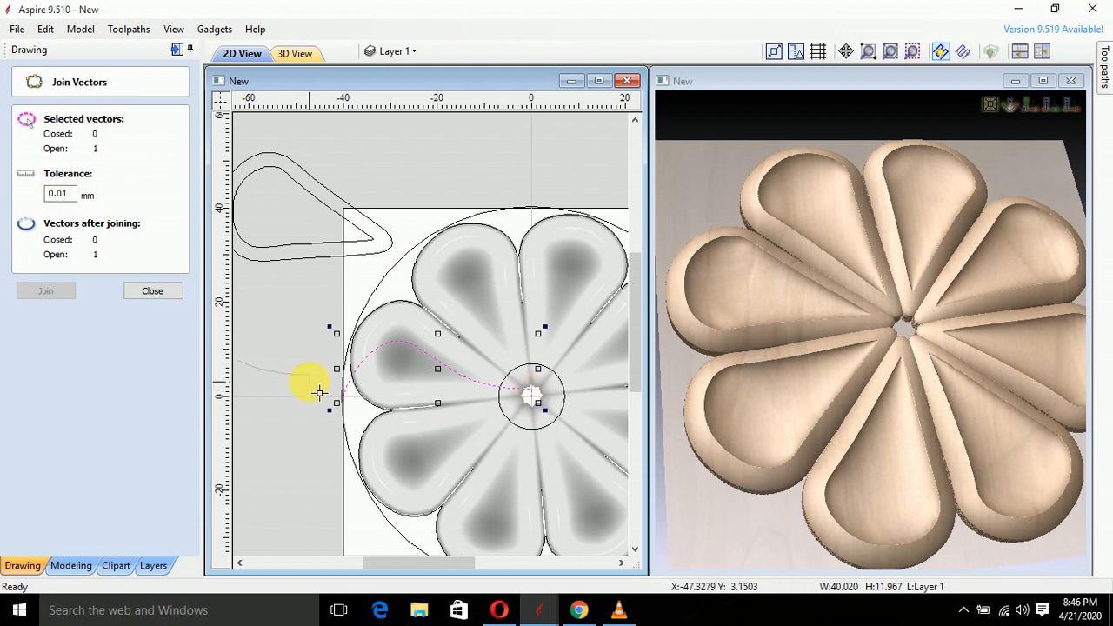
{"action": "scroll", "coordinate": [320, 402], "scroll_direction": "down", "scroll_amount": 2}
Select the outer circle and the small centre circle, and hide the petal group component
{"action": "left_click", "coordinate": [390, 484]}
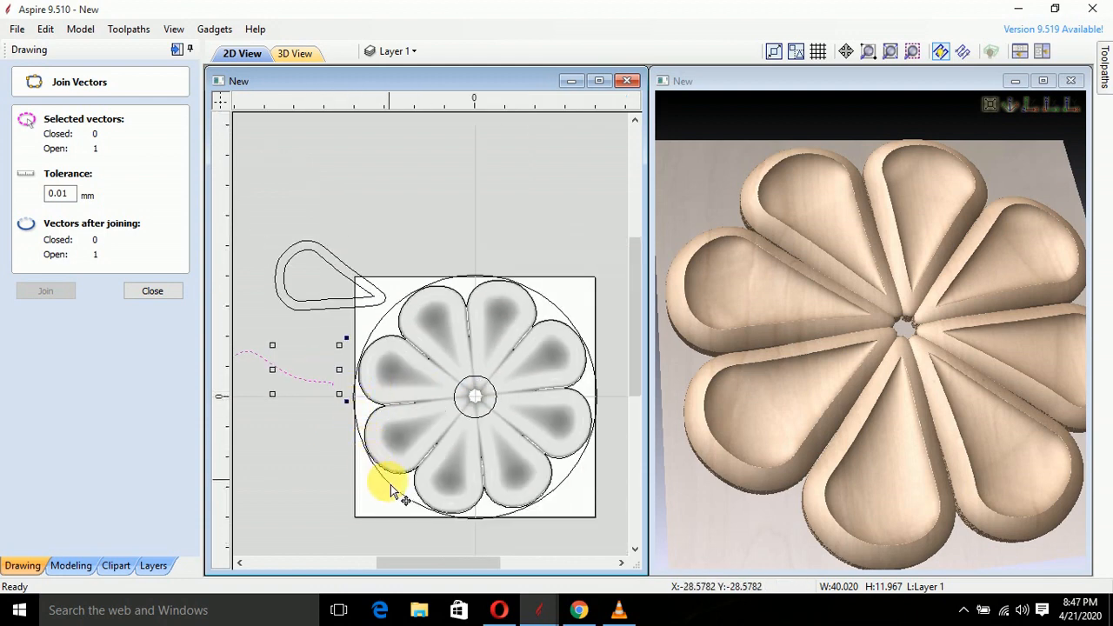
{"action": "left_click", "coordinate": [471, 423], "text": "shift"}
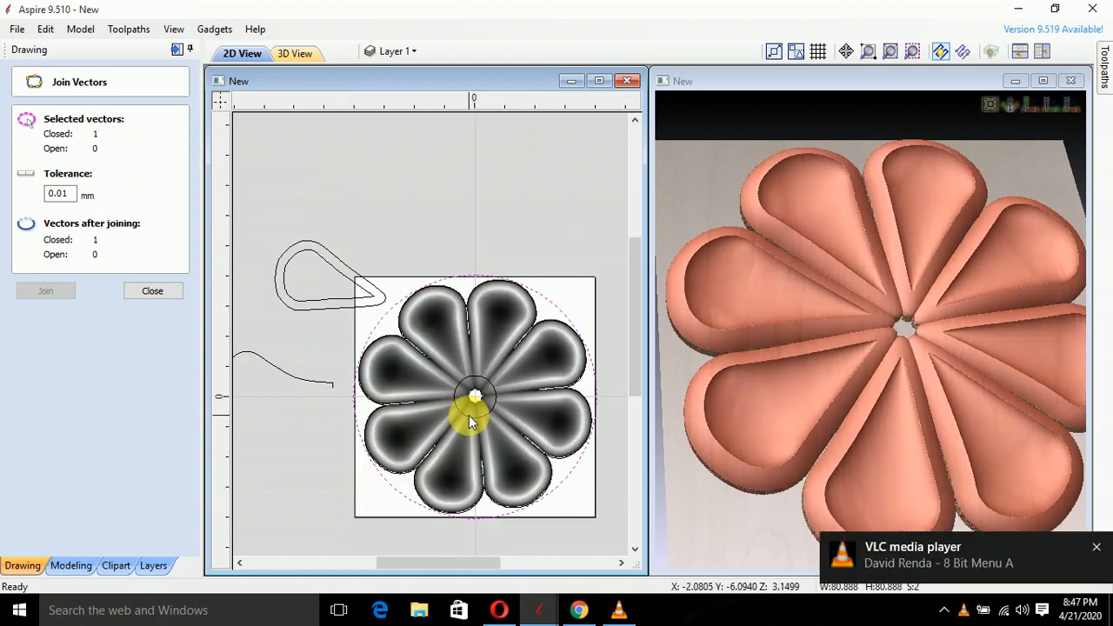
{"action": "left_click", "coordinate": [154, 293]}
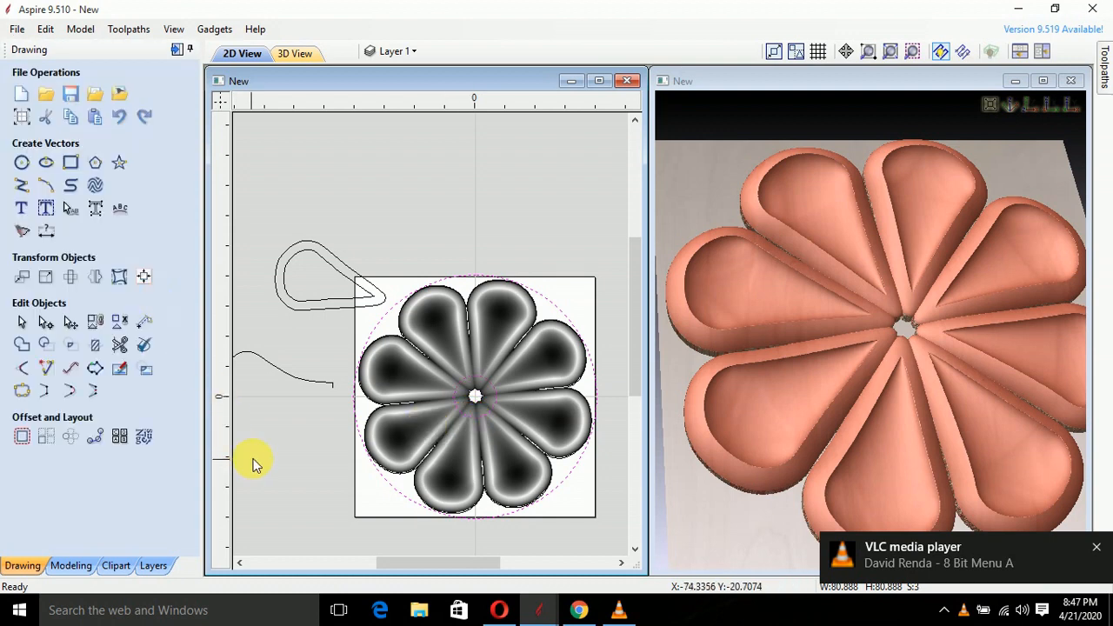
{"action": "left_click", "coordinate": [68, 566]}
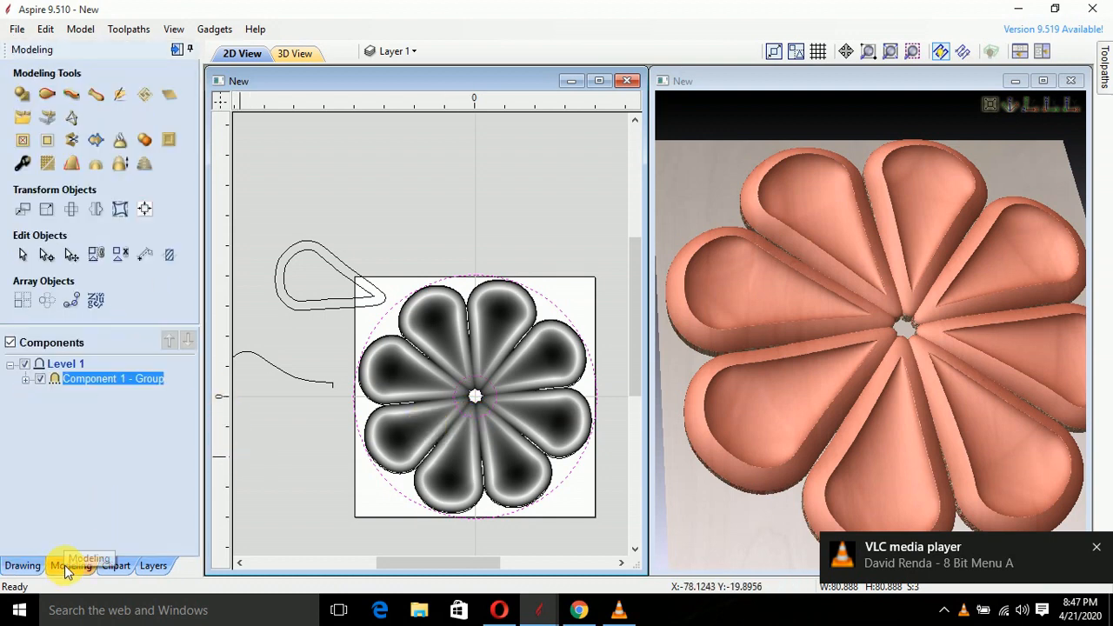
{"action": "left_click", "coordinate": [40, 380]}
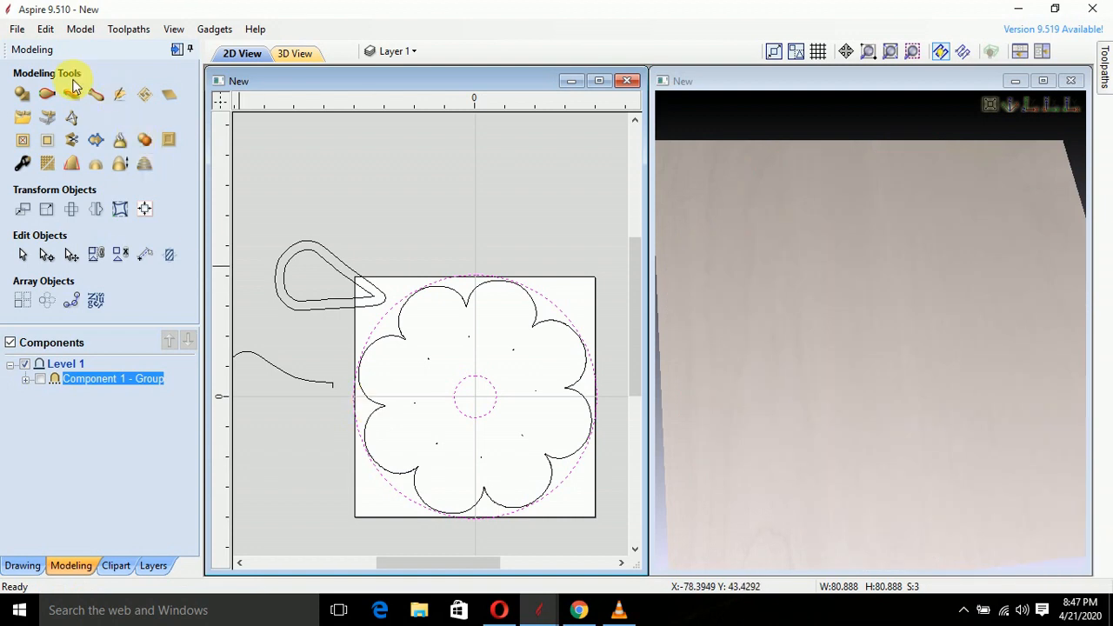
Create a two rail sweep between the outer and centre circles using the profile, sweeping between spans and scaled to an exact height of 6.0 mm
{"action": "left_click", "coordinate": [47, 93]}
{"action": "left_click", "coordinate": [152, 132]}
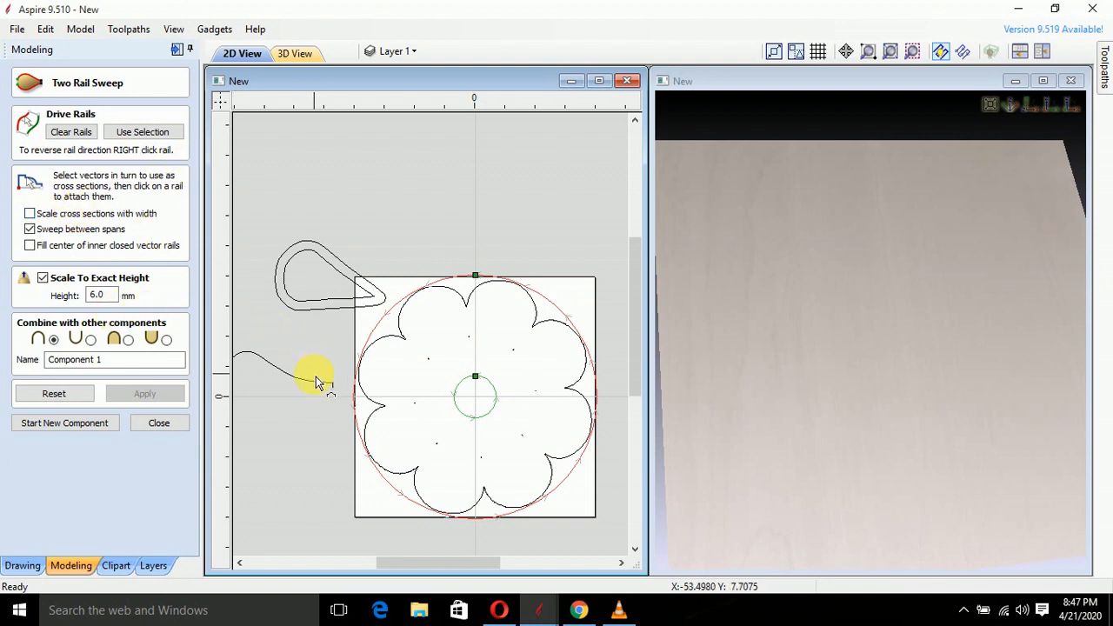
{"action": "left_click", "coordinate": [315, 394]}
{"action": "left_click", "coordinate": [139, 393]}
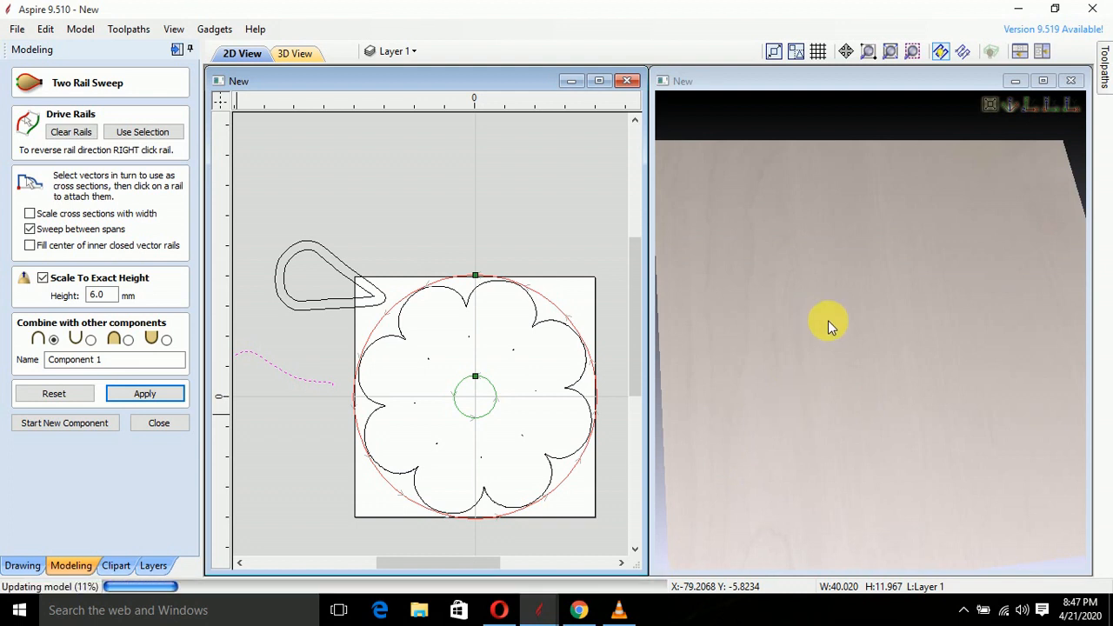
{"action": "mouse_move", "coordinate": [828, 320]}
{"action": "left_mouse_down"}
{"action": "mouse_move", "coordinate": [888, 276]}
{"action": "mouse_move", "coordinate": [802, 376]}
{"action": "mouse_move", "coordinate": [873, 377]}
{"action": "left_mouse_up"}
{"action": "left_click", "coordinate": [157, 423]}
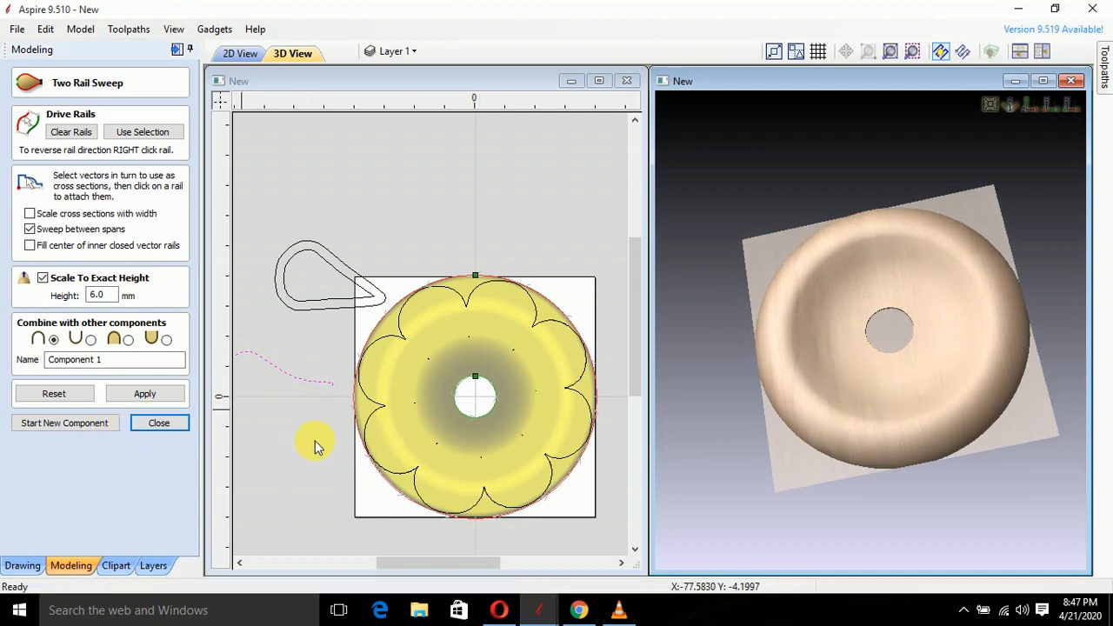
Clear the swept component's area outside the scalloped flower boundary
{"action": "left_click", "coordinate": [391, 424]}
{"action": "left_click", "coordinate": [48, 141]}
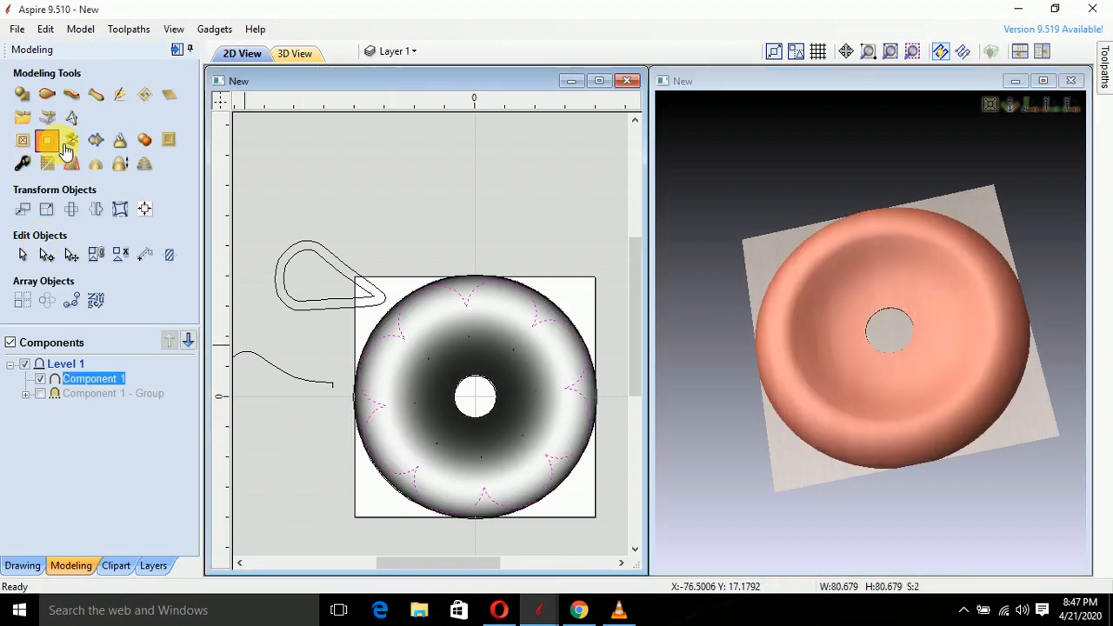
{"action": "left_click", "coordinate": [507, 359]}
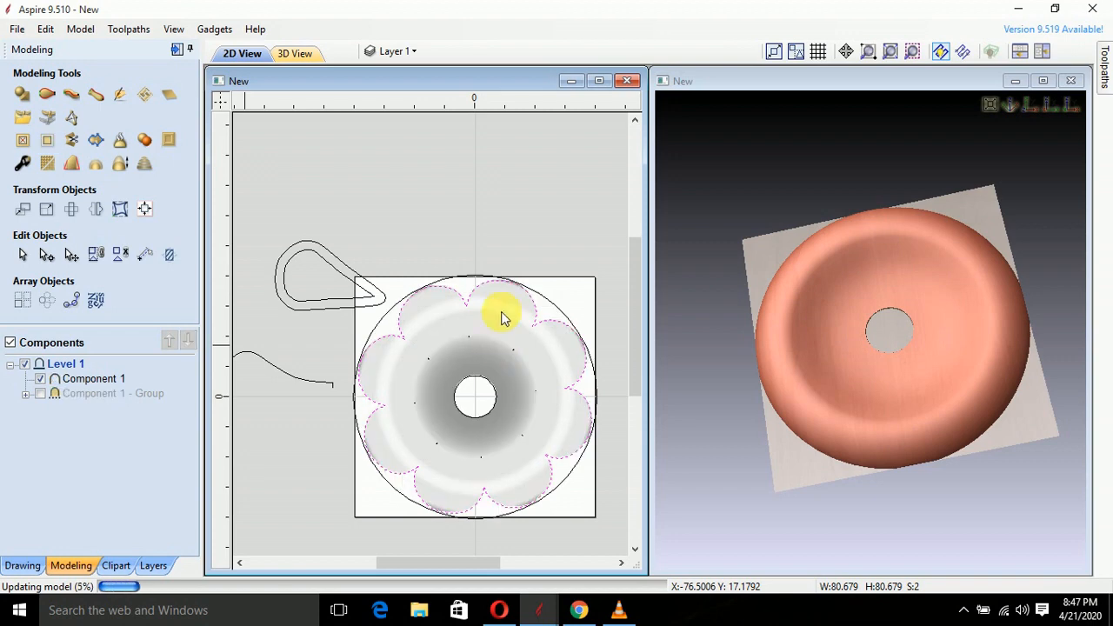
{"action": "left_click", "coordinate": [925, 361]}
{"action": "left_click_drag", "start_coordinate": [924, 361], "coordinate": [834, 337]}
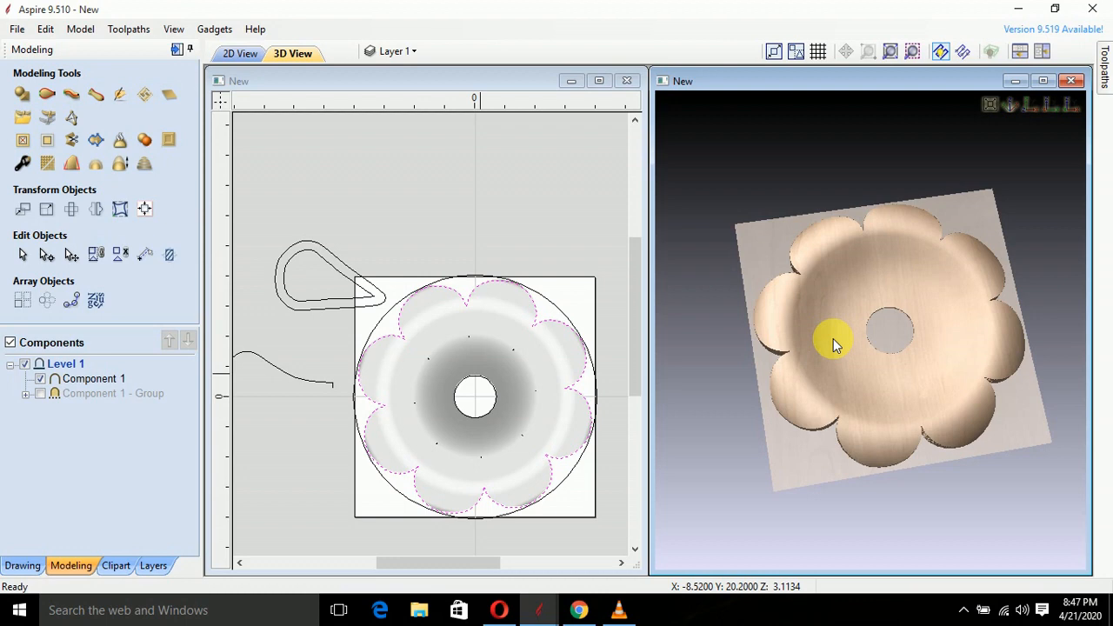
{"action": "left_click_drag", "start_coordinate": [833, 339], "coordinate": [89, 526]}
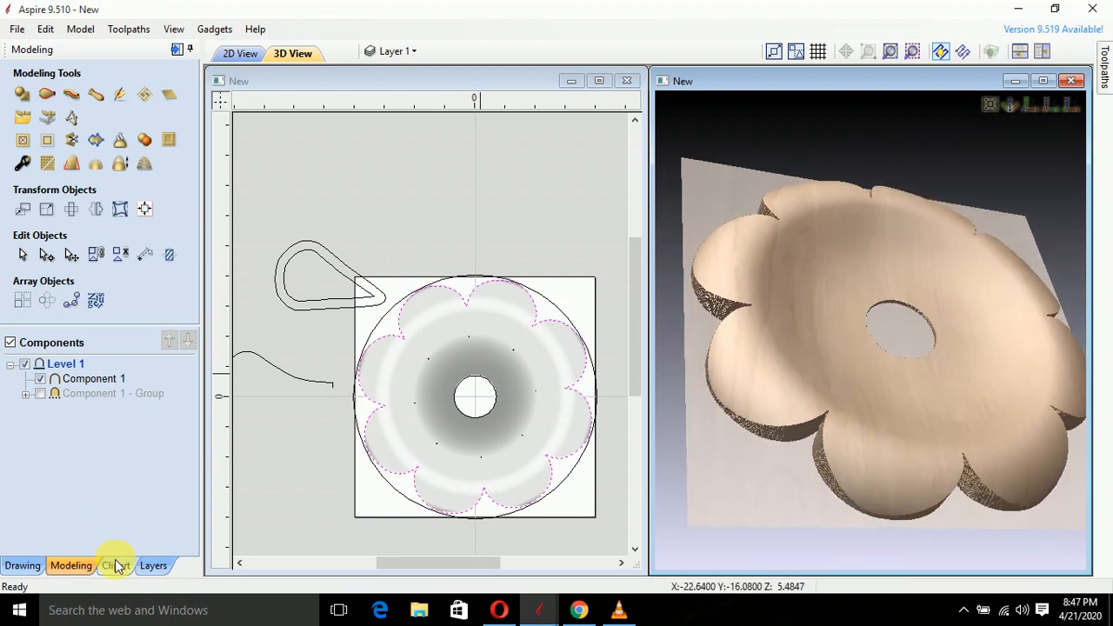
Show the petal group component again together with the trimmed sweep
{"action": "left_click", "coordinate": [40, 394]}
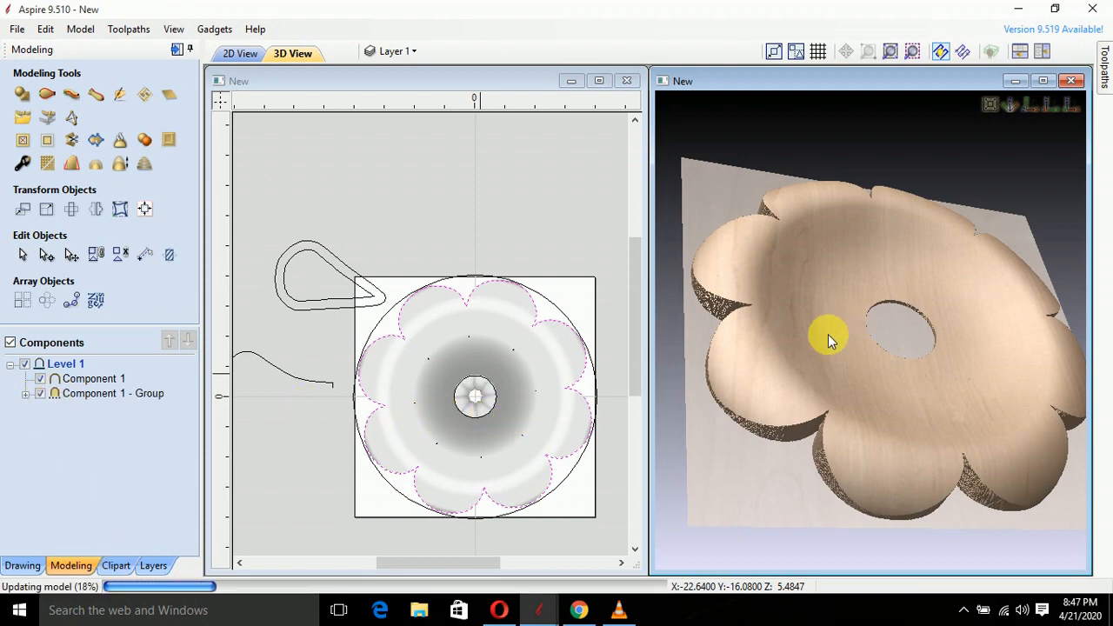
{"action": "left_click_drag", "start_coordinate": [828, 334], "coordinate": [881, 367]}
{"action": "scroll", "coordinate": [886, 365], "scroll_direction": "up", "scroll_amount": 4}
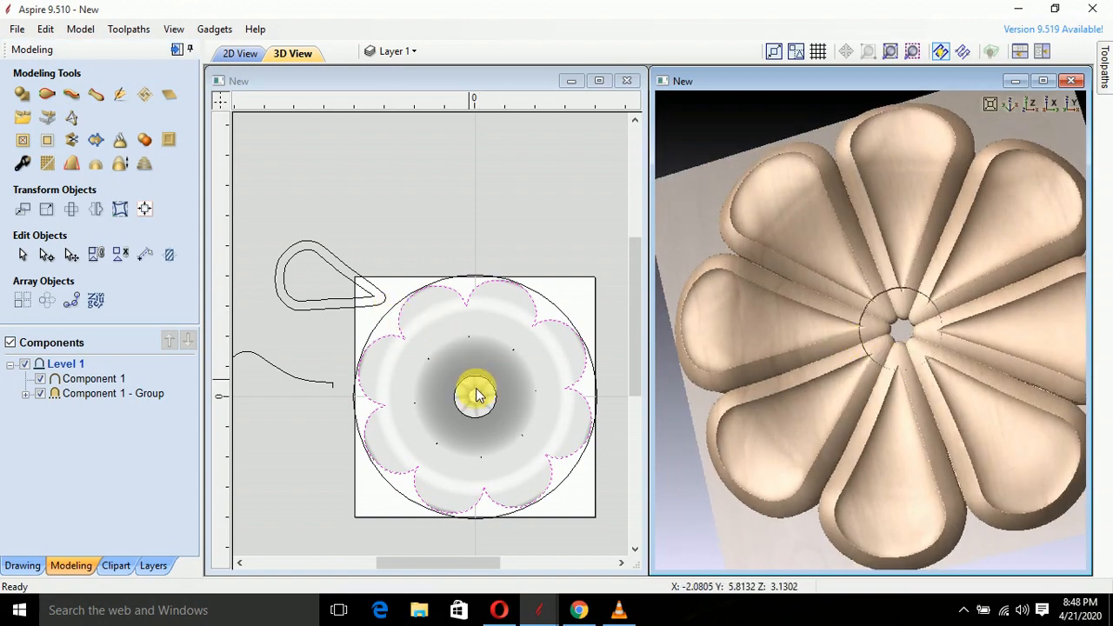
Enlarge the centre circle about its middle to a diameter of about 20 mm
{"action": "scroll", "coordinate": [474, 396], "scroll_direction": "up", "scroll_amount": 3}
{"action": "left_click", "coordinate": [464, 437]}
{"action": "left_click", "coordinate": [466, 437]}
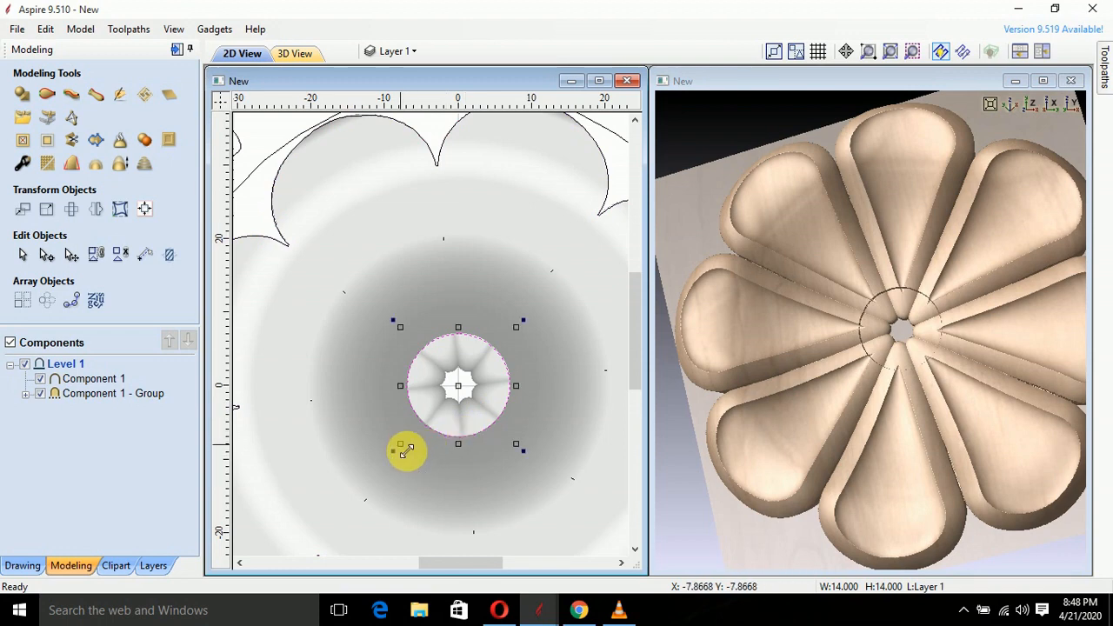
{"action": "left_click_drag", "start_coordinate": [404, 451], "coordinate": [385, 464], "text": "shift"}
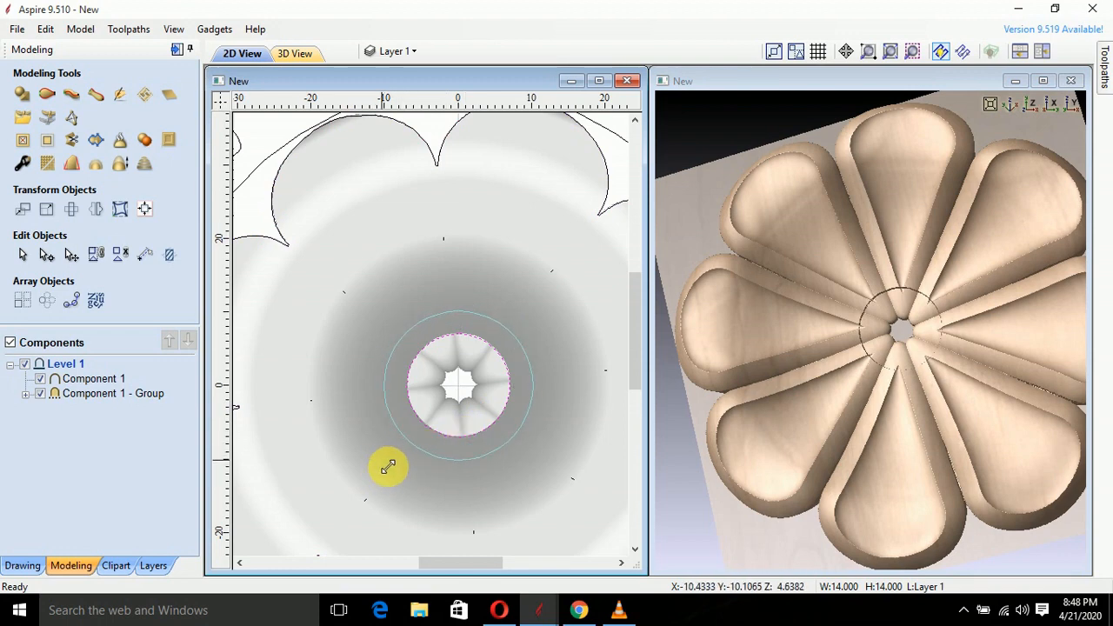
{"action": "left_click", "coordinate": [464, 387]}
{"action": "scroll", "coordinate": [464, 387], "scroll_direction": "down", "scroll_amount": 3}
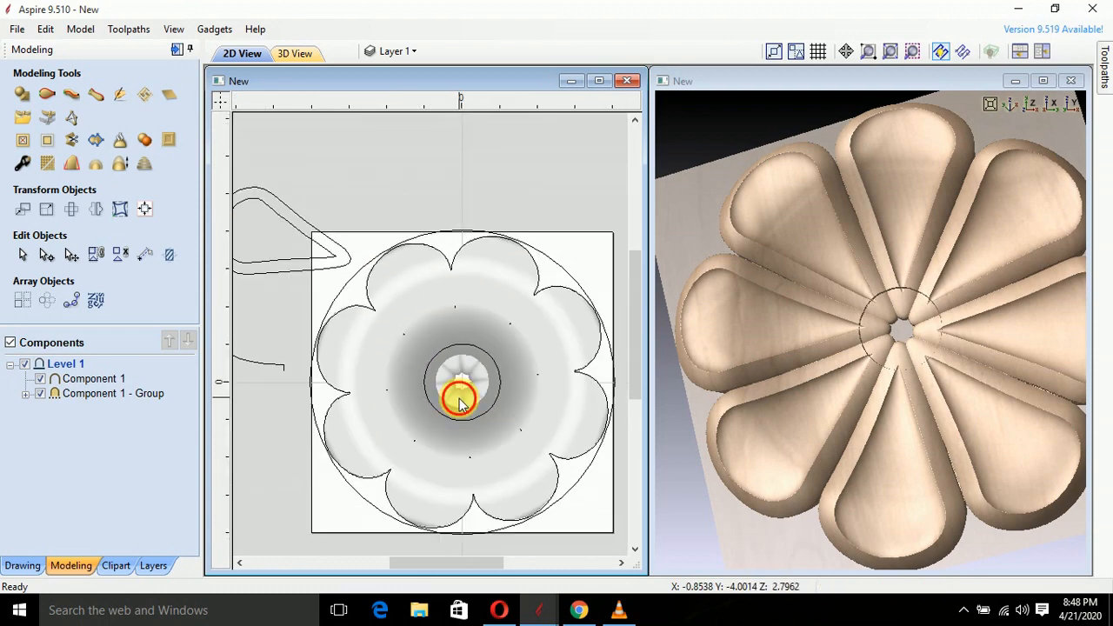
Create a rounded shape from the centre circle with a 90° angle, 4 mm base height and exact 6 mm final height
{"action": "left_click", "coordinate": [25, 94]}
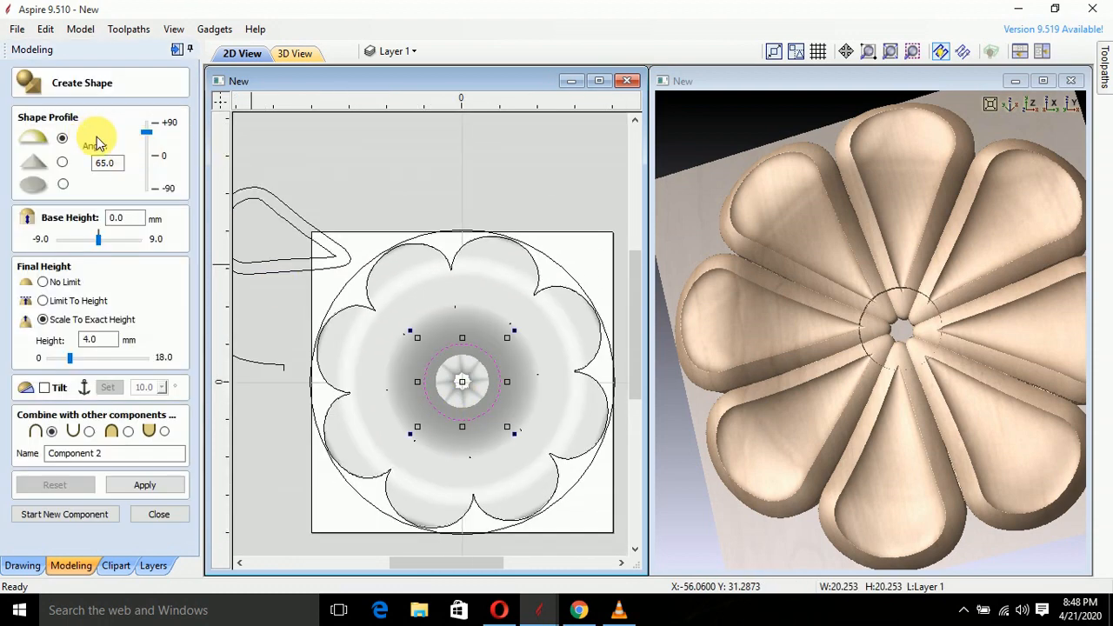
{"action": "left_click_drag", "start_coordinate": [147, 137], "coordinate": [148, 113]}
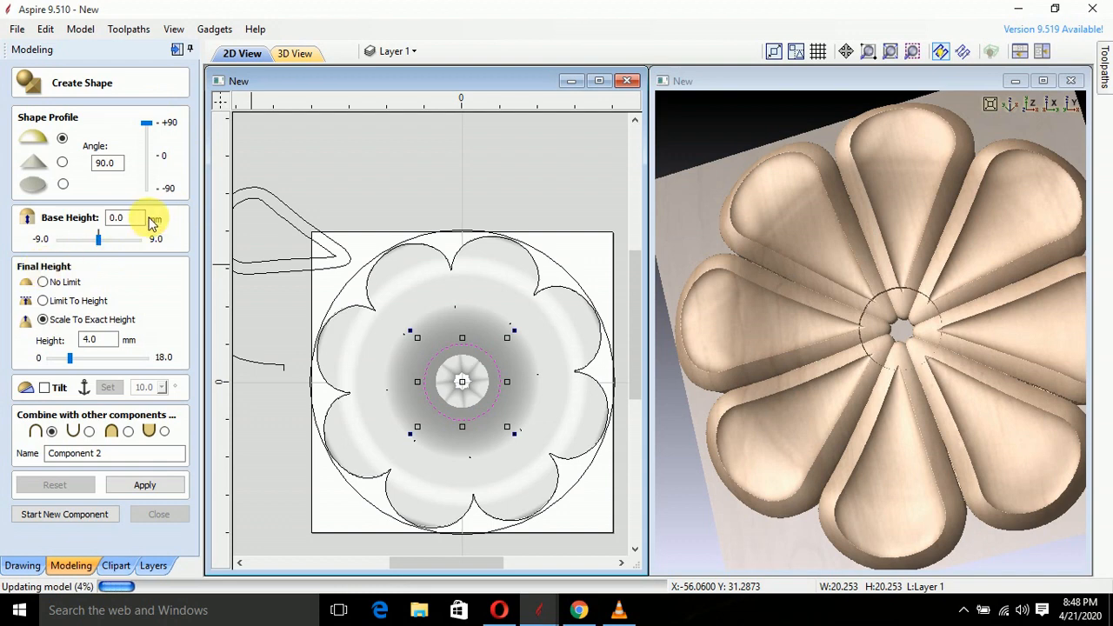
{"action": "double_click", "coordinate": [102, 342]}
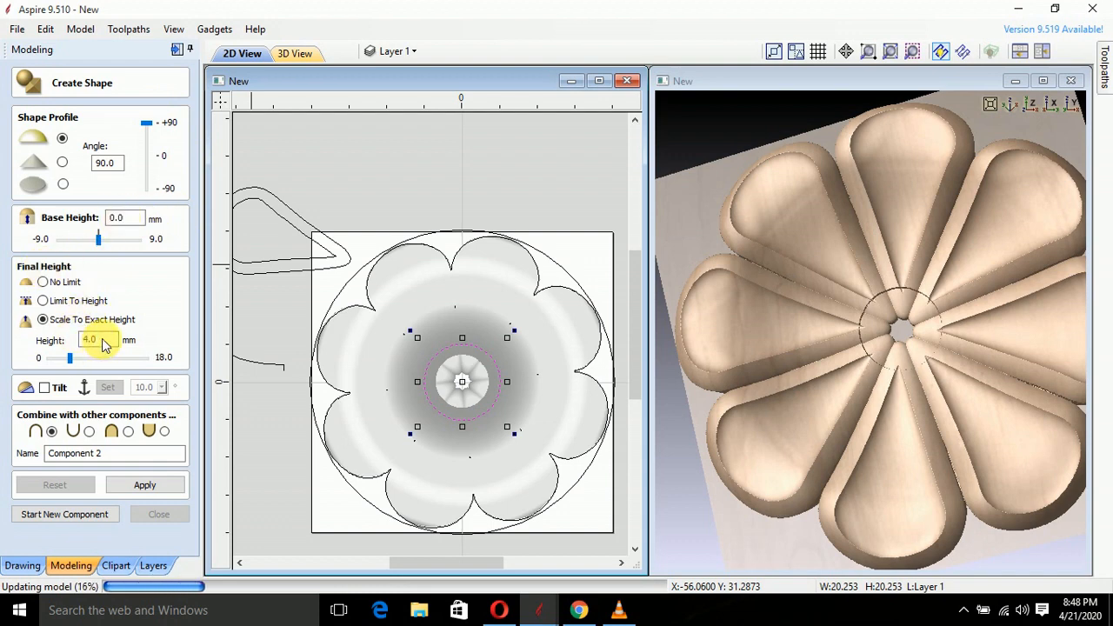
{"action": "type", "text": "6"}
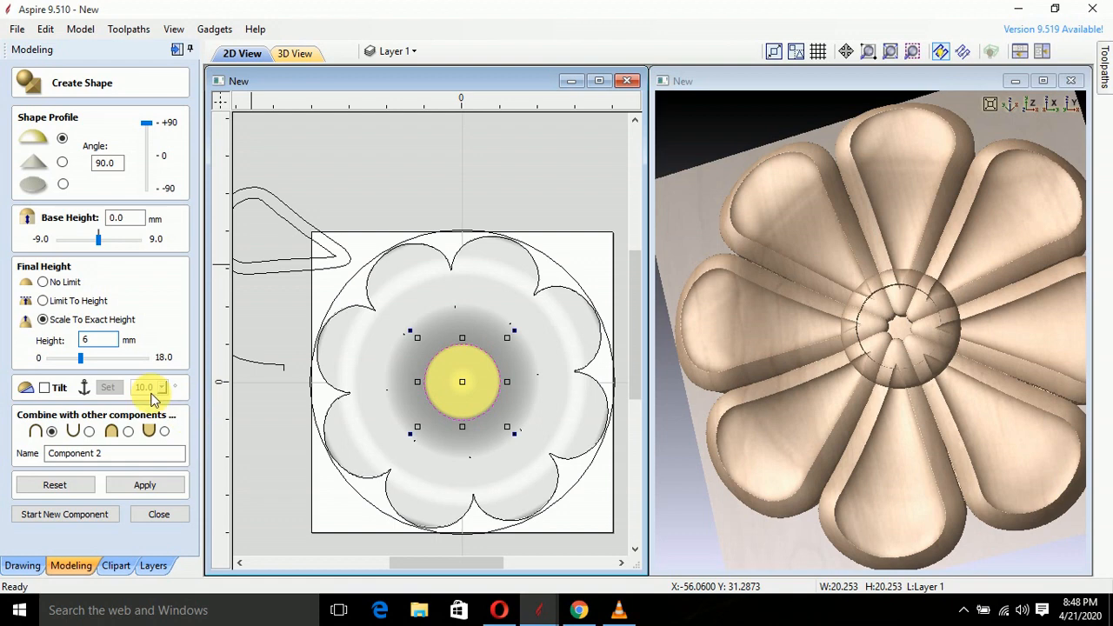
{"action": "double_click", "coordinate": [130, 217]}
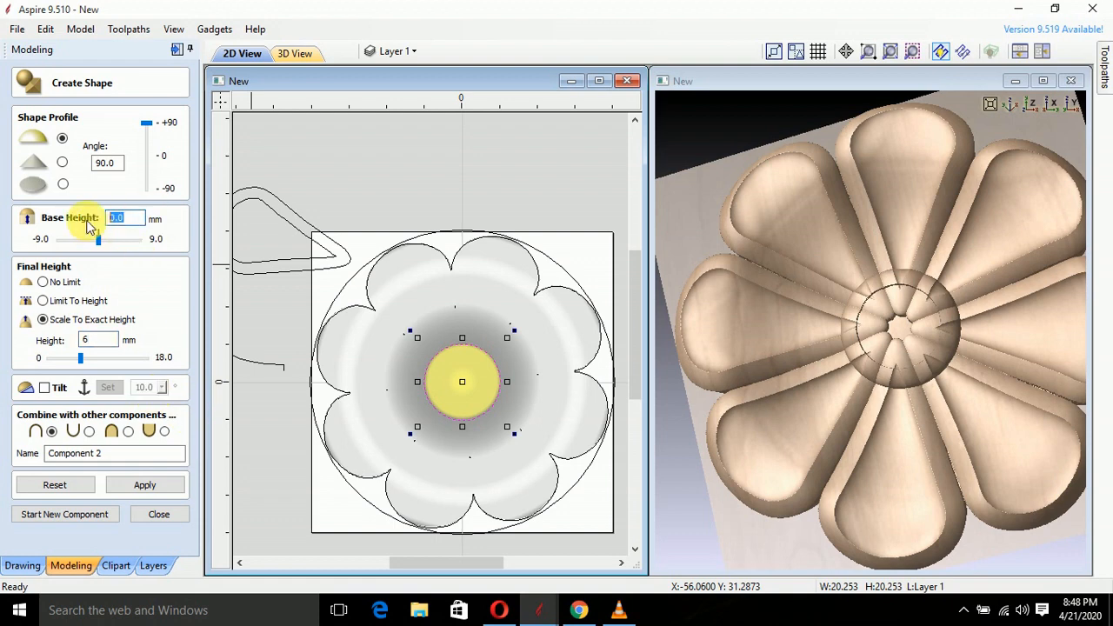
{"action": "type", "text": "4"}
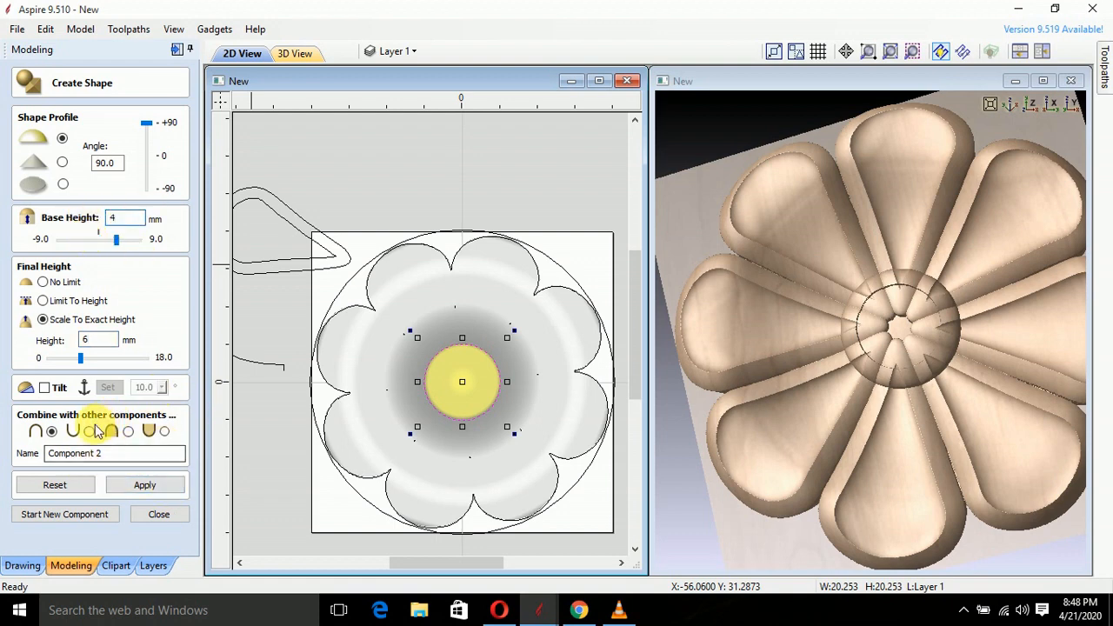
{"action": "left_click", "coordinate": [155, 486]}
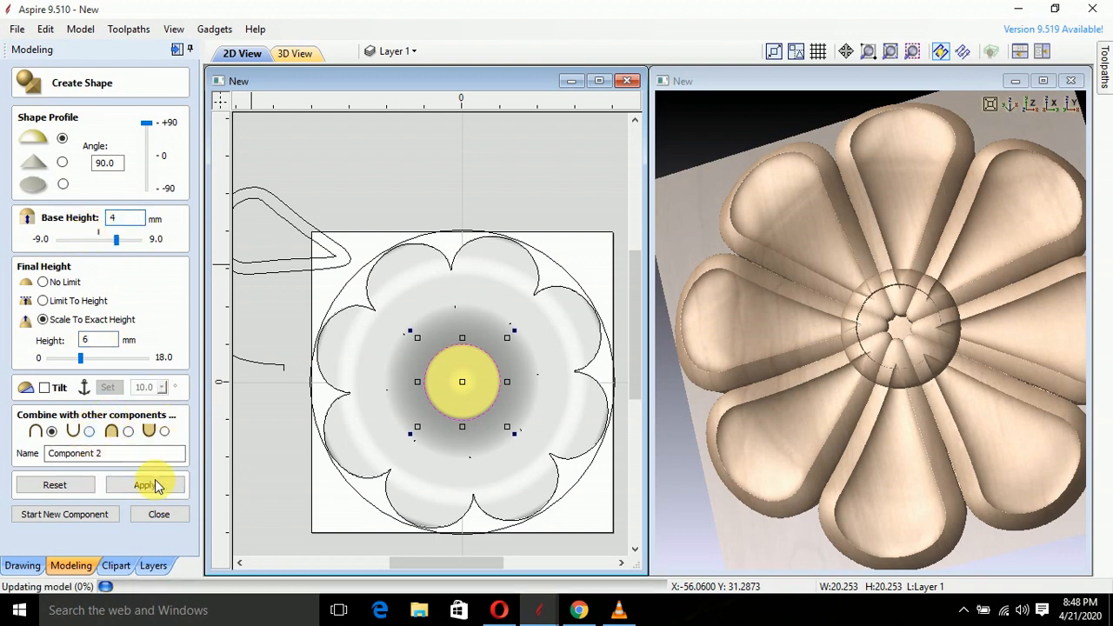
Switch the centre dome's combine mode to Merge, reapply it and inspect the finished flower in 3D
{"action": "left_click", "coordinate": [128, 432]}
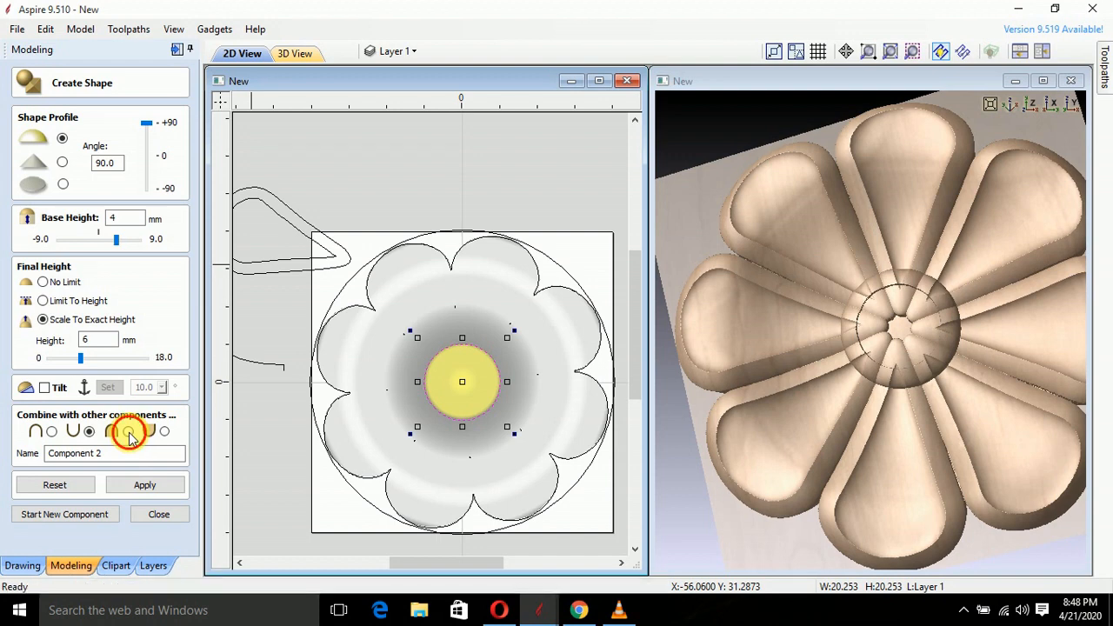
{"action": "left_click", "coordinate": [145, 492]}
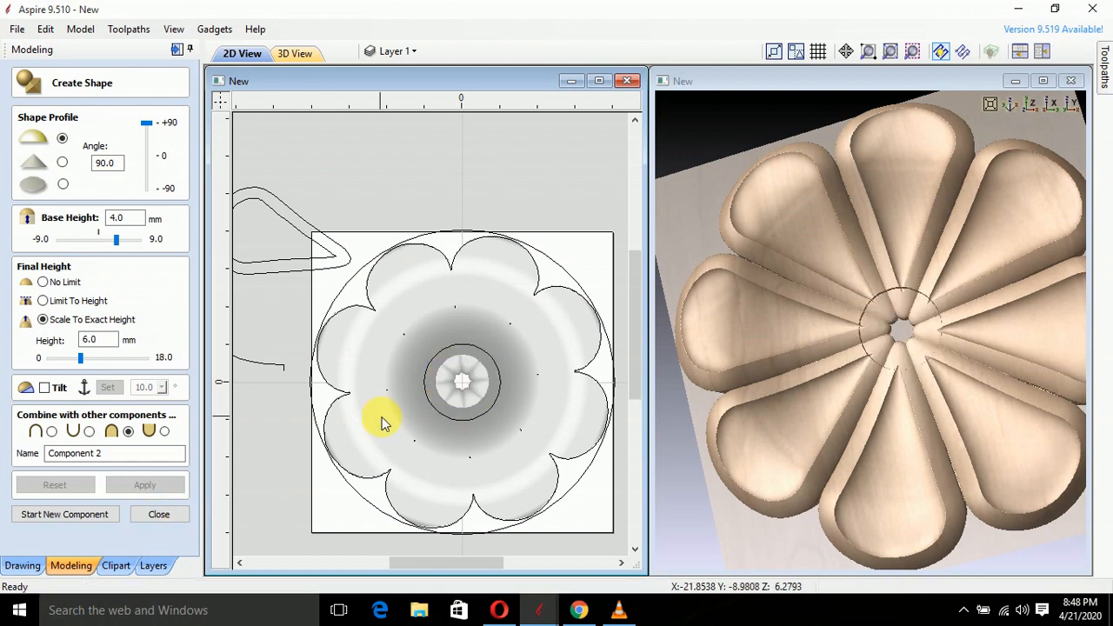
{"action": "left_click", "coordinate": [178, 487]}
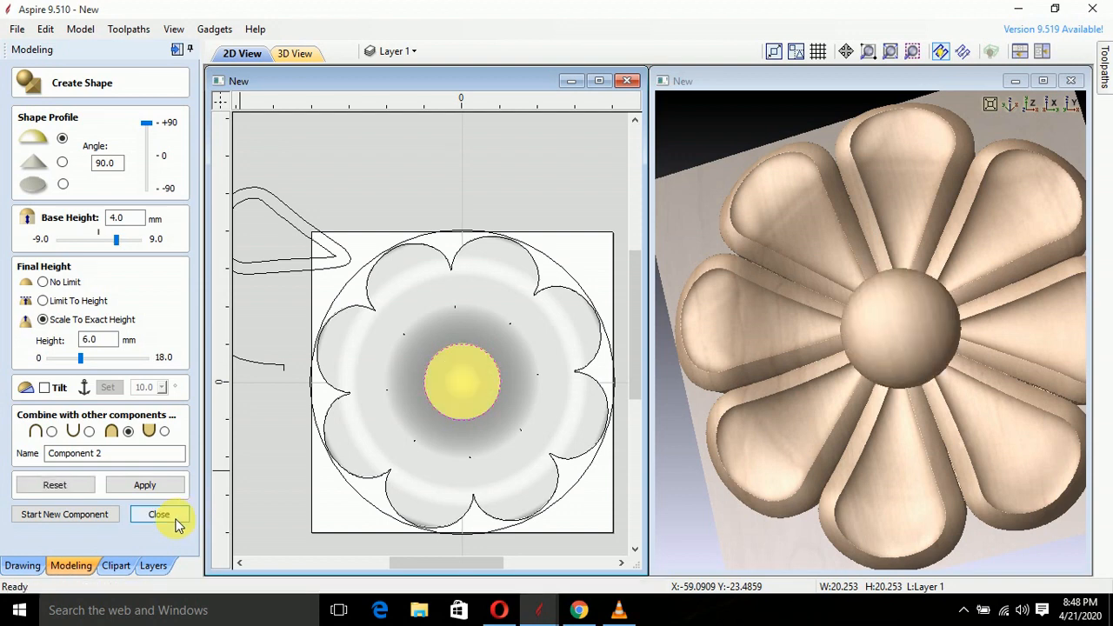
{"action": "key", "text": "Return"}
{"action": "scroll", "coordinate": [758, 371], "scroll_direction": "up", "scroll_amount": 5}
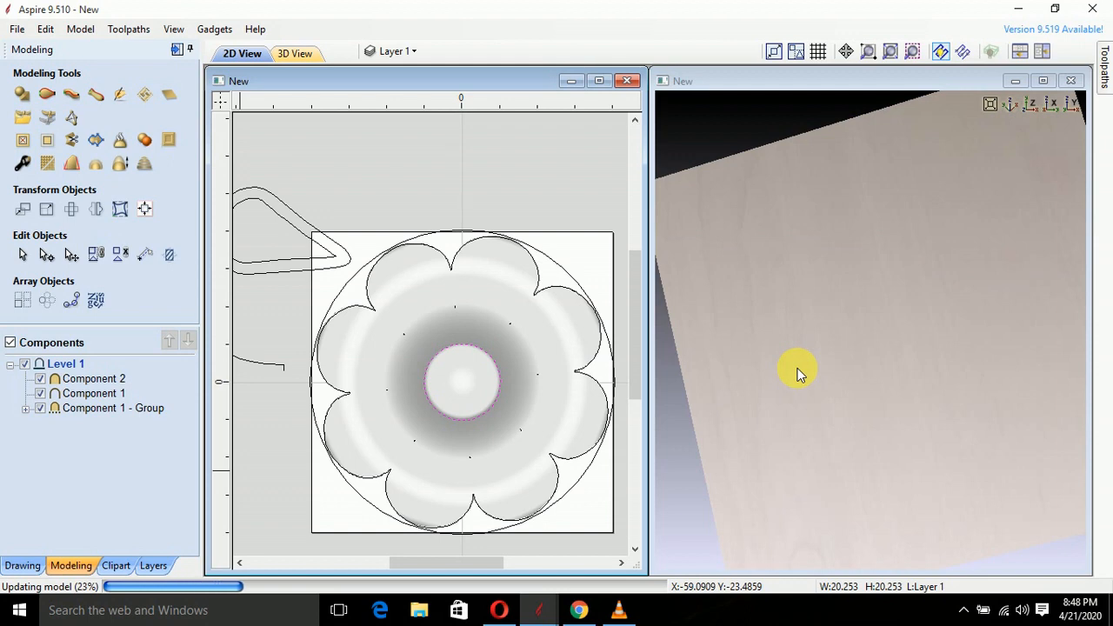
{"action": "scroll", "coordinate": [795, 372], "scroll_direction": "down", "scroll_amount": 5}
{"action": "mouse_move", "coordinate": [935, 290]}
{"action": "left_mouse_down"}
{"action": "mouse_move", "coordinate": [938, 262]}
{"action": "mouse_move", "coordinate": [959, 273]}
{"action": "mouse_move", "coordinate": [810, 410]}
{"action": "mouse_move", "coordinate": [882, 360]}
{"action": "mouse_move", "coordinate": [927, 304]}
{"action": "left_mouse_up"}
{"action": "scroll", "coordinate": [881, 383], "scroll_direction": "up", "scroll_amount": 3}
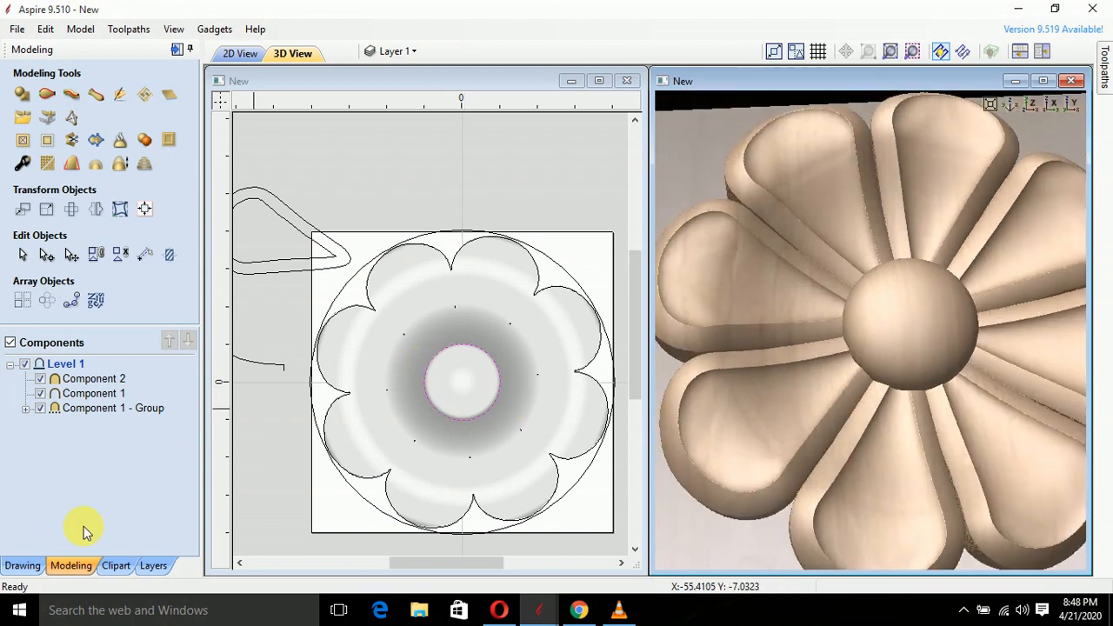
Group the trimmed sweep component together with the eight-petal group component, leaving the centre dome separate
{"action": "left_click", "coordinate": [23, 566]}
{"action": "scroll", "coordinate": [452, 381], "scroll_direction": "up", "scroll_amount": 2}
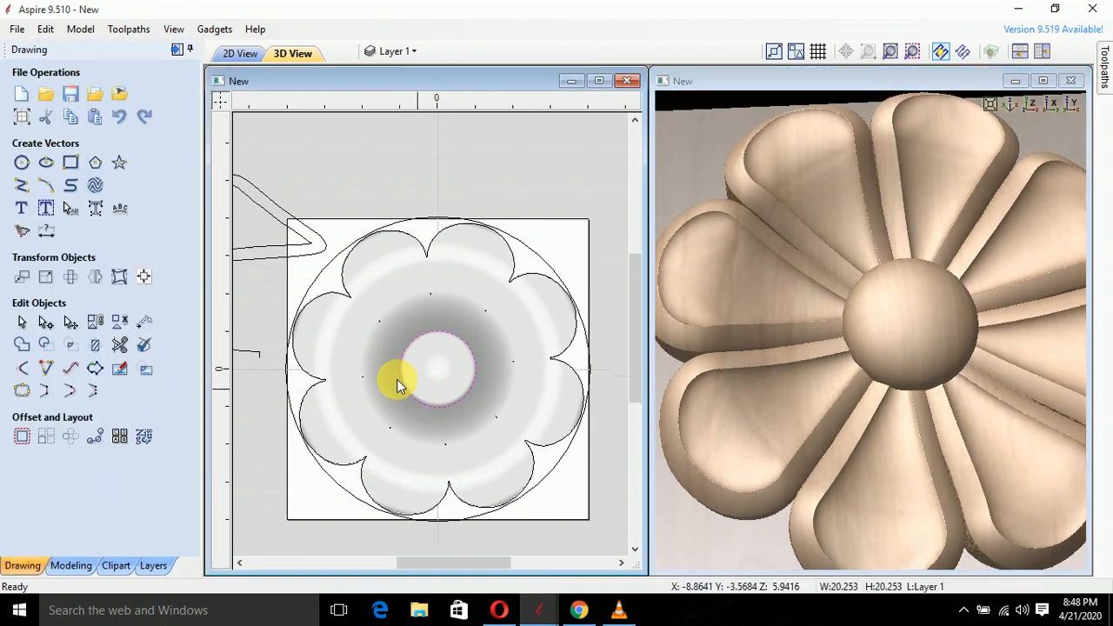
{"action": "left_click", "coordinate": [71, 565]}
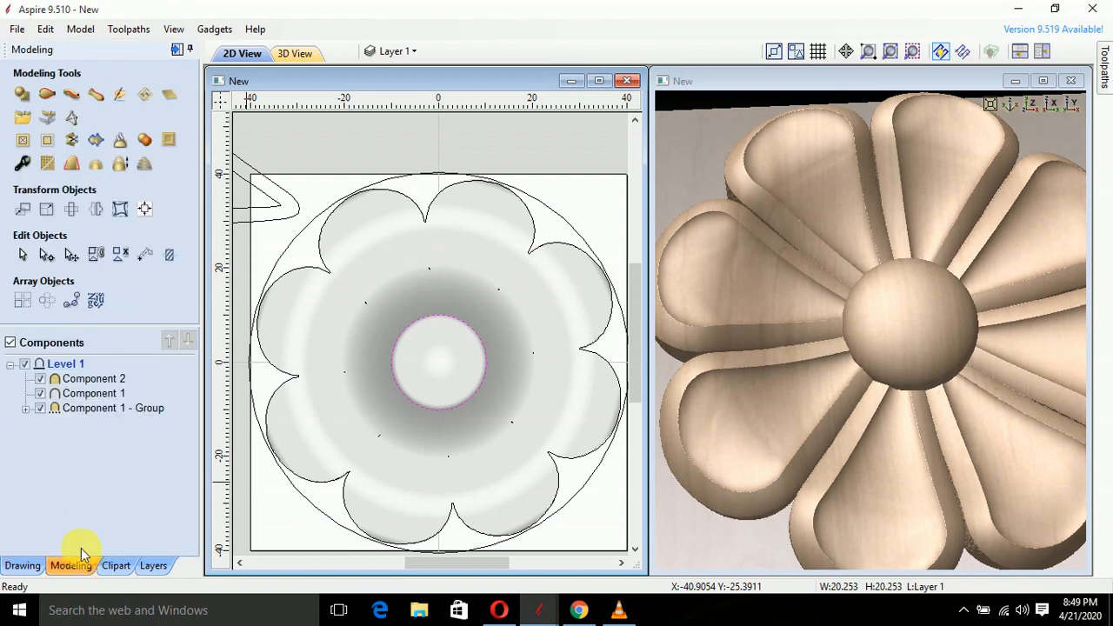
{"action": "left_click", "coordinate": [79, 394]}
{"action": "left_click", "coordinate": [92, 379], "text": "shift"}
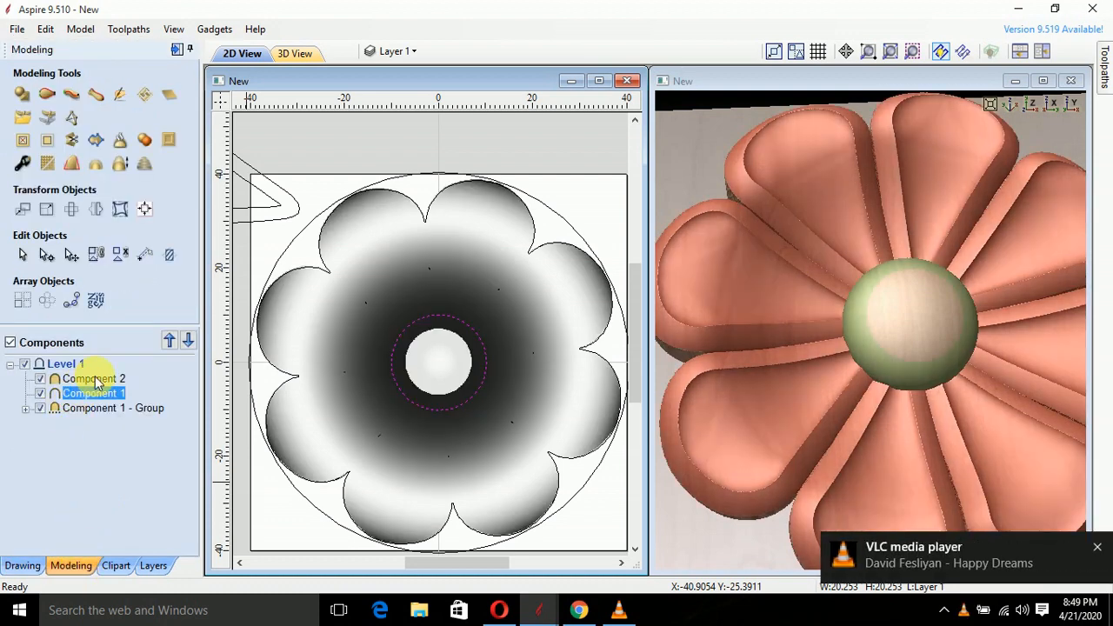
{"action": "key", "text": "Escape"}
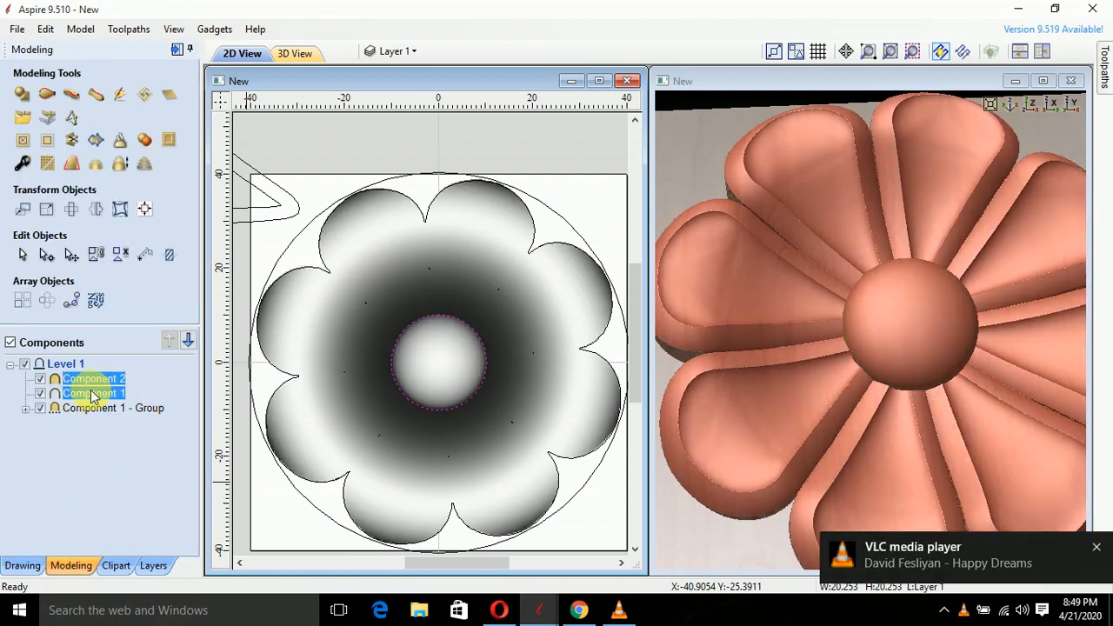
{"action": "left_click", "coordinate": [80, 409]}
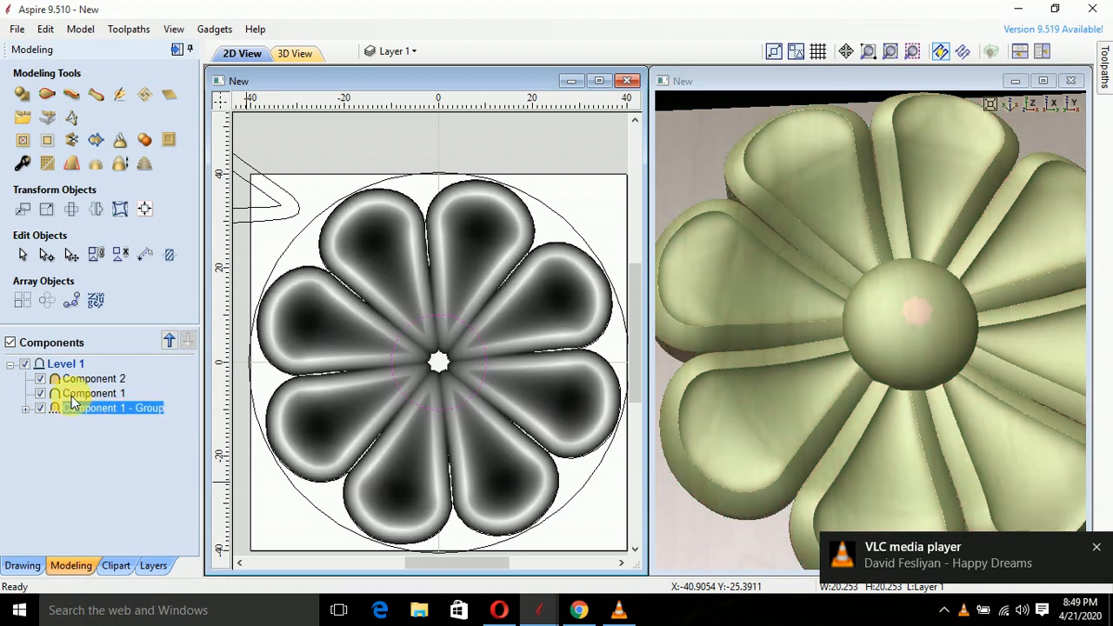
{"action": "left_click", "coordinate": [78, 393], "text": "shift"}
{"action": "right_click", "coordinate": [332, 424]}
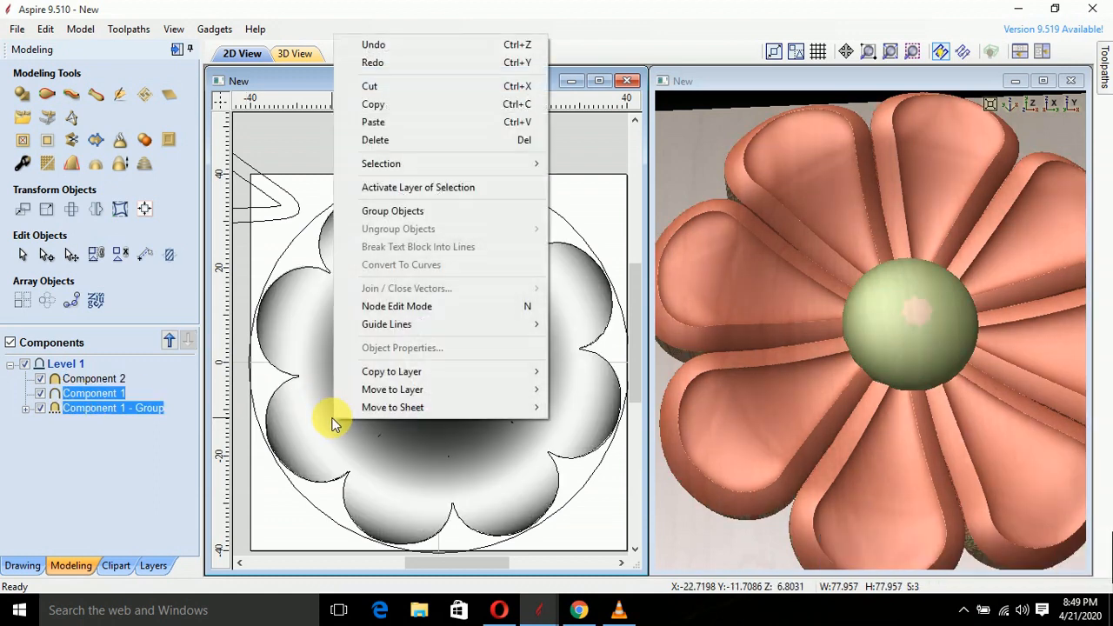
{"action": "left_click", "coordinate": [406, 214]}
{"action": "left_click", "coordinate": [570, 331]}
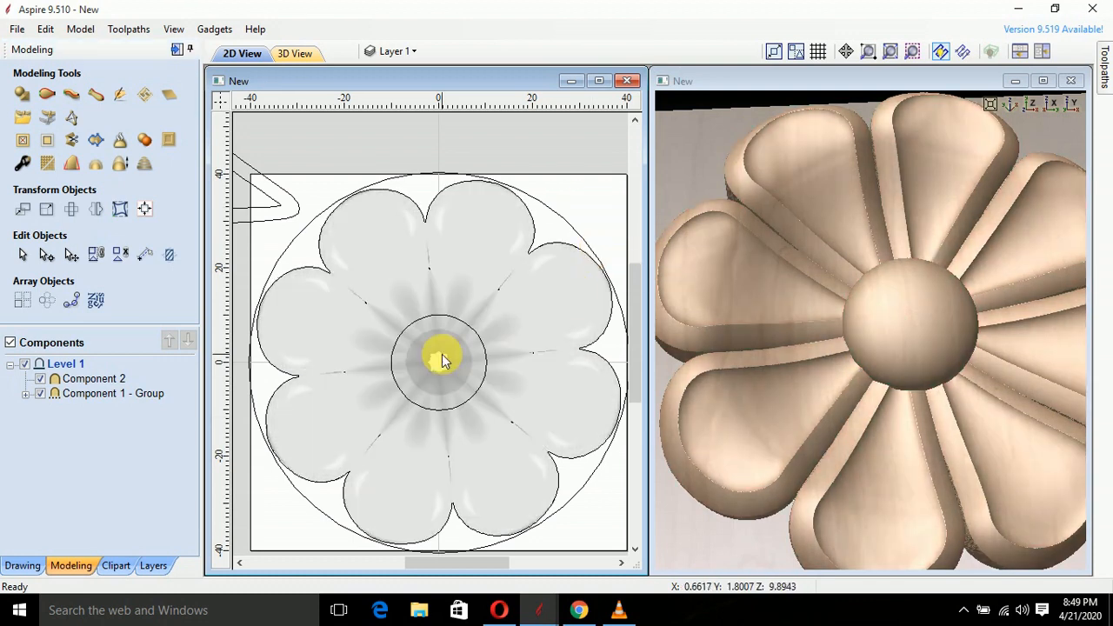
Draw a straight diagonal line about 20.25 mm long across the centre circle through its middle
{"action": "left_click", "coordinate": [441, 361]}
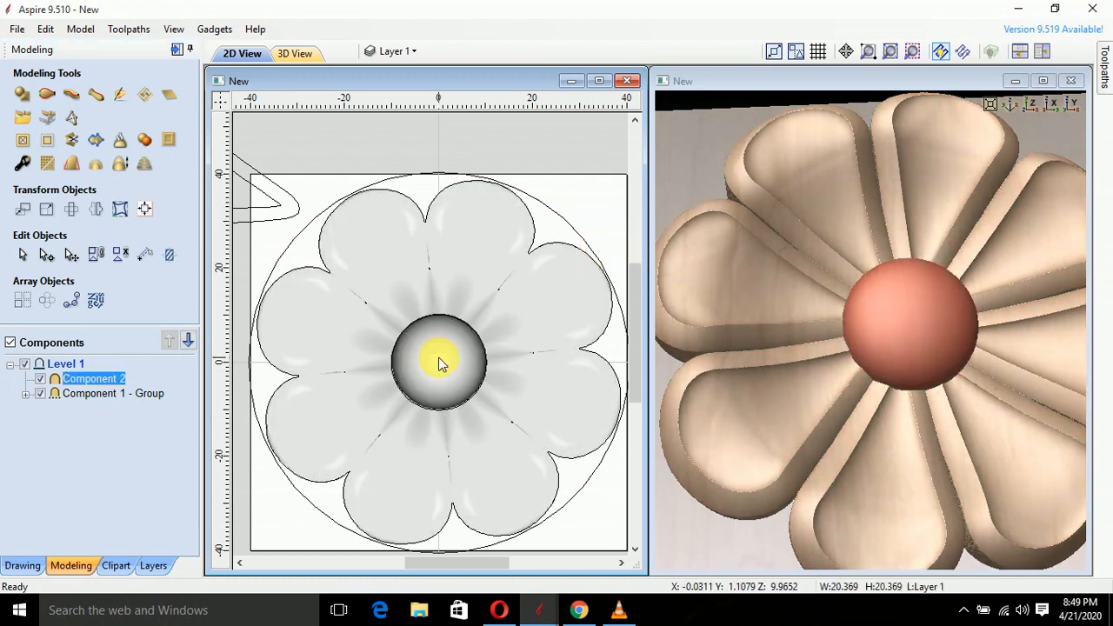
{"action": "scroll", "coordinate": [449, 372], "scroll_direction": "up", "scroll_amount": 2}
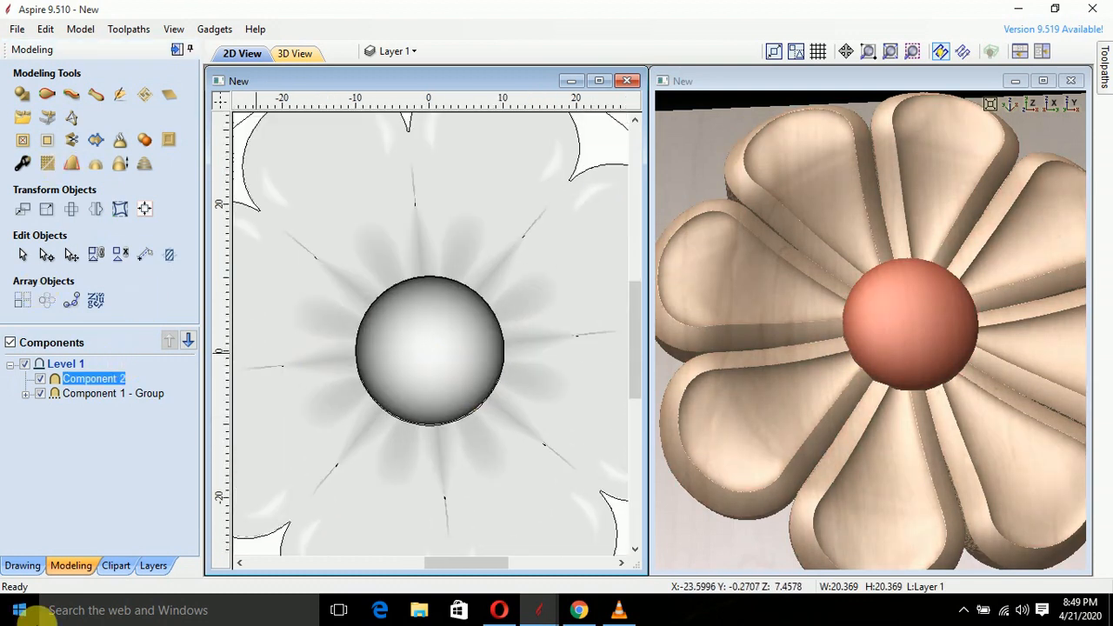
{"action": "left_click", "coordinate": [22, 566]}
{"action": "left_click", "coordinate": [32, 186]}
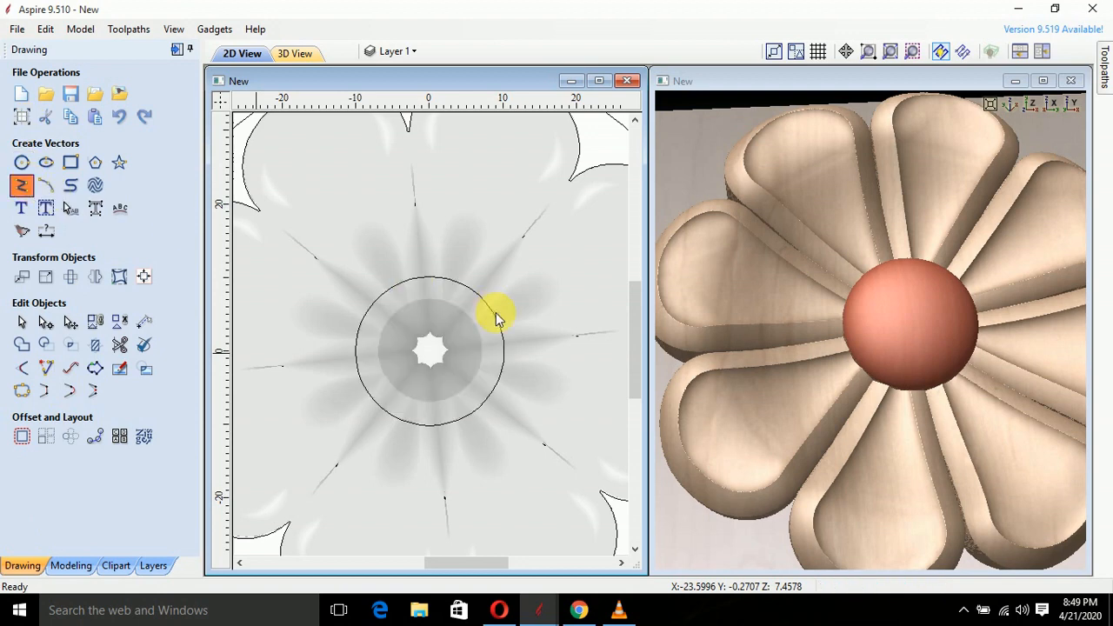
{"action": "scroll", "coordinate": [422, 305], "scroll_direction": "up", "scroll_amount": 2}
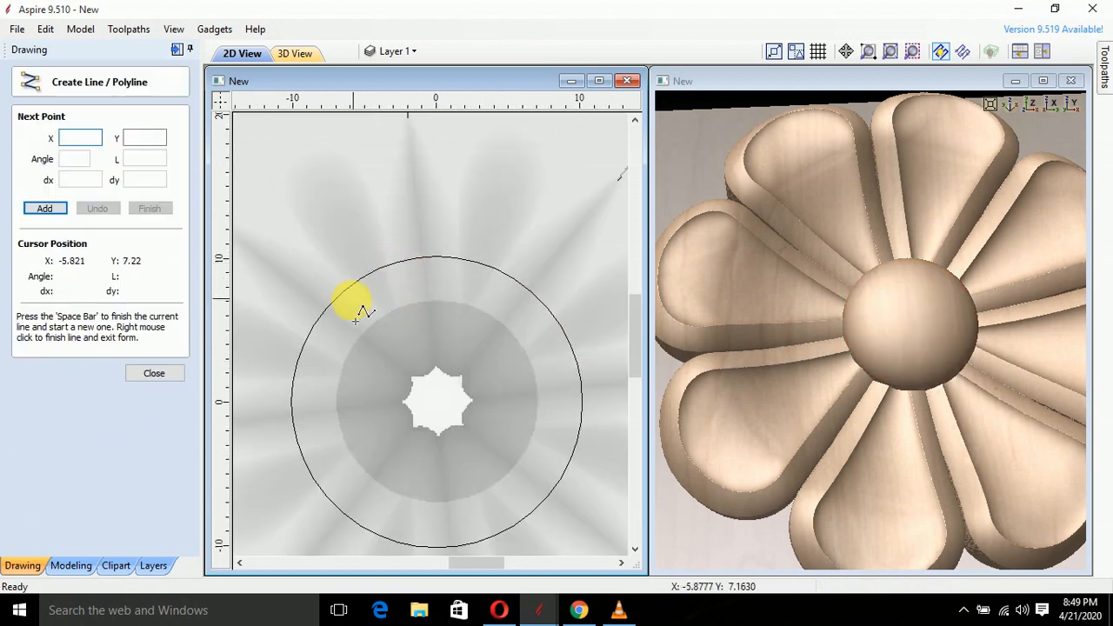
{"action": "left_click", "coordinate": [345, 292]}
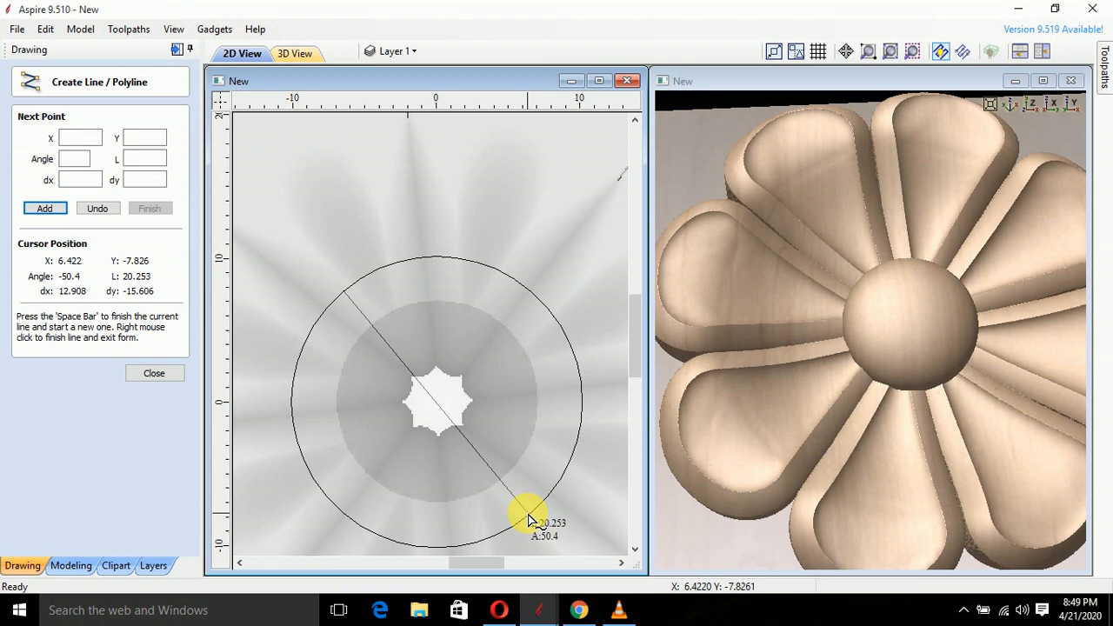
{"action": "right_click", "coordinate": [528, 520]}
{"action": "scroll", "coordinate": [485, 427], "scroll_direction": "down", "scroll_amount": 2}
Offset the diagonal line inwards/left by 3 mm three times in succession to make parallel lines on one side
{"action": "left_click", "coordinate": [21, 439]}
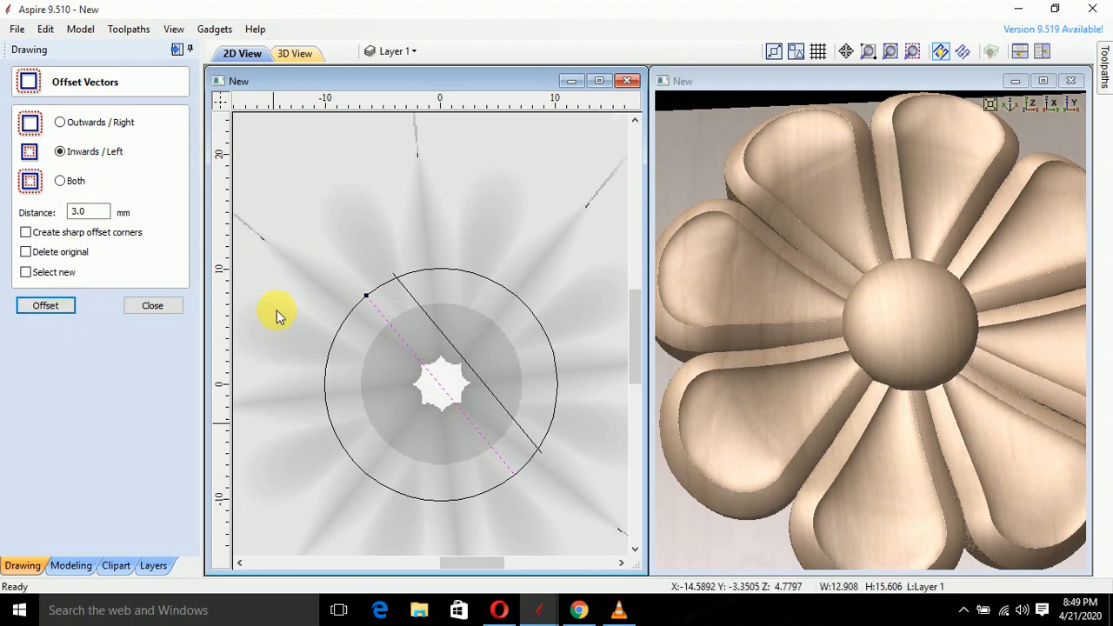
{"action": "left_click", "coordinate": [455, 348]}
{"action": "left_click", "coordinate": [161, 310]}
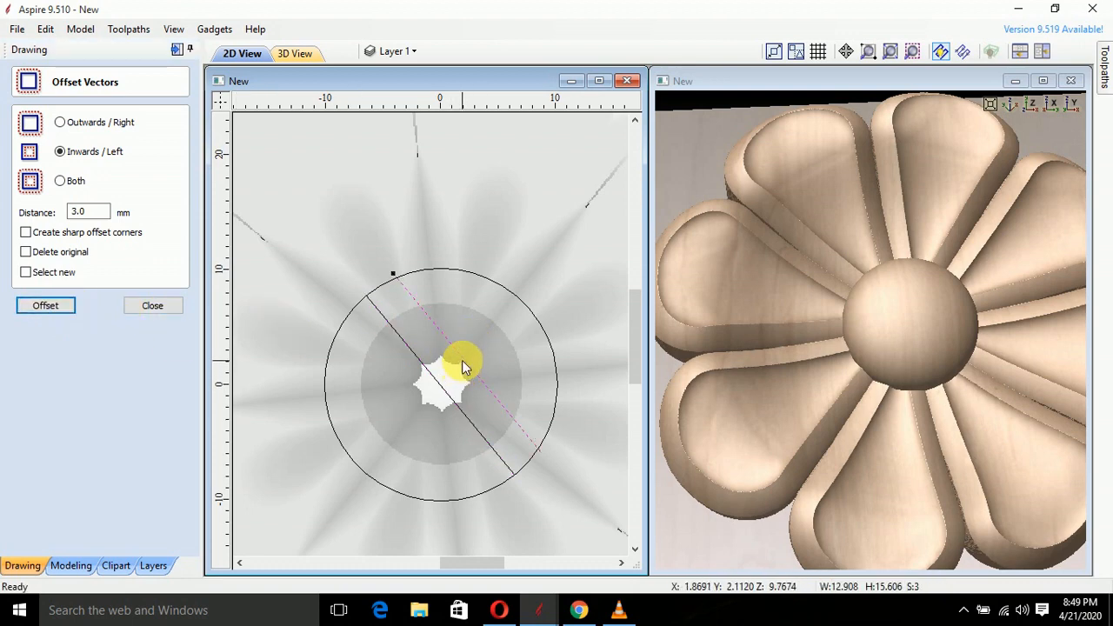
{"action": "left_click", "coordinate": [462, 360]}
{"action": "left_click", "coordinate": [462, 361]}
{"action": "left_click", "coordinate": [462, 361]}
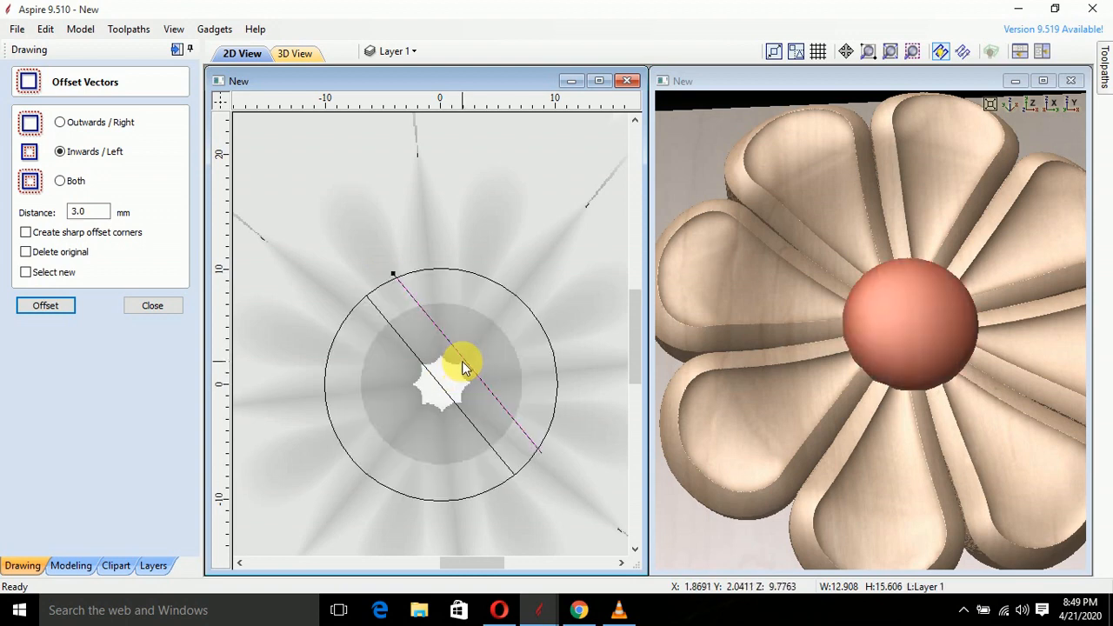
{"action": "left_click_drag", "start_coordinate": [462, 361], "coordinate": [466, 359]}
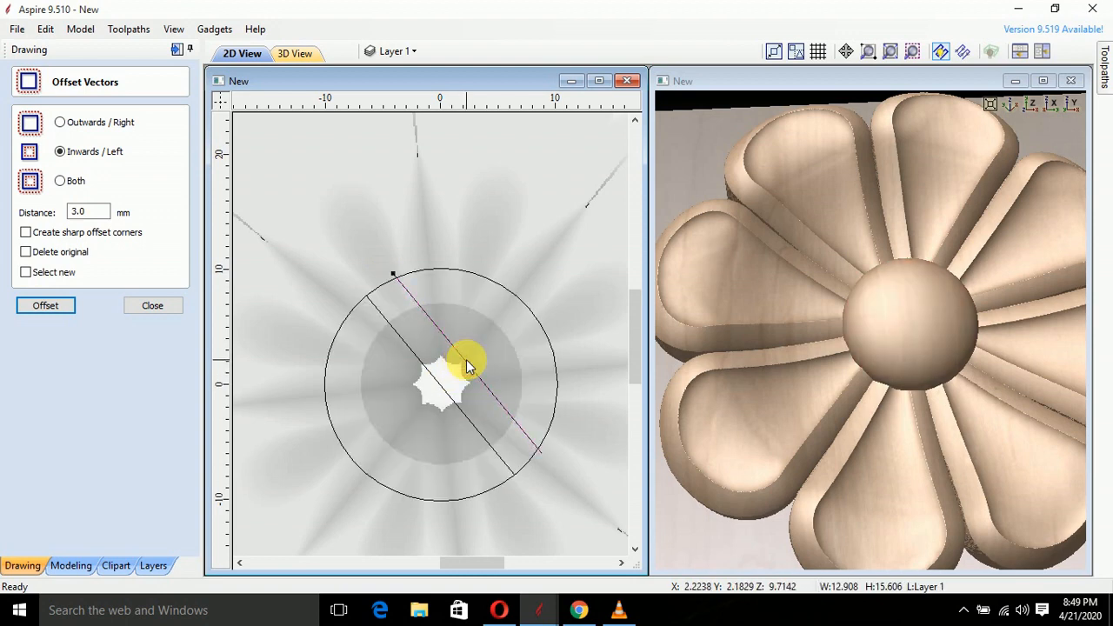
{"action": "left_click", "coordinate": [62, 309]}
{"action": "left_click", "coordinate": [52, 304]}
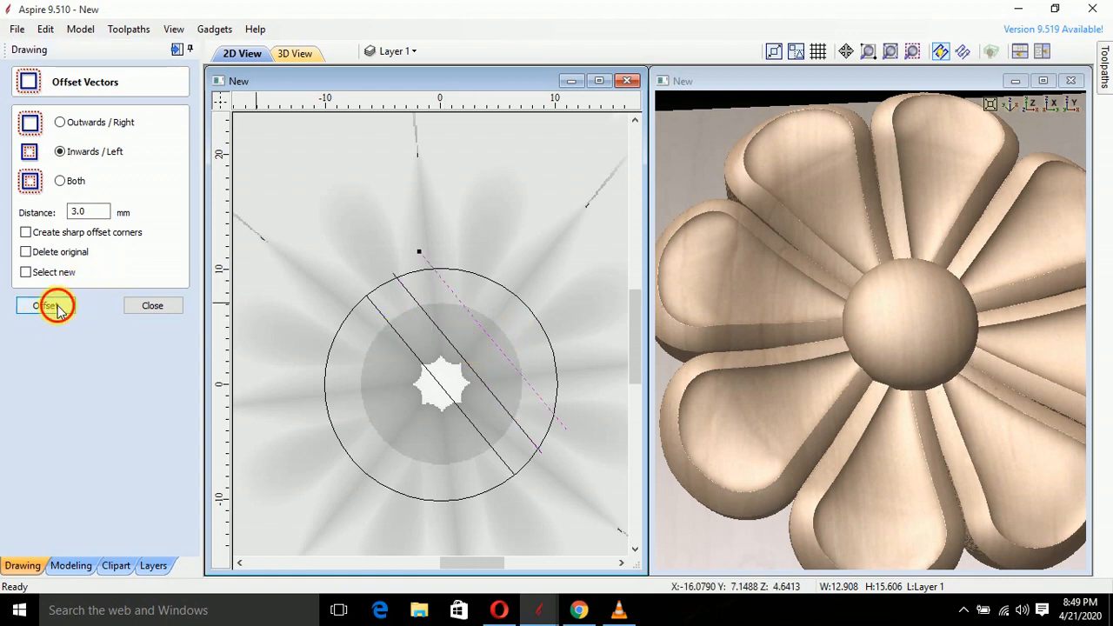
Offset the original diagonal line outwards/right by 3 mm three times in succession to fill the circle's other side
{"action": "left_click", "coordinate": [447, 380]}
{"action": "left_click", "coordinate": [61, 122]}
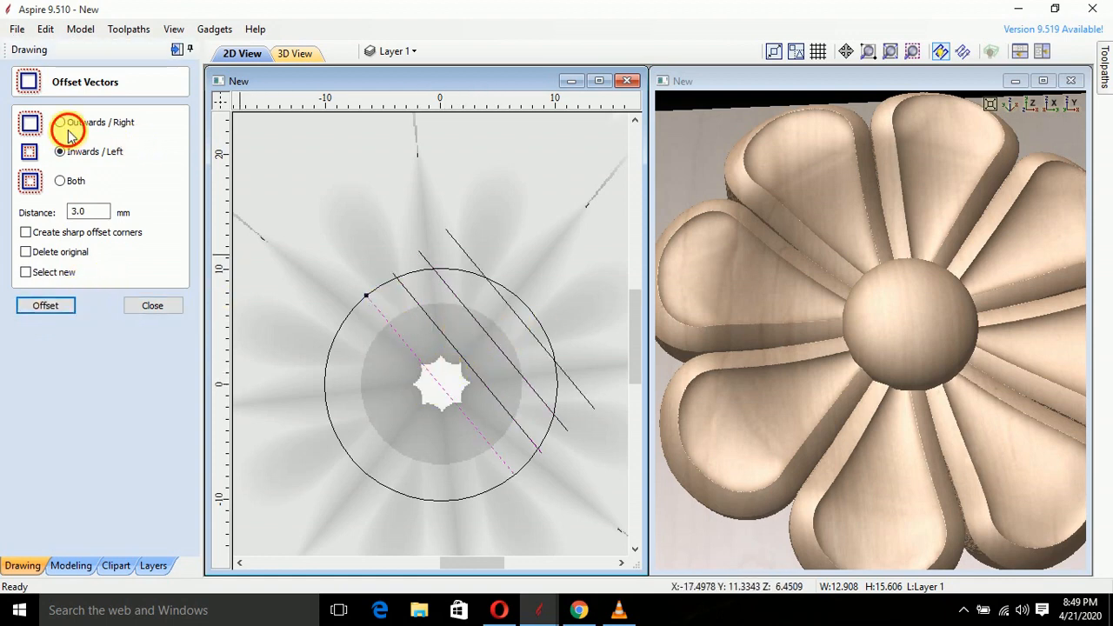
{"action": "left_click", "coordinate": [77, 304]}
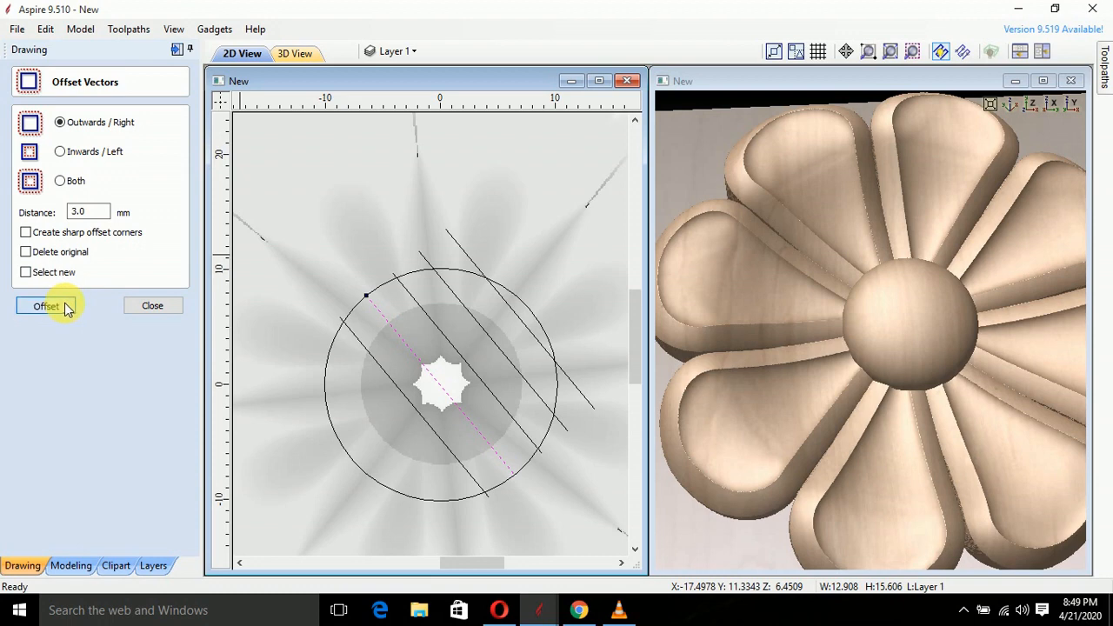
{"action": "left_click", "coordinate": [443, 383]}
{"action": "left_click", "coordinate": [403, 394]}
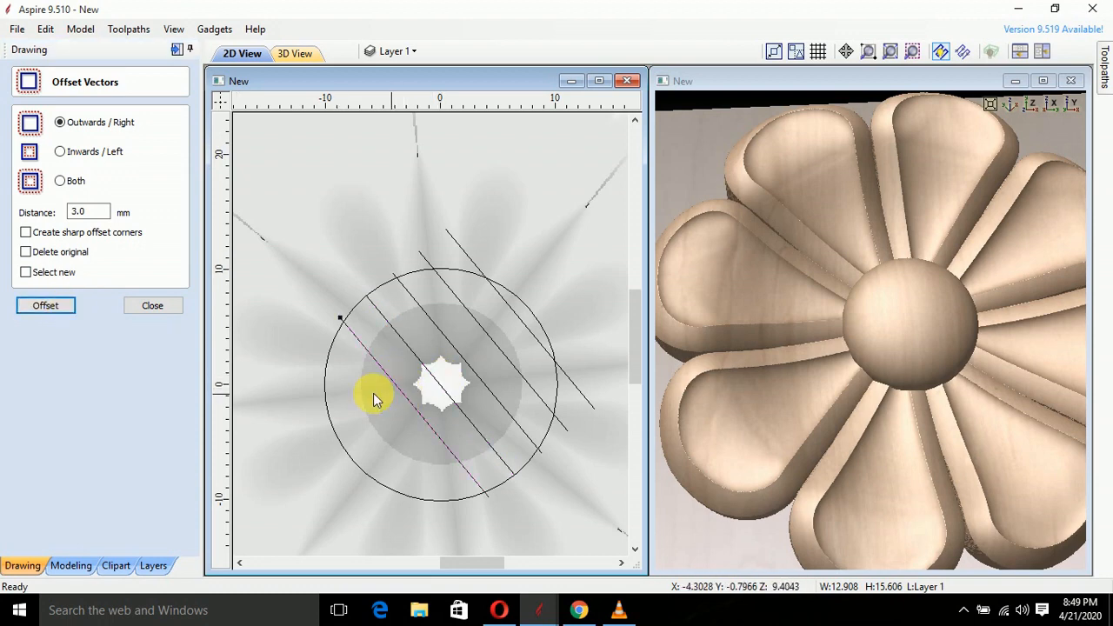
{"action": "left_click", "coordinate": [39, 309]}
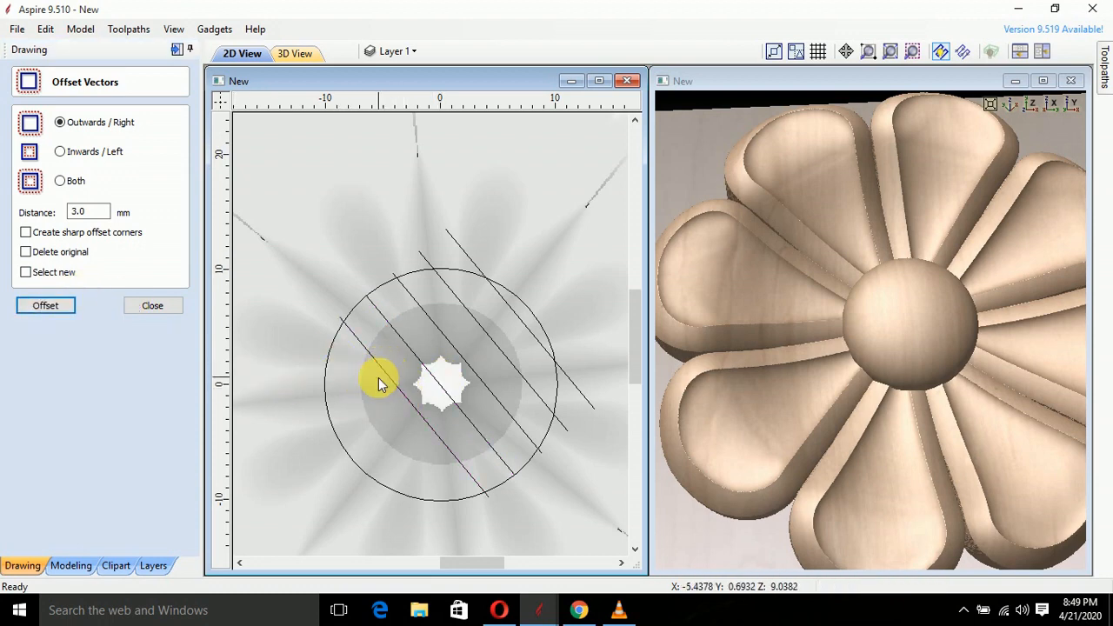
{"action": "left_click", "coordinate": [368, 365]}
{"action": "left_click", "coordinate": [74, 311]}
{"action": "left_click", "coordinate": [359, 393]}
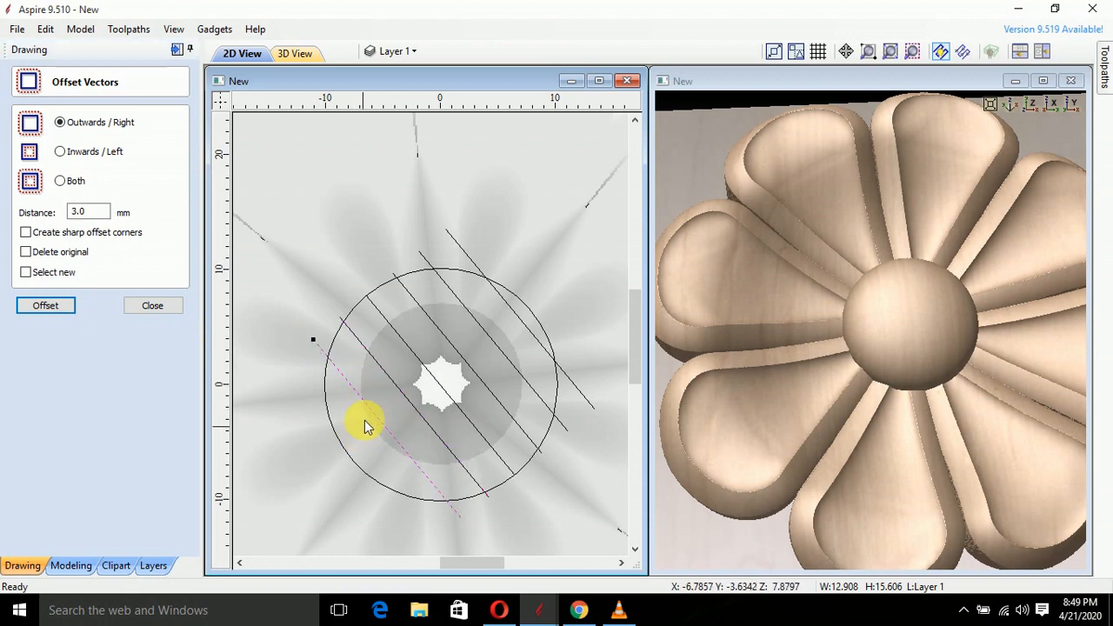
{"action": "left_click", "coordinate": [71, 307]}
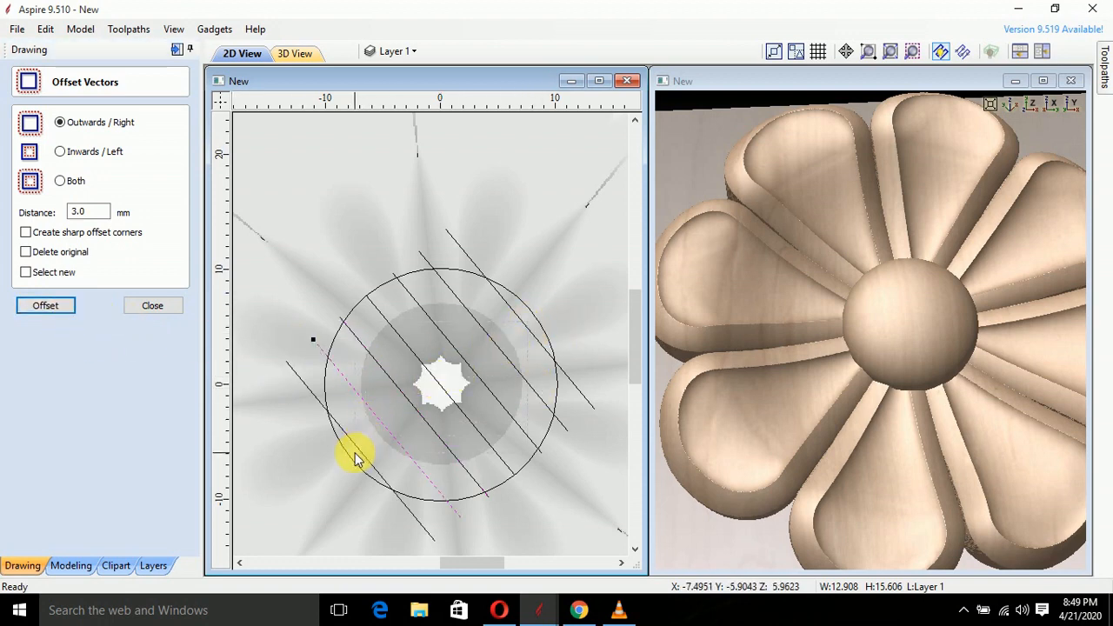
Duplicate the seven parallel lines in place and rotate the copies stepwise until they run nearly vertical across the originals
{"action": "left_click_drag", "start_coordinate": [354, 453], "coordinate": [355, 453]}
{"action": "scroll", "coordinate": [436, 334], "scroll_direction": "down", "scroll_amount": 2}
{"action": "right_click", "coordinate": [439, 342]}
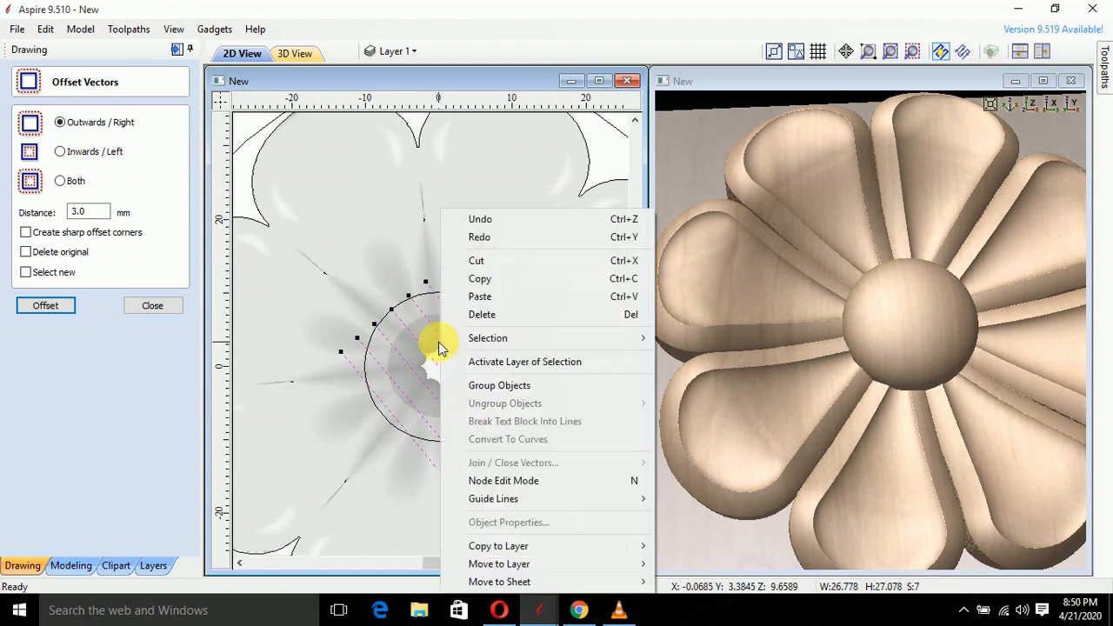
{"action": "left_click", "coordinate": [501, 283]}
{"action": "right_click", "coordinate": [435, 366]}
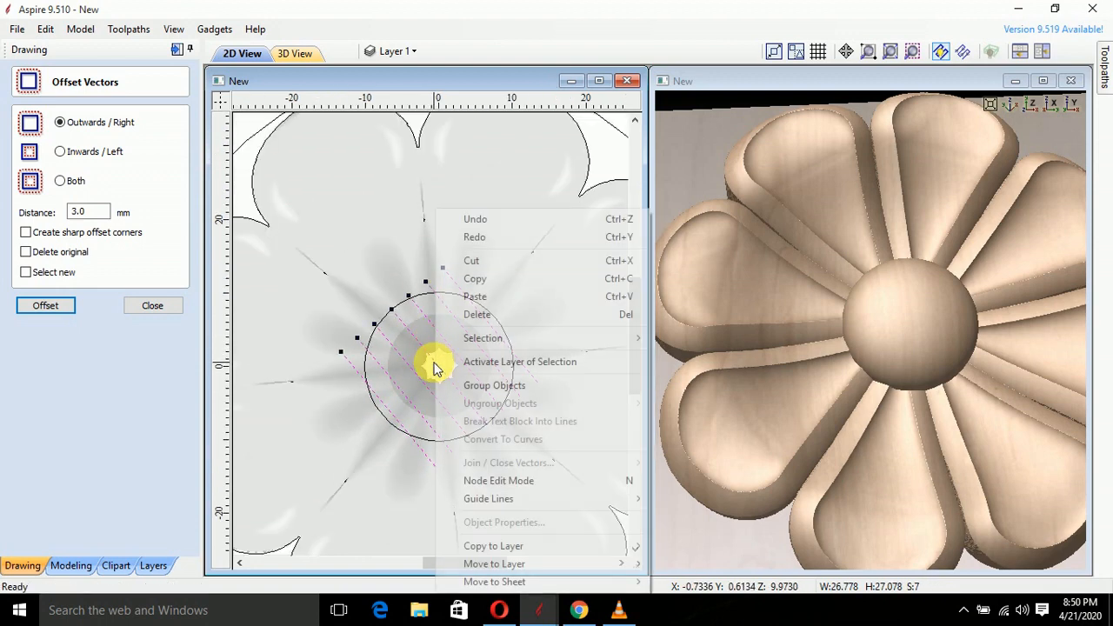
{"action": "left_click", "coordinate": [478, 296]}
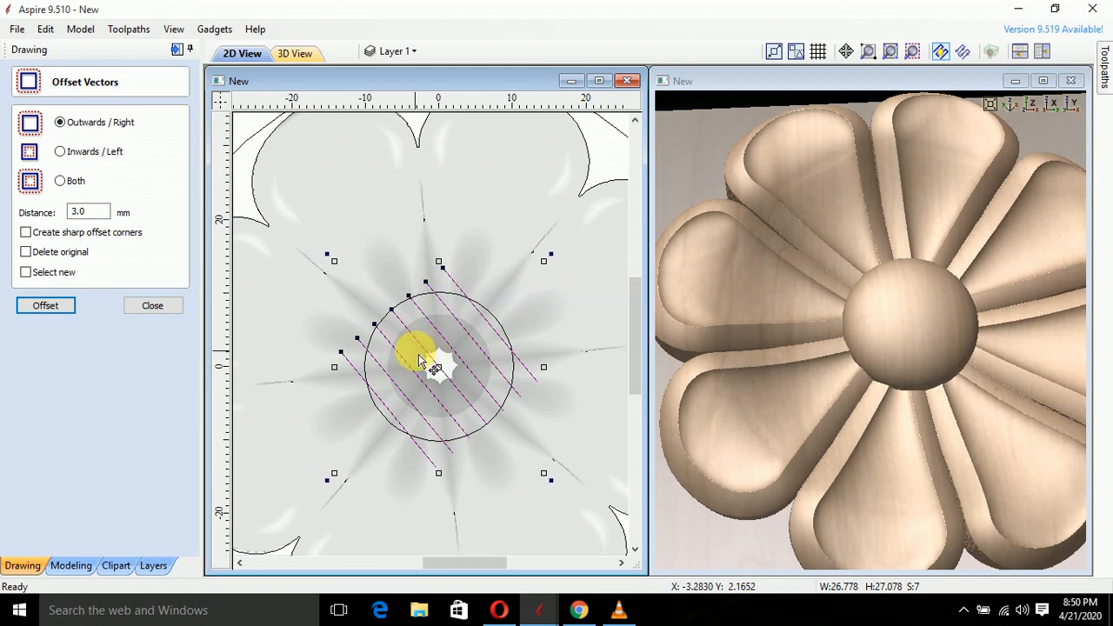
{"action": "key", "text": "9"}
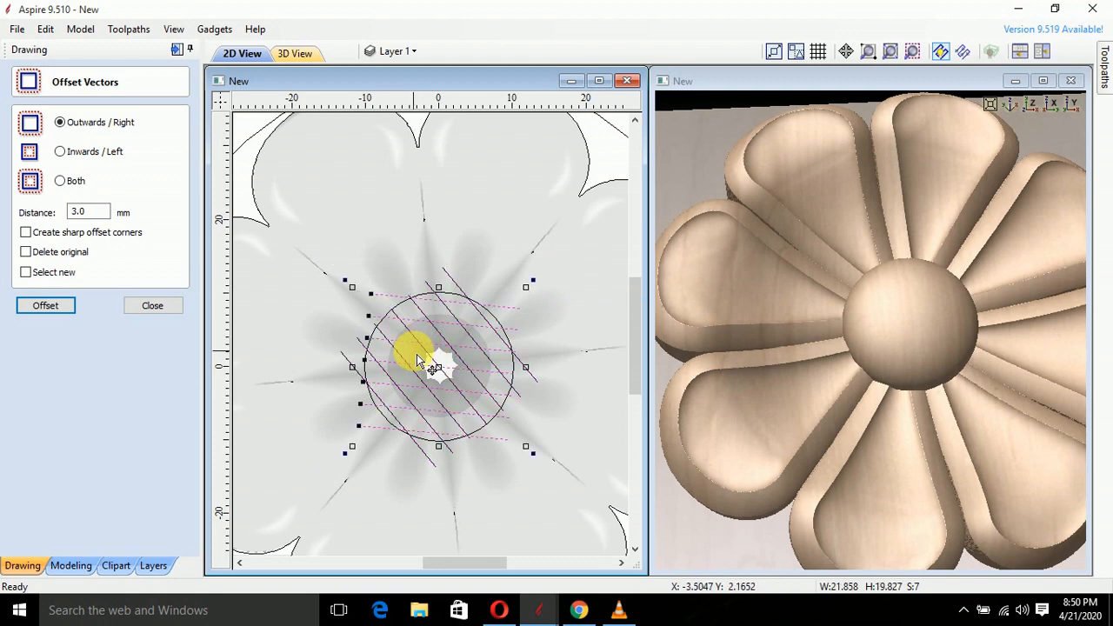
{"action": "key", "text": "9"}
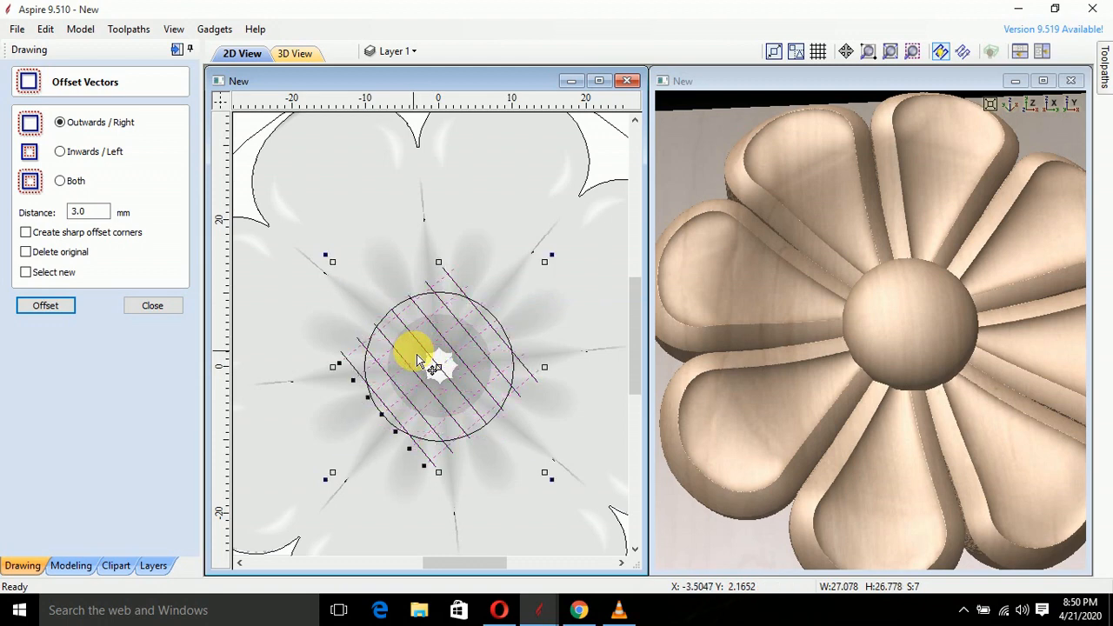
{"action": "key", "text": "9"}
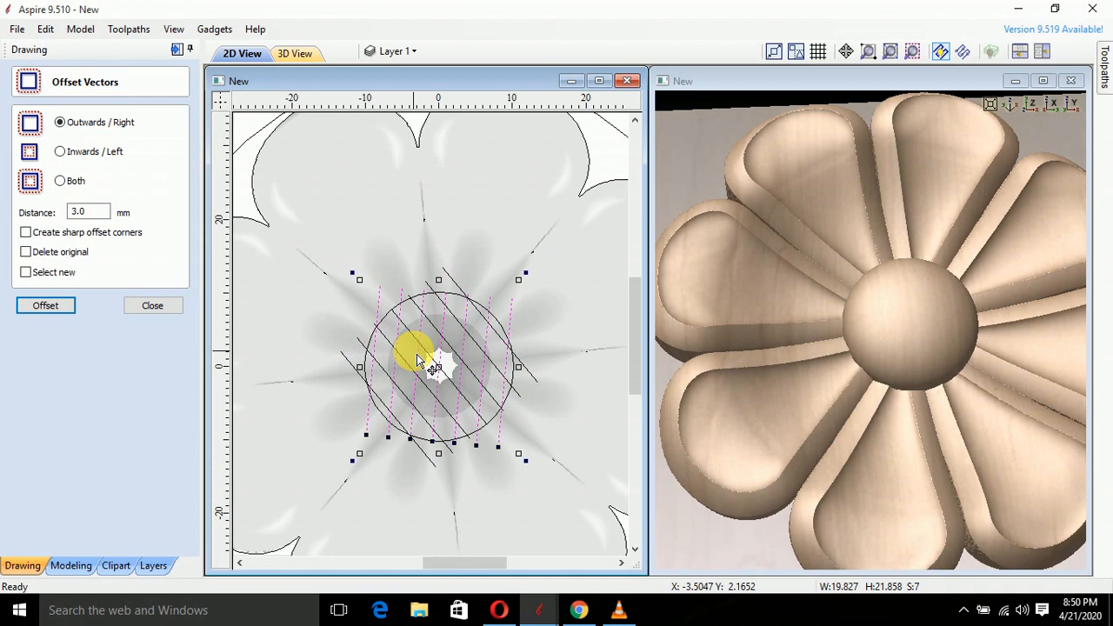
Start the Interactive Vector Trim and trim the crosshatch line ends that stick out past the circle's left edge
{"action": "scroll", "coordinate": [417, 361], "scroll_direction": "down", "scroll_amount": 3}
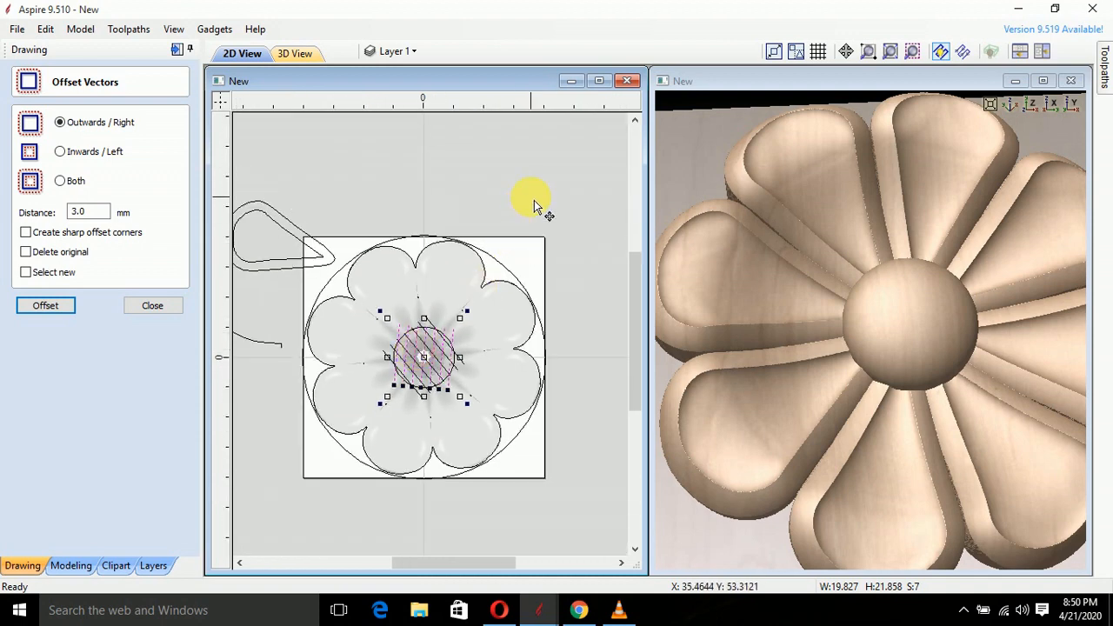
{"action": "scroll", "coordinate": [363, 357], "scroll_direction": "up", "scroll_amount": 4}
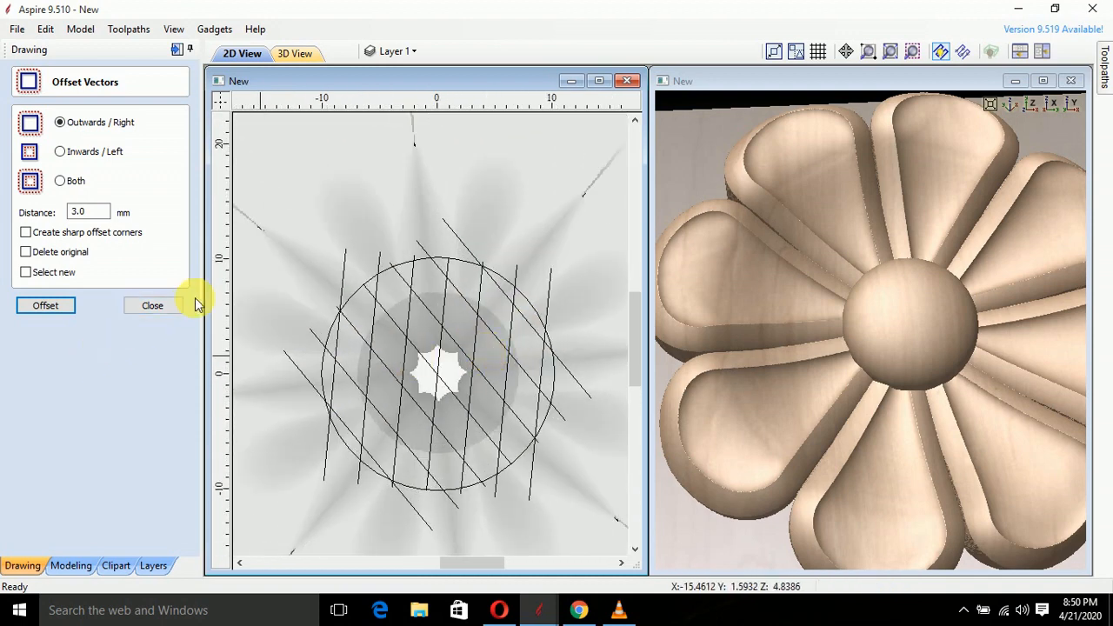
{"action": "left_click", "coordinate": [156, 306]}
{"action": "left_click", "coordinate": [119, 342]}
{"action": "scroll", "coordinate": [333, 431], "scroll_direction": "up", "scroll_amount": 3}
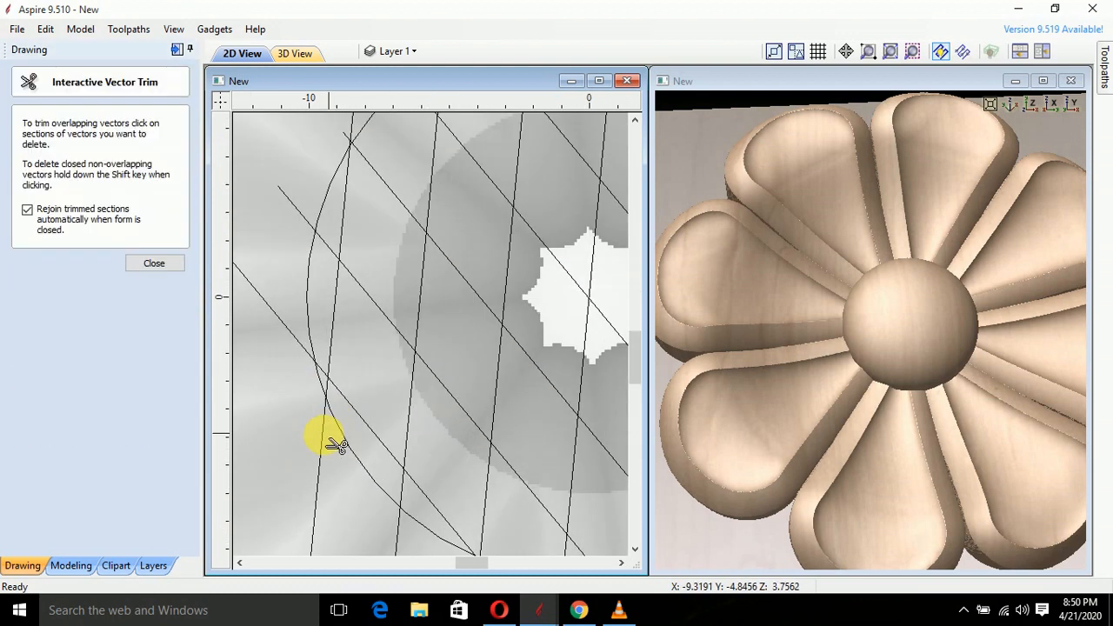
{"action": "left_click", "coordinate": [323, 452]}
{"action": "left_click", "coordinate": [304, 350]}
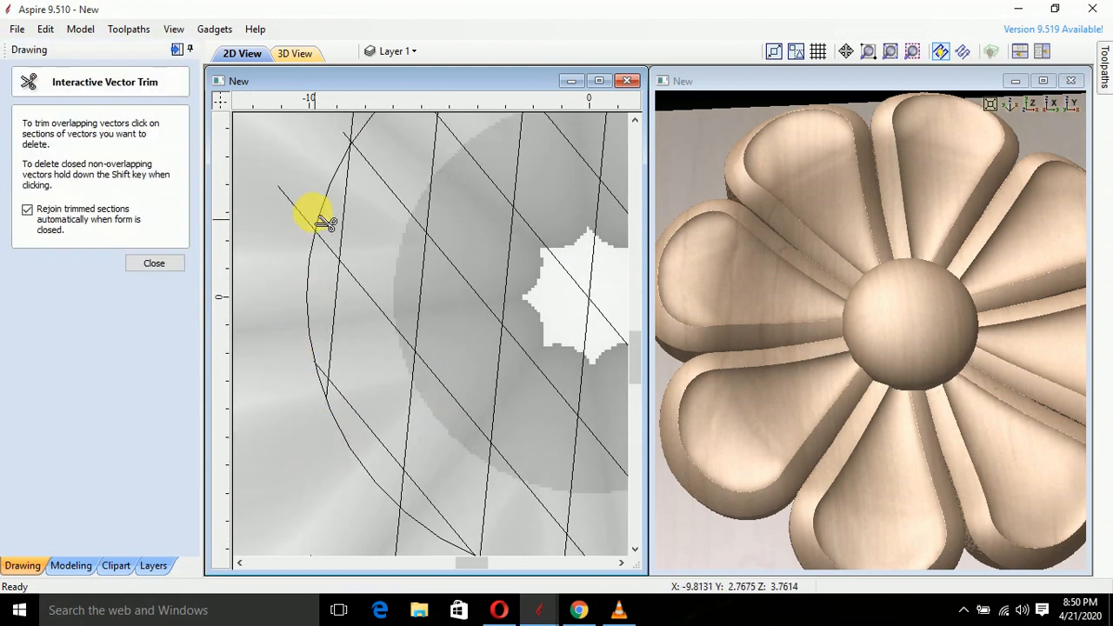
Trim the line ends projecting beyond the circle's upper-left edge
{"action": "scroll", "coordinate": [383, 406], "scroll_direction": "up", "scroll_amount": 10}
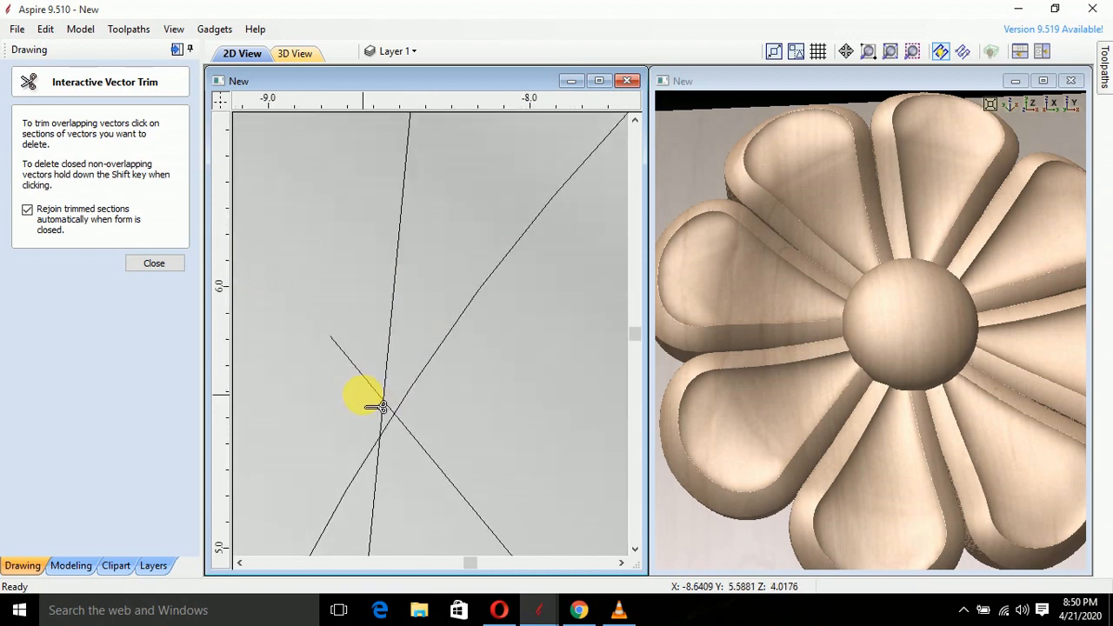
{"action": "scroll", "coordinate": [376, 407], "scroll_direction": "down", "scroll_amount": 3}
{"action": "scroll", "coordinate": [343, 397], "scroll_direction": "down", "scroll_amount": 3}
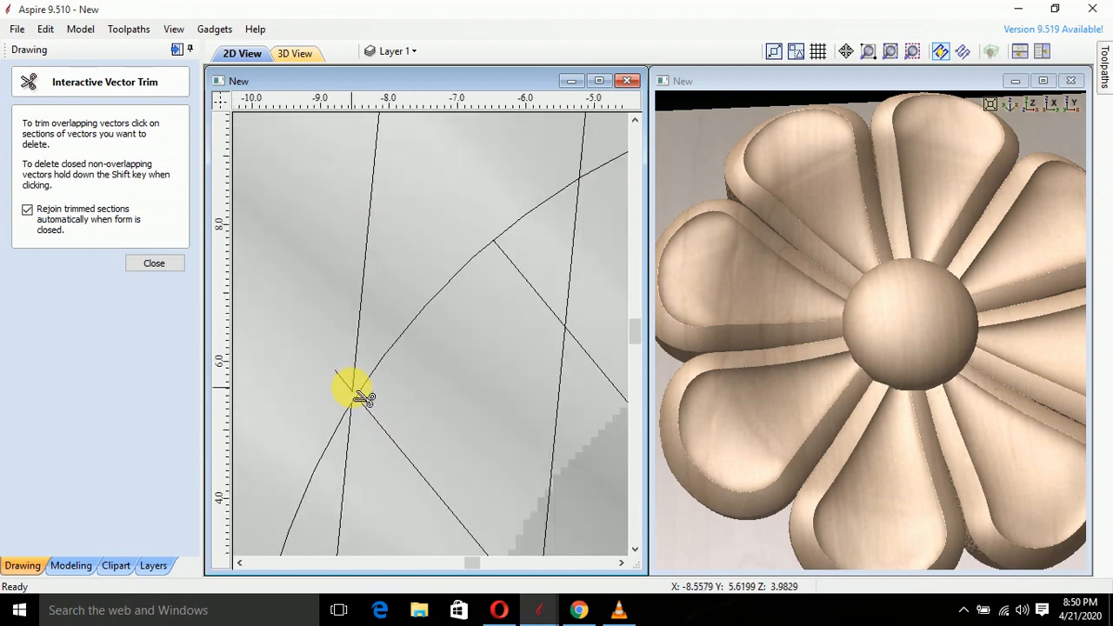
{"action": "scroll", "coordinate": [351, 388], "scroll_direction": "down", "scroll_amount": 2}
{"action": "scroll", "coordinate": [532, 214], "scroll_direction": "up", "scroll_amount": 1}
{"action": "left_click", "coordinate": [490, 228]}
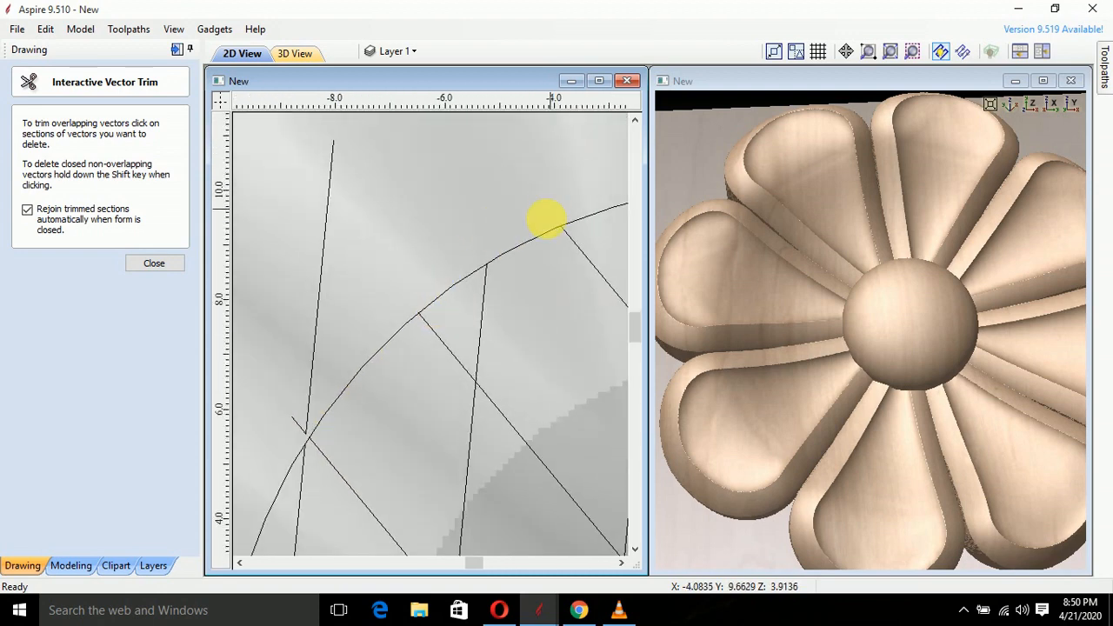
Trim the line ends that extend above the top of the circle
{"action": "scroll", "coordinate": [497, 308], "scroll_direction": "down", "scroll_amount": 3}
{"action": "middle_click_drag", "start_coordinate": [496, 308], "coordinate": [298, 281]}
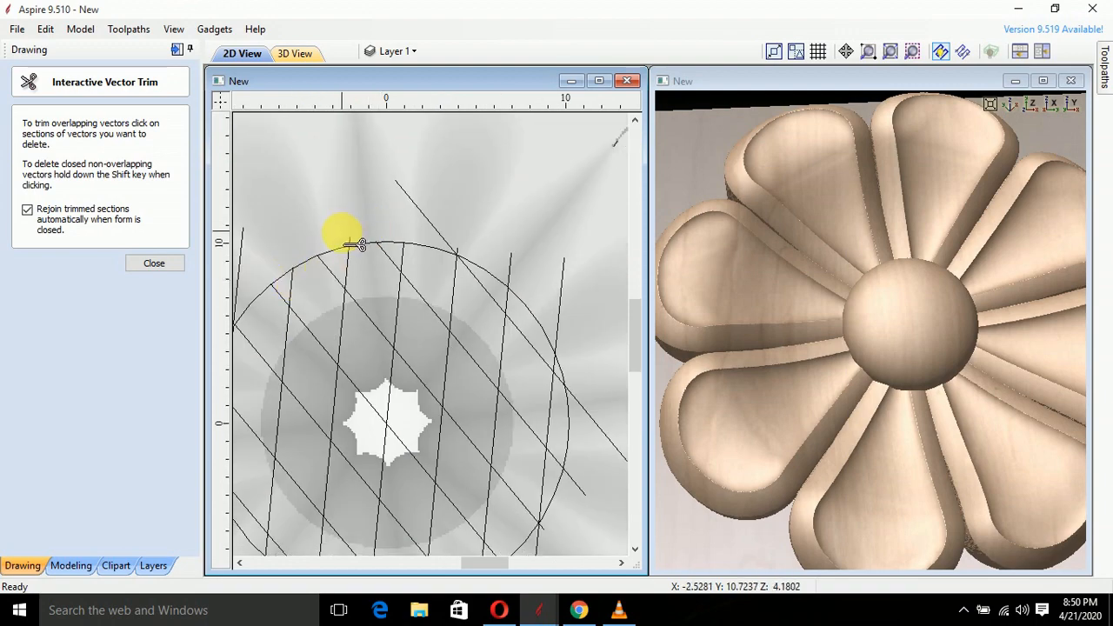
{"action": "scroll", "coordinate": [361, 245], "scroll_direction": "up", "scroll_amount": 3}
{"action": "left_click", "coordinate": [581, 237]}
{"action": "scroll", "coordinate": [421, 253], "scroll_direction": "down", "scroll_amount": 2}
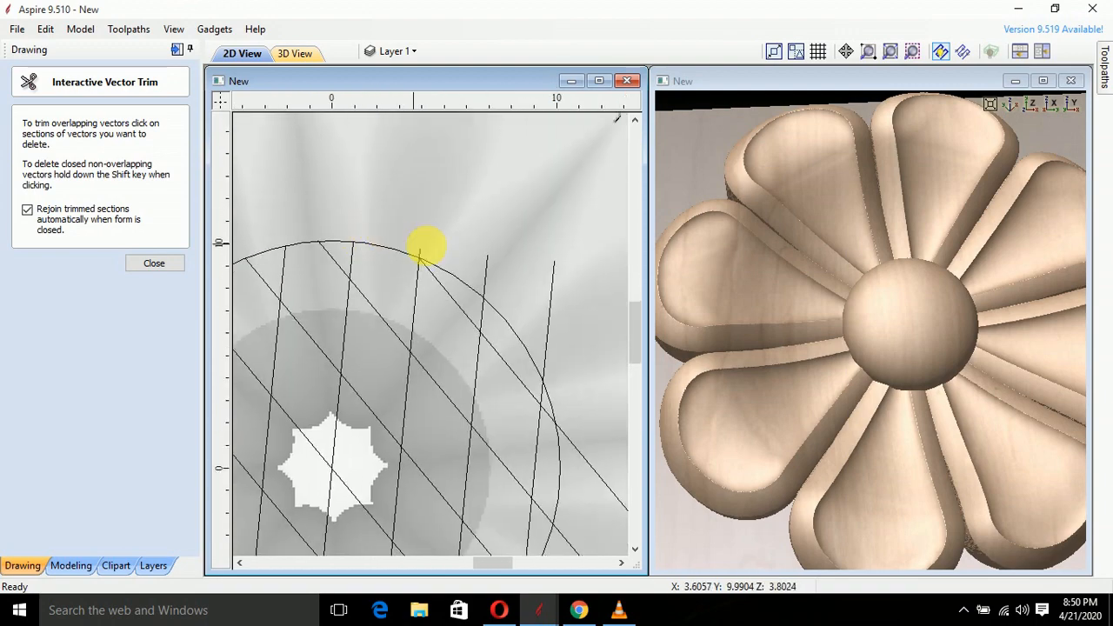
Trim the line ends projecting beyond the circle's upper-right edge
{"action": "scroll", "coordinate": [419, 254], "scroll_direction": "up", "scroll_amount": 3}
{"action": "scroll", "coordinate": [403, 269], "scroll_direction": "down", "scroll_amount": 3}
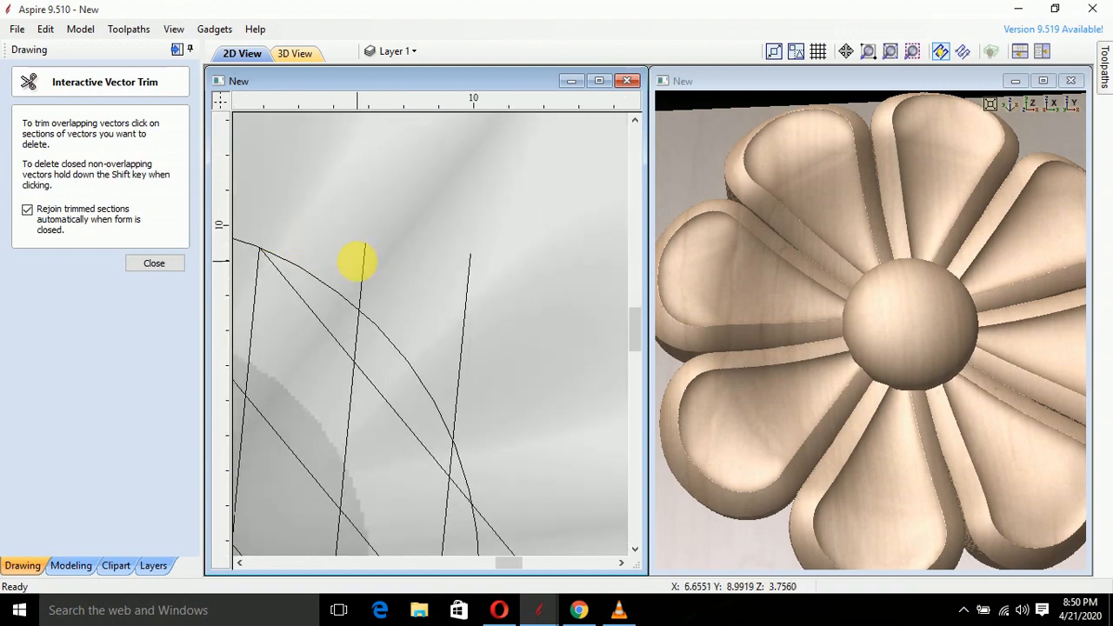
{"action": "scroll", "coordinate": [490, 370], "scroll_direction": "down", "scroll_amount": 2}
{"action": "middle_click_drag", "start_coordinate": [478, 357], "coordinate": [464, 257]}
{"action": "left_click", "coordinate": [478, 337]}
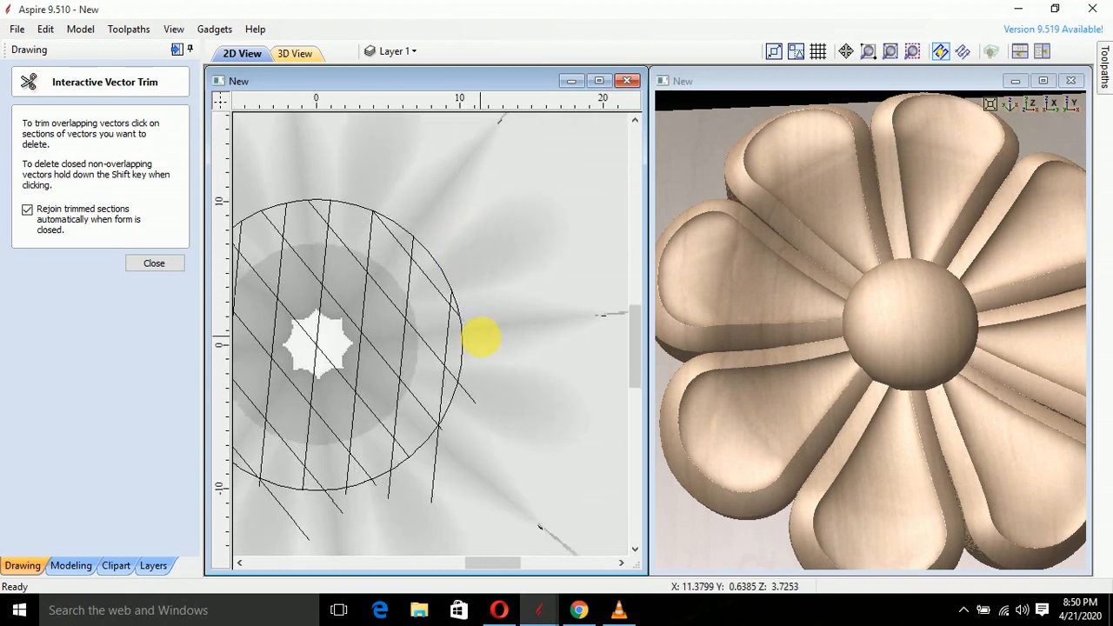
Trim the line ends projecting beyond the circle's right and lower-right edge, including the intersection where two lines meet the circle
{"action": "scroll", "coordinate": [472, 384], "scroll_direction": "up", "scroll_amount": 1}
{"action": "left_click", "coordinate": [470, 394]}
{"action": "scroll", "coordinate": [442, 443], "scroll_direction": "up", "scroll_amount": 3}
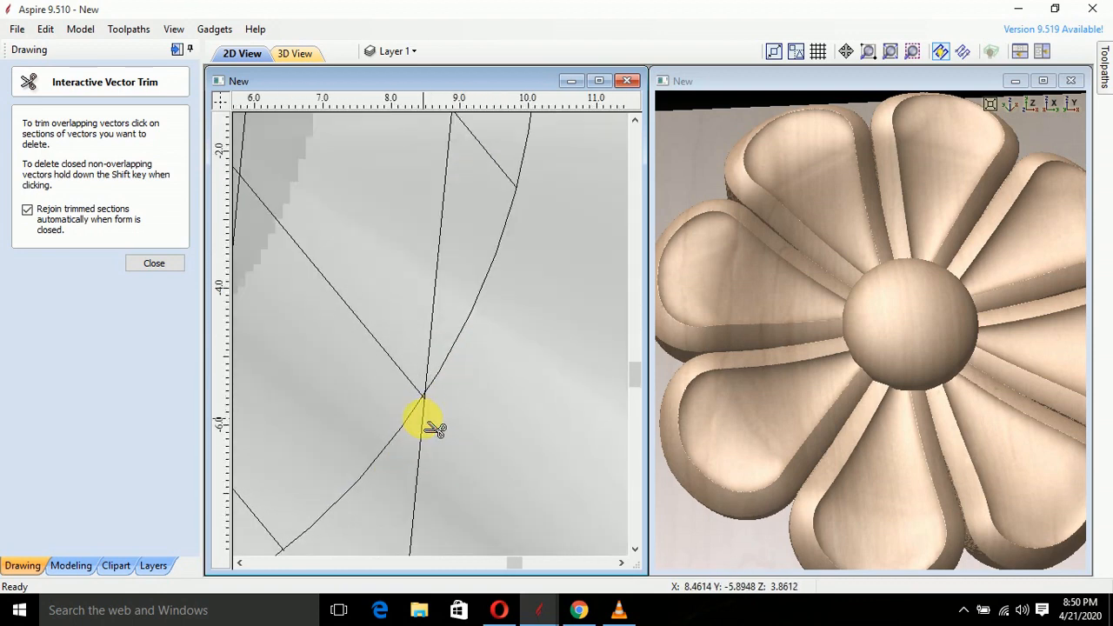
{"action": "scroll", "coordinate": [432, 415], "scroll_direction": "up", "scroll_amount": 2}
{"action": "left_click", "coordinate": [377, 425]}
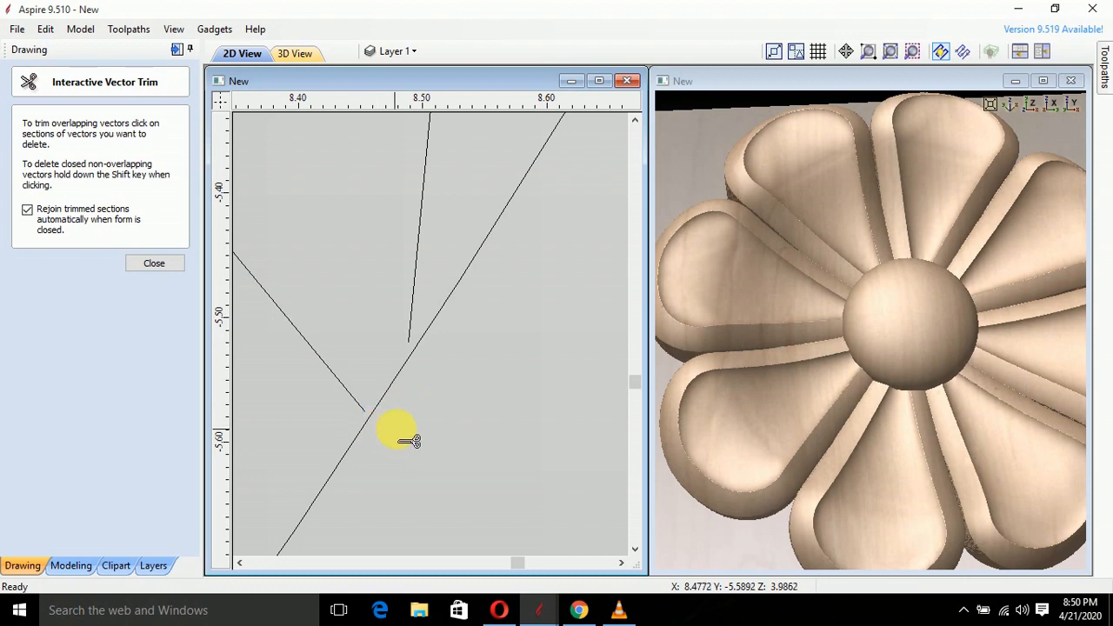
Trim the line ends hanging below the bottom arc of the circle and dismiss the browser pop-up notification
{"action": "scroll", "coordinate": [462, 321], "scroll_direction": "down", "scroll_amount": 6}
{"action": "scroll", "coordinate": [443, 371], "scroll_direction": "up", "scroll_amount": 3}
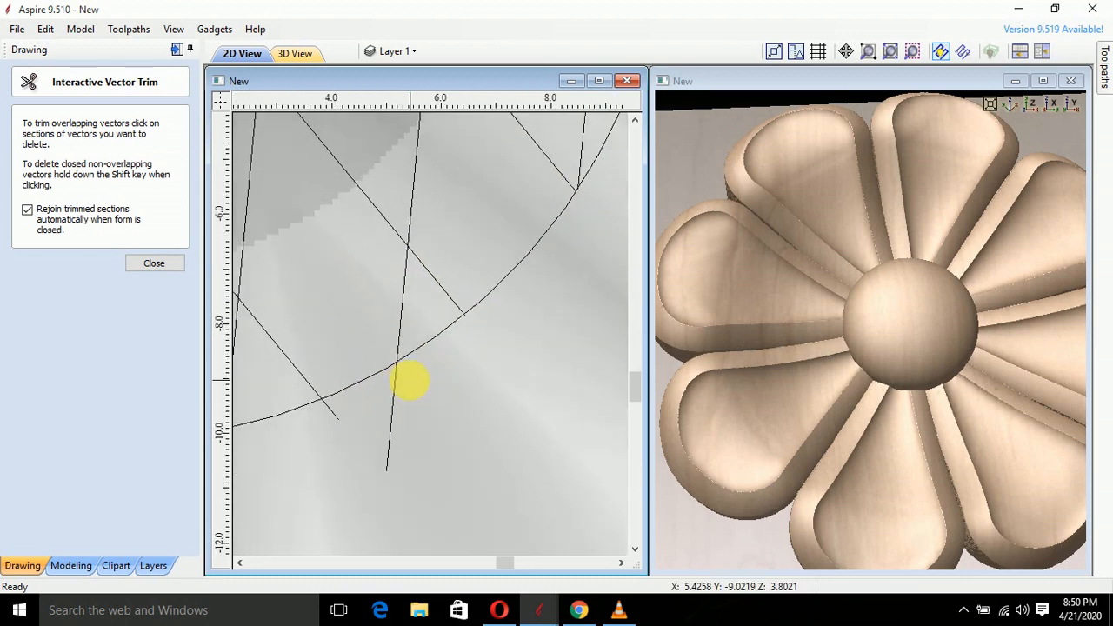
{"action": "left_click", "coordinate": [330, 414]}
{"action": "scroll", "coordinate": [373, 404], "scroll_direction": "down", "scroll_amount": 5}
{"action": "middle_click_drag", "start_coordinate": [381, 397], "coordinate": [544, 291]}
{"action": "left_click", "coordinate": [461, 339]}
{"action": "scroll", "coordinate": [483, 331], "scroll_direction": "up", "scroll_amount": 1}
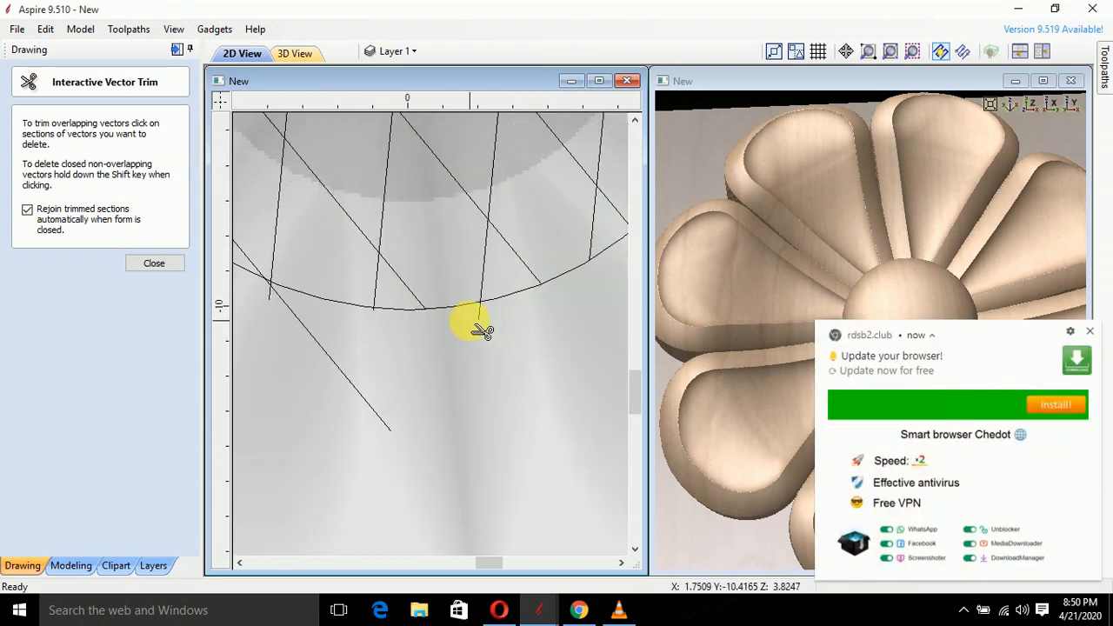
{"action": "left_click", "coordinate": [1090, 332]}
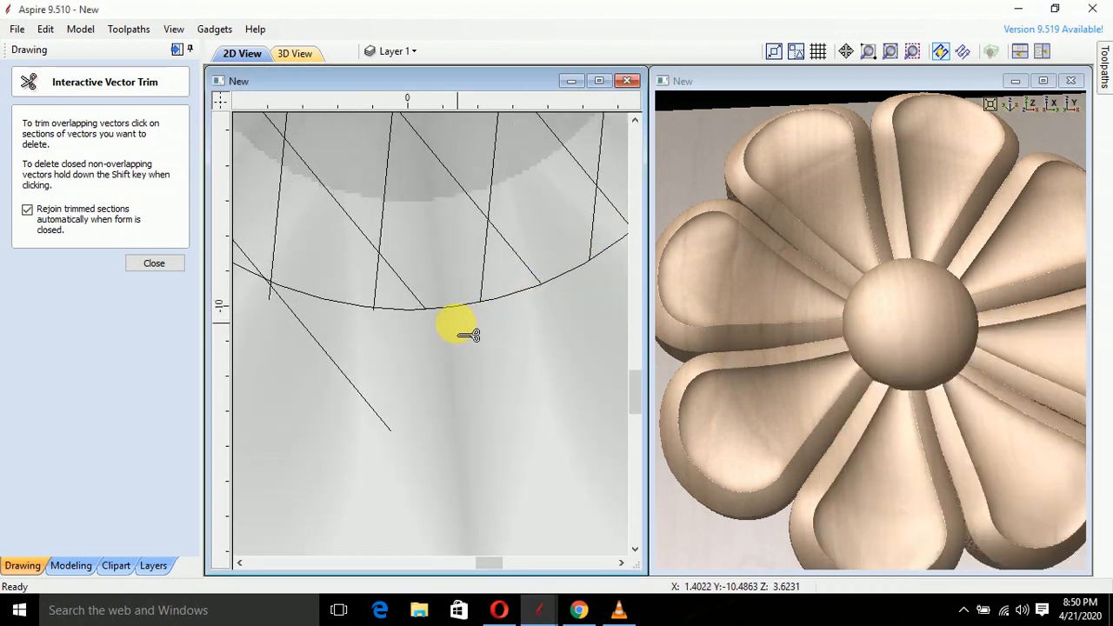
Trim the crossing line ends that project beyond the circle's lower-left edge
{"action": "scroll", "coordinate": [444, 328], "scroll_direction": "down", "scroll_amount": 1}
{"action": "middle_click_drag", "start_coordinate": [444, 329], "coordinate": [573, 381]}
{"action": "left_click", "coordinate": [496, 389]}
{"action": "scroll", "coordinate": [474, 393], "scroll_direction": "up", "scroll_amount": 6}
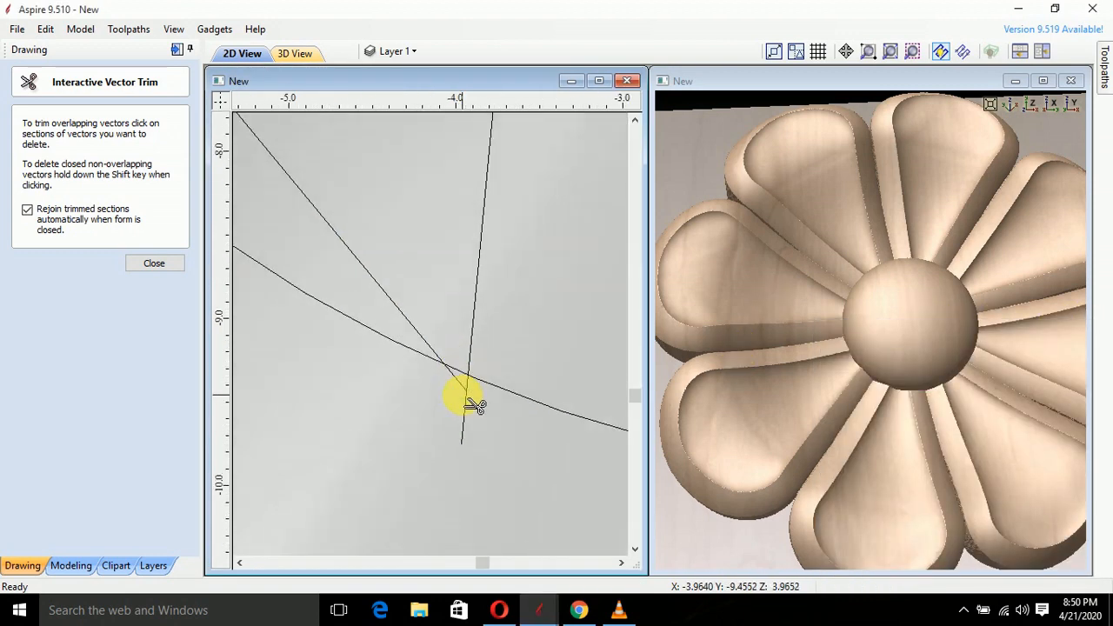
{"action": "left_click", "coordinate": [470, 384]}
{"action": "scroll", "coordinate": [457, 365], "scroll_direction": "down", "scroll_amount": 6}
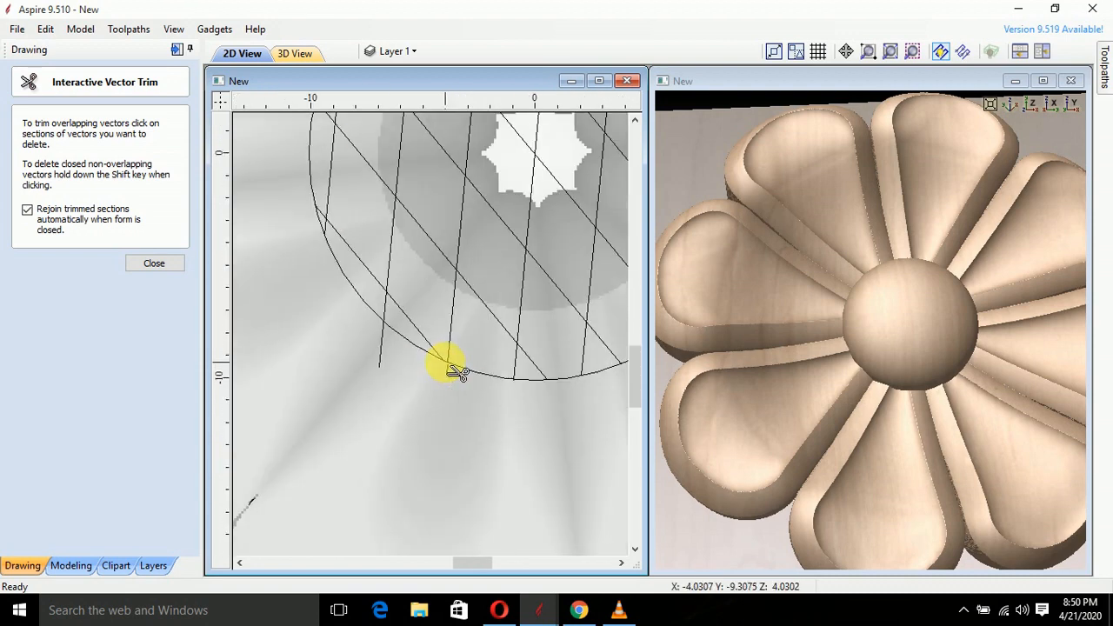
Leave the trim tool and delete the small leftover stub at the circle's lower-left edge
{"action": "key", "text": "Escape"}
{"action": "scroll", "coordinate": [410, 354], "scroll_direction": "down", "scroll_amount": 4}
{"action": "scroll", "coordinate": [433, 362], "scroll_direction": "up", "scroll_amount": 4}
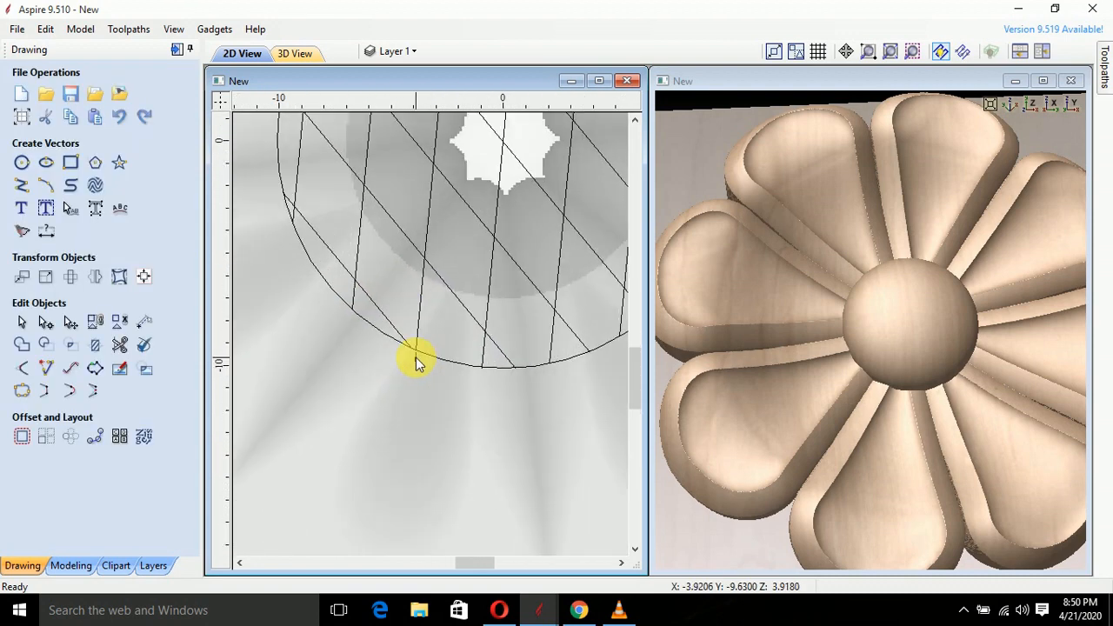
{"action": "left_click", "coordinate": [417, 357]}
{"action": "key", "text": "Delete"}
{"action": "scroll", "coordinate": [411, 403], "scroll_direction": "down", "scroll_amount": 4}
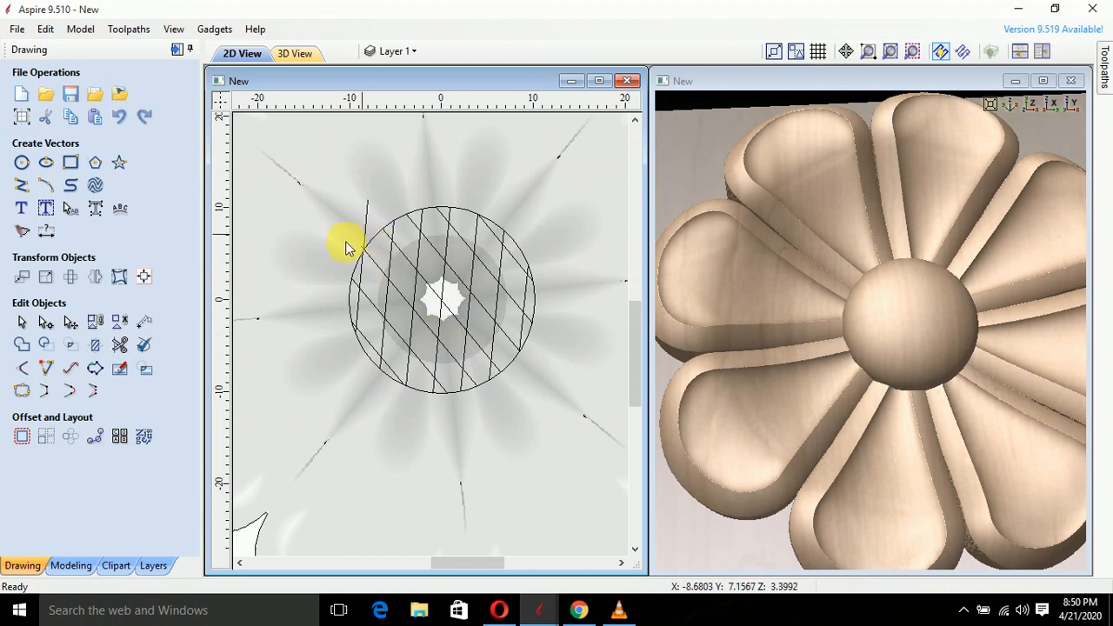
Delete the two leftover line stubs outside the circle's upper-left edge
{"action": "left_click", "coordinate": [120, 345]}
{"action": "scroll", "coordinate": [403, 218], "scroll_direction": "up", "scroll_amount": 10}
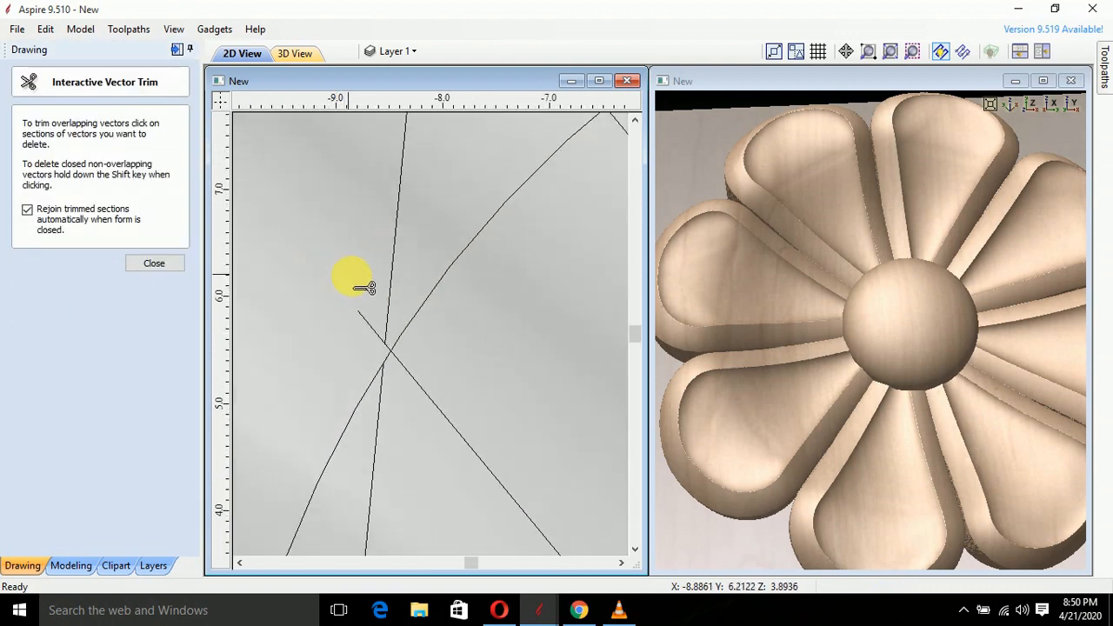
{"action": "key", "text": "Escape"}
{"action": "left_click", "coordinate": [120, 346]}
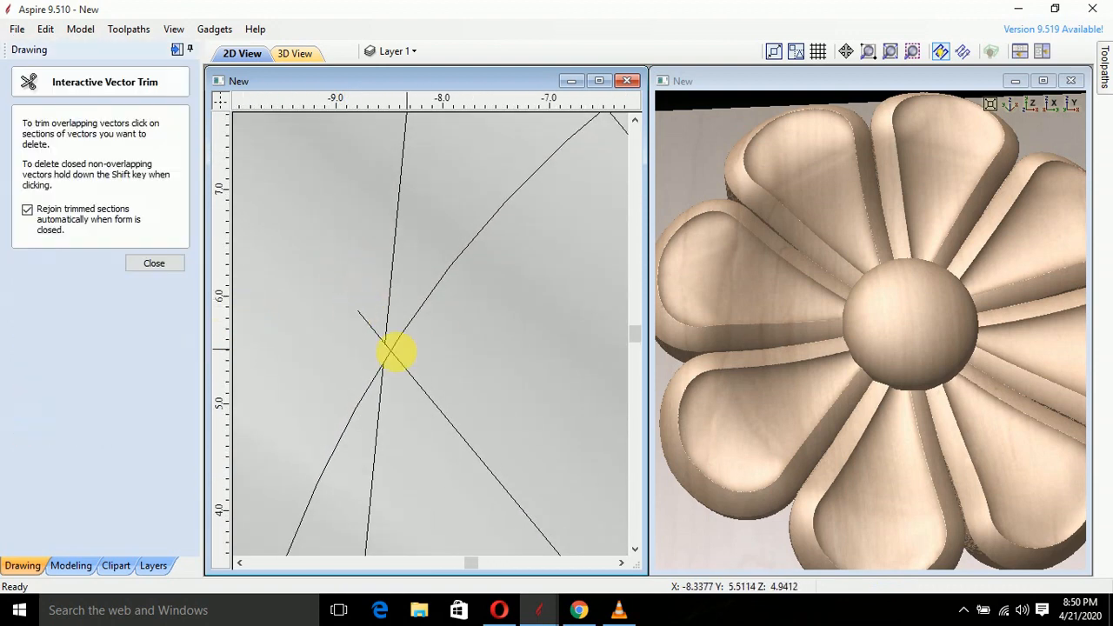
{"action": "scroll", "coordinate": [387, 348], "scroll_direction": "up", "scroll_amount": 5}
{"action": "key", "text": "Escape"}
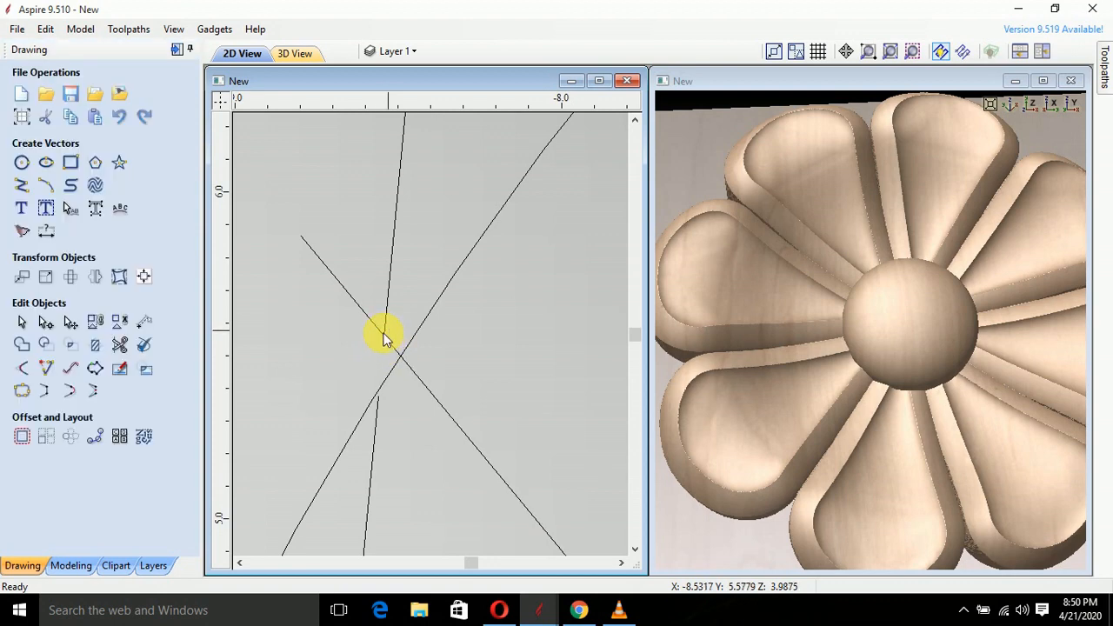
{"action": "left_click_drag", "start_coordinate": [389, 315], "coordinate": [398, 306]}
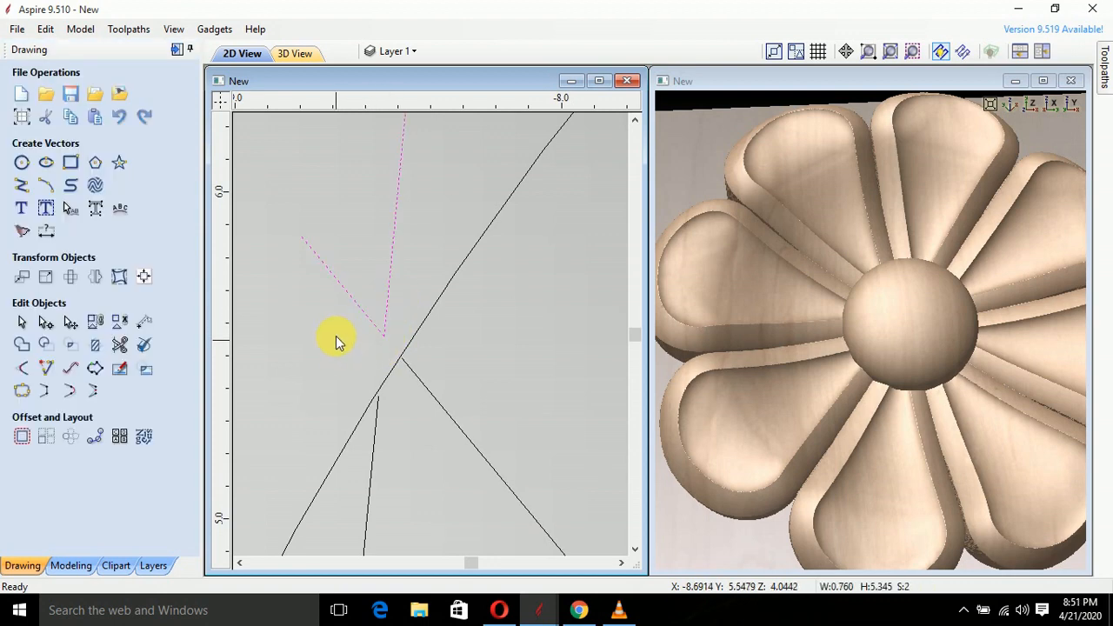
{"action": "scroll", "coordinate": [368, 293], "scroll_direction": "down", "scroll_amount": 10}
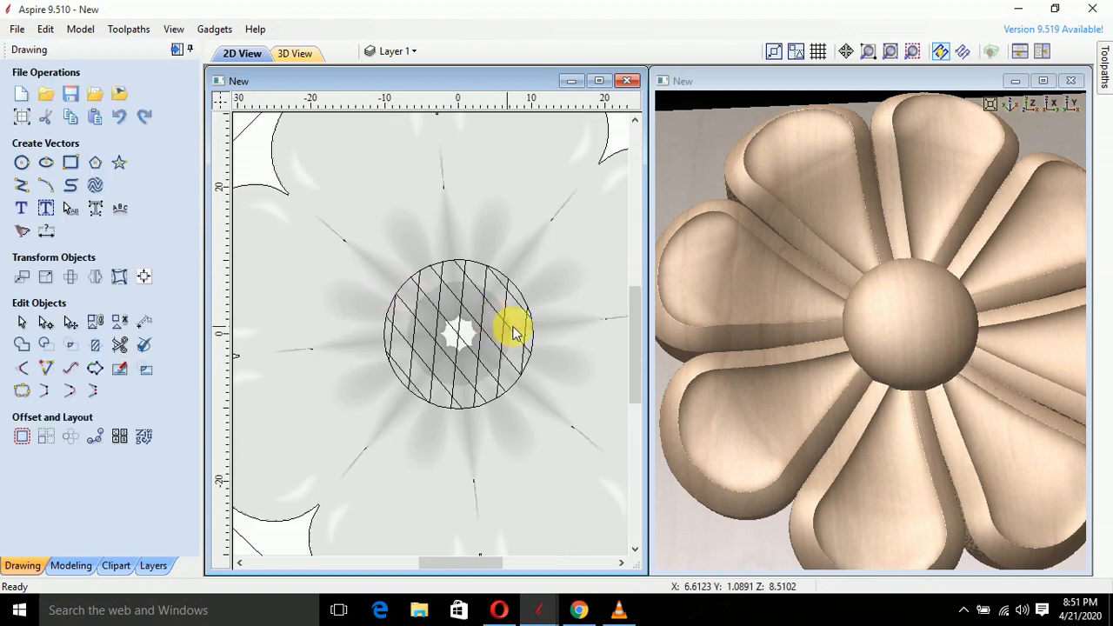
Group all the trimmed crosshatch lines into one object, leaving the surrounding circle and the 3D components out
{"action": "scroll", "coordinate": [513, 333], "scroll_direction": "up", "scroll_amount": 3}
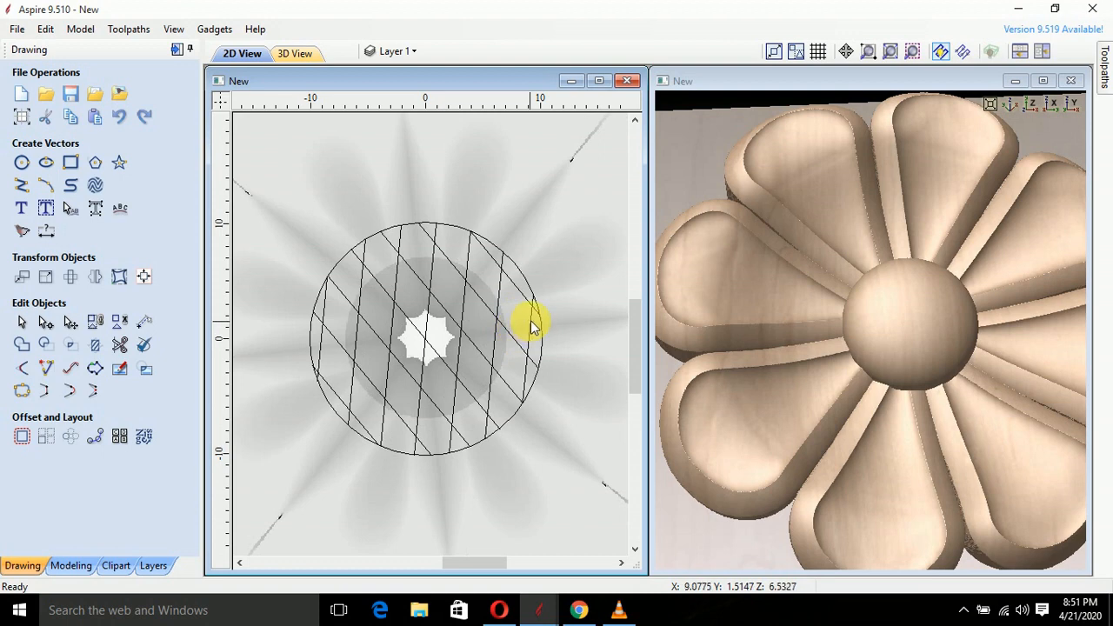
{"action": "left_click", "coordinate": [328, 404]}
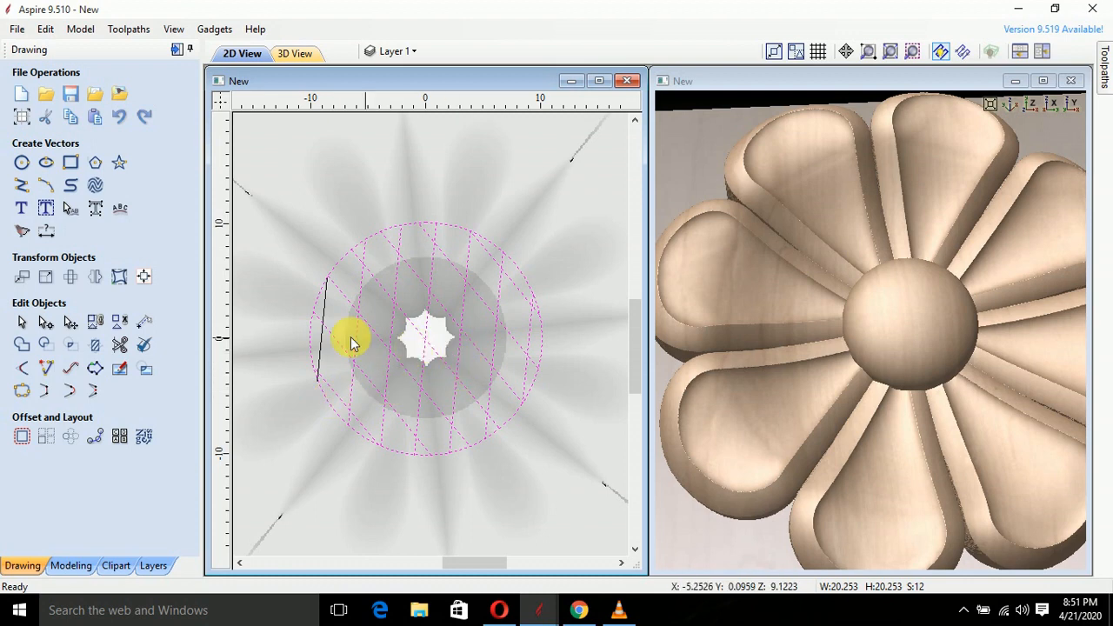
{"action": "left_click", "coordinate": [319, 351], "text": "shift"}
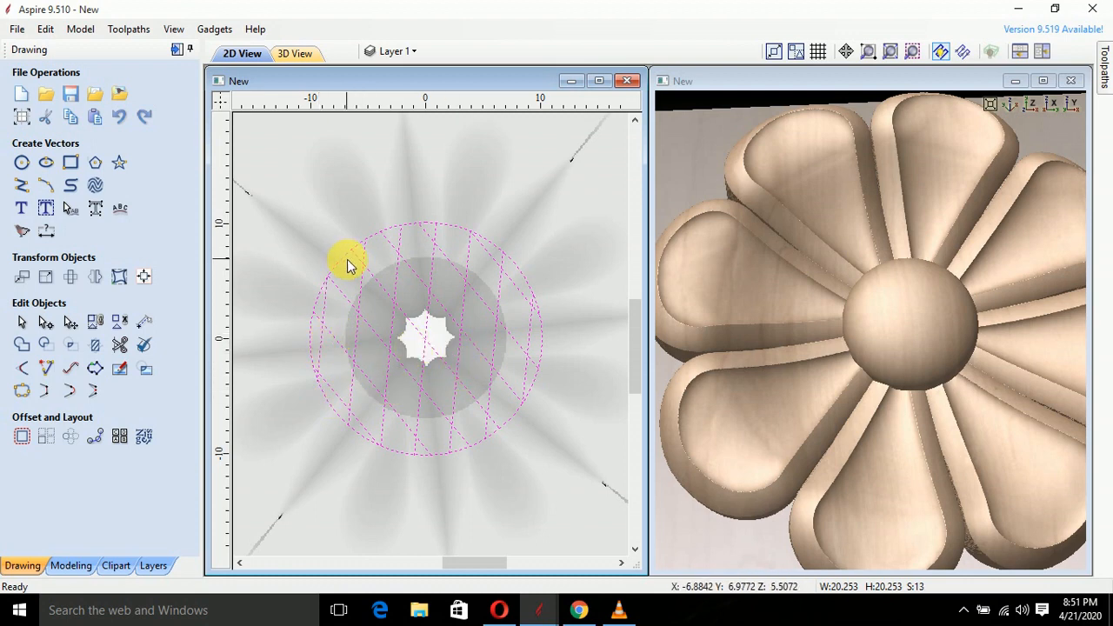
{"action": "left_click", "coordinate": [344, 260], "text": "shift"}
{"action": "left_click", "coordinate": [340, 260], "text": "shift"}
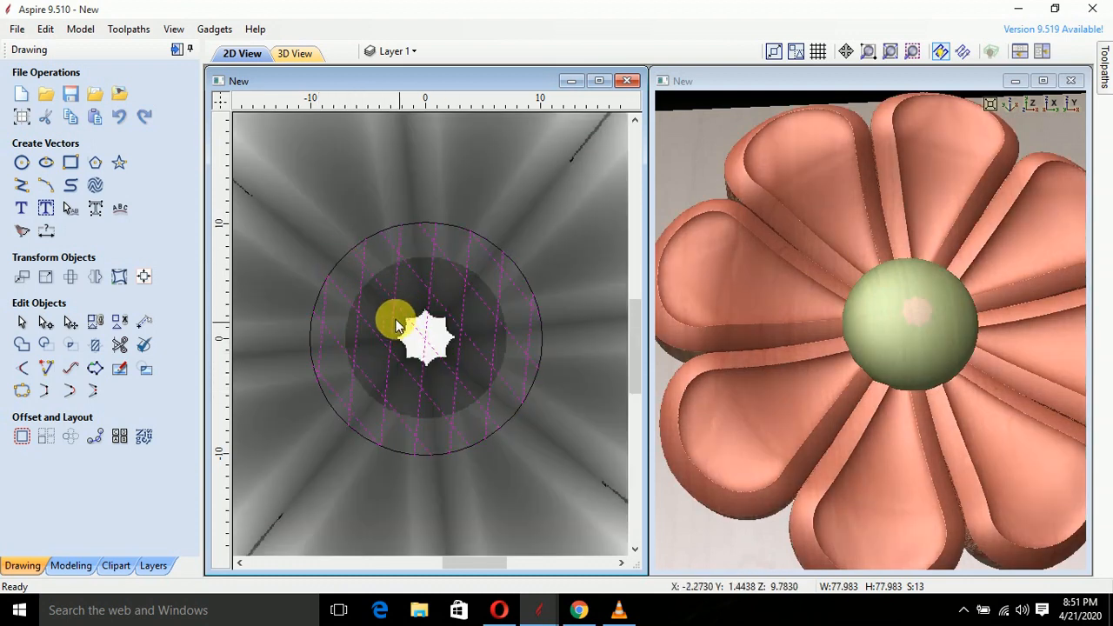
{"action": "left_click", "coordinate": [420, 331], "text": "shift"}
{"action": "right_click", "coordinate": [420, 332]}
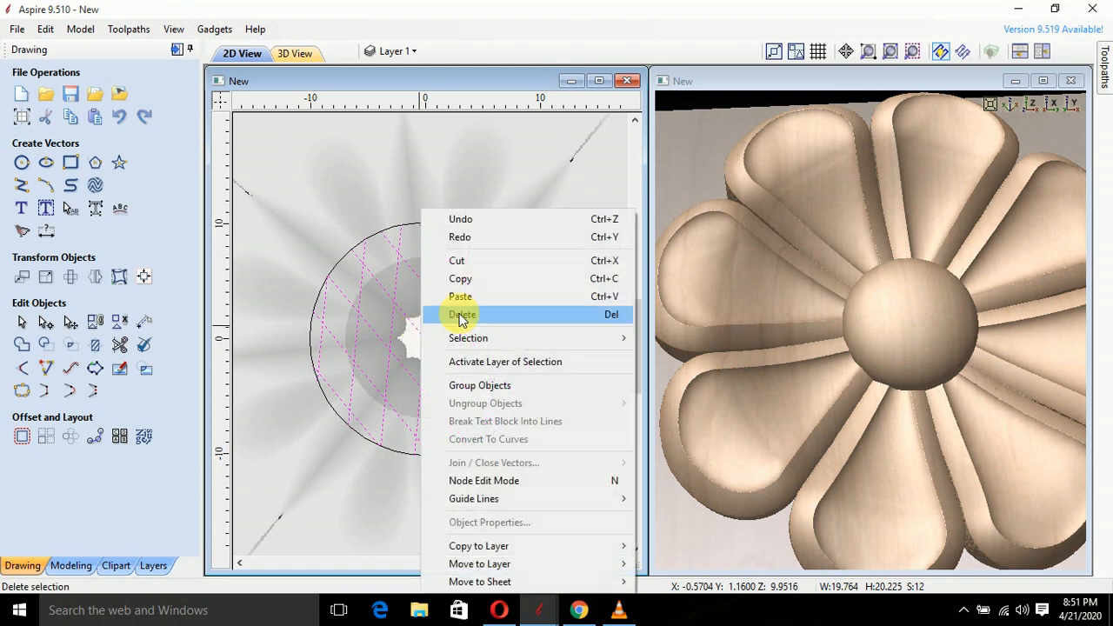
{"action": "left_click", "coordinate": [465, 385]}
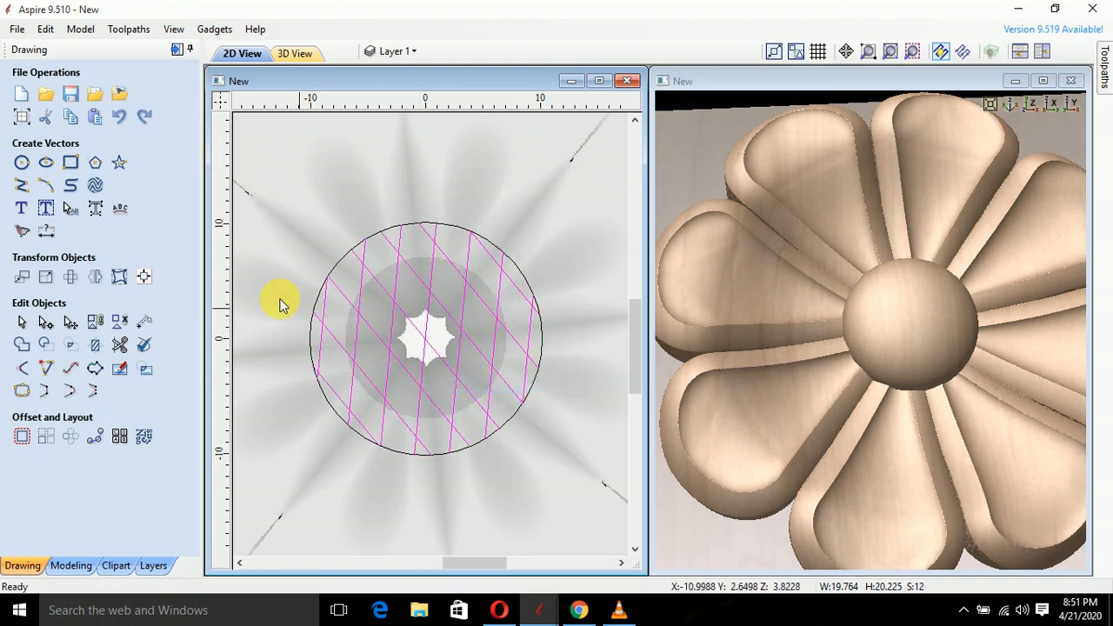
Draw a small V-shaped polyline about 0.44 mm wide and 0.43 mm high, and move it close to the circle's centre
{"action": "left_click", "coordinate": [21, 186]}
{"action": "scroll", "coordinate": [374, 291], "scroll_direction": "up", "scroll_amount": 6}
{"action": "left_click", "coordinate": [379, 267]}
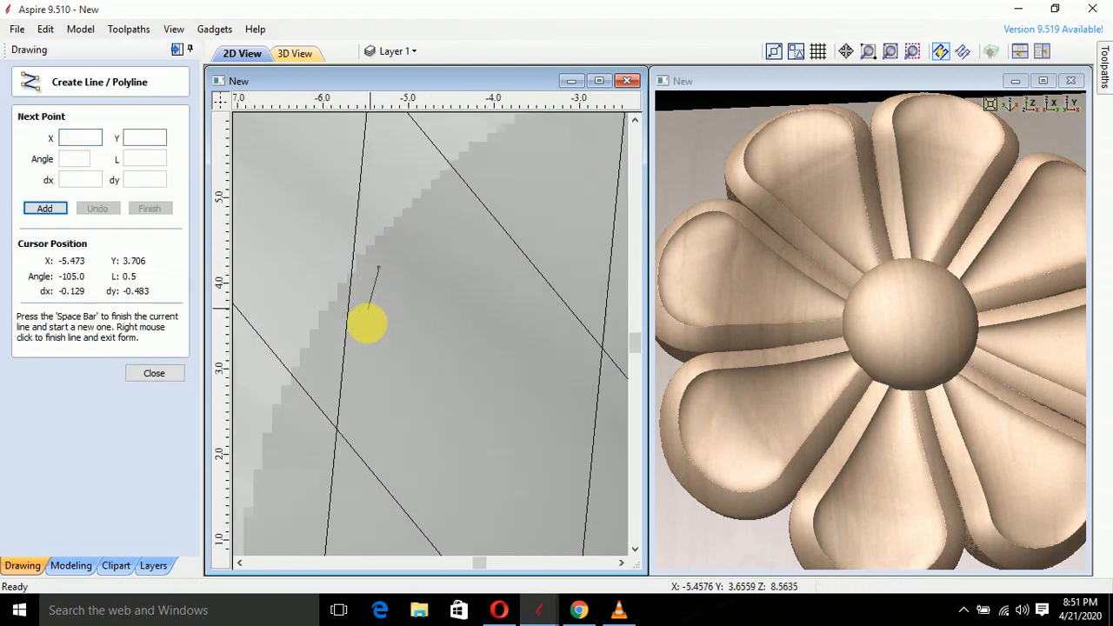
{"action": "left_click", "coordinate": [356, 304]}
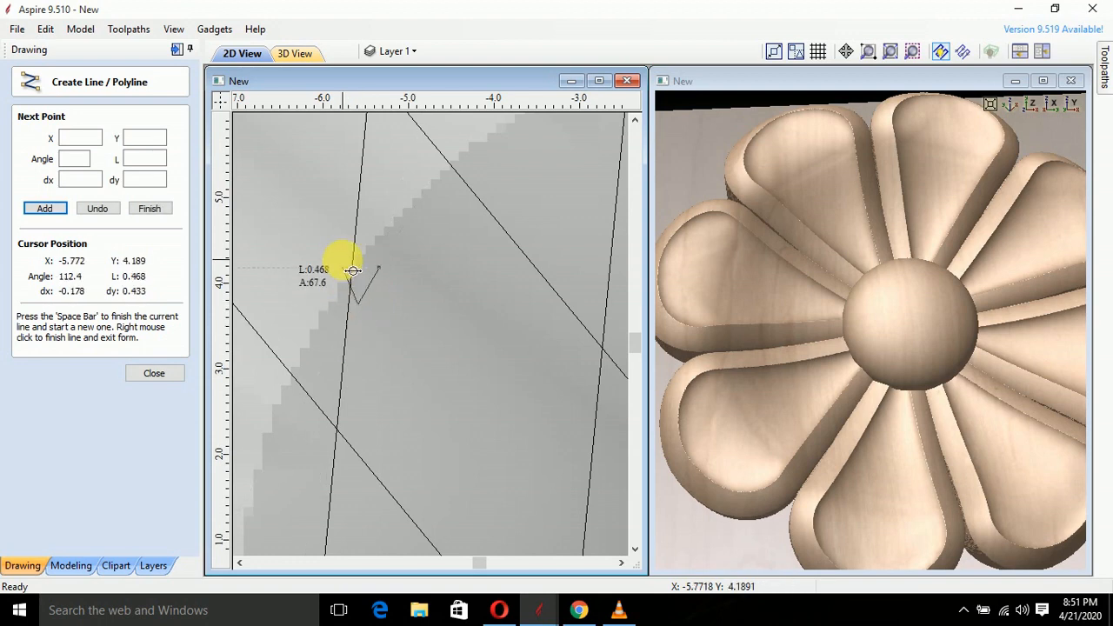
{"action": "right_click", "coordinate": [402, 283]}
{"action": "scroll", "coordinate": [380, 290], "scroll_direction": "down", "scroll_amount": 3}
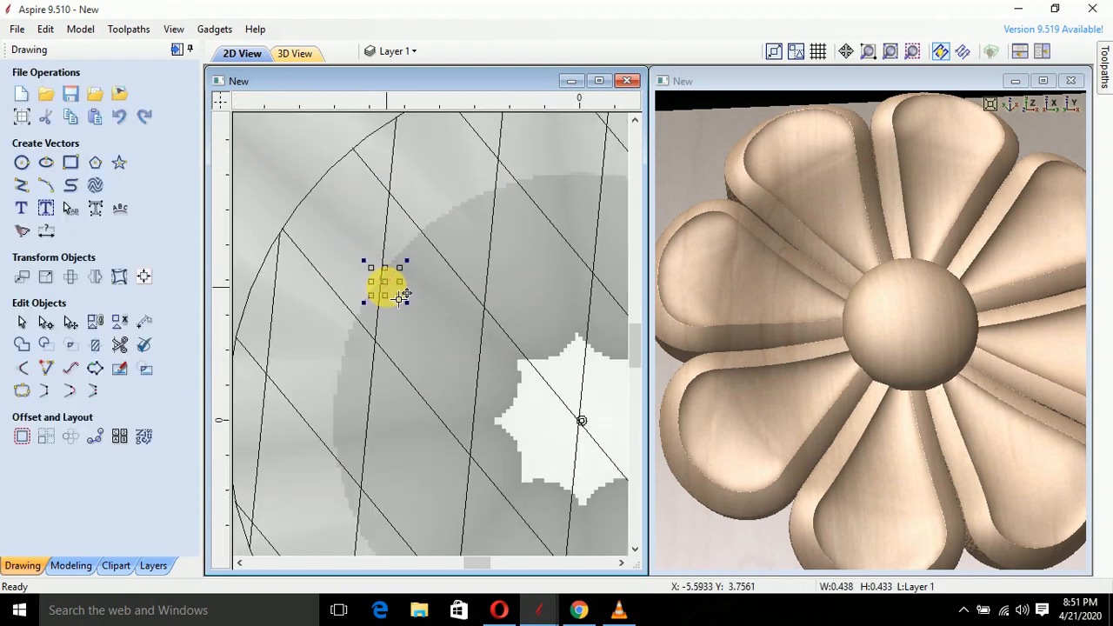
{"action": "left_click", "coordinate": [551, 406]}
{"action": "scroll", "coordinate": [547, 398], "scroll_direction": "down", "scroll_amount": 4}
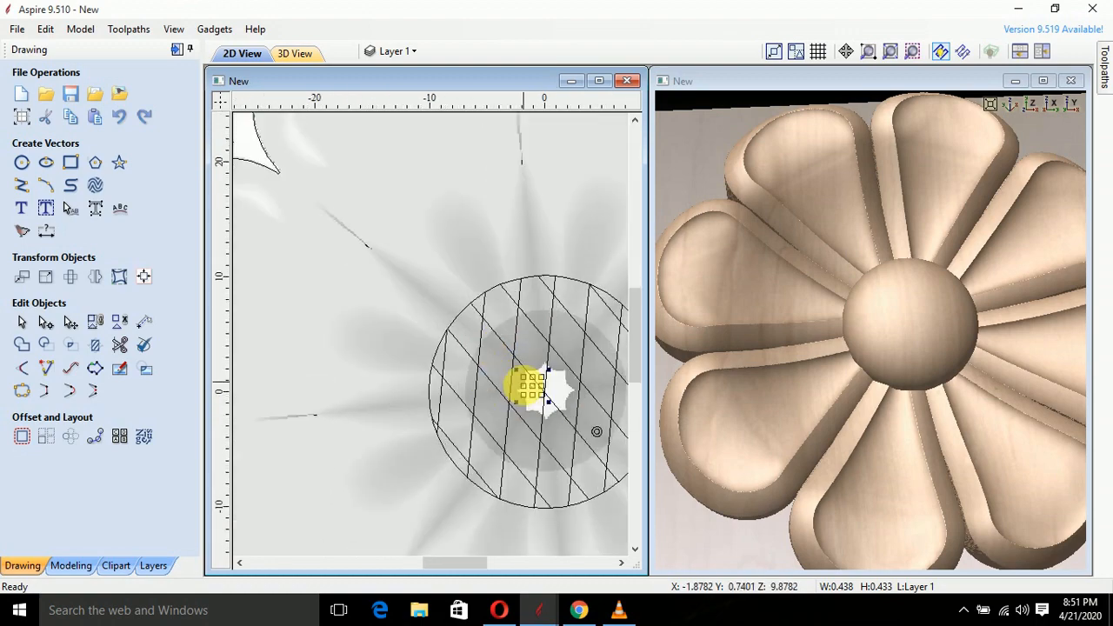
Enlarge the small V-shaped polyline to about 0.56 mm wide and 0.55 mm high, and move it outside the circle's upper-left edge
{"action": "scroll", "coordinate": [532, 387], "scroll_direction": "up", "scroll_amount": 6}
{"action": "scroll", "coordinate": [539, 383], "scroll_direction": "up", "scroll_amount": 2}
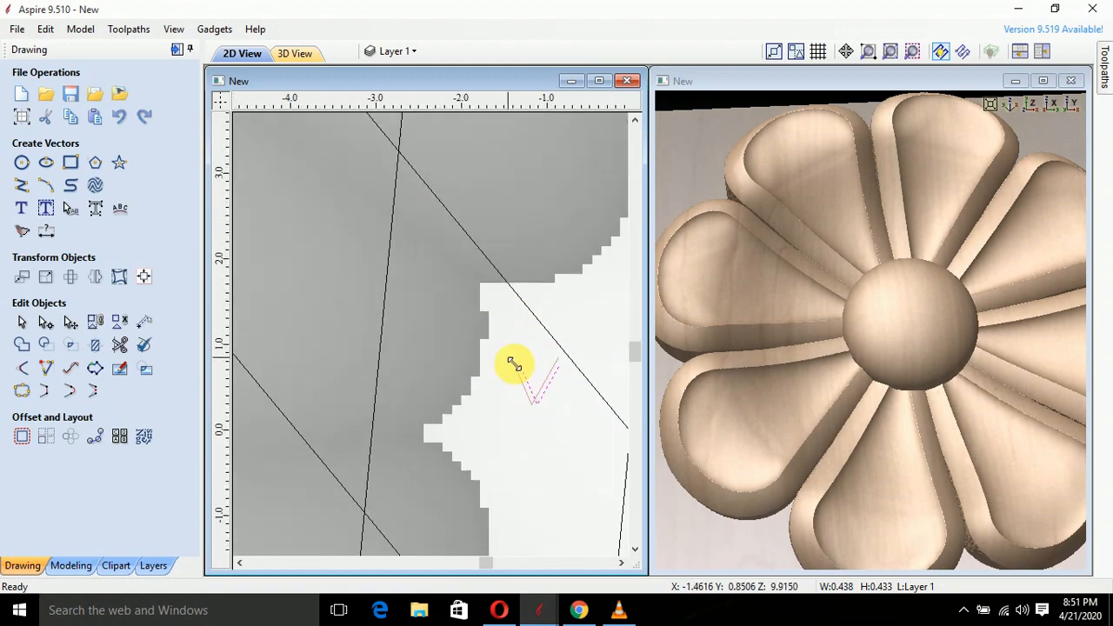
{"action": "scroll", "coordinate": [514, 365], "scroll_direction": "down", "scroll_amount": 5}
{"action": "left_click_drag", "start_coordinate": [539, 300], "coordinate": [305, 249]}
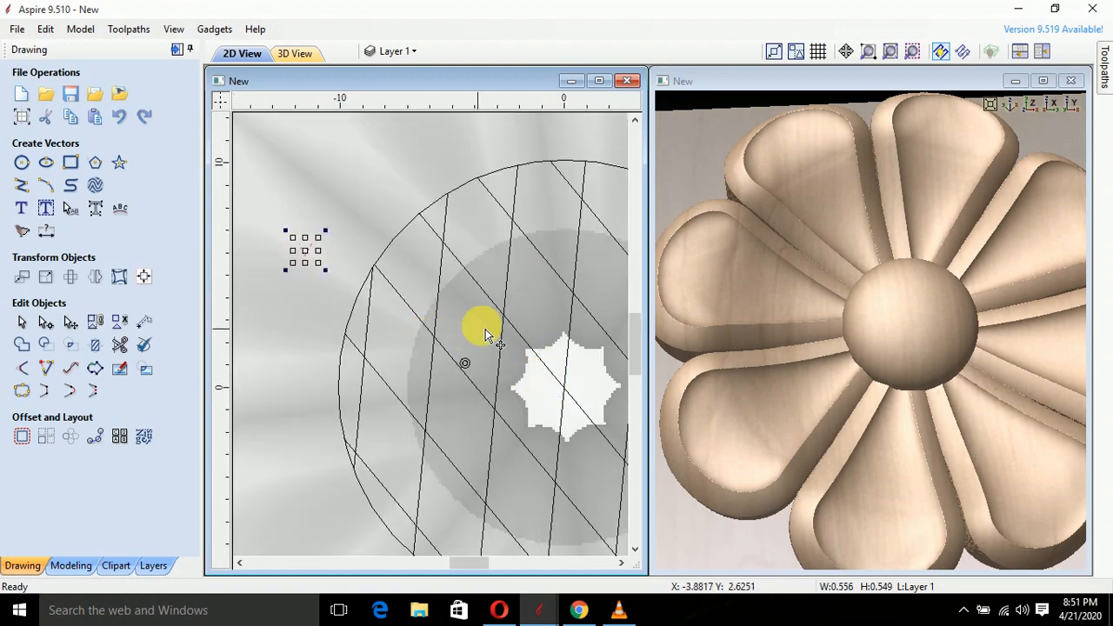
Start Extrude and Weave with the grouped crosshatch lines as the drive rails
{"action": "left_click", "coordinate": [435, 348]}
{"action": "left_click", "coordinate": [70, 565]}
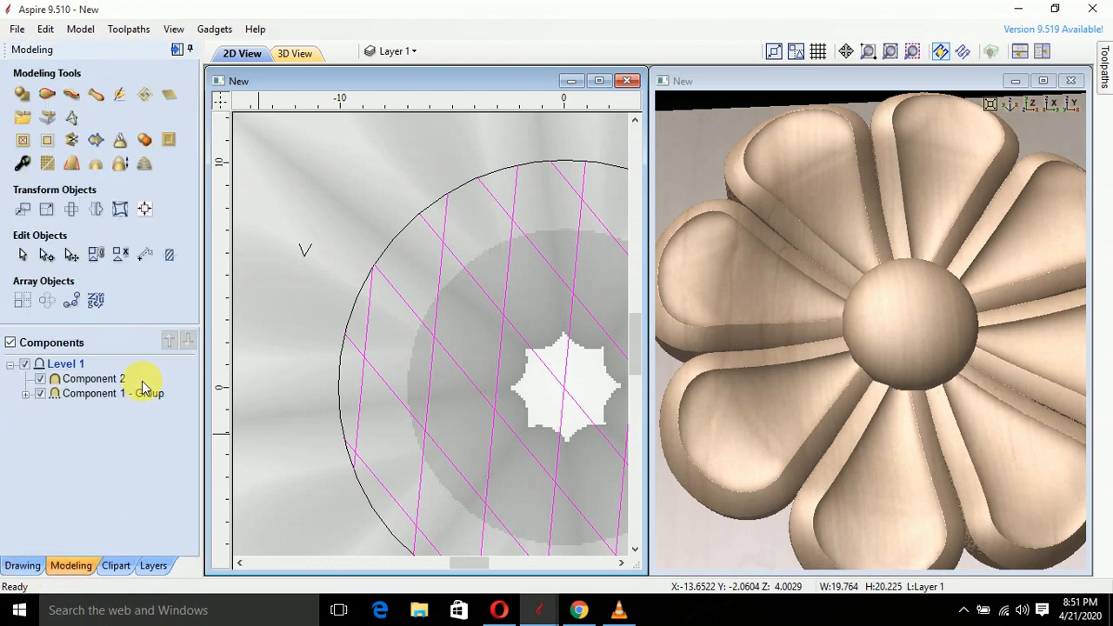
{"action": "left_click", "coordinate": [74, 99]}
{"action": "left_click", "coordinate": [156, 127]}
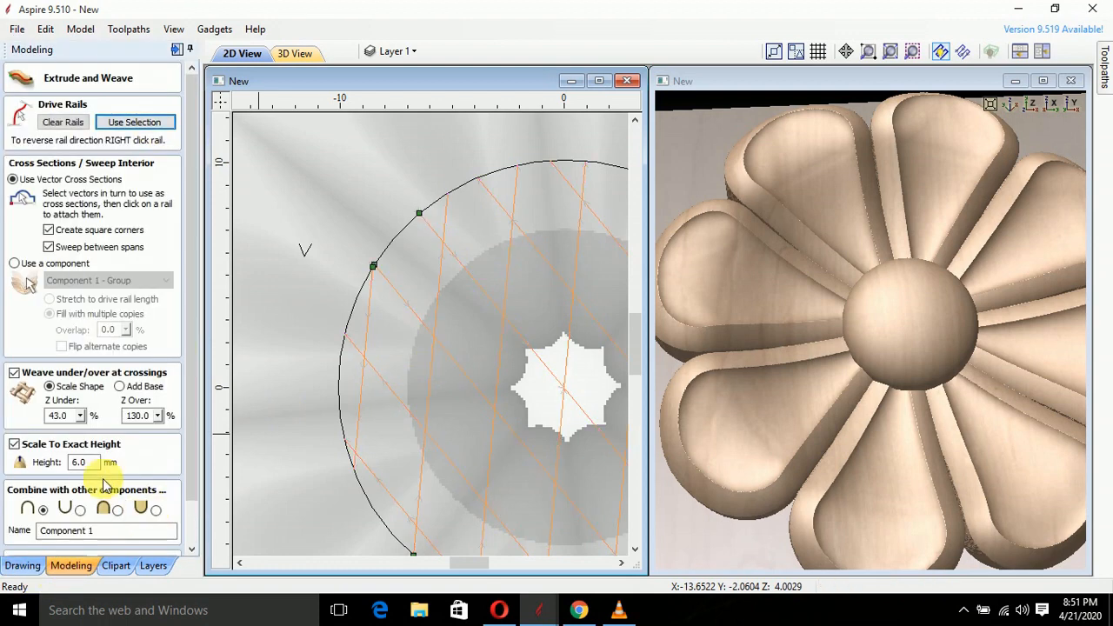
Set the weave's exact height to 1 mm and create the component with the V-shaped polyline as its cross section
{"action": "double_click", "coordinate": [93, 463]}
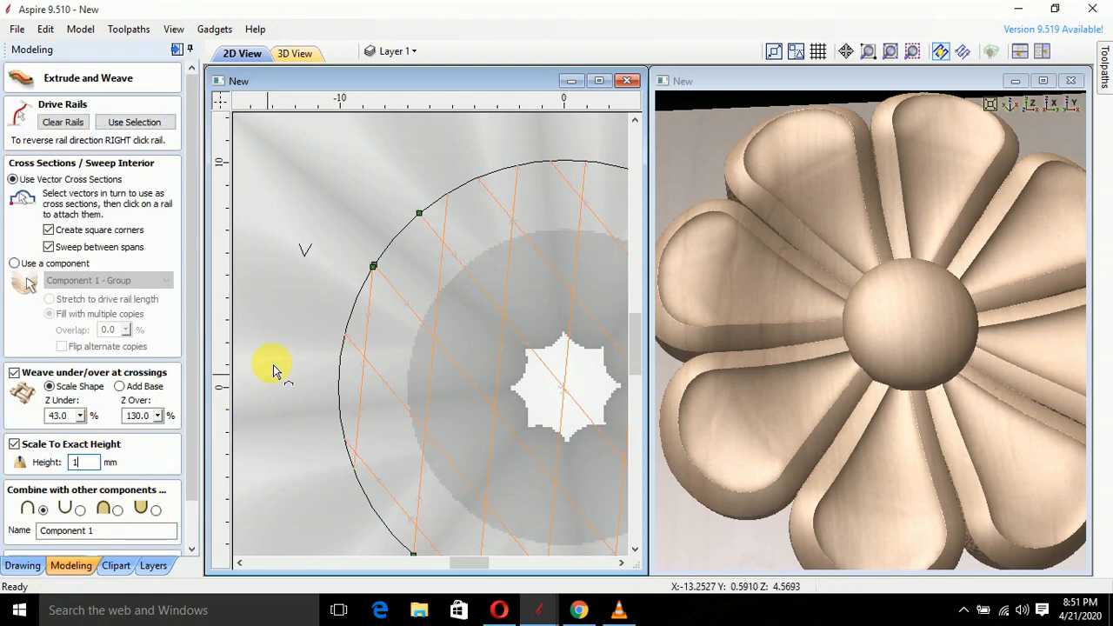
{"action": "type", "text": "1"}
{"action": "scroll", "coordinate": [131, 391], "scroll_direction": "down", "scroll_amount": 2}
{"action": "left_click", "coordinate": [135, 518]}
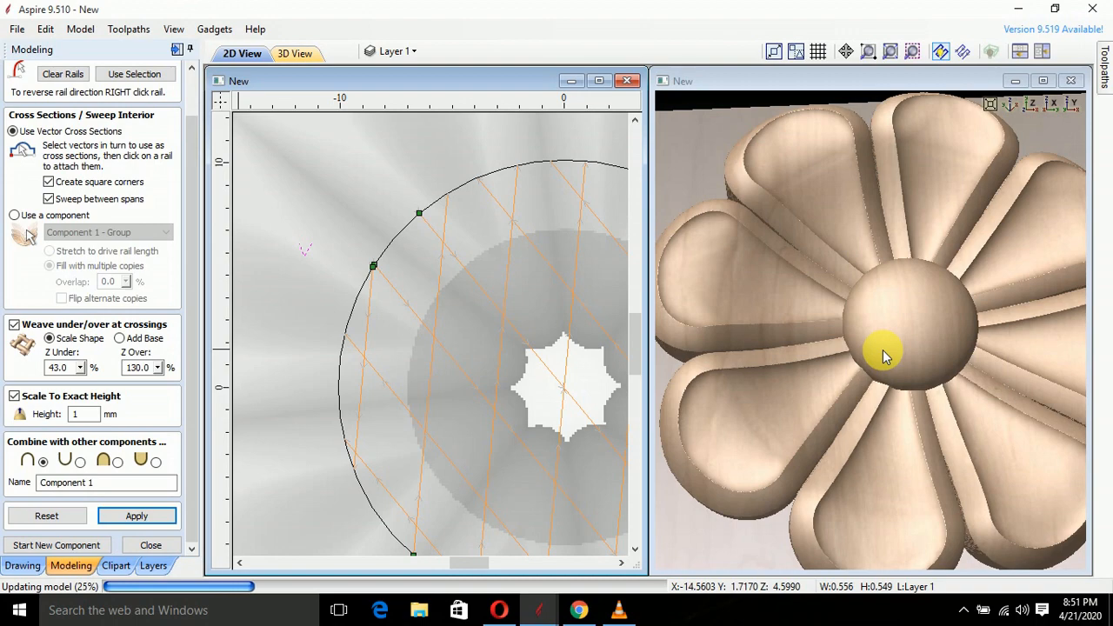
{"action": "left_click_drag", "start_coordinate": [882, 347], "coordinate": [699, 353]}
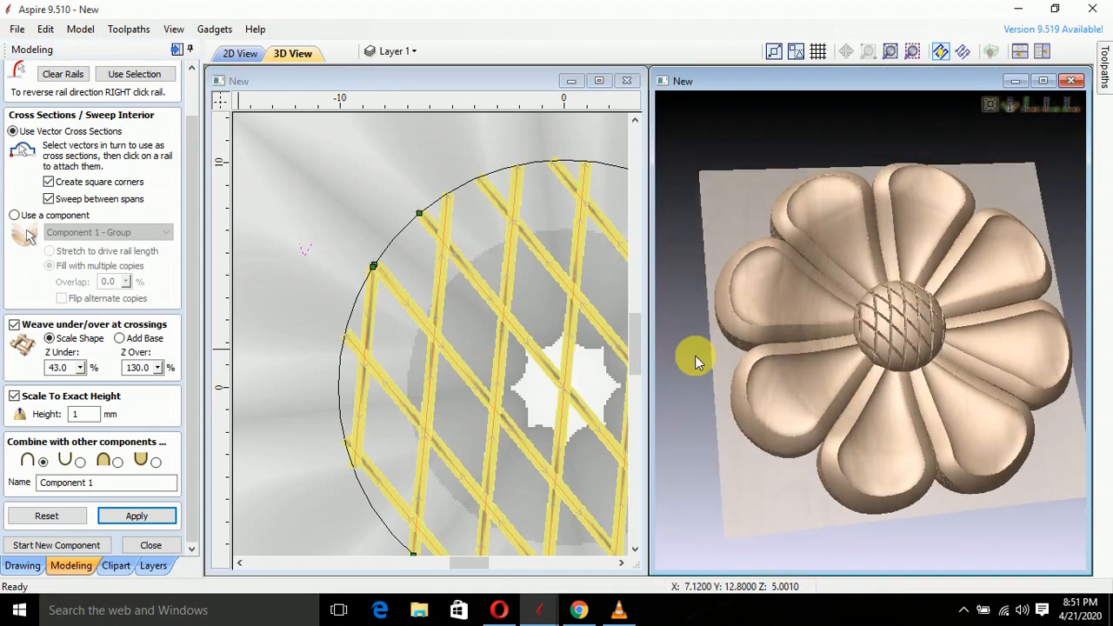
{"action": "left_click", "coordinate": [150, 545]}
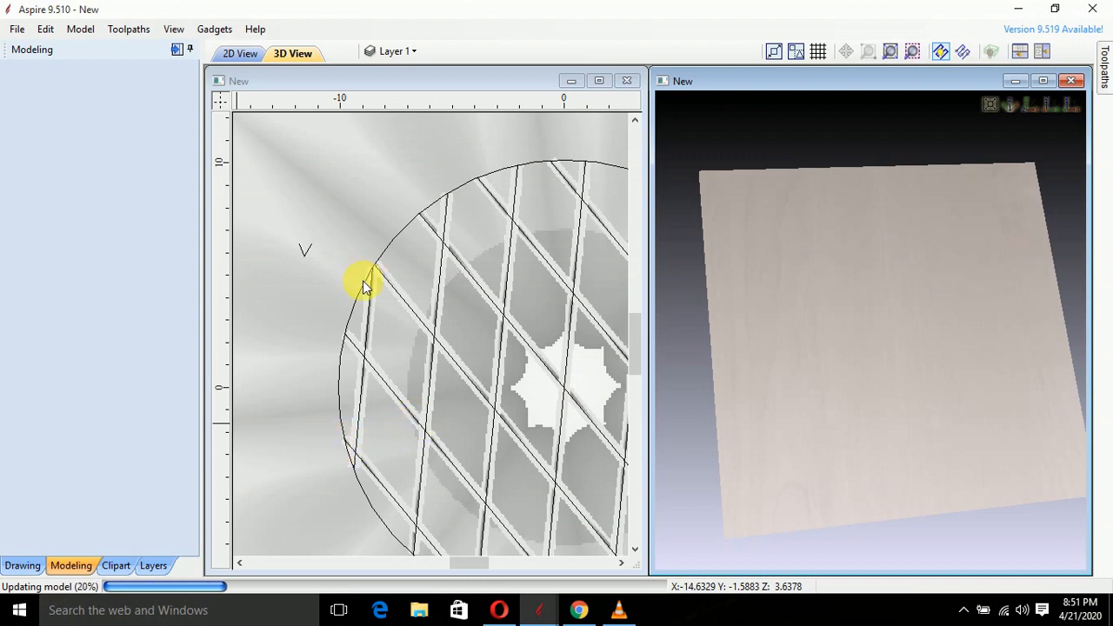
Clear the parts of the woven crosshatch component that lie outside the surrounding circle
{"action": "scroll", "coordinate": [361, 274], "scroll_direction": "up", "scroll_amount": 5}
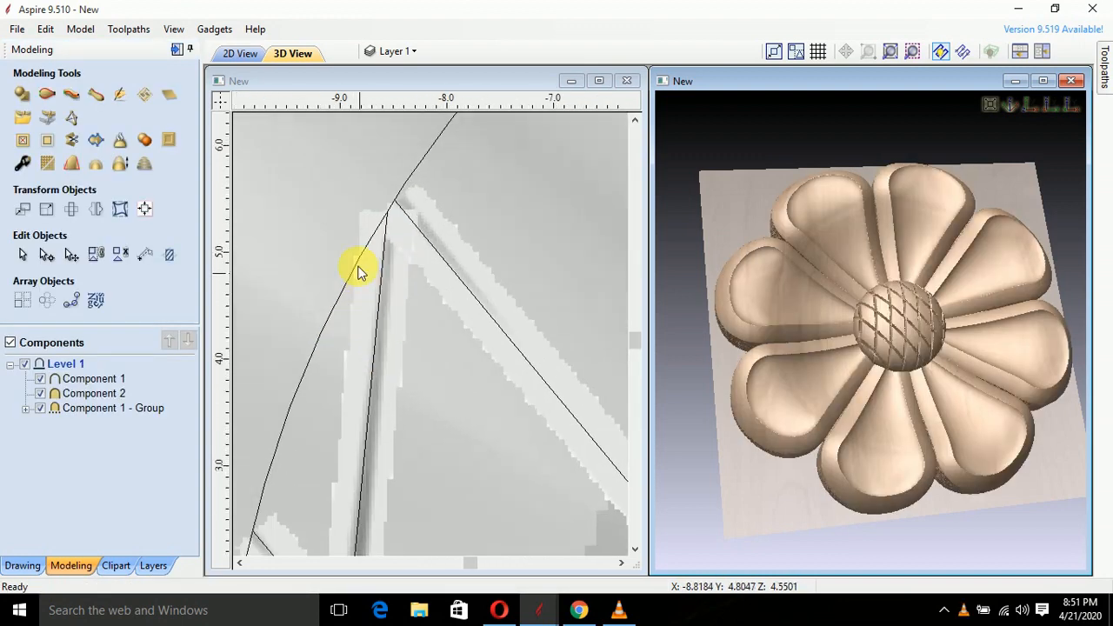
{"action": "left_click", "coordinate": [371, 222]}
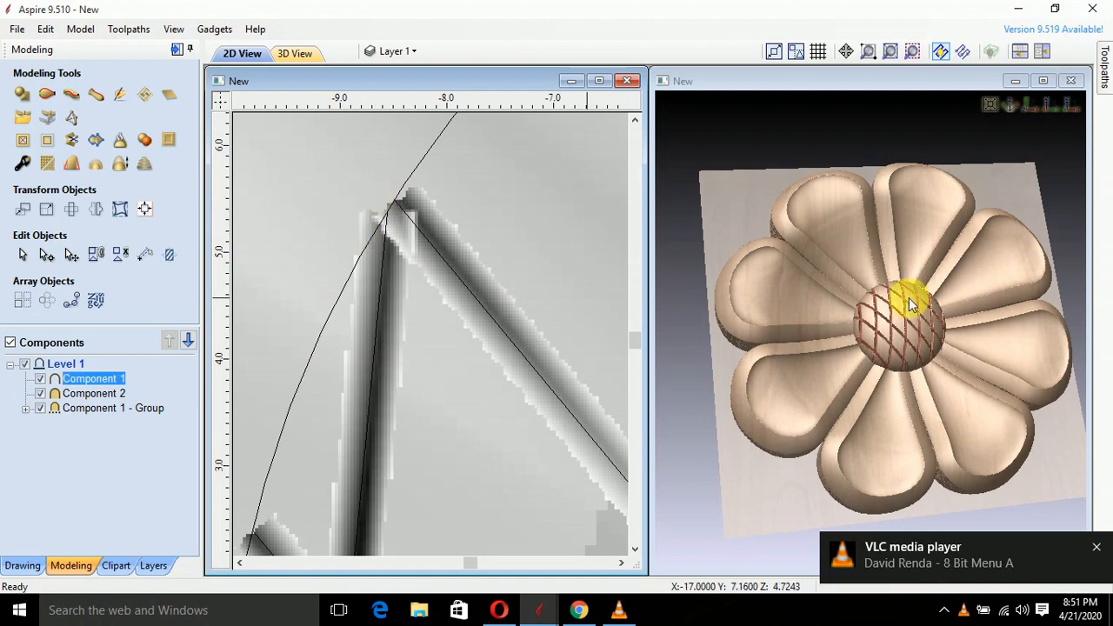
{"action": "scroll", "coordinate": [891, 395], "scroll_direction": "up", "scroll_amount": 6}
{"action": "scroll", "coordinate": [899, 395], "scroll_direction": "down", "scroll_amount": 2}
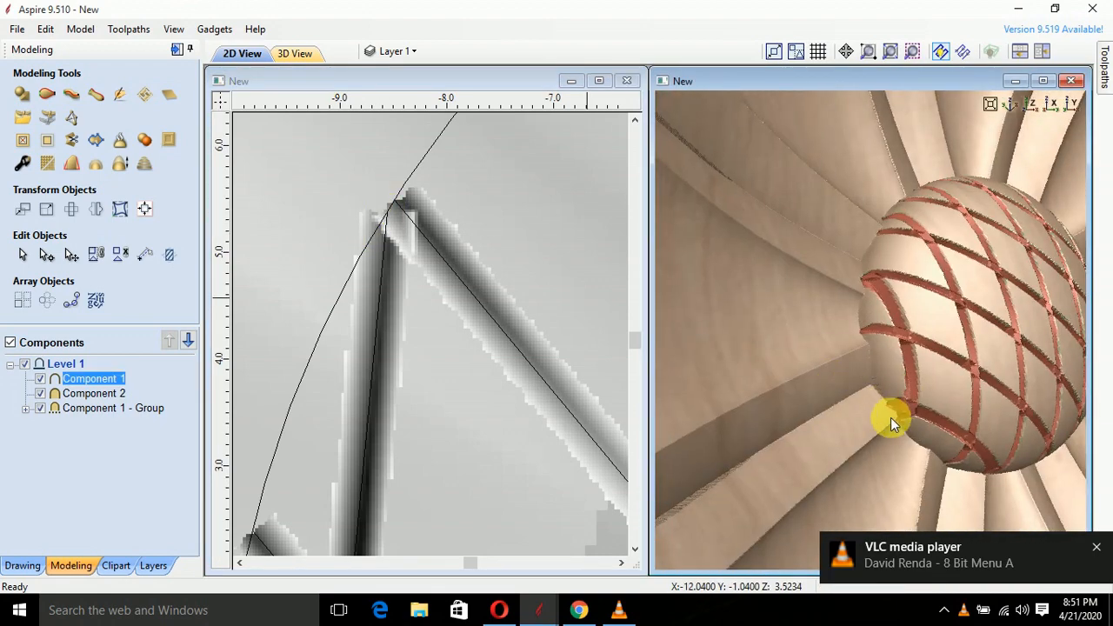
{"action": "scroll", "coordinate": [423, 300], "scroll_direction": "down", "scroll_amount": 5}
{"action": "middle_click_drag", "start_coordinate": [423, 295], "coordinate": [371, 259]}
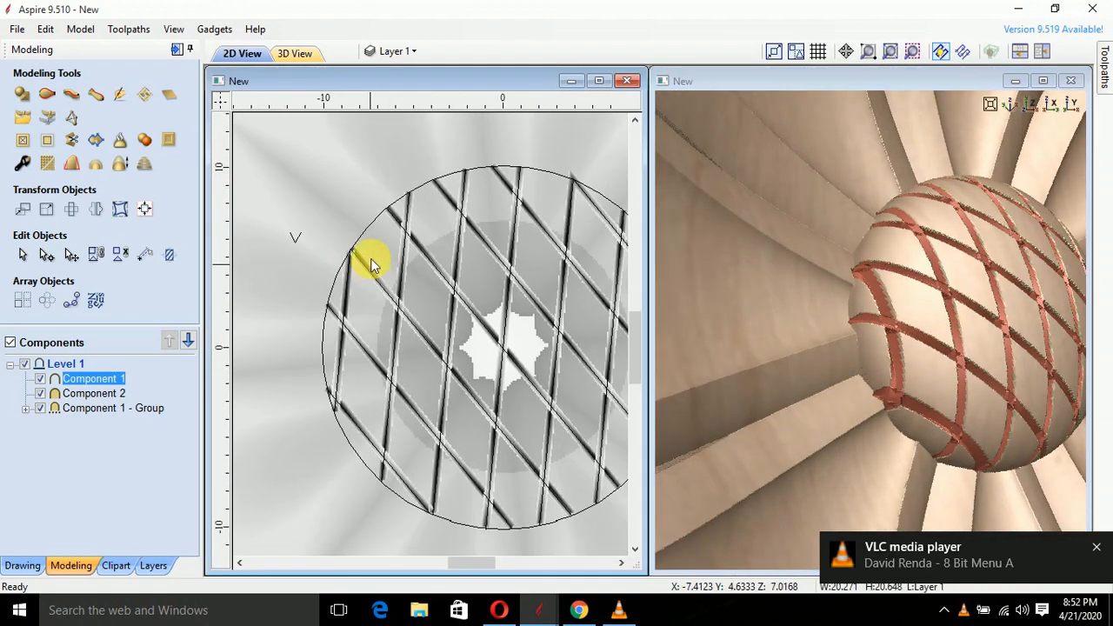
{"action": "left_click", "coordinate": [364, 244]}
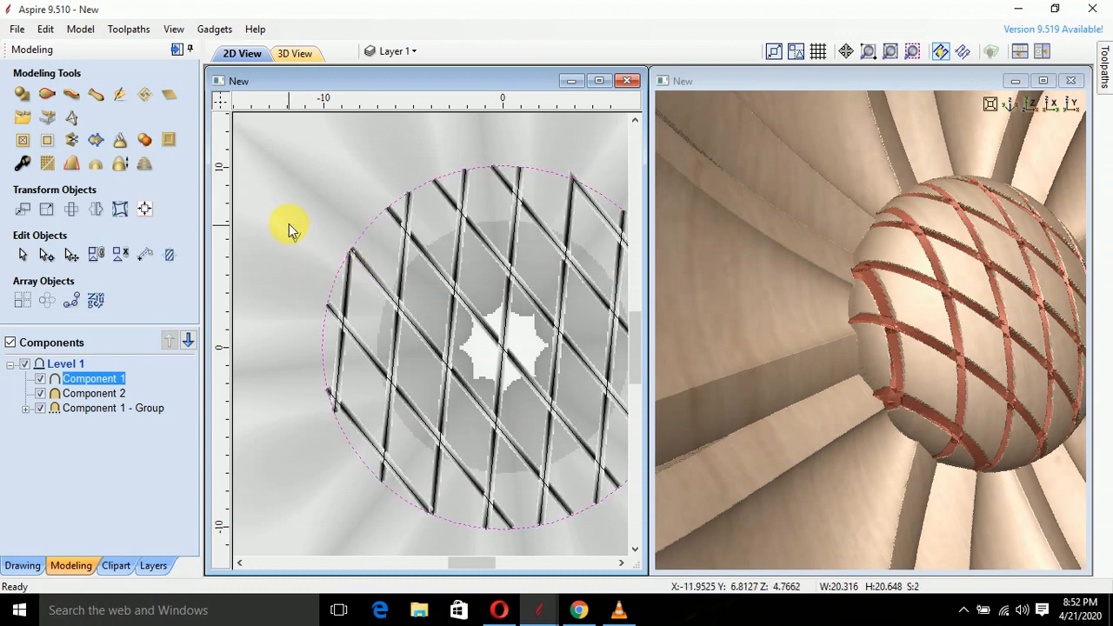
{"action": "left_click", "coordinate": [47, 140]}
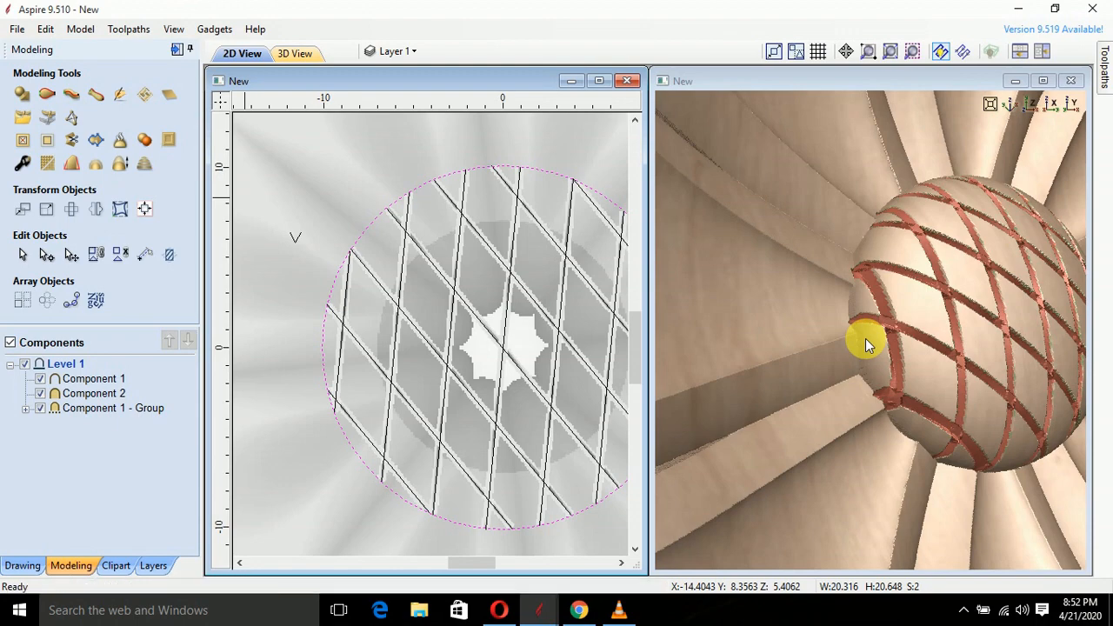
Maximise the 3D view and examine the finished flower with its crosshatched dome from above and at an angle
{"action": "mouse_move", "coordinate": [865, 338]}
{"action": "left_mouse_down"}
{"action": "mouse_move", "coordinate": [917, 325]}
{"action": "mouse_move", "coordinate": [864, 324]}
{"action": "left_mouse_up"}
{"action": "scroll", "coordinate": [863, 324], "scroll_direction": "down", "scroll_amount": 6}
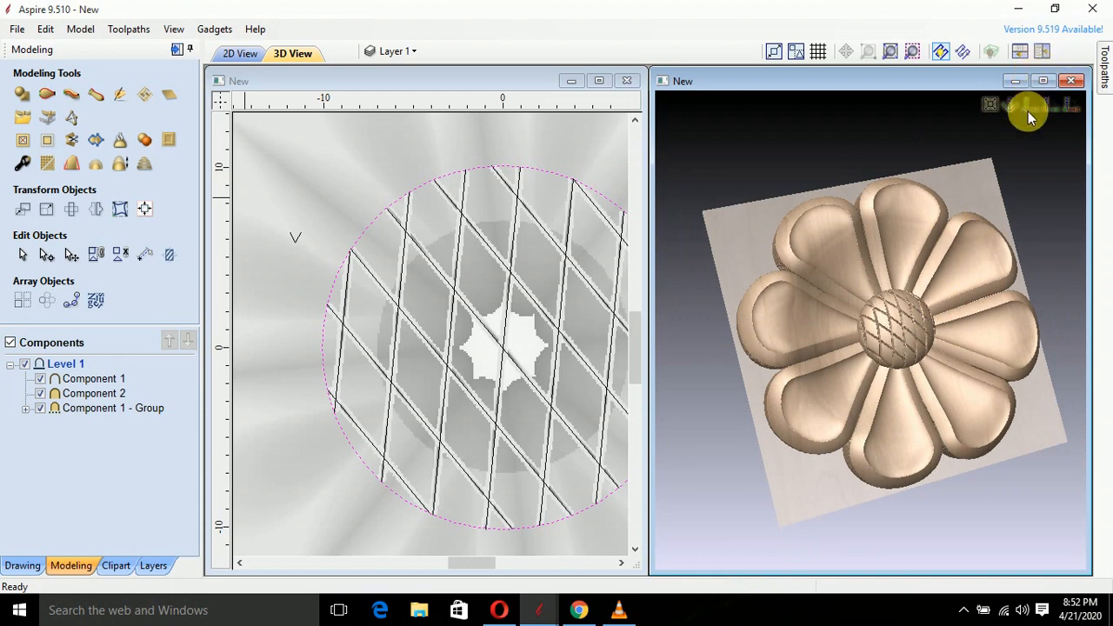
{"action": "left_click", "coordinate": [1028, 109]}
{"action": "left_click", "coordinate": [1043, 81]}
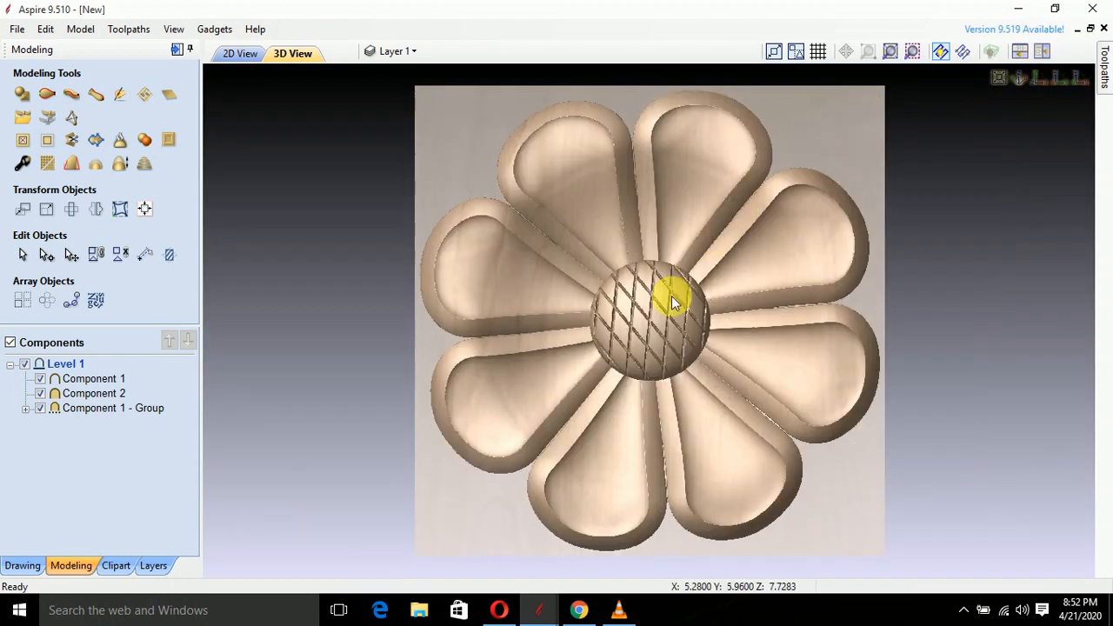
{"action": "mouse_move", "coordinate": [708, 266]}
{"action": "left_mouse_down"}
{"action": "mouse_move", "coordinate": [711, 257]}
{"action": "mouse_move", "coordinate": [652, 346]}
{"action": "mouse_move", "coordinate": [678, 363]}
{"action": "mouse_move", "coordinate": [778, 288]}
{"action": "mouse_move", "coordinate": [739, 241]}
{"action": "mouse_move", "coordinate": [678, 314]}
{"action": "mouse_move", "coordinate": [570, 314]}
{"action": "mouse_move", "coordinate": [583, 306]}
{"action": "left_mouse_up"}
{"action": "scroll", "coordinate": [711, 256], "scroll_direction": "down", "scroll_amount": 5}
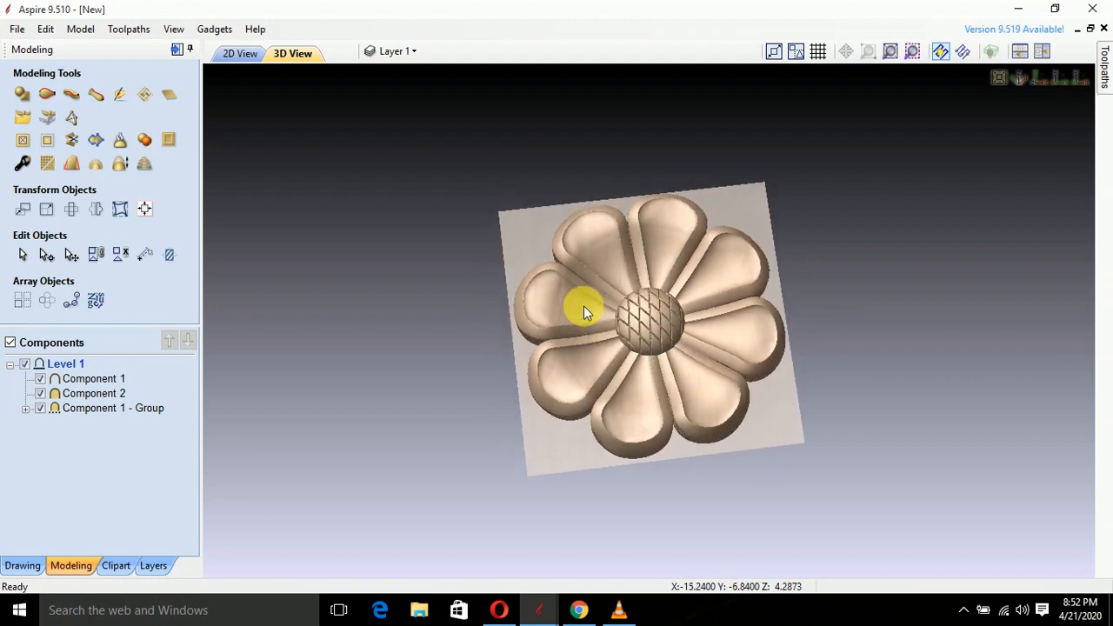
{"action": "scroll", "coordinate": [611, 355], "scroll_direction": "up", "scroll_amount": 3}
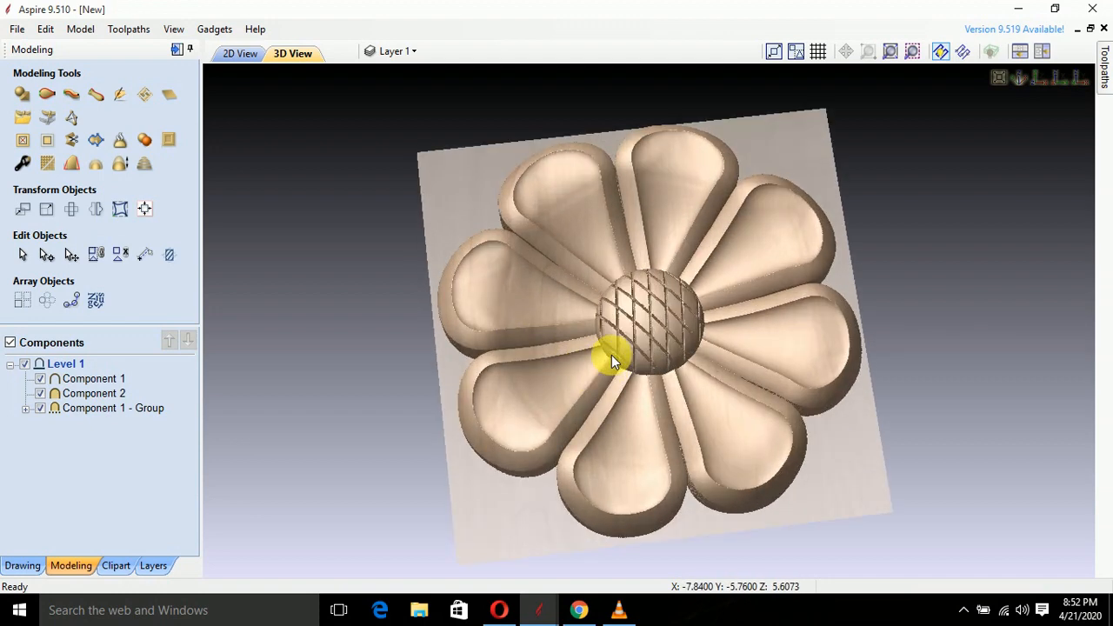